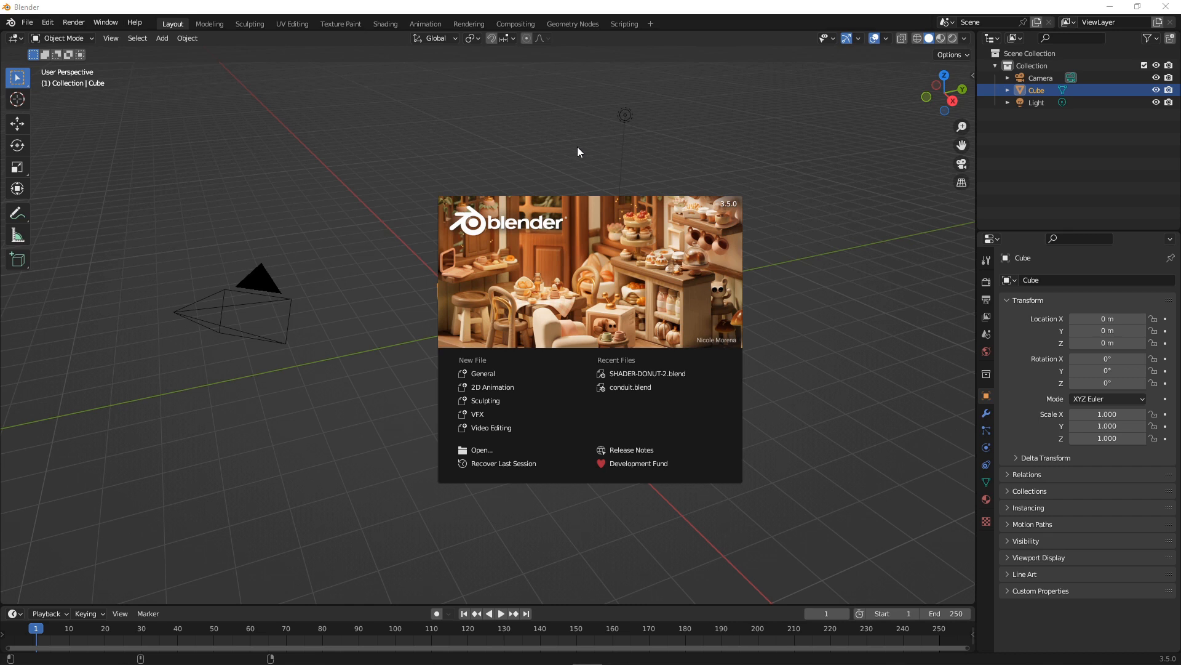
Dismiss the splash screen, delete the default cube and add a torus mesh.
left_click(578, 149)
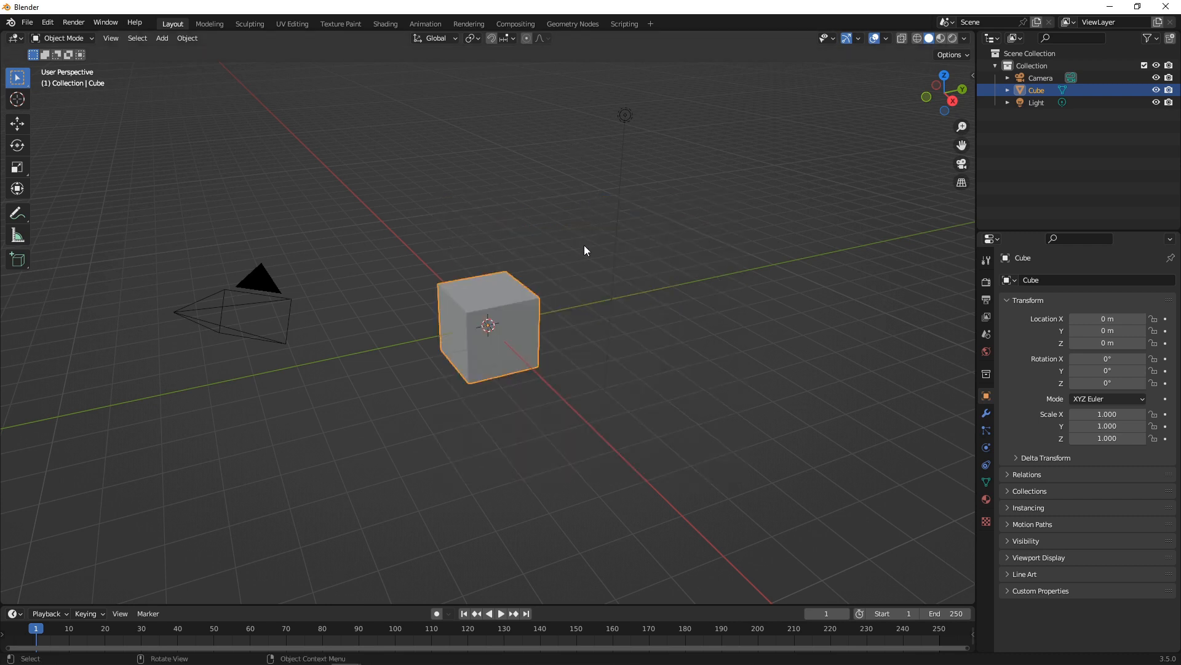
key("Delete")
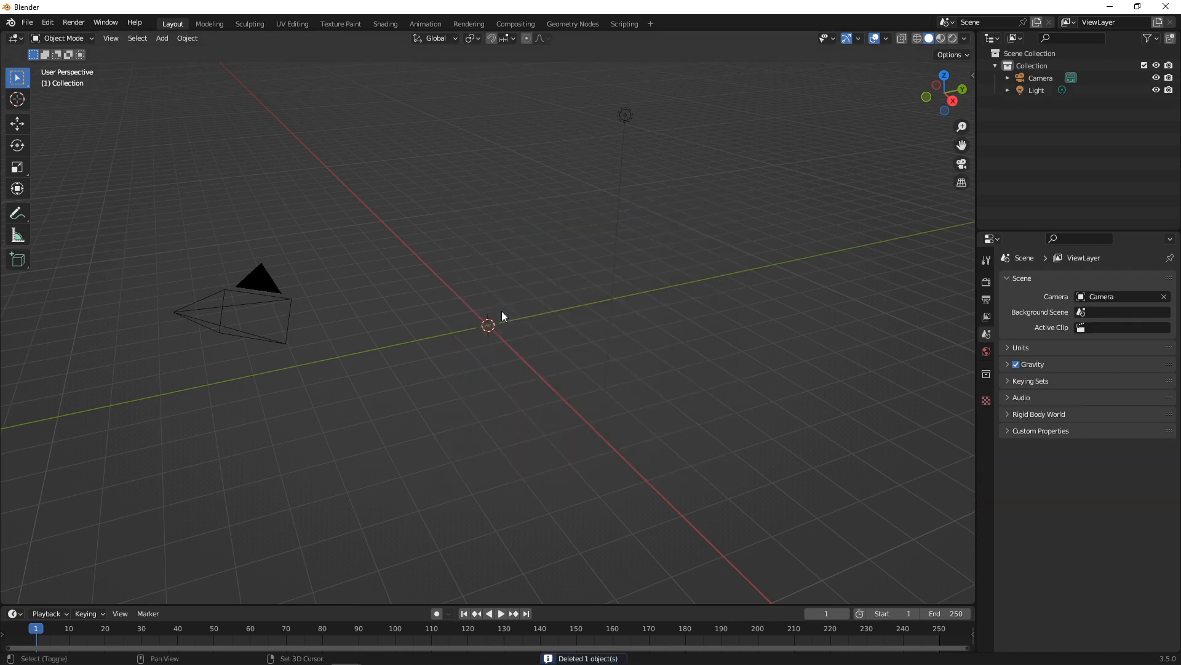
key("shift+a")
left_click(570, 398)
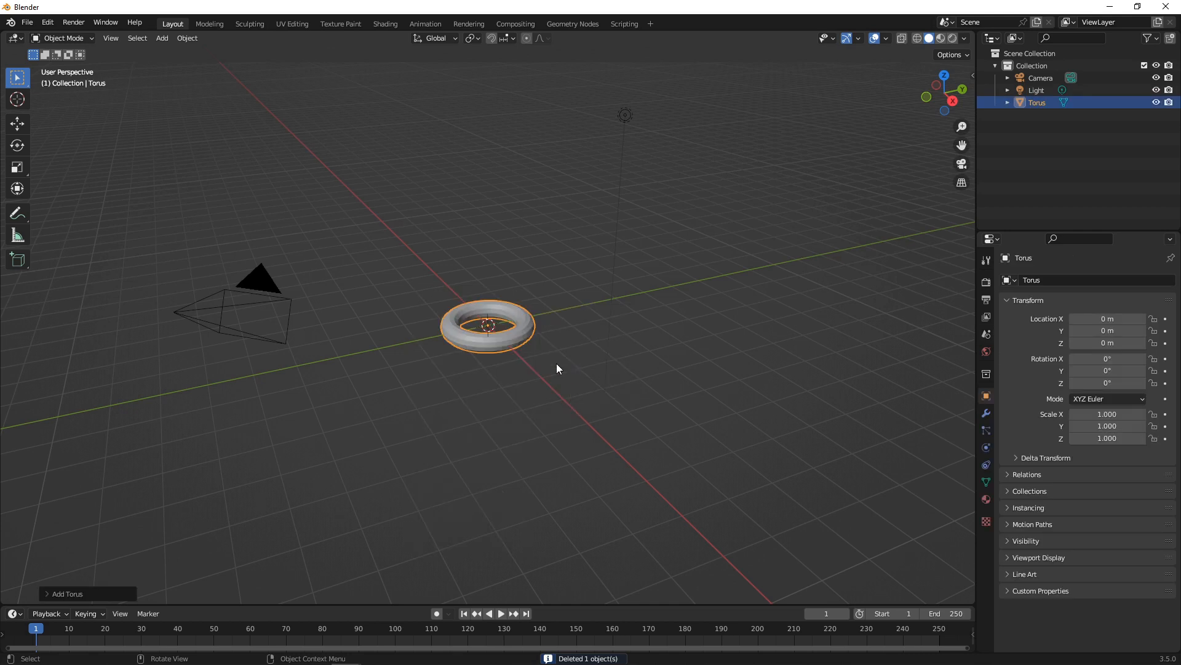
Set the torus major radius to 0.15 m and minor radius to 0.06 m.
left_click(51, 593)
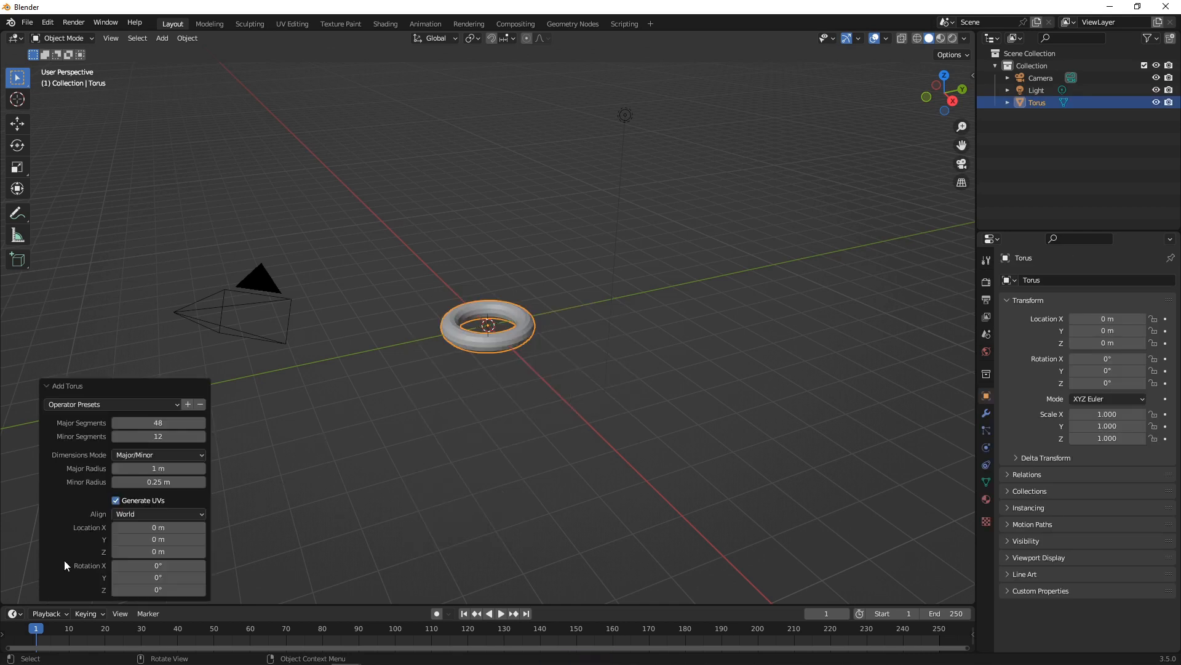
scroll(413, 360, "up", 5)
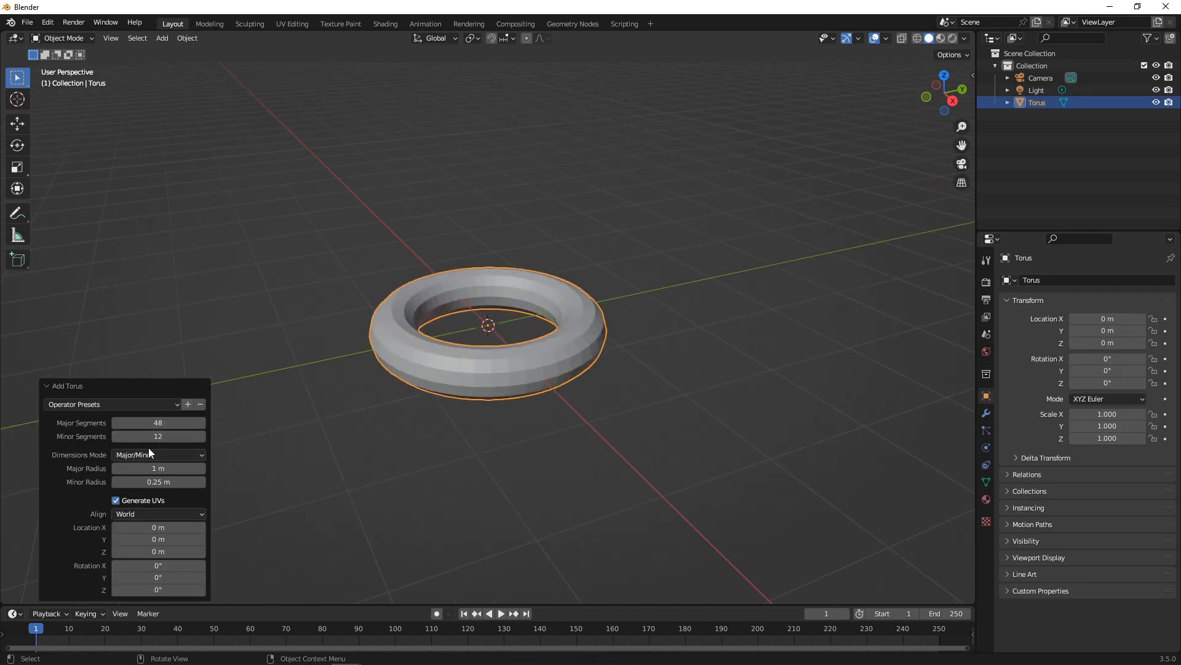
left_click(160, 468)
type("0.15")
key("Return")
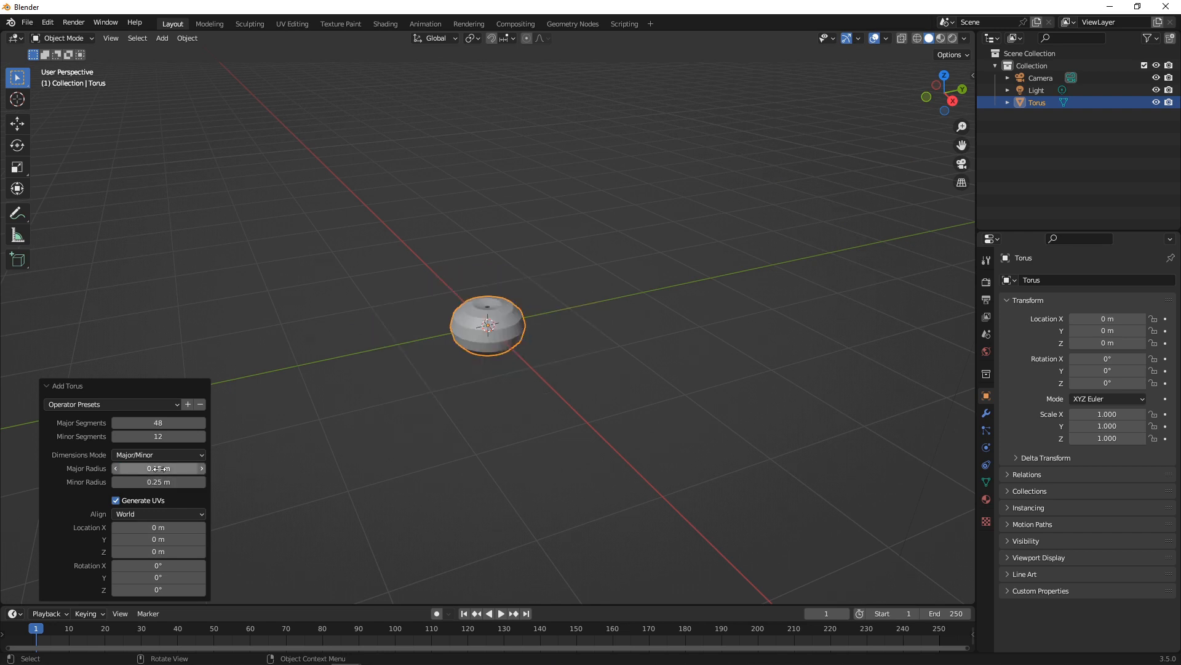
mouse_move(158, 482)
left_mouse_down()
mouse_move(116, 482)
mouse_move(191, 480)
mouse_move(166, 480)
left_mouse_up()
scroll(445, 360, "up", 7)
scroll(461, 368, "up", 3)
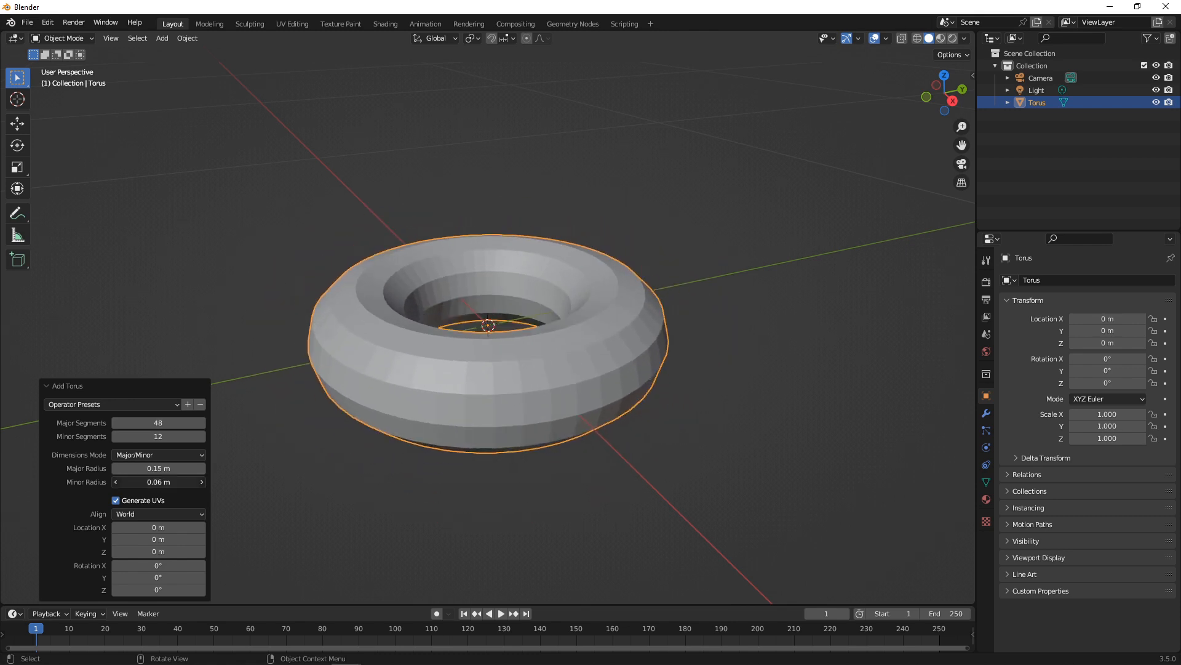
Give the torus 30 minor segments and 70 major segments.
double_click(167, 435)
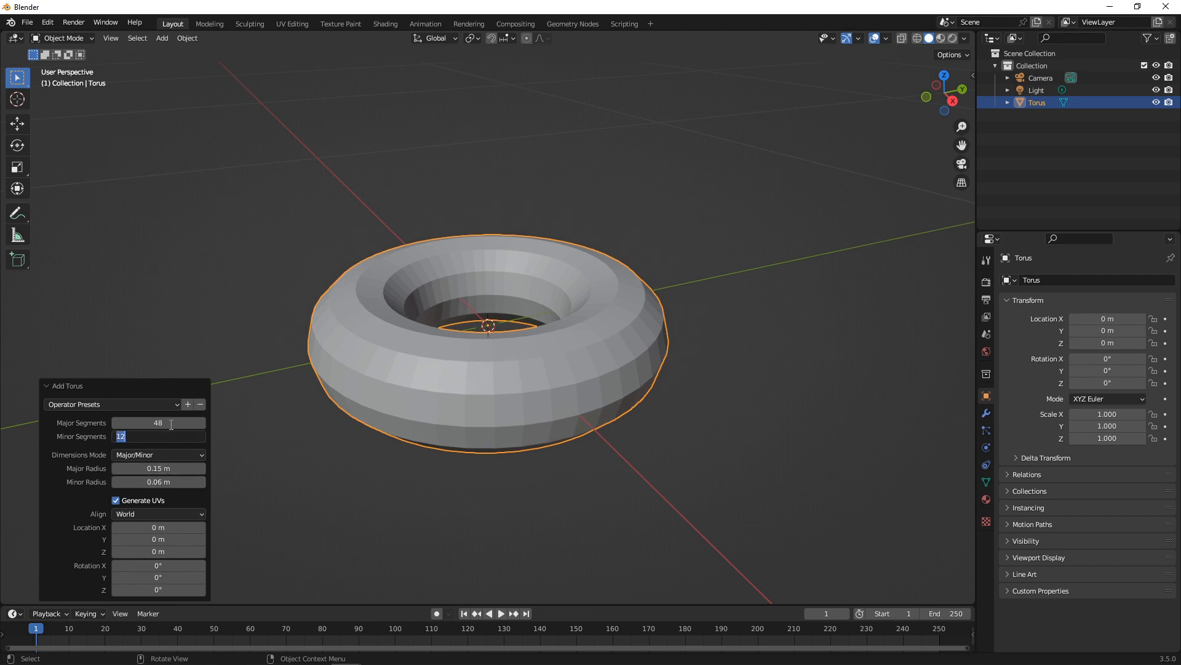
type("30")
key("Return")
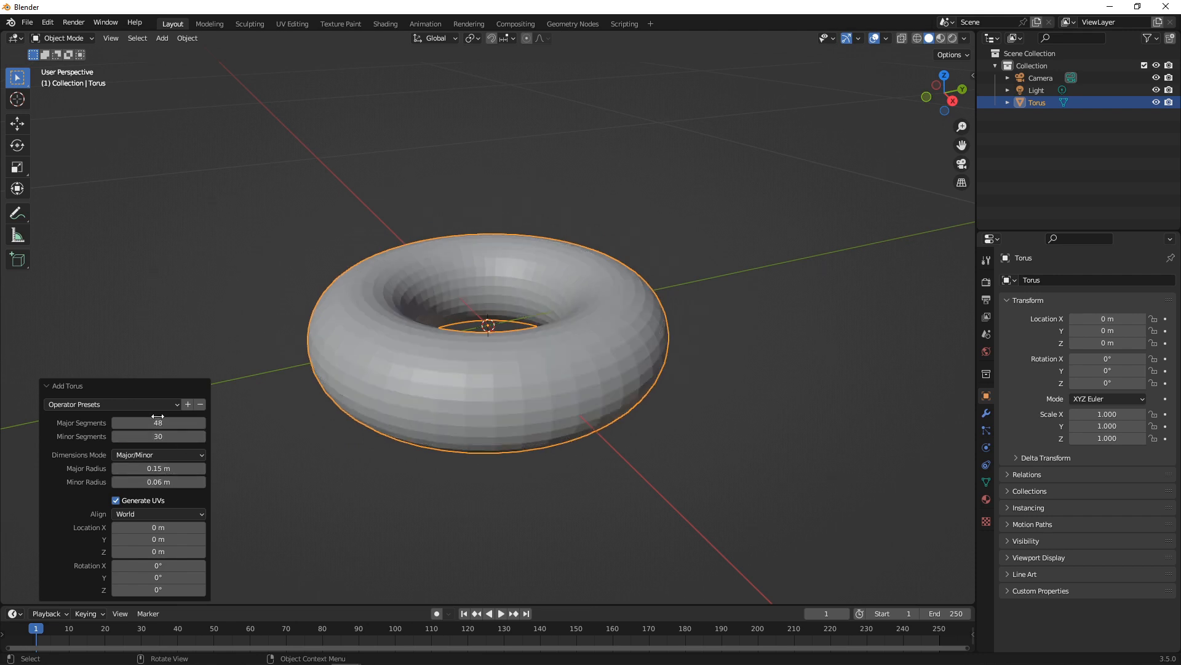
double_click(161, 423)
type("70")
key("Return")
mouse_move(640, 369)
middle_mouse_down()
mouse_move(472, 317)
mouse_move(529, 364)
mouse_move(659, 367)
middle_mouse_up()
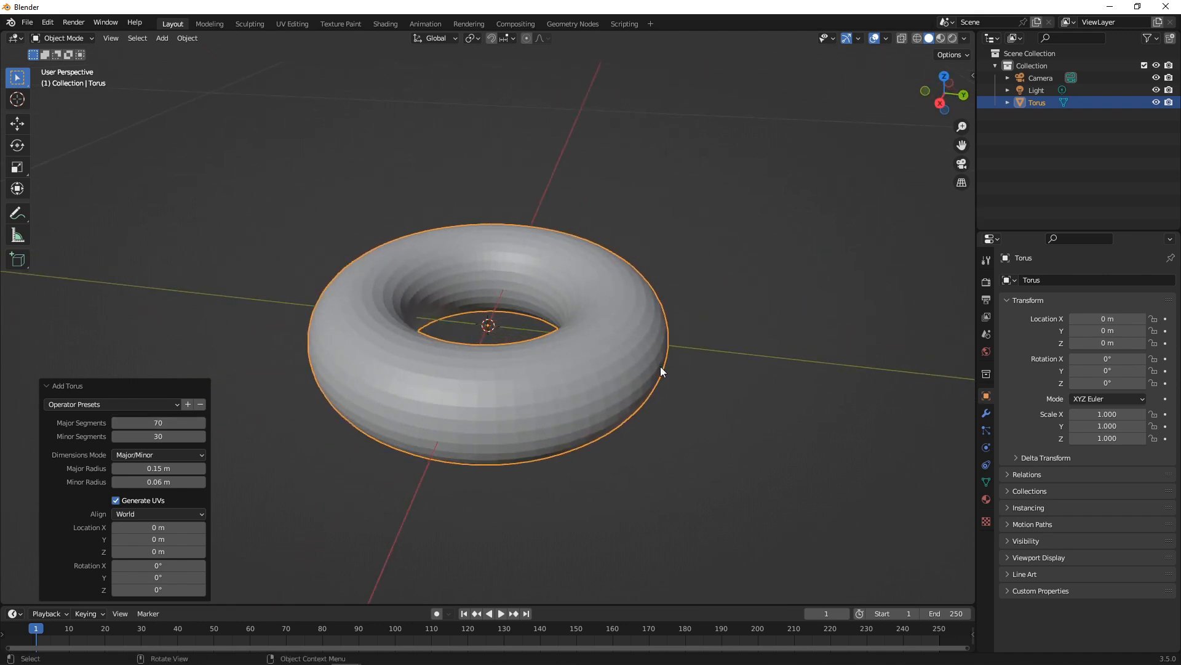
Add a Subdivision Surface modifier with viewport and render levels both set to 3.
left_click(986, 412)
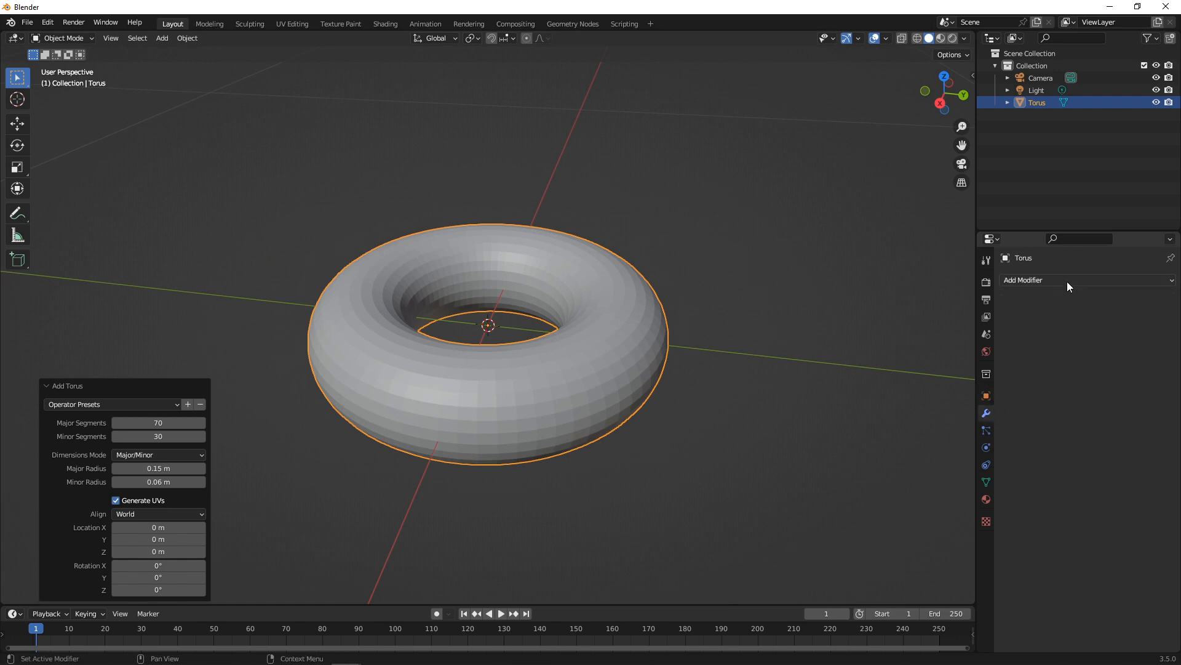
left_click(1067, 280)
left_click(972, 504)
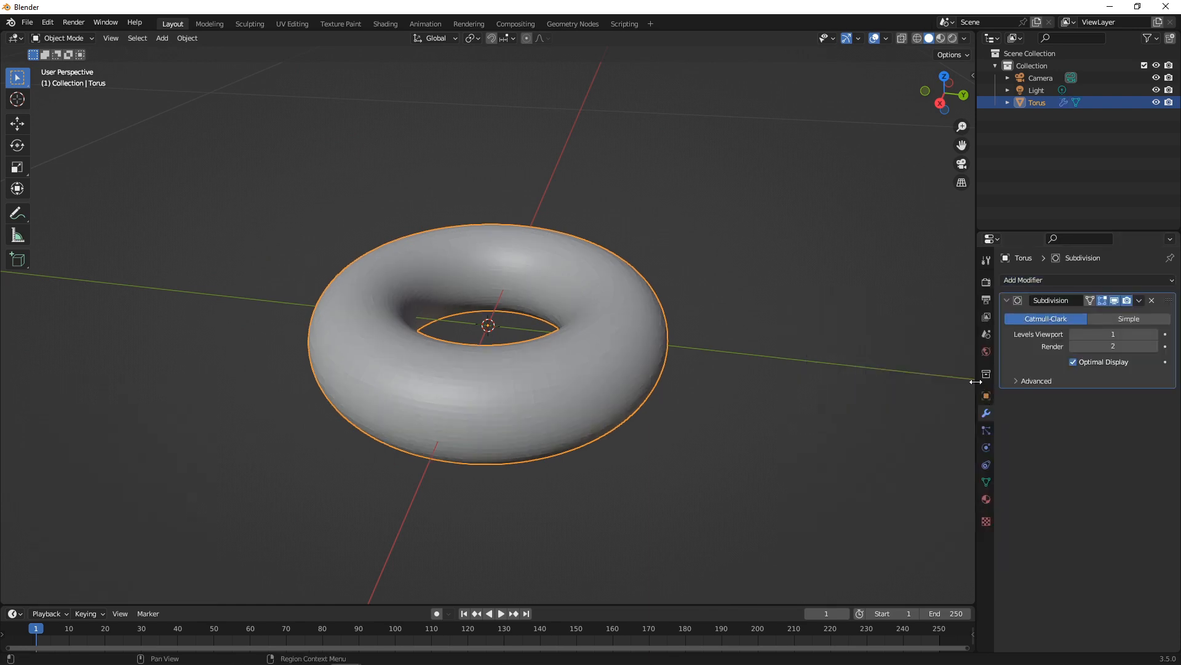
left_click(1153, 334)
left_click(1149, 347)
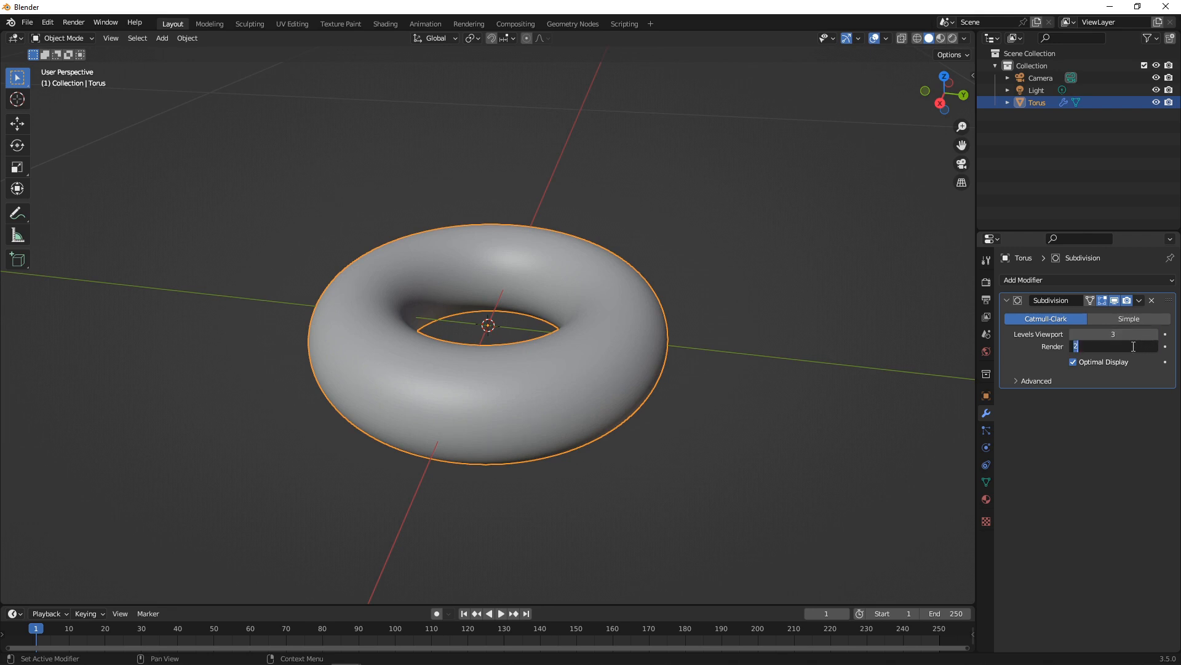
type("3")
key("Return")
Apply Shade Smooth to the torus.
middle_click_drag(585, 319, 640, 335)
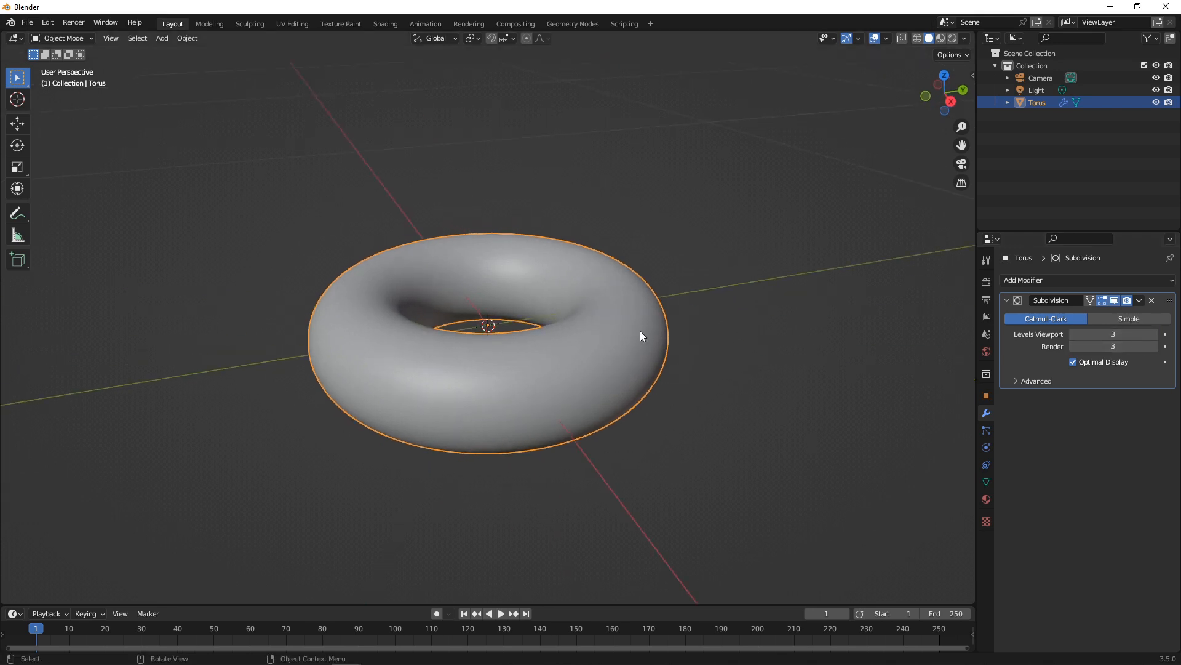
right_click(640, 335)
left_click(638, 338)
middle_click_drag(696, 289, 576, 243)
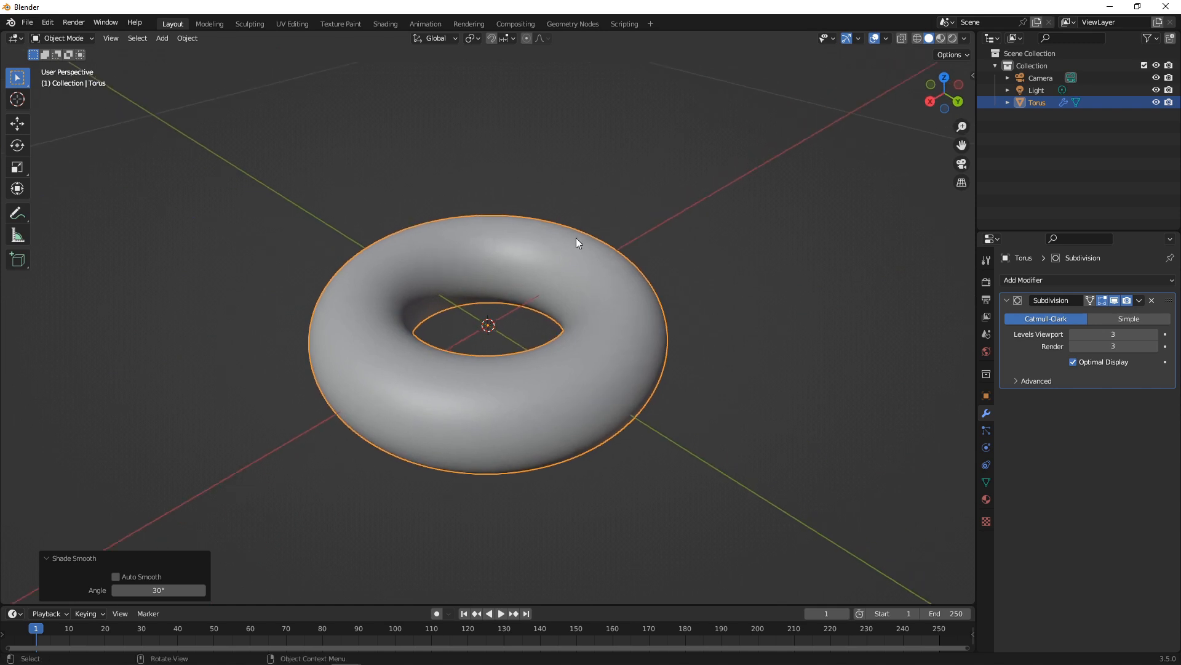
scroll(577, 242, "up", 2)
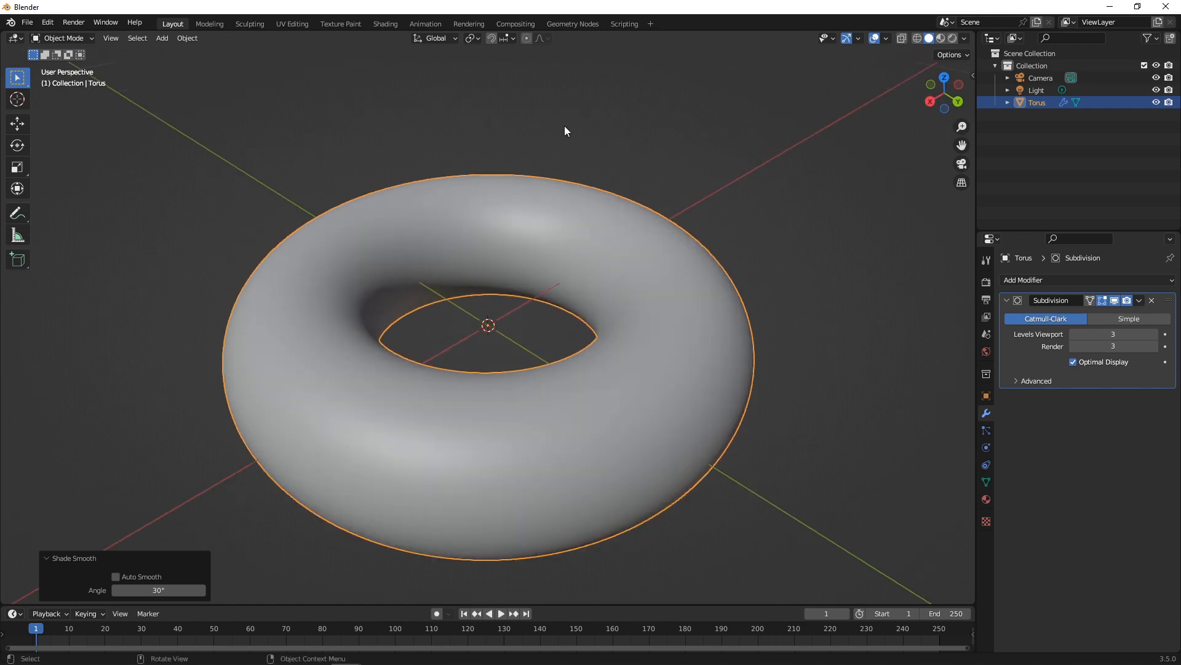
Switch to the Shading workspace and centre the torus in the viewport.
left_click(395, 24)
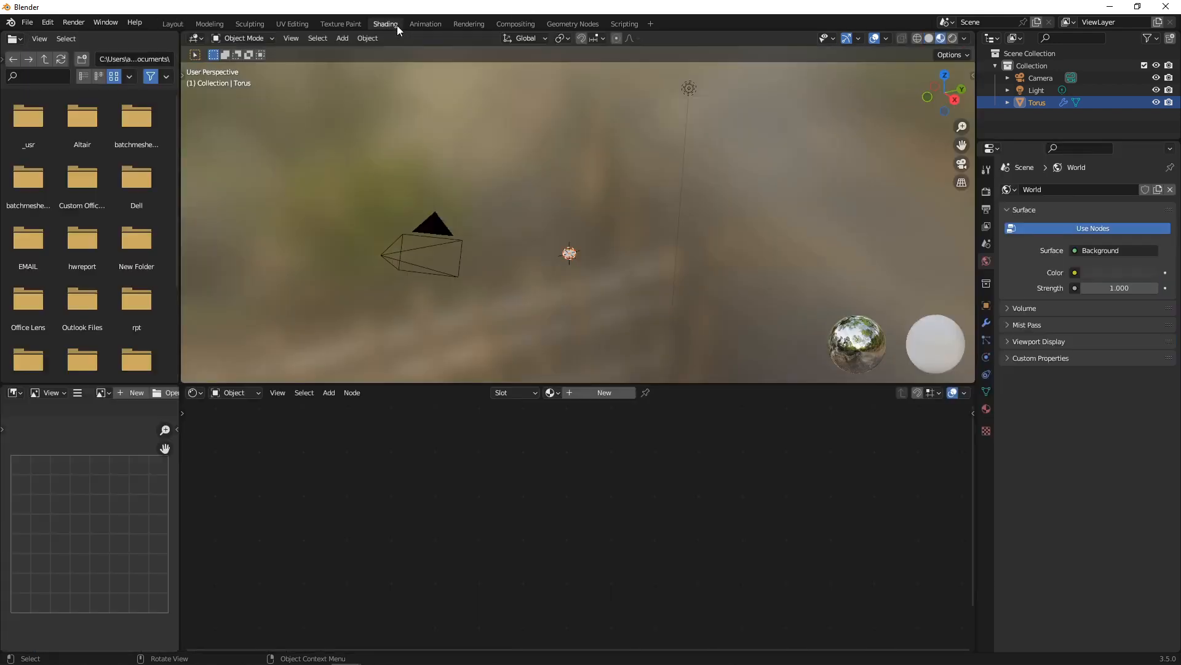
scroll(579, 244, "up", 8)
middle_click_drag(578, 313, 585, 209, "shift")
scroll(606, 295, "up", 5)
middle_click_drag(622, 319, 638, 285, "shift")
scroll(662, 232, "up", 4)
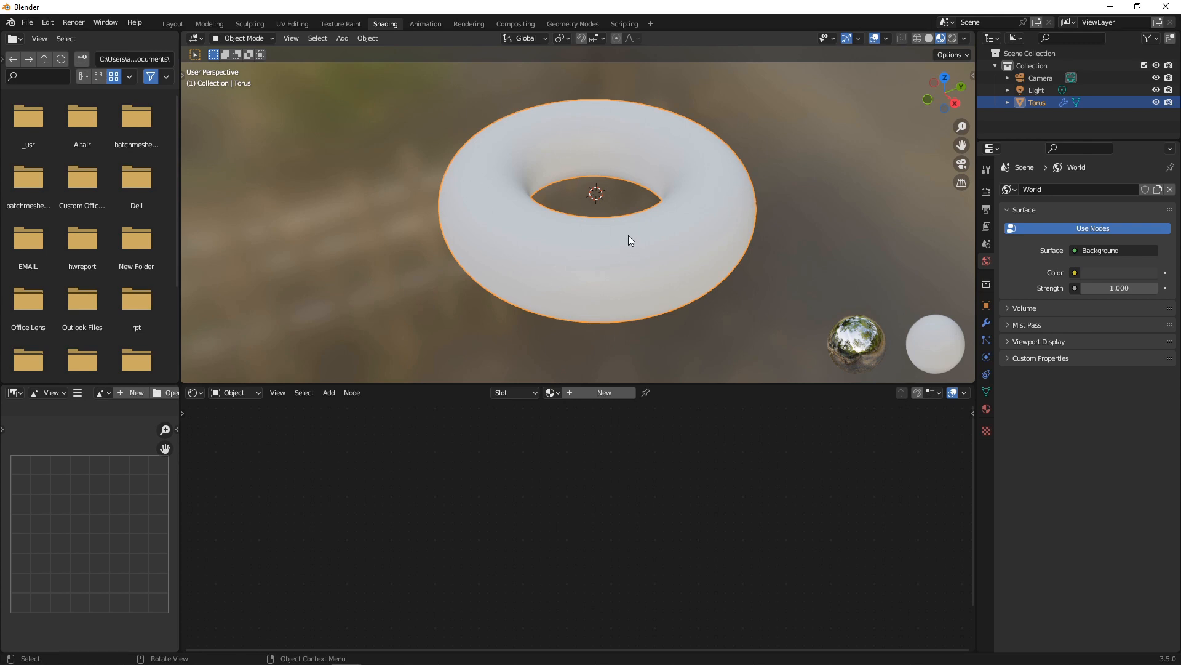
Create Material.001 for the torus, enlarge the node editor and select the Principled BSDF.
left_click(570, 392)
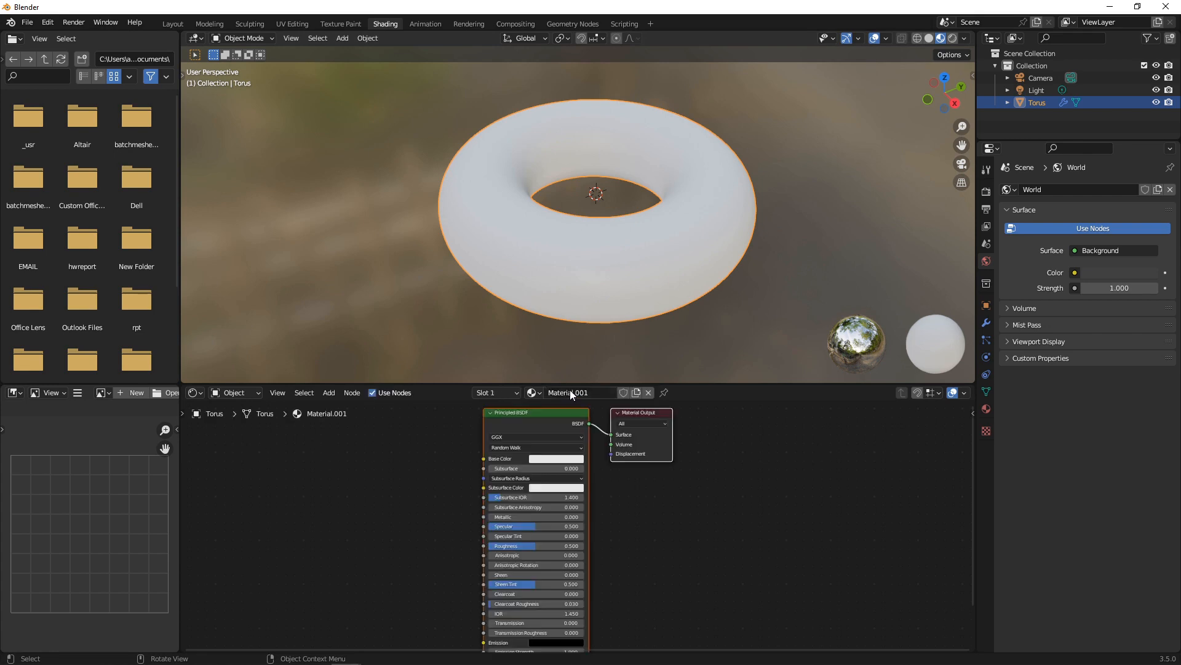
left_click_drag(588, 385, 589, 272)
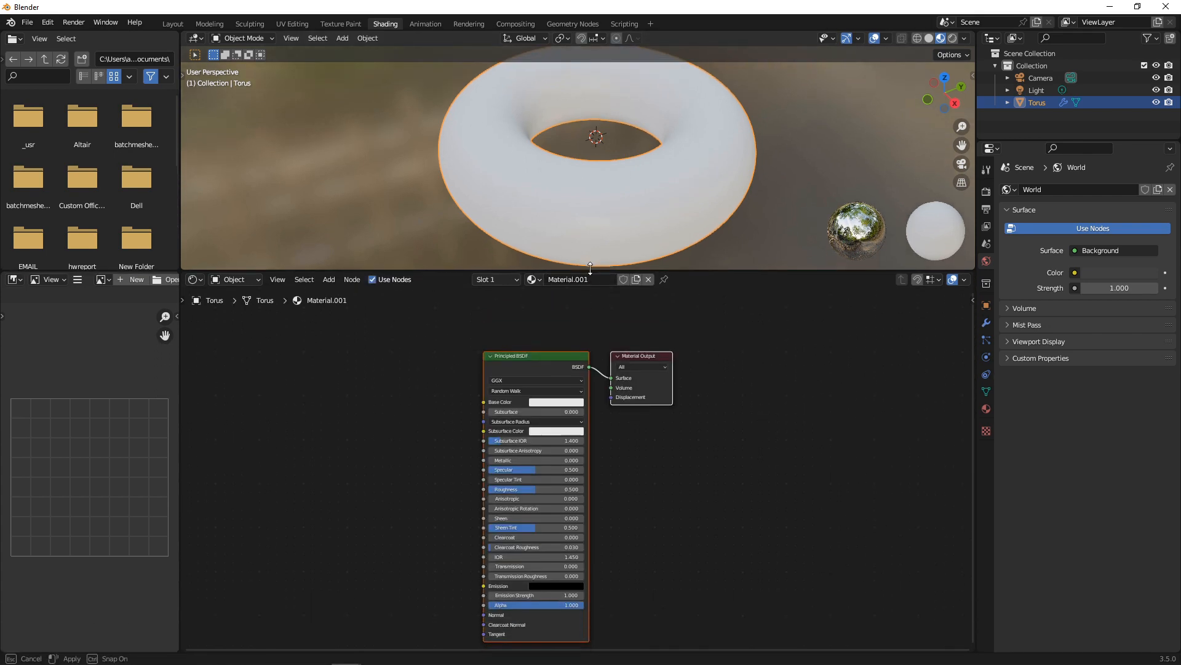
scroll(651, 389, "up", 2)
scroll(651, 382, "down", 1)
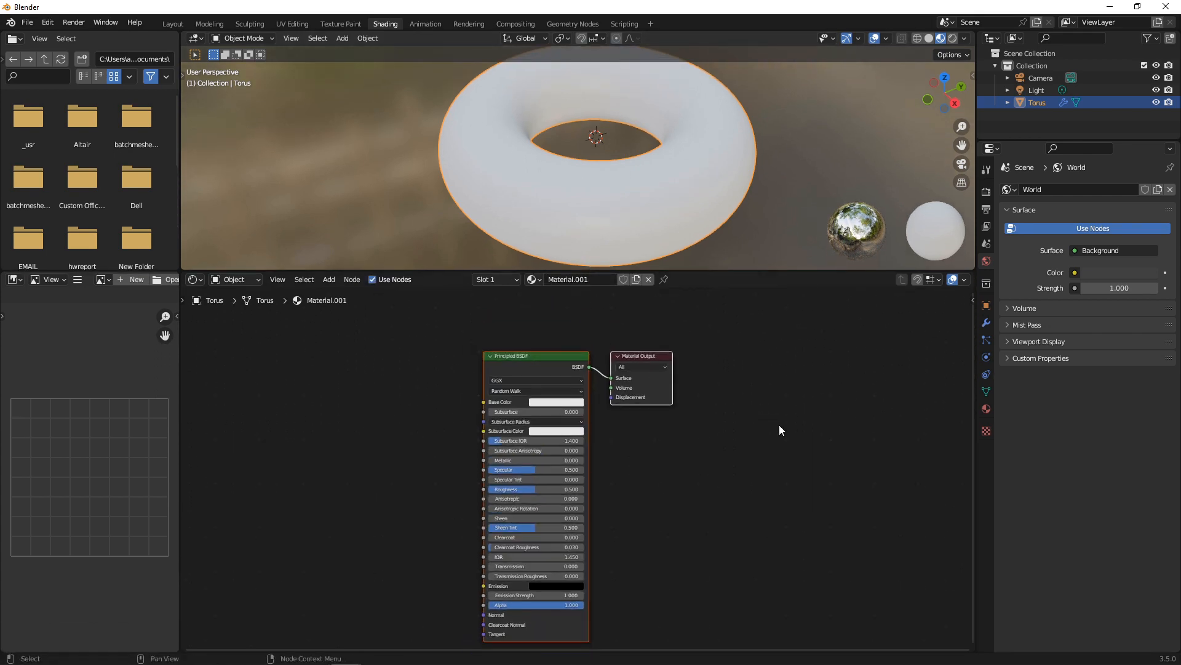
scroll(772, 411, "up", 1)
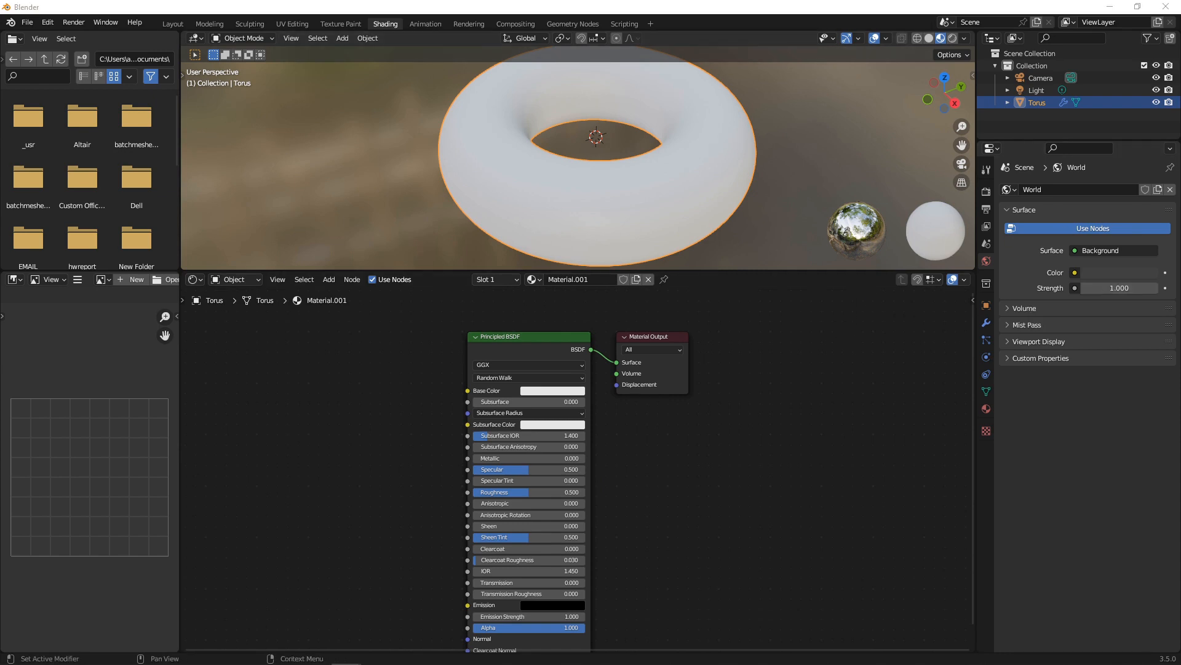
scroll(752, 356, "up", 1)
scroll(752, 351, "down", 2)
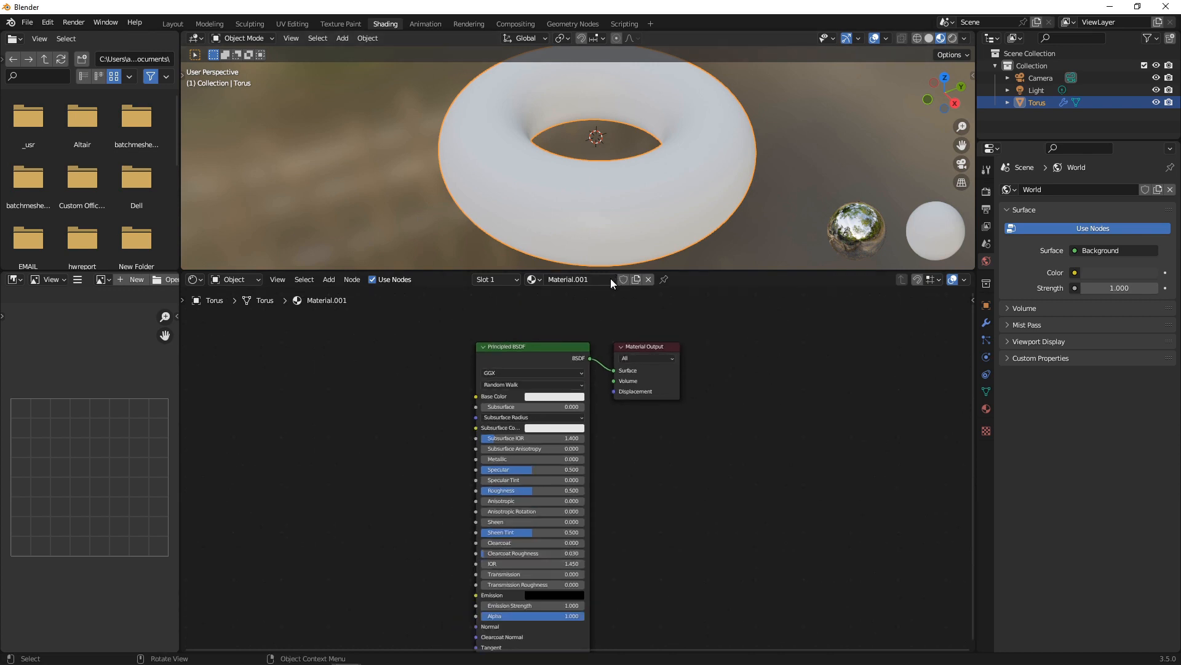
left_click(543, 348)
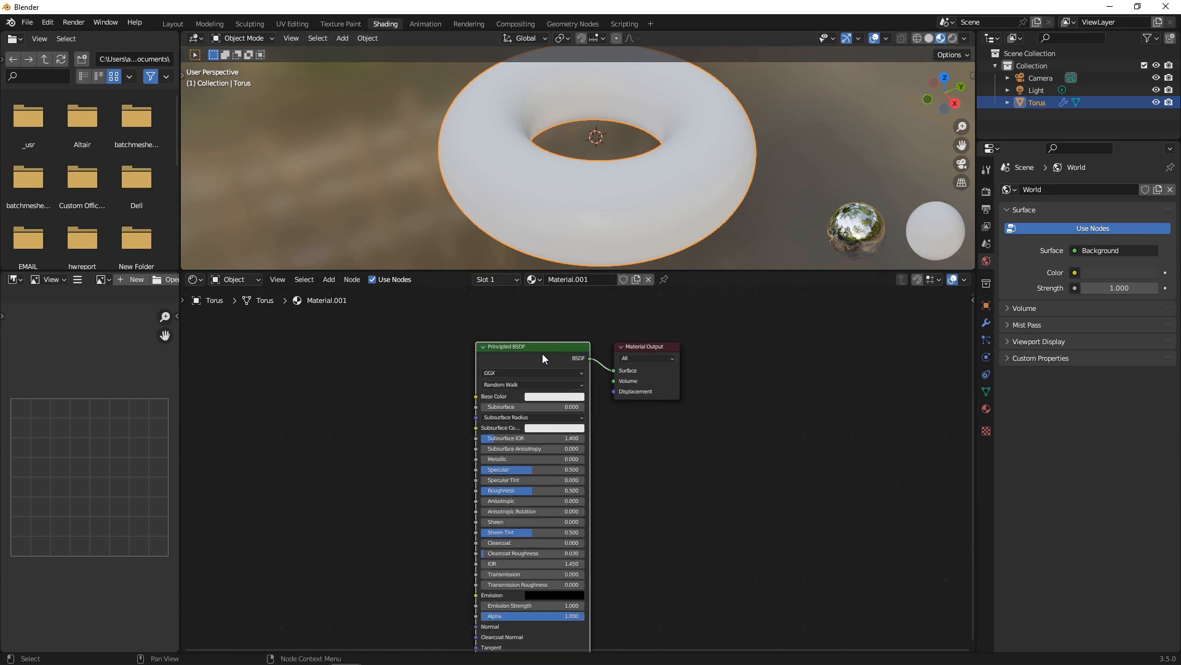
Replace the Principled BSDF with a Gradient Texture wired to the output's Surface.
key("Delete")
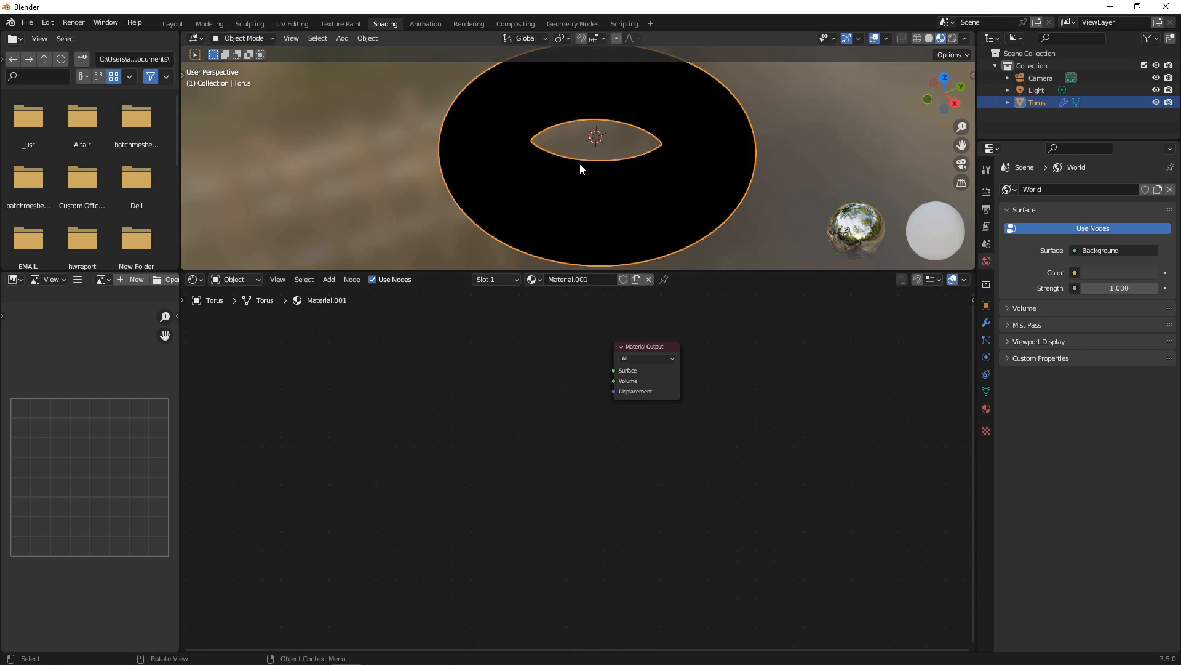
key("shift+a")
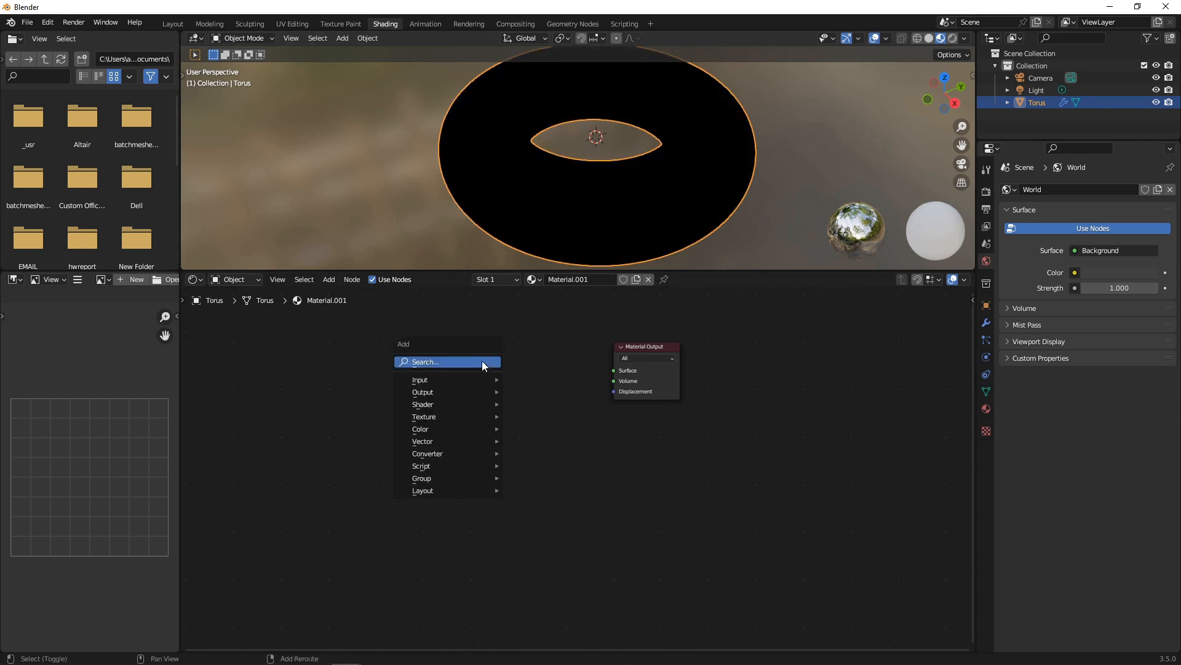
left_click(482, 361)
type("gradient")
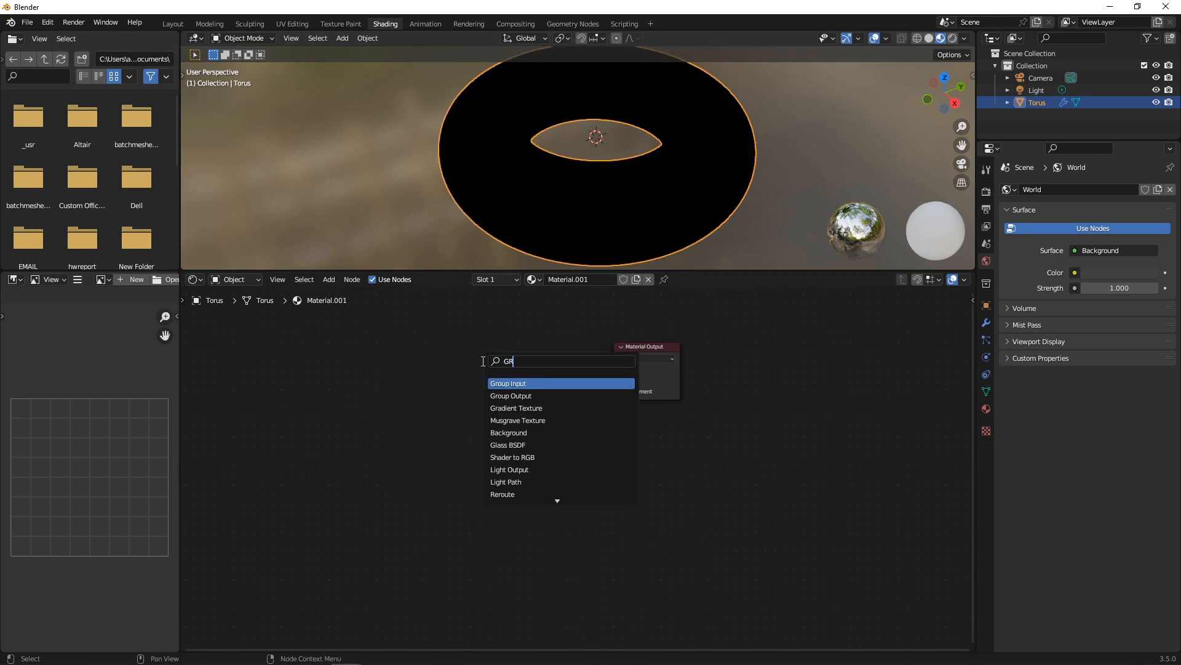
key("Return")
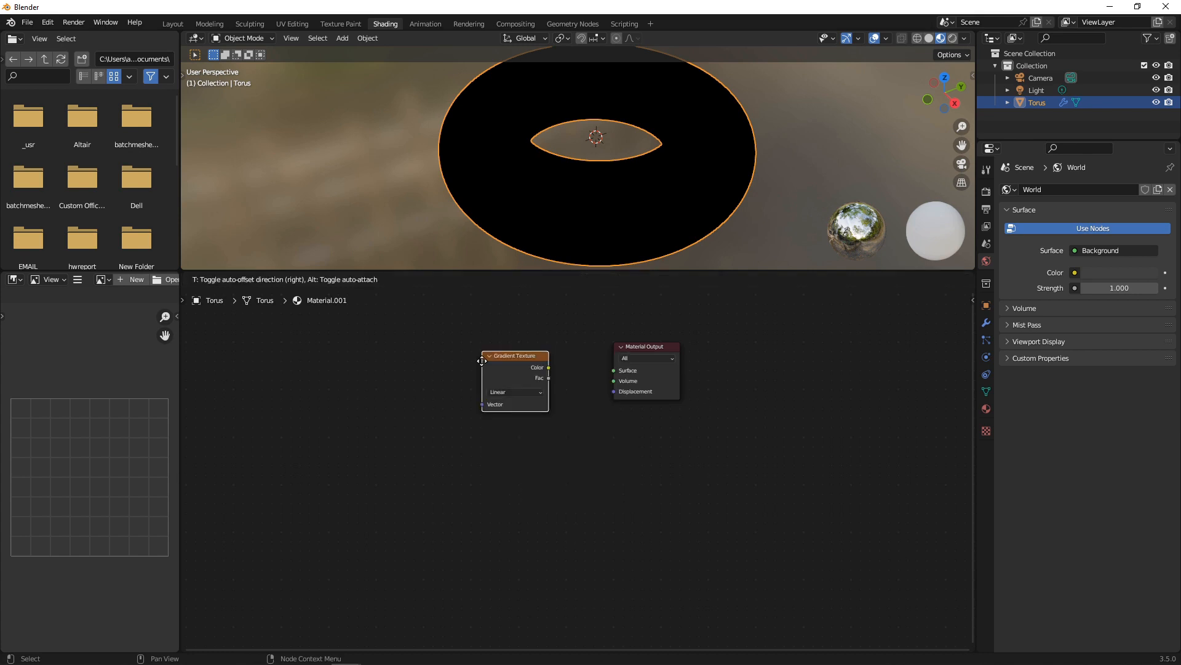
left_click(482, 361)
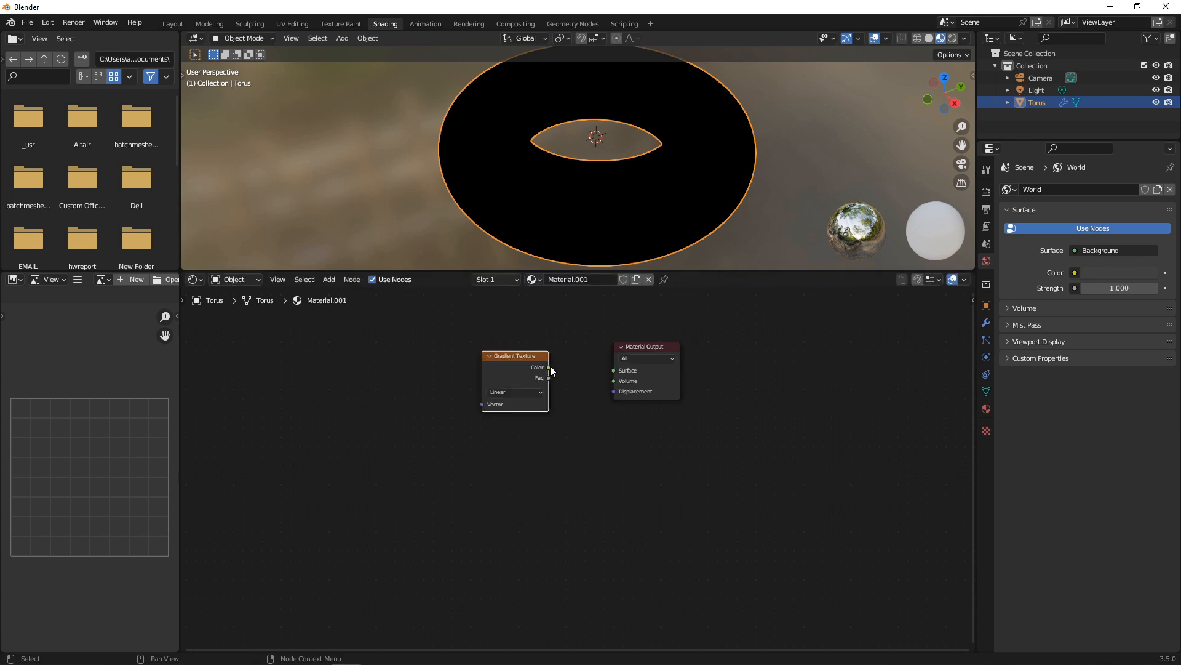
left_click_drag(550, 367, 614, 370)
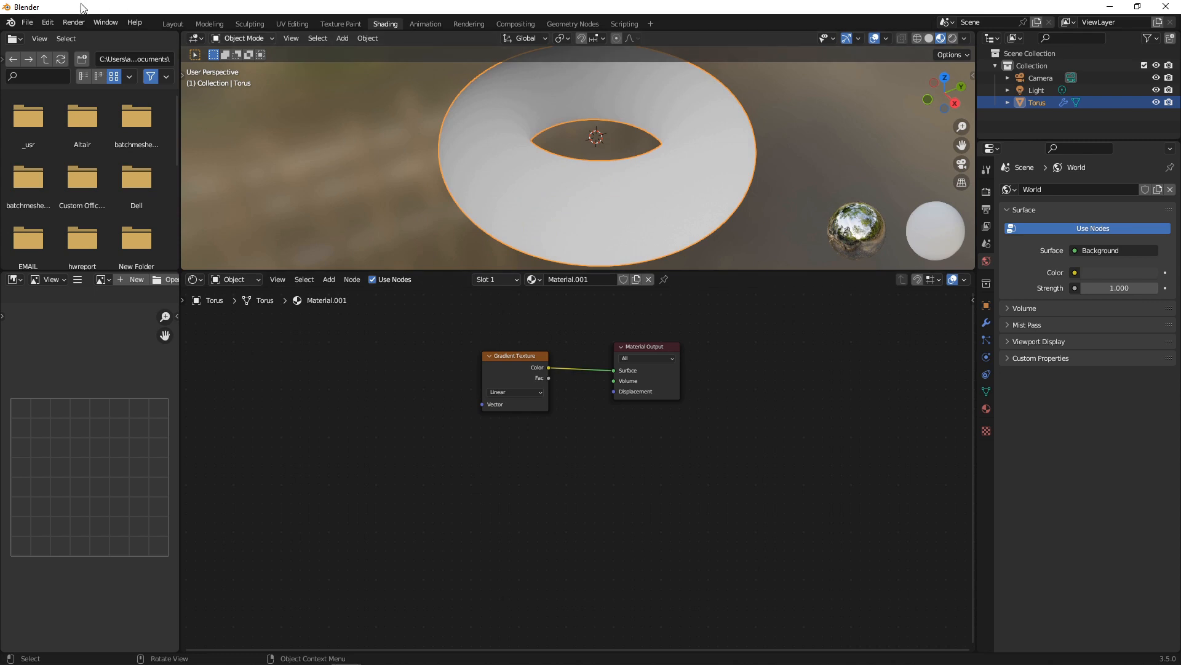
Confirm Node Wrangler is enabled in Preferences, then add Texture Coordinate and Mapping nodes with Ctrl+T.
left_click(48, 22)
left_click(97, 200)
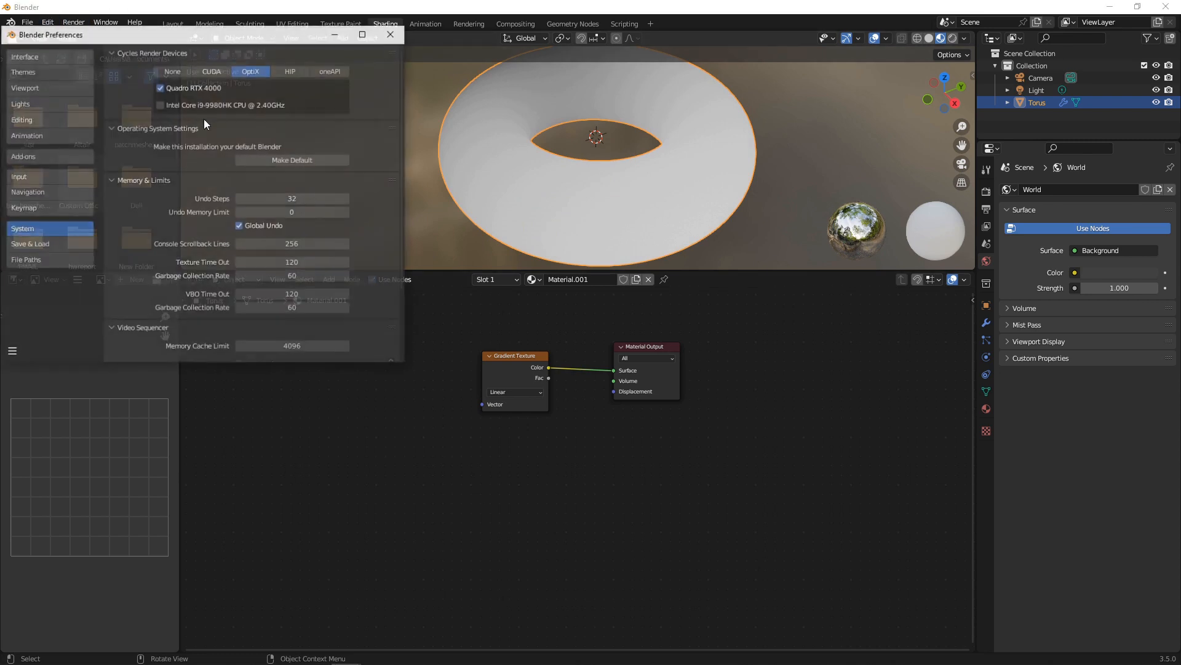
left_click(33, 155)
left_click(333, 70)
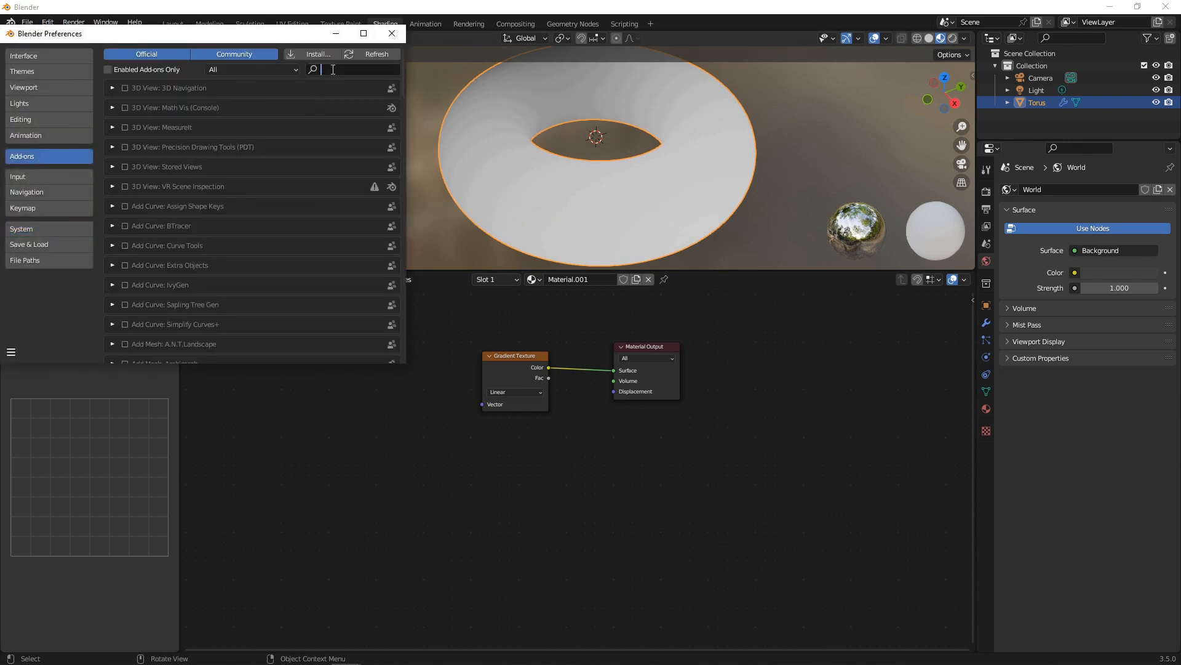
type("NODE")
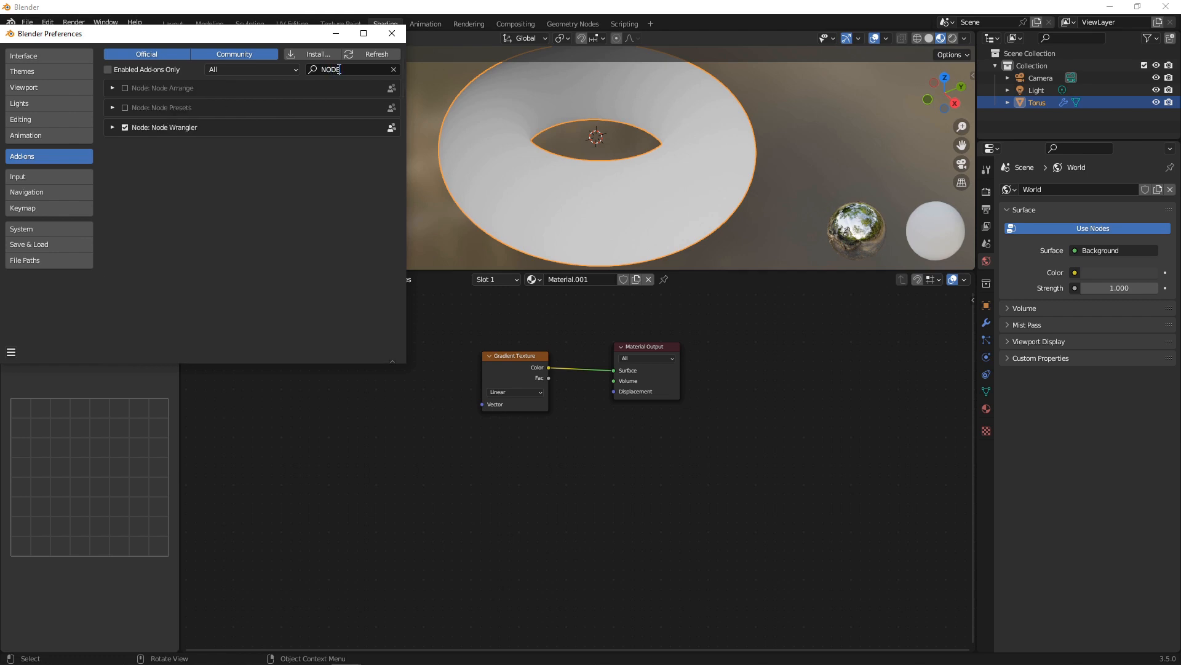
left_click(392, 33)
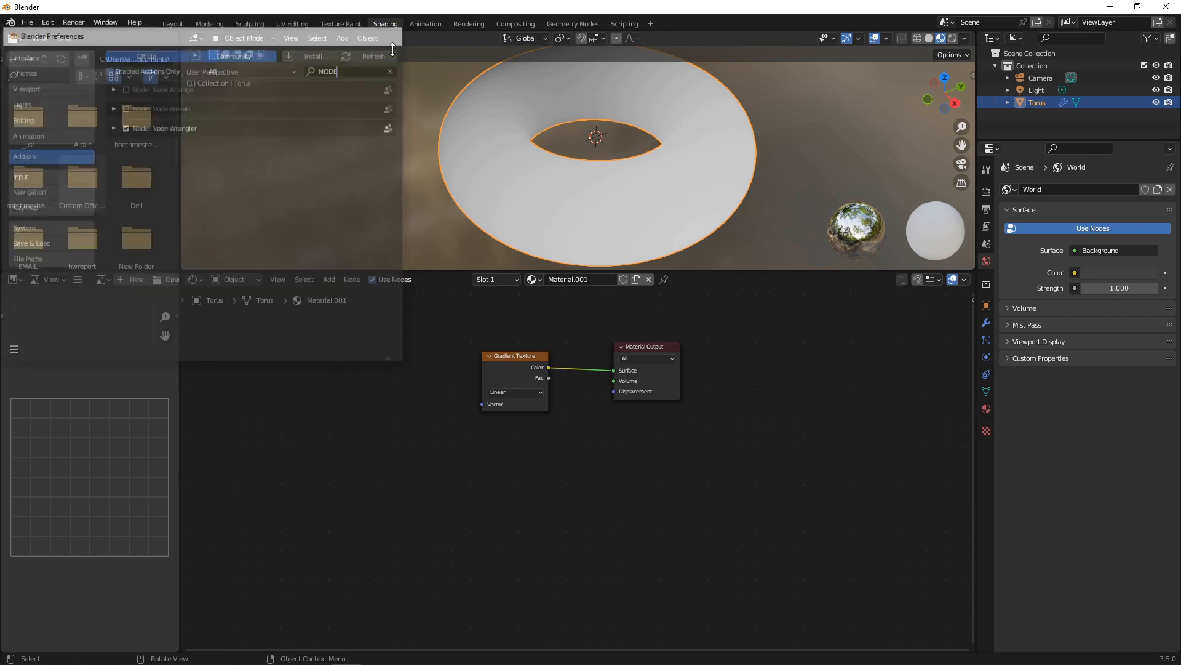
left_click(520, 355)
key("ctrl+t")
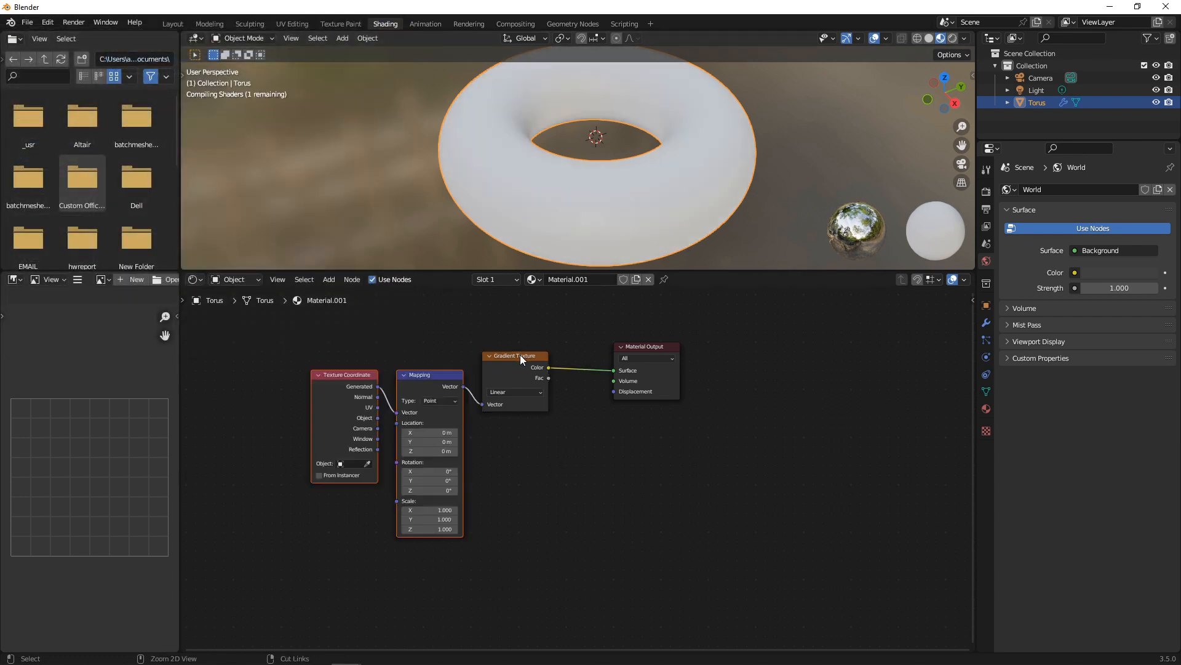
Connect Object coordinates to the Mapping Vector and shift the texture nodes left.
key("Home")
left_click_drag(305, 399, 331, 392)
middle_click_drag(596, 134, 601, 172)
scroll(453, 385, "down", 3)
left_click_drag(338, 350, 529, 468)
left_click_drag(516, 376, 399, 365)
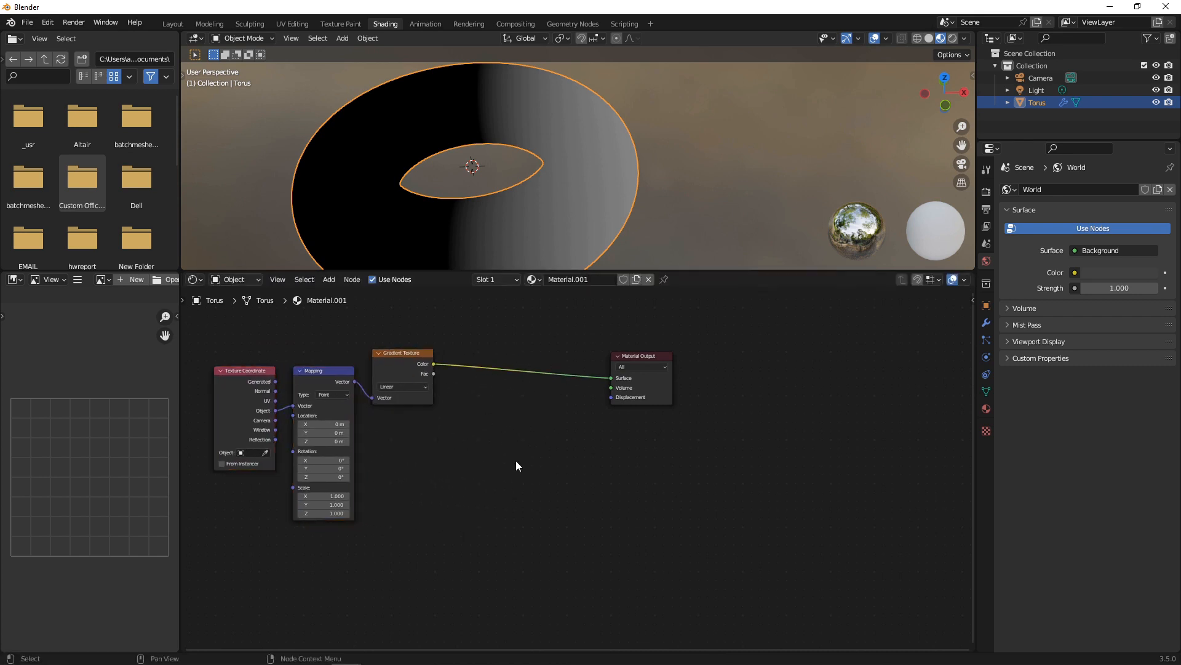
Insert a Constant ColorRamp between the gradient and the output, moving the white stop.
key("shift+a")
left_click(484, 458)
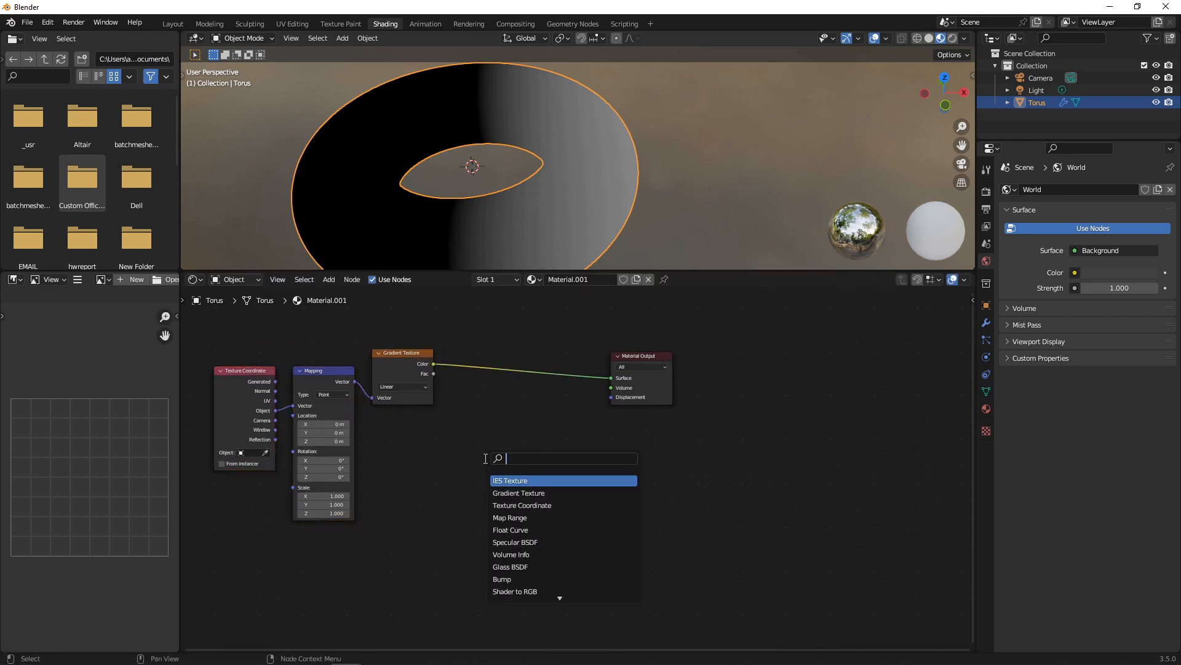
type("color ramp")
key("Return")
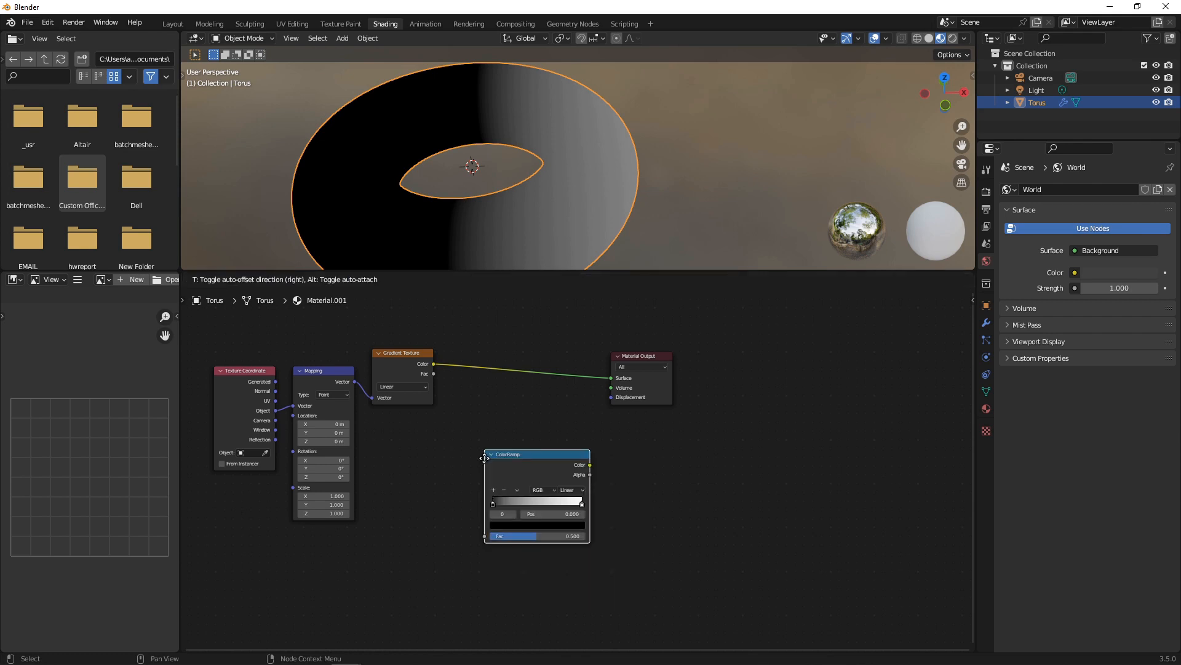
left_click(468, 350)
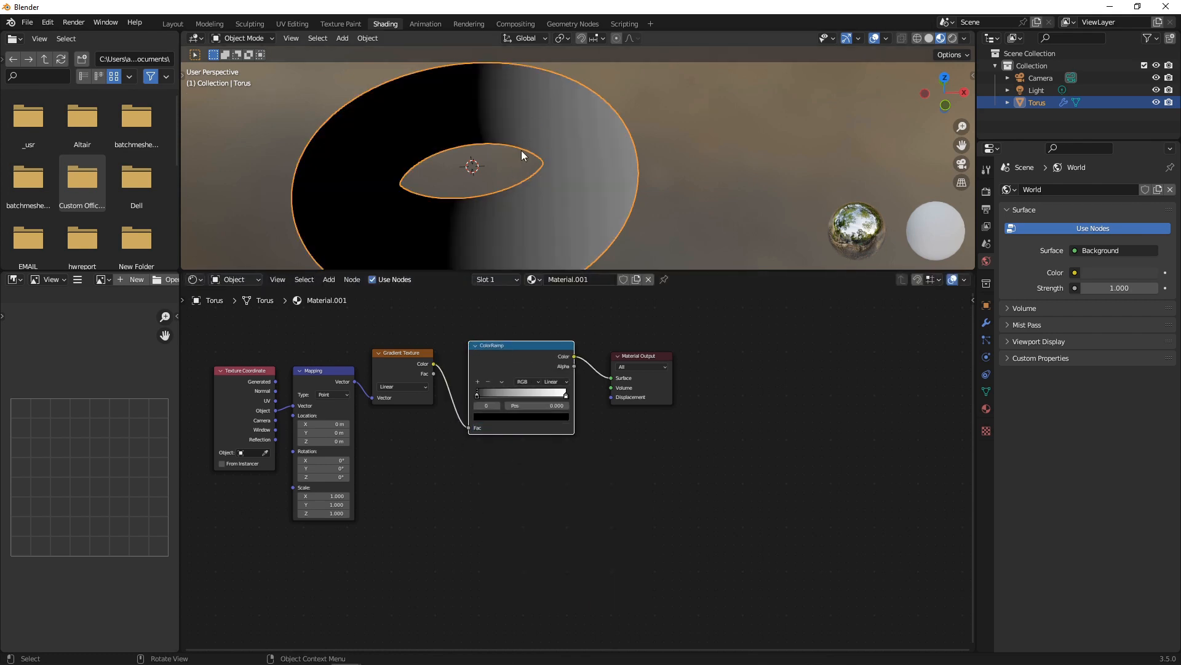
left_click(554, 382)
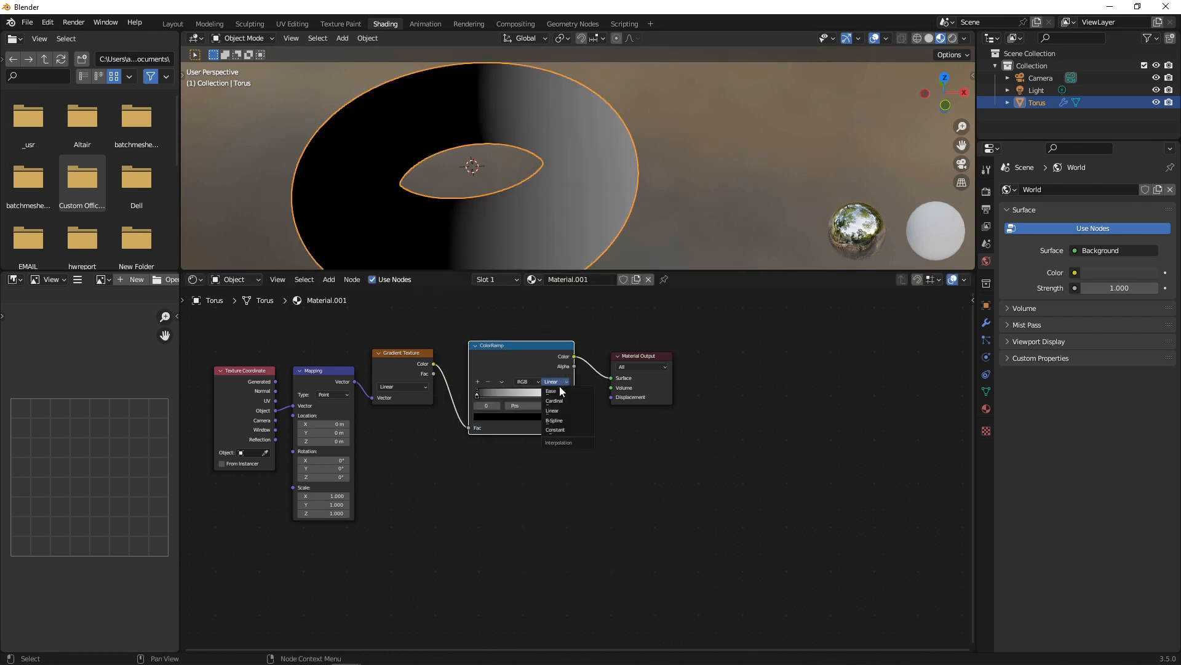
left_click(560, 430)
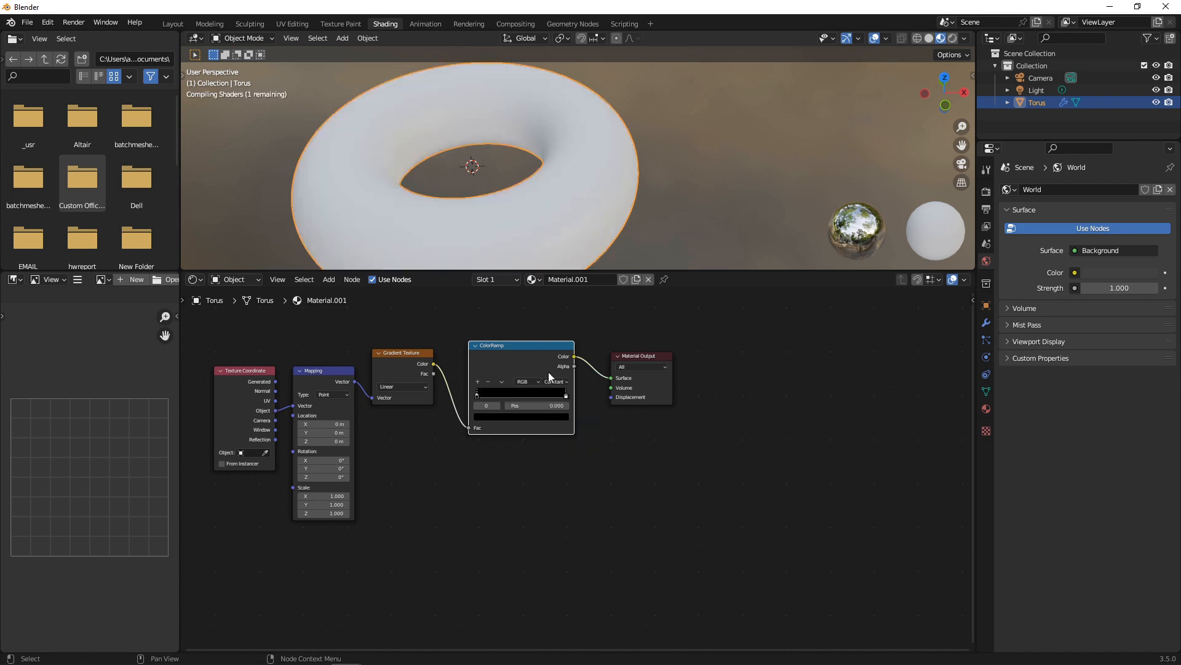
scroll(559, 391, "up", 5)
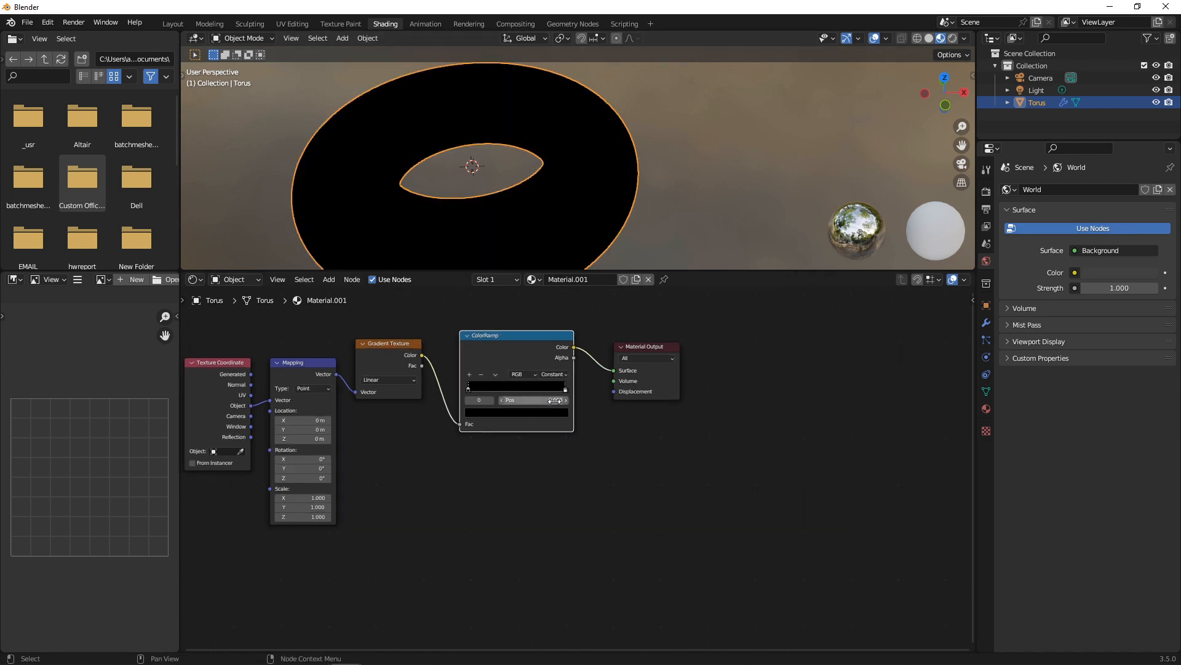
middle_click_drag(626, 434, 728, 461)
scroll(743, 460, "up", 1)
left_click_drag(672, 379, 523, 360)
Rotate the Mapping 90° on Y and widen the ramp's black band.
scroll(423, 445, "down", 1)
middle_click_drag(423, 445, 589, 445)
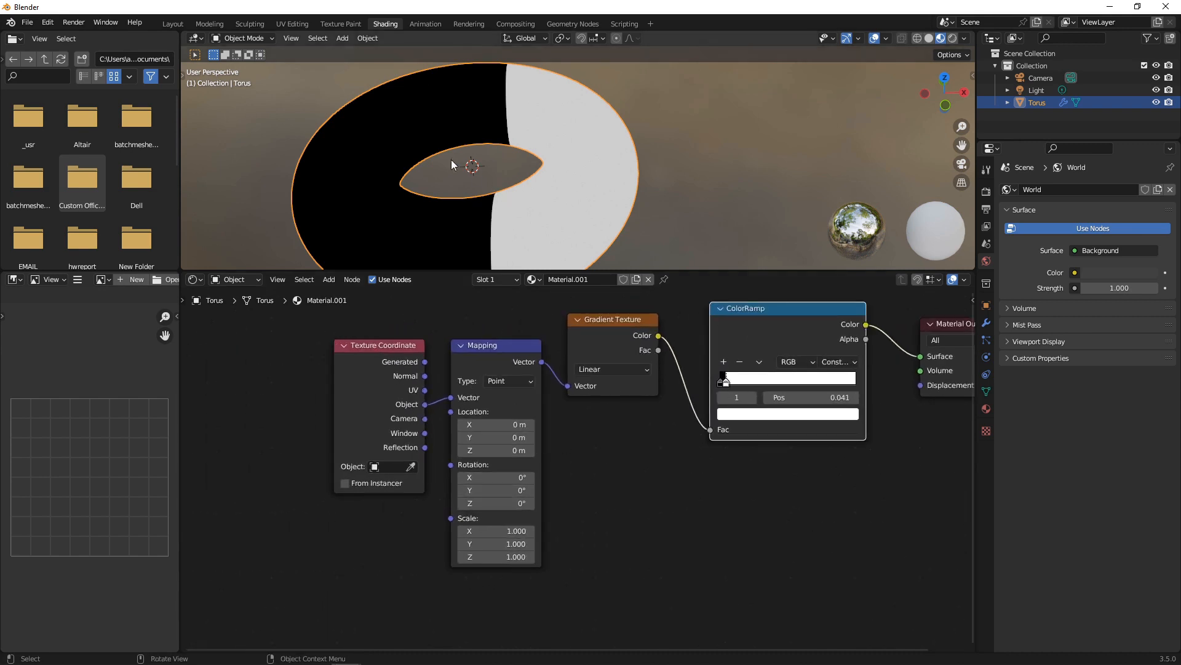
middle_click_drag(525, 176, 453, 197)
left_click(518, 490)
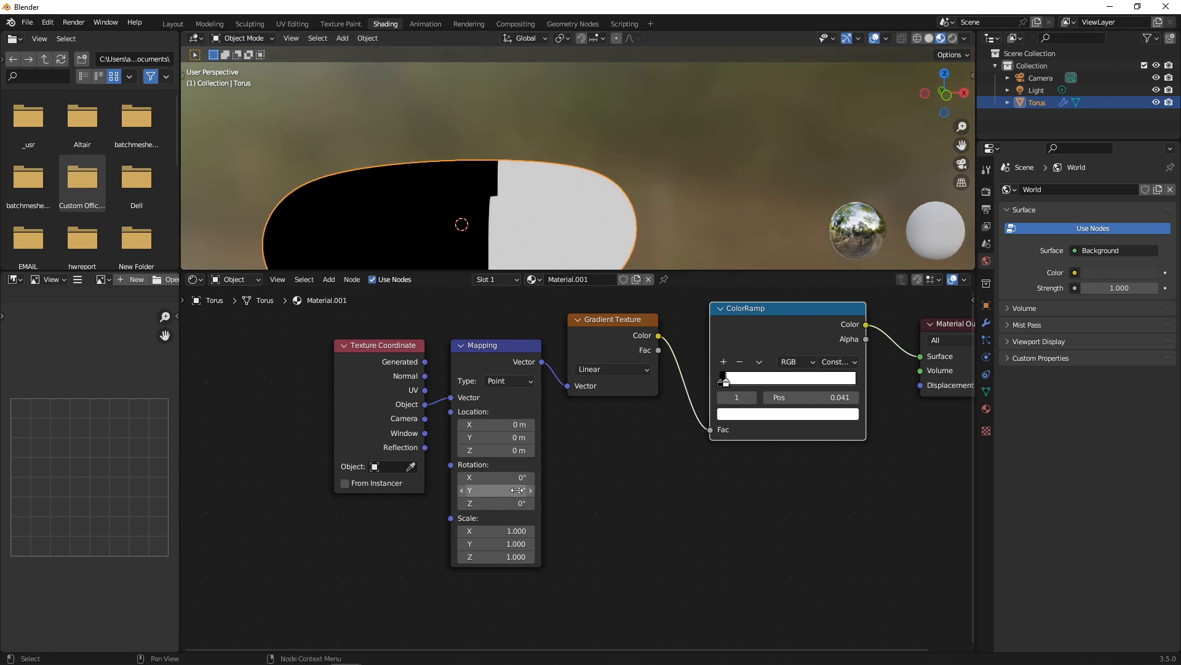
type("90")
key("Return")
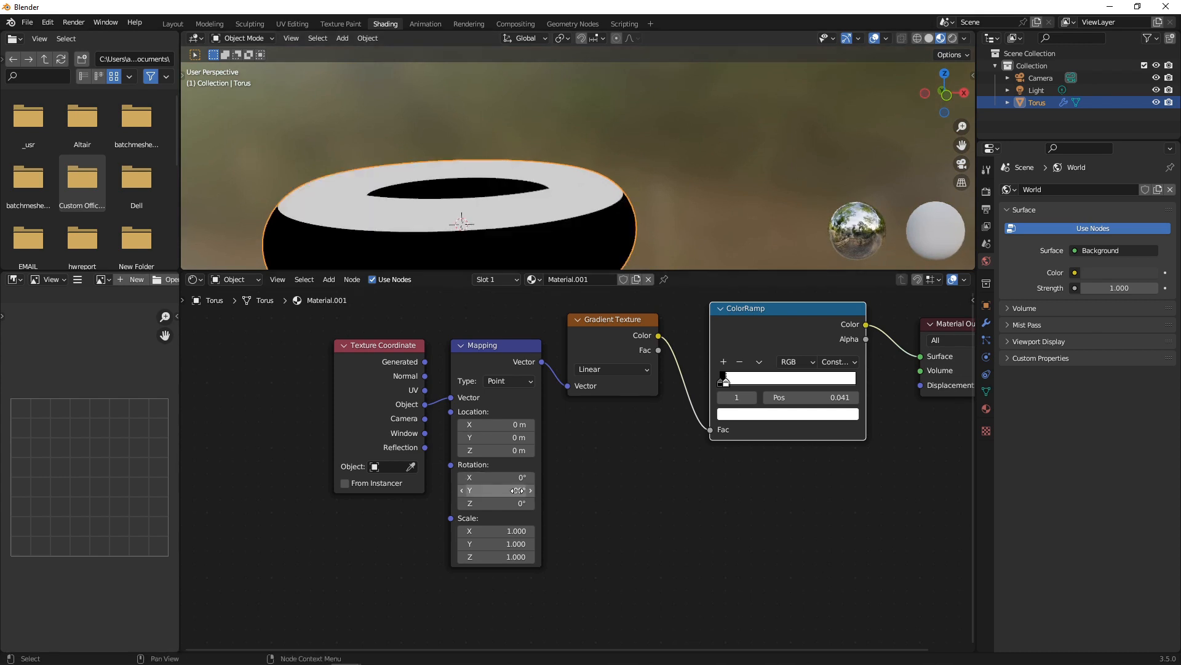
mouse_move(725, 382)
left_mouse_down()
mouse_move(747, 384)
mouse_move(725, 385)
left_mouse_up()
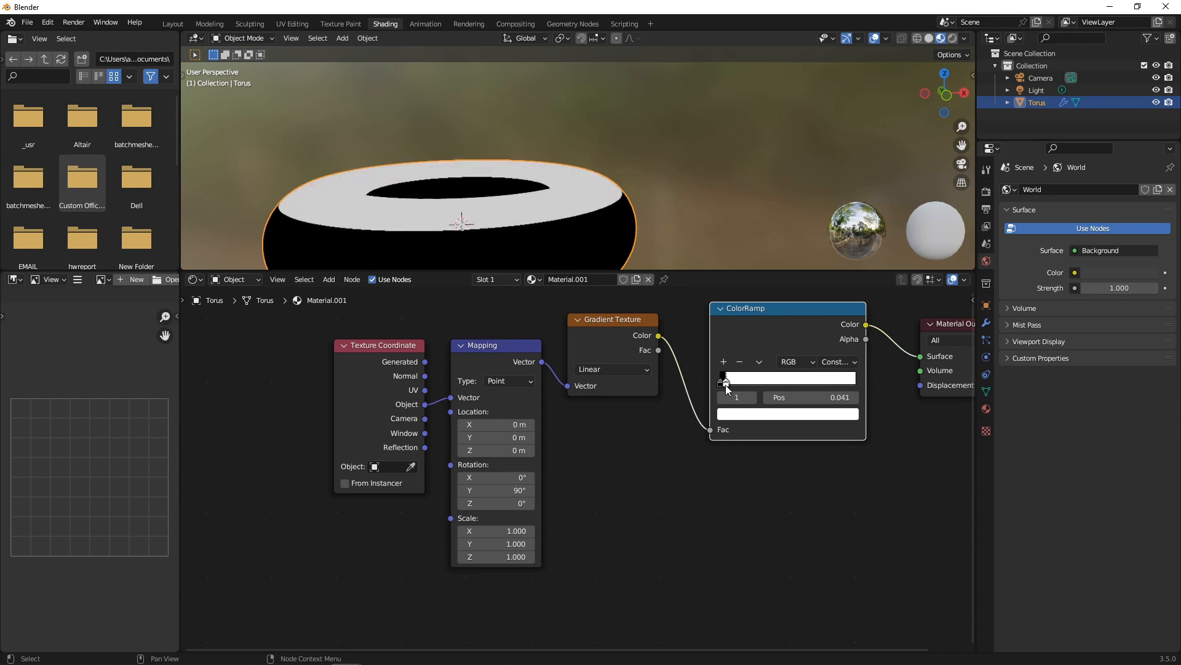
Set the Mapping X location to 0.05 m after trying 0.1 and 0.5.
mouse_move(496, 424)
left_mouse_down()
mouse_move(486, 424)
mouse_move(496, 425)
left_mouse_up()
left_click(504, 424)
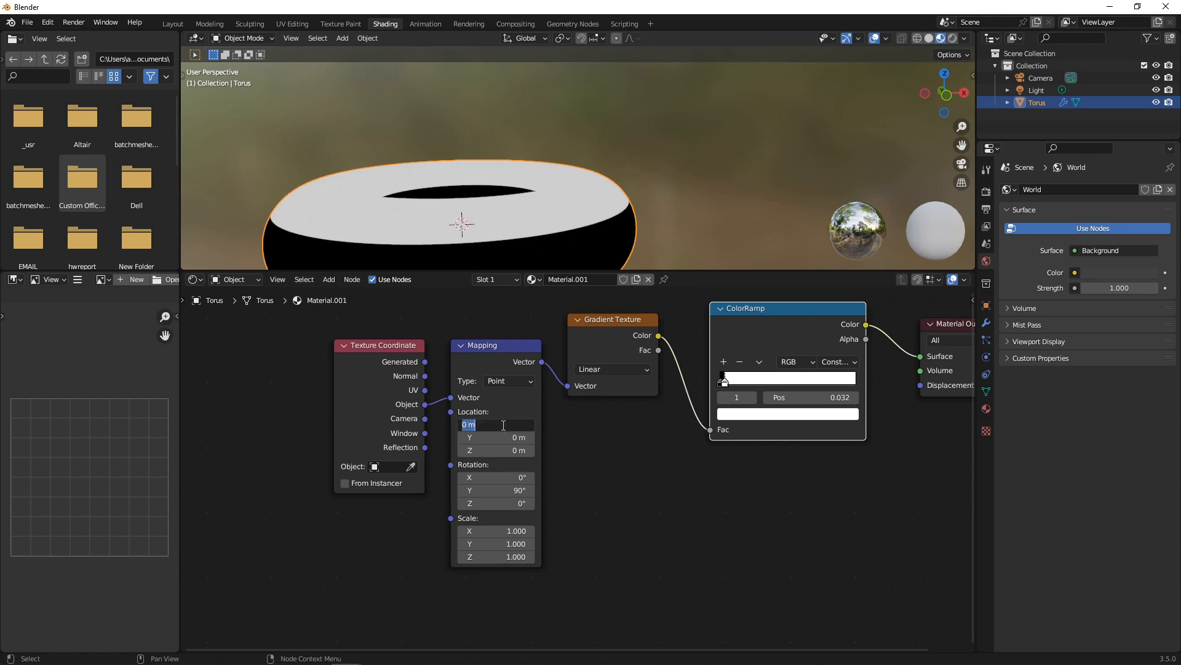
type("0.1")
key("Return")
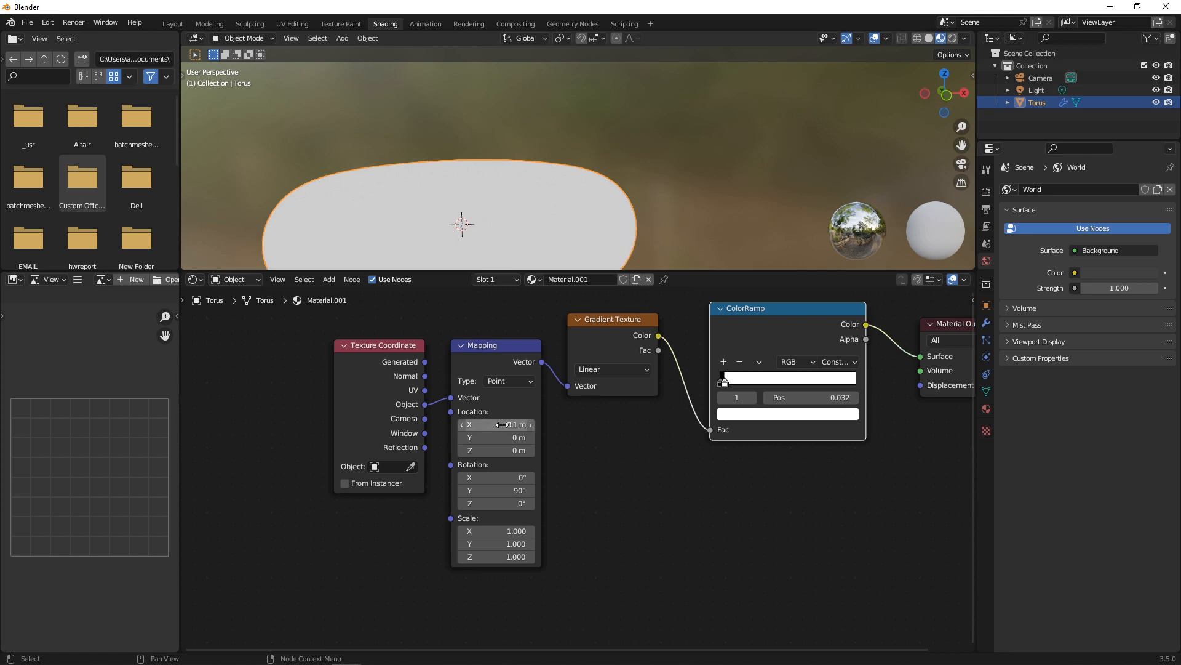
left_click(502, 424)
type("0.5")
key("Return")
left_click(503, 425)
type("0.05")
key("Return")
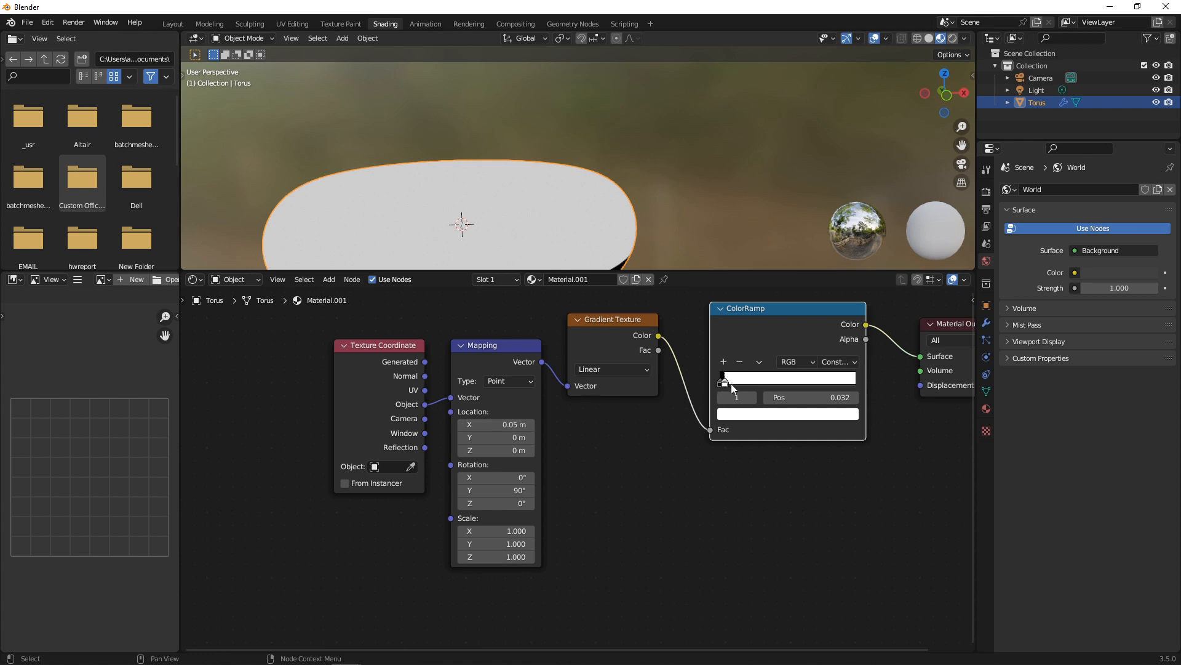
Fine-tune the ramp's black stop and move the texture nodes up and left.
mouse_move(728, 381)
left_mouse_down()
mouse_move(744, 381)
mouse_move(730, 389)
left_mouse_up()
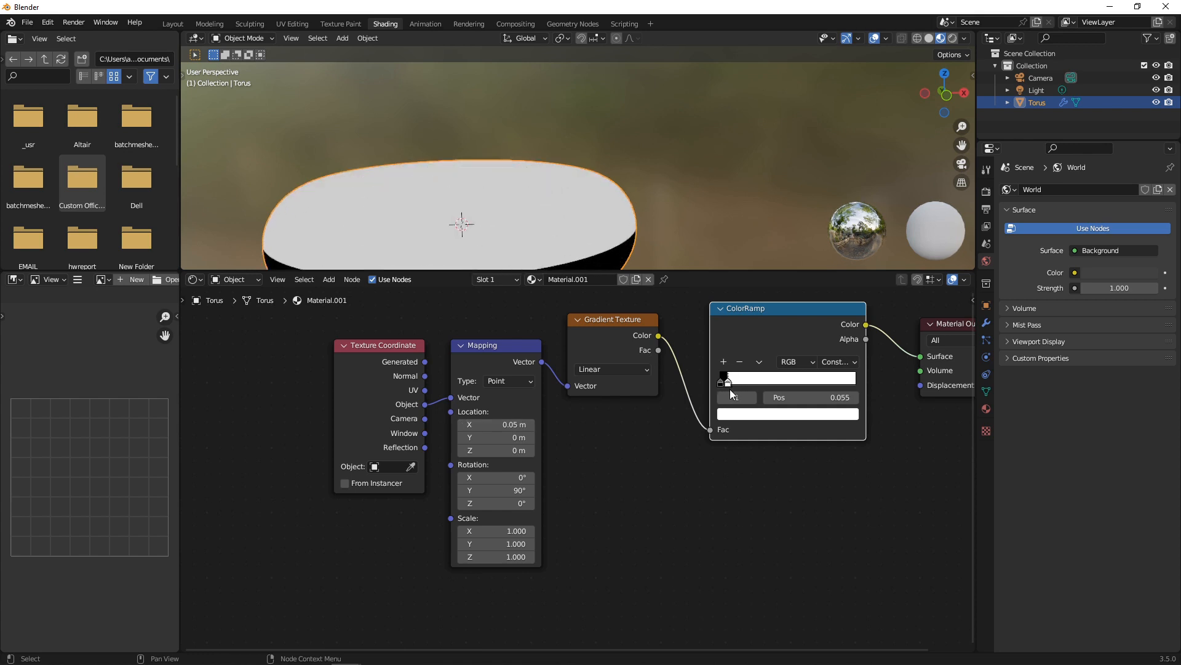
scroll(583, 411, "down", 2)
middle_click_drag(517, 241, 516, 268)
scroll(585, 456, "down", 2)
left_click_drag(391, 351, 613, 514)
left_click_drag(593, 396, 481, 320)
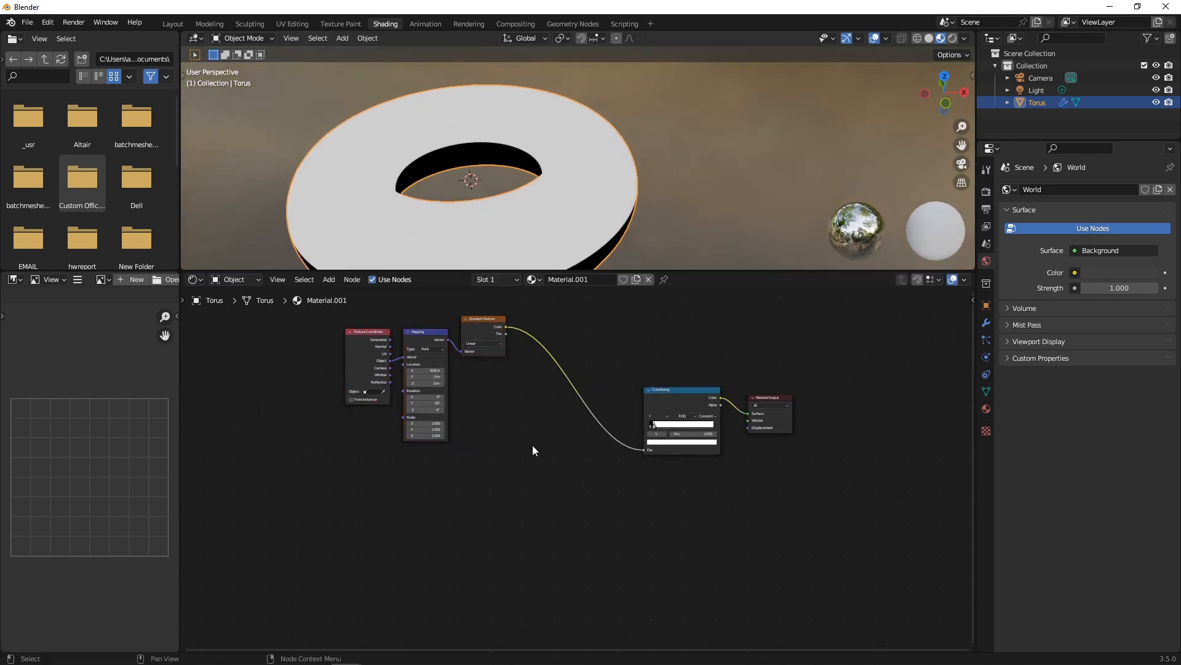
Add a Noise Texture node and arrange it beside the Gradient Texture.
key("shift+a")
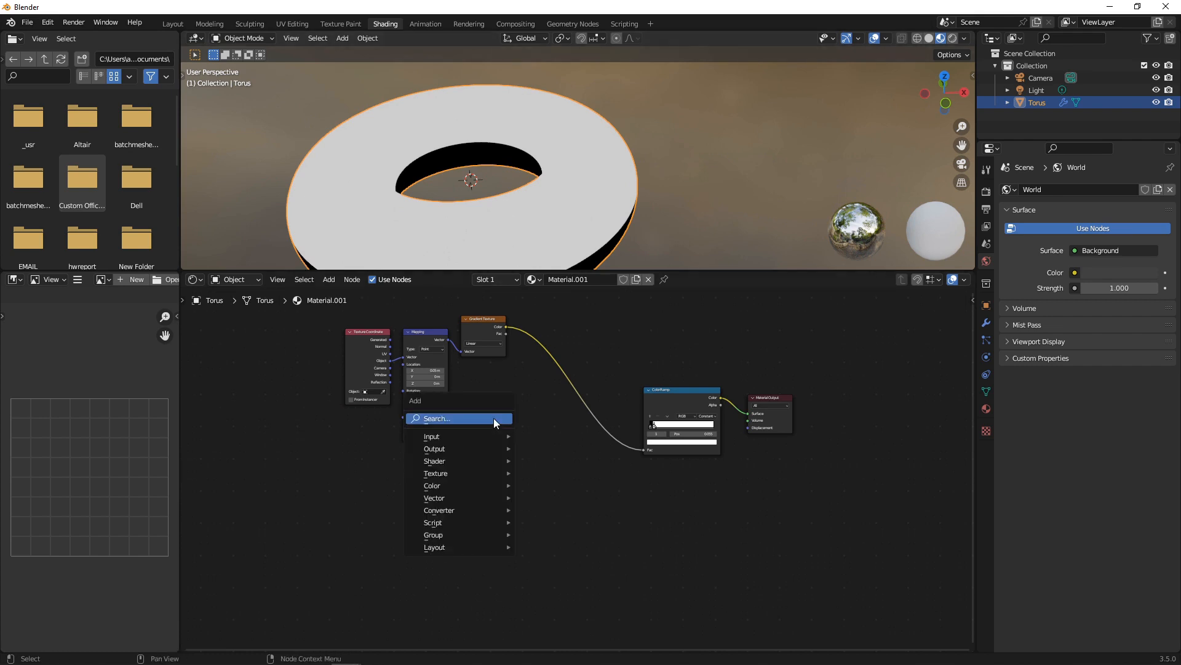
left_click(494, 418)
type("noise")
key("Return")
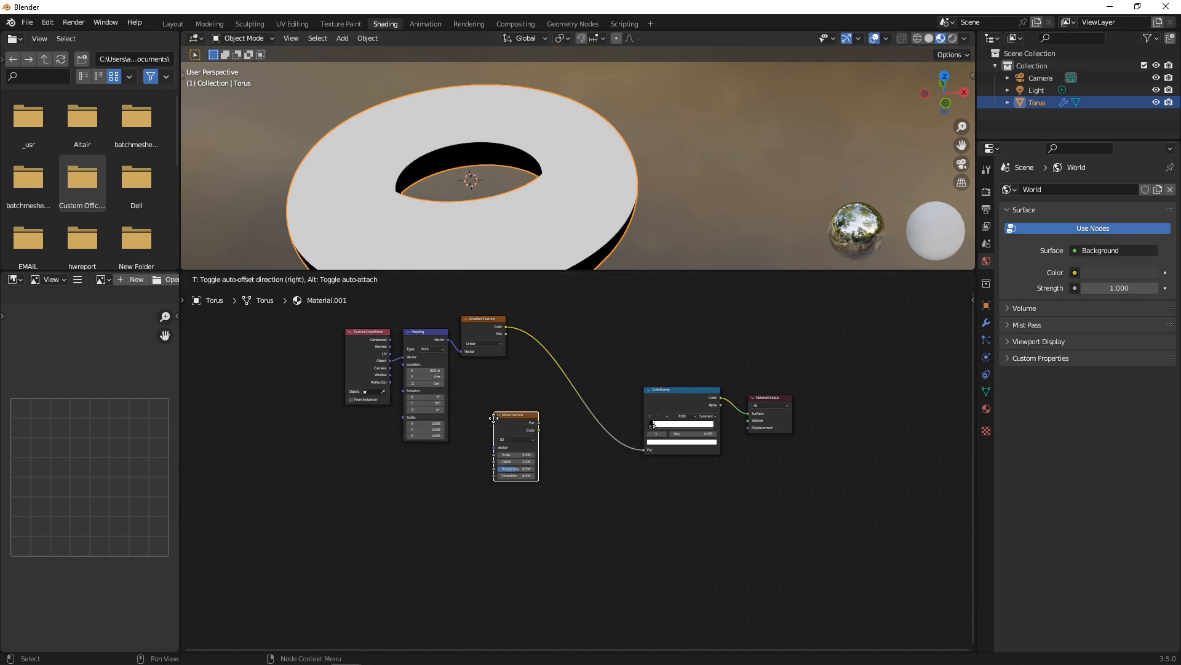
left_click(493, 418)
scroll(500, 409, "up", 3)
middle_click_drag(500, 322, 509, 331)
scroll(500, 323, "up", 1)
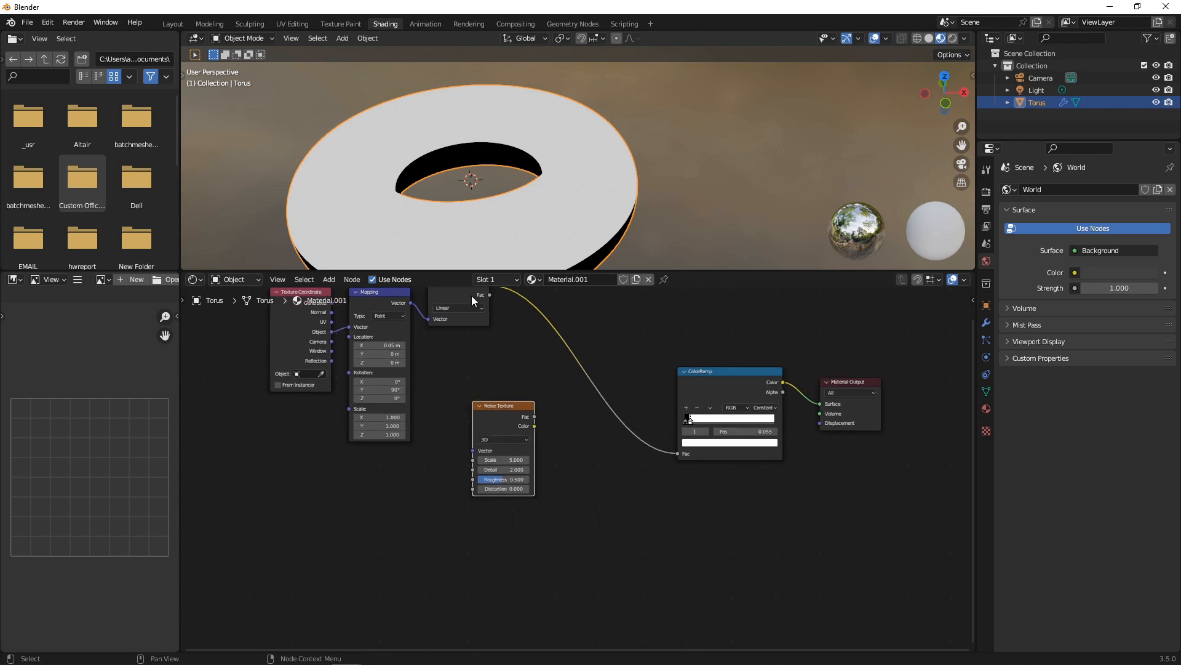
left_click_drag(473, 296, 644, 369)
left_click_drag(510, 405, 481, 400)
Feed Object coordinates into the Noise Texture and set it to 4D.
left_click_drag(326, 333, 444, 445)
left_click(466, 434)
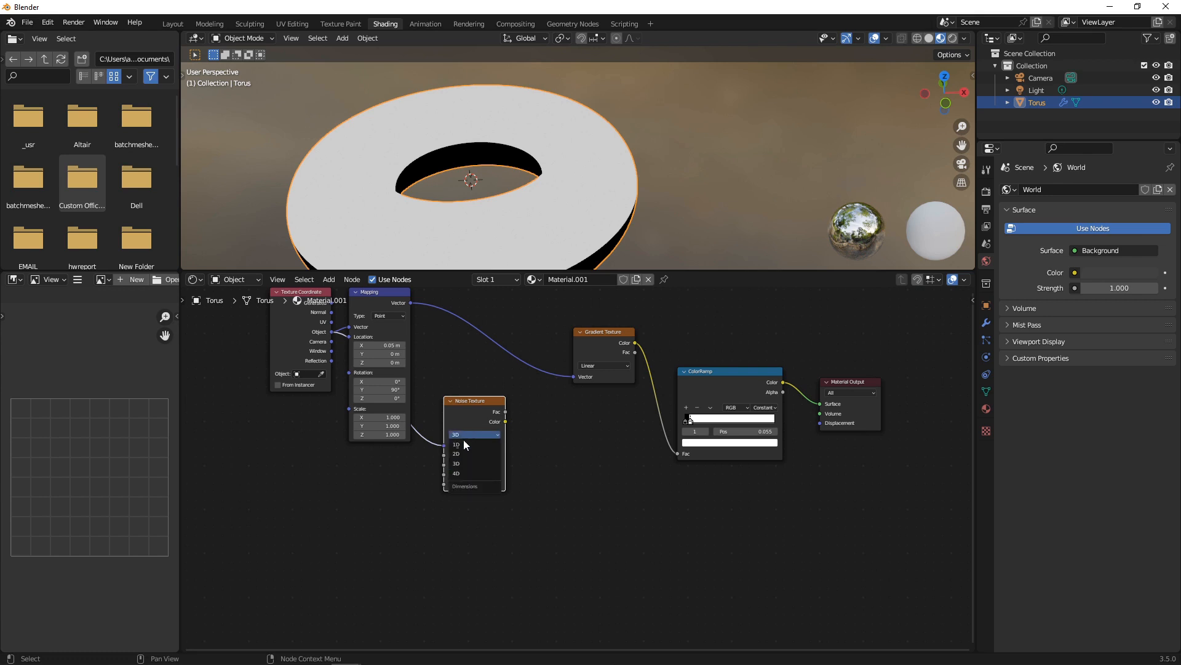
left_click(471, 479)
scroll(535, 419, "up", 1)
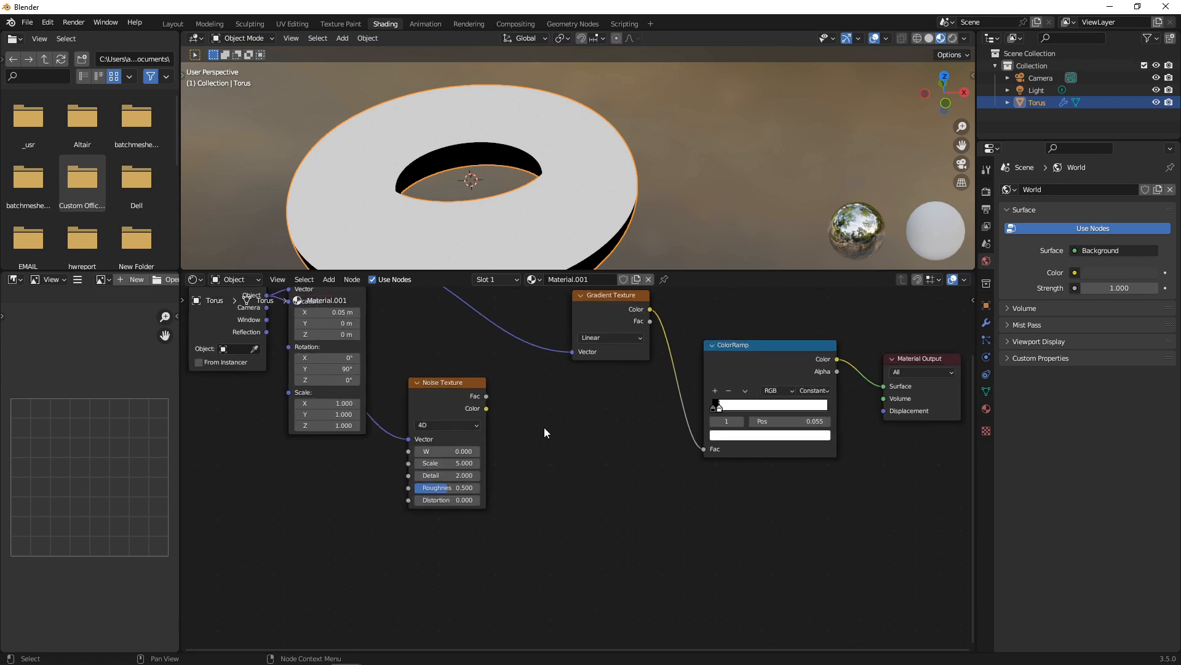
Add a Mix node to the material.
key("shift+a")
left_click(544, 408)
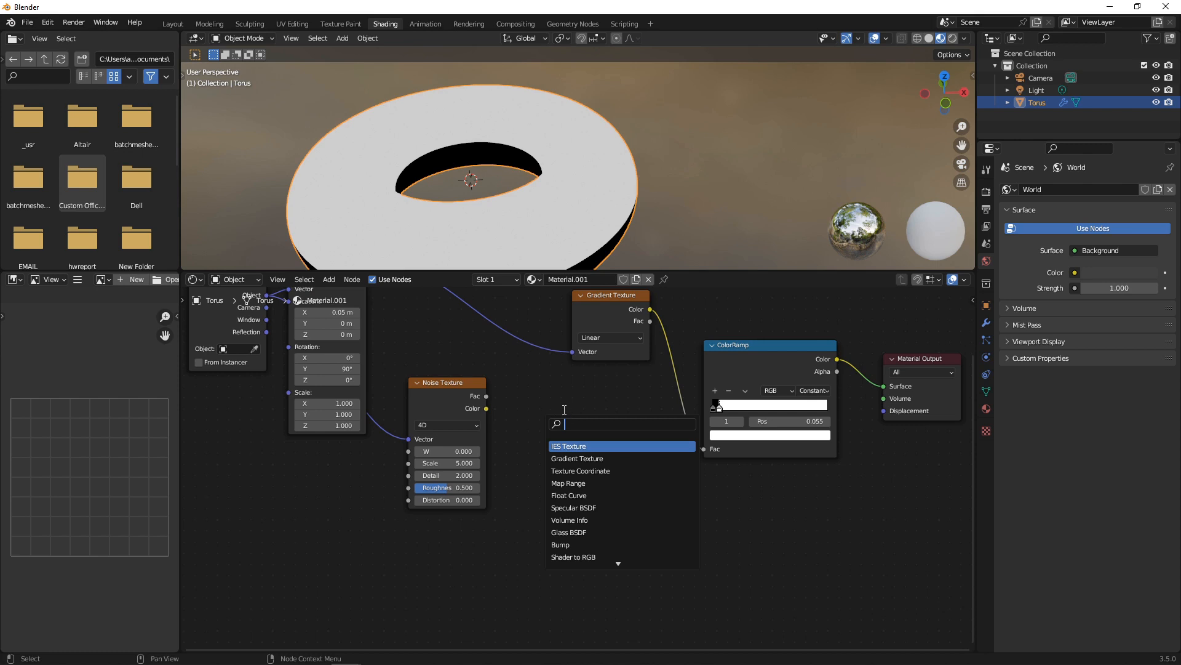
type("MIX")
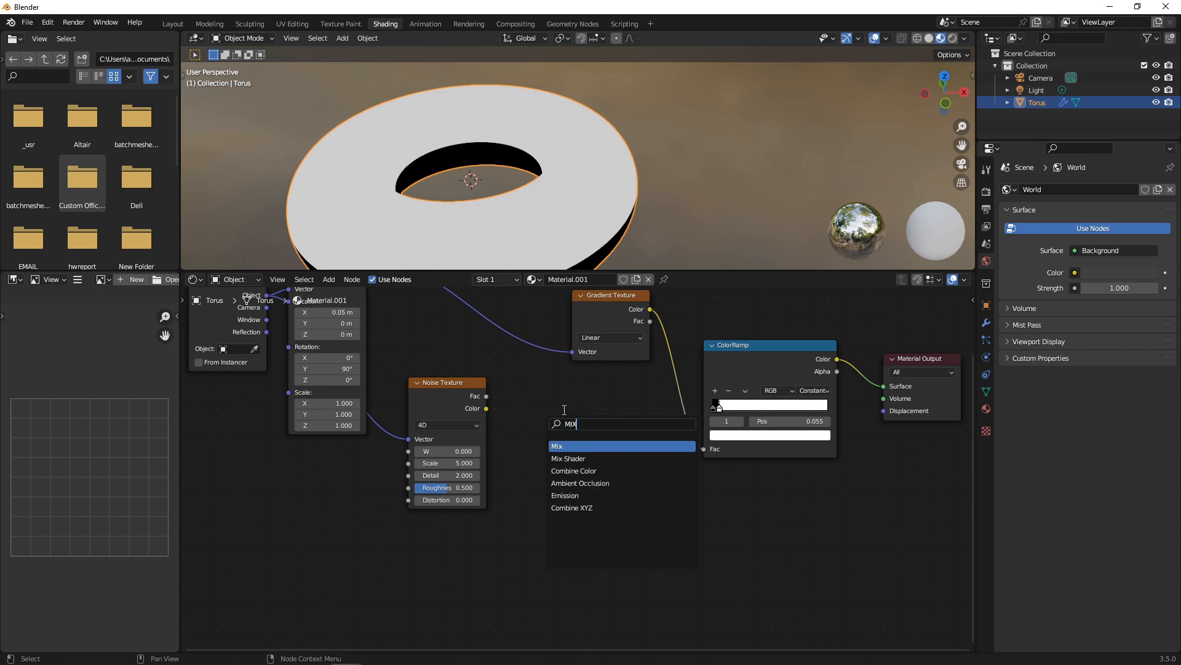
key("Return")
left_click(563, 409)
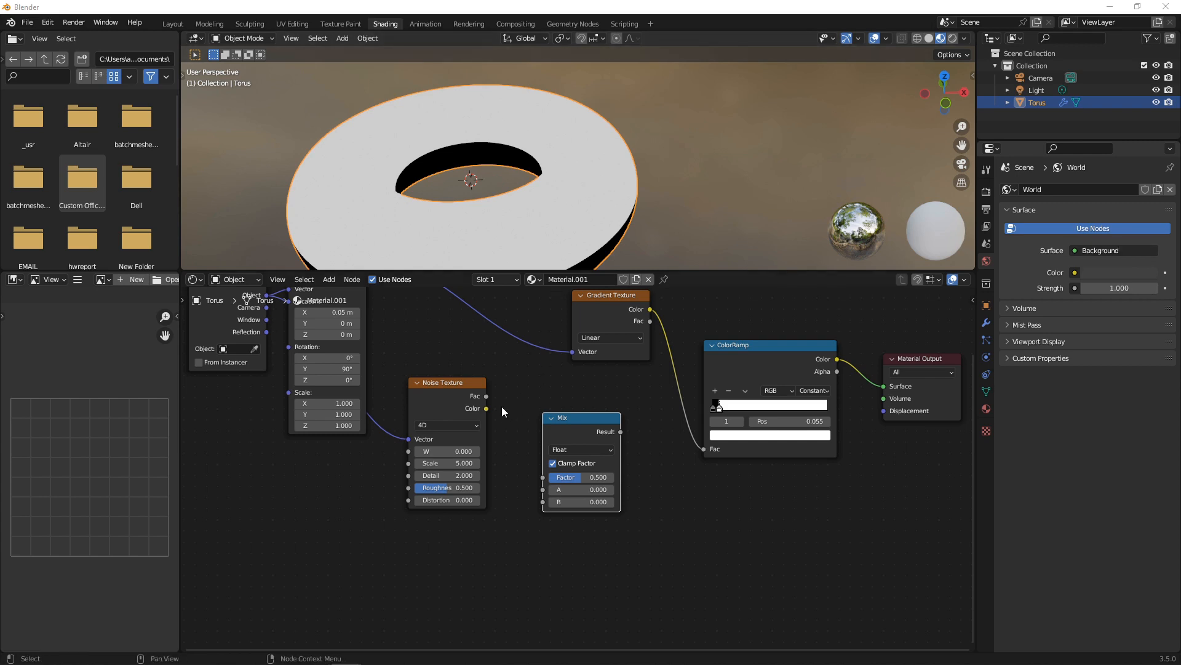
Set the Mix node to Color and drop it onto the Gradient Texture's Vector link.
left_click_drag(487, 408, 533, 482)
left_click(574, 444)
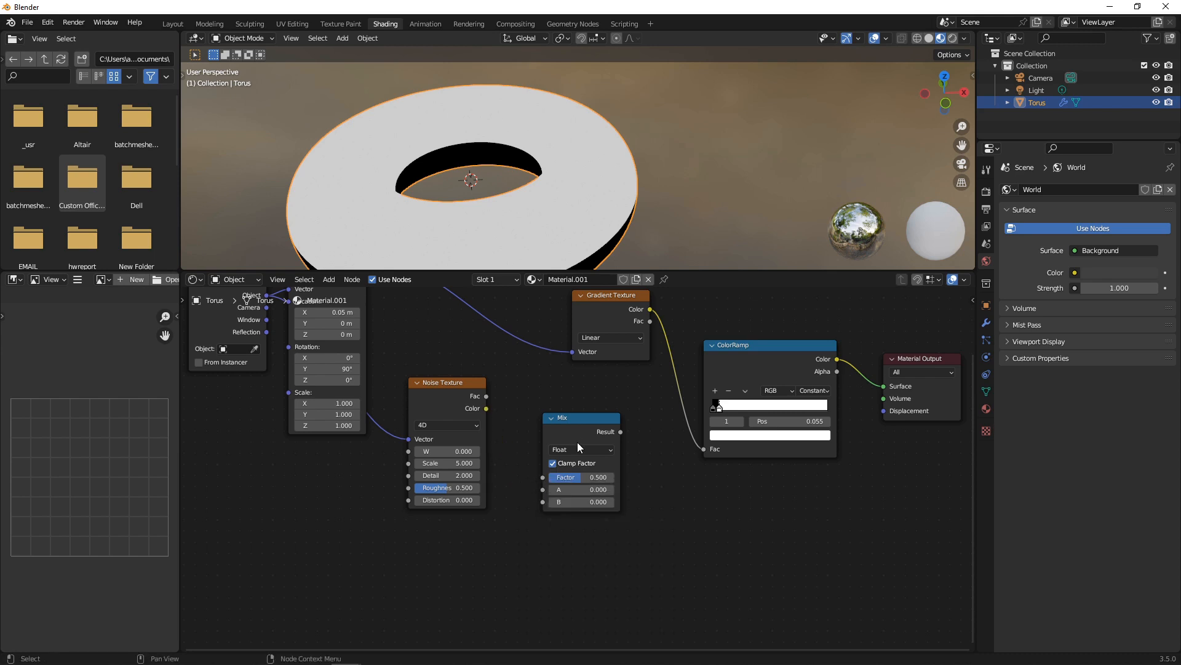
left_click(576, 443)
left_click(578, 451)
left_click(573, 486)
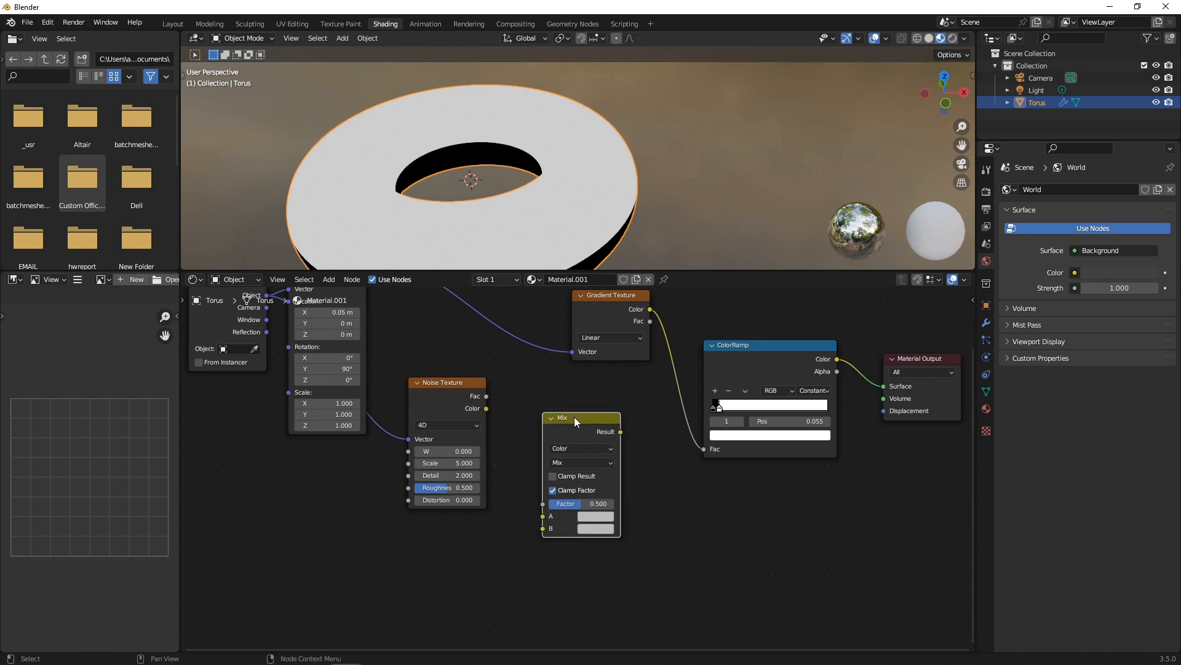
left_click_drag(574, 416, 534, 338)
left_click_drag(442, 402, 422, 439)
scroll(422, 364, "down", 3)
middle_click_drag(440, 364, 537, 361)
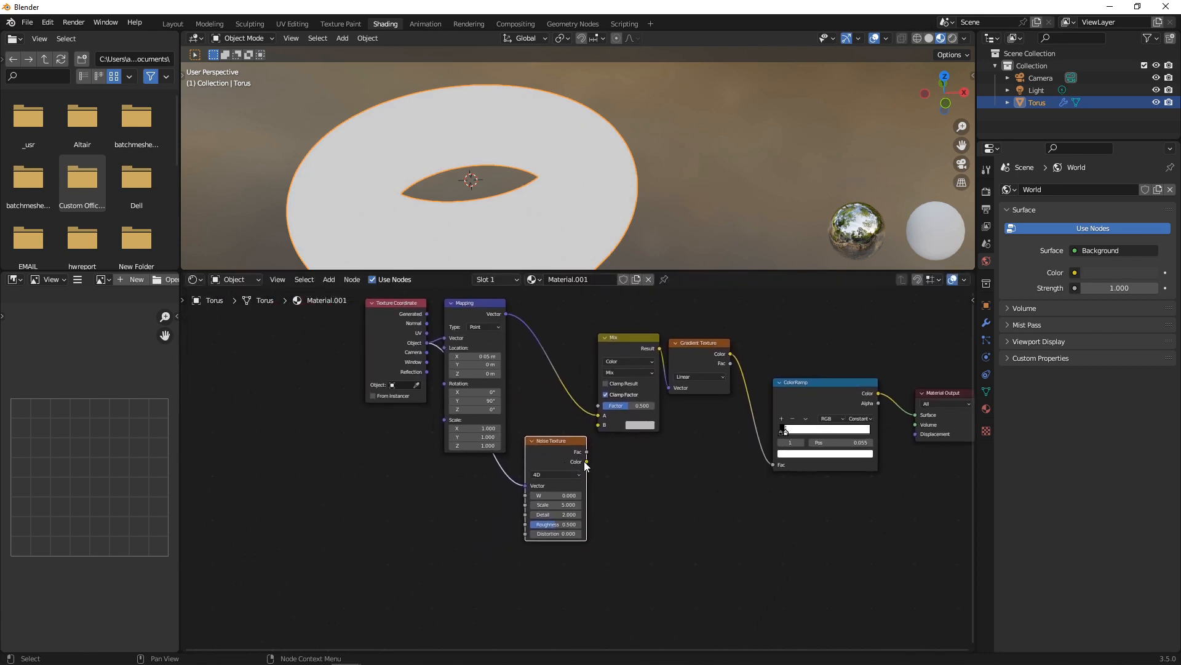
Link the noise Color into the Mix node and set the Mix factor to 0.025.
left_click_drag(587, 461, 598, 424)
middle_click_drag(552, 200, 526, 130)
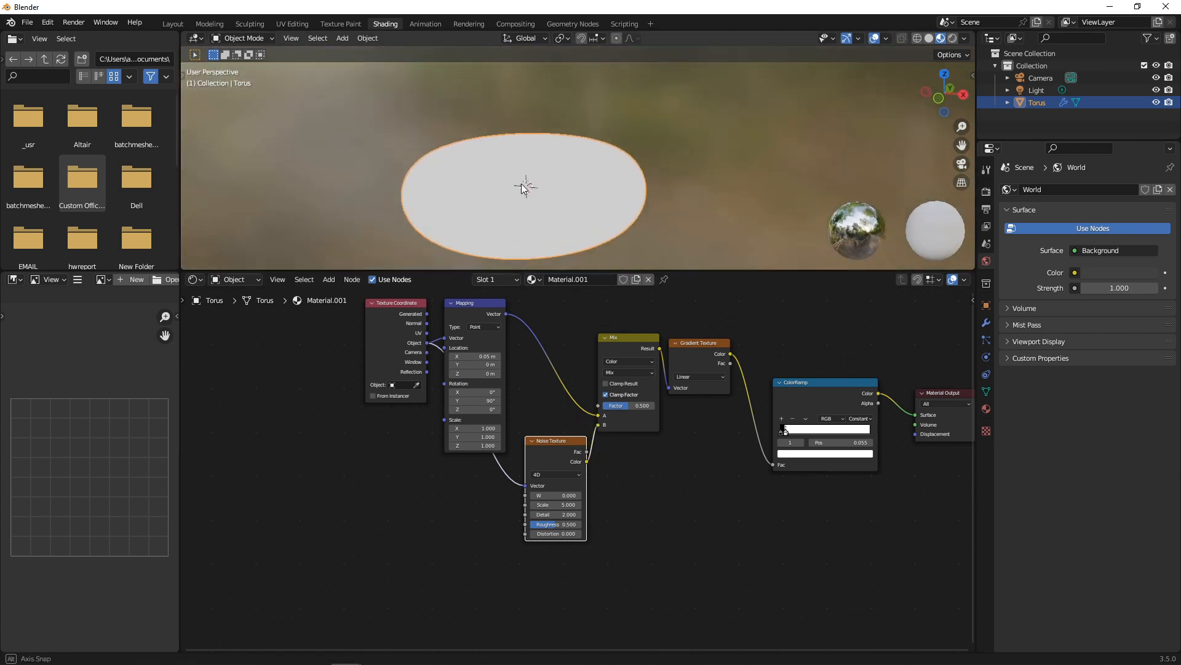
scroll(600, 464, "up", 1)
scroll(601, 464, "up", 1)
left_click_drag(665, 376, 621, 376)
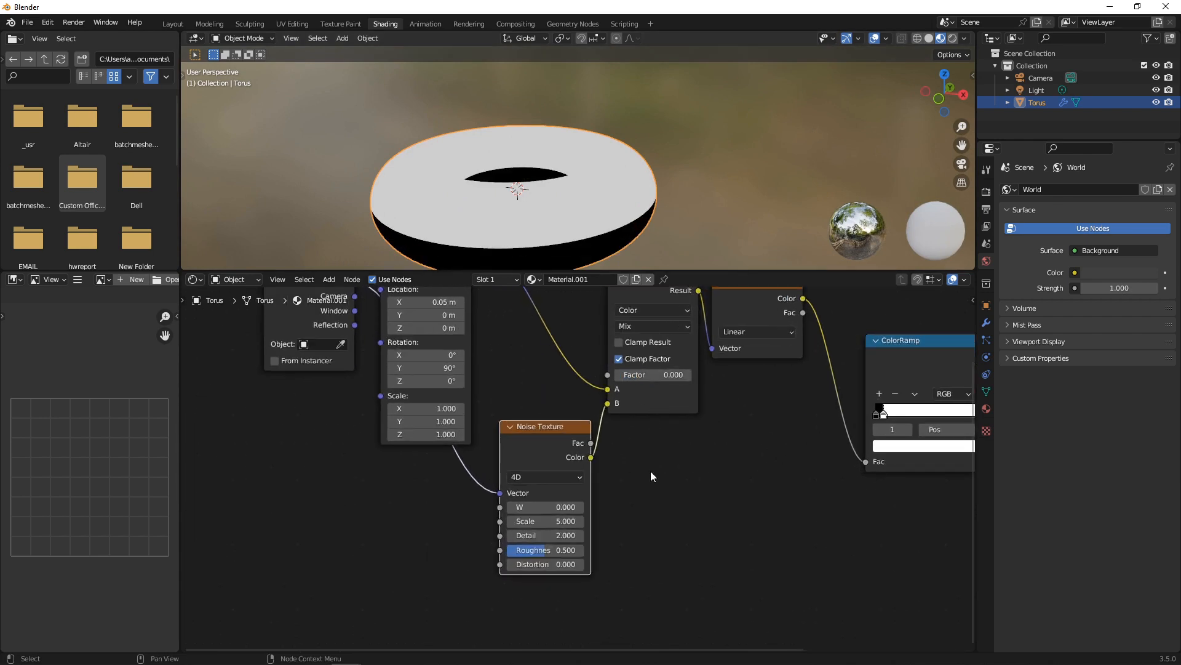
scroll(656, 461, "up", 2)
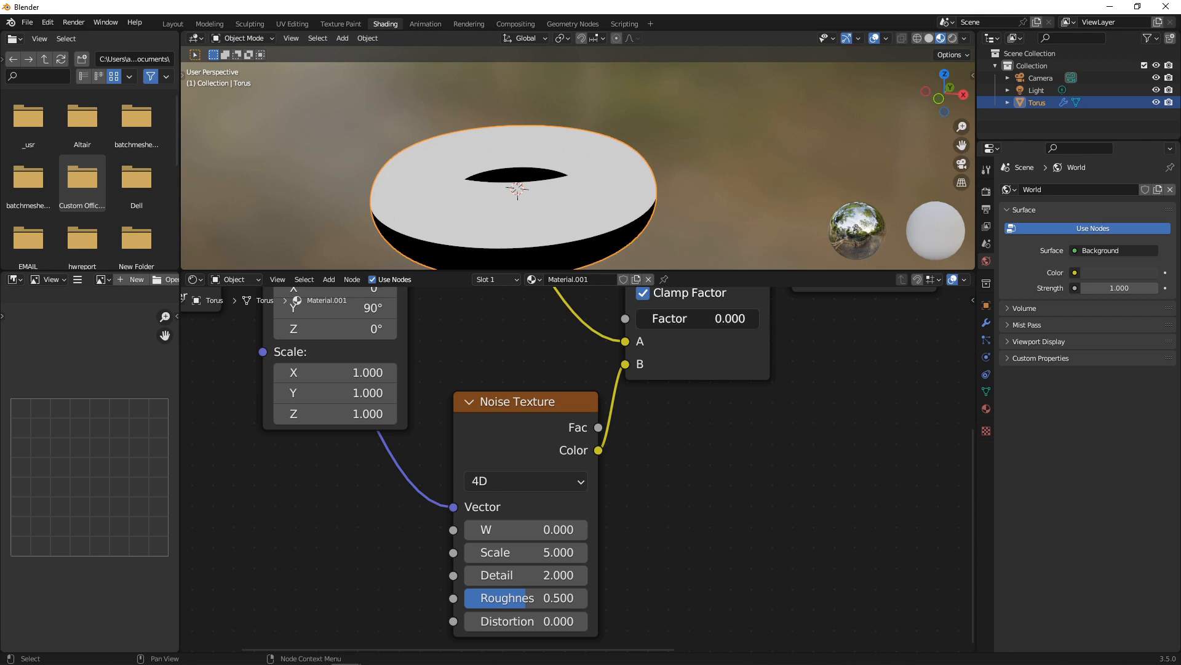
left_click_drag(652, 319, 655, 319)
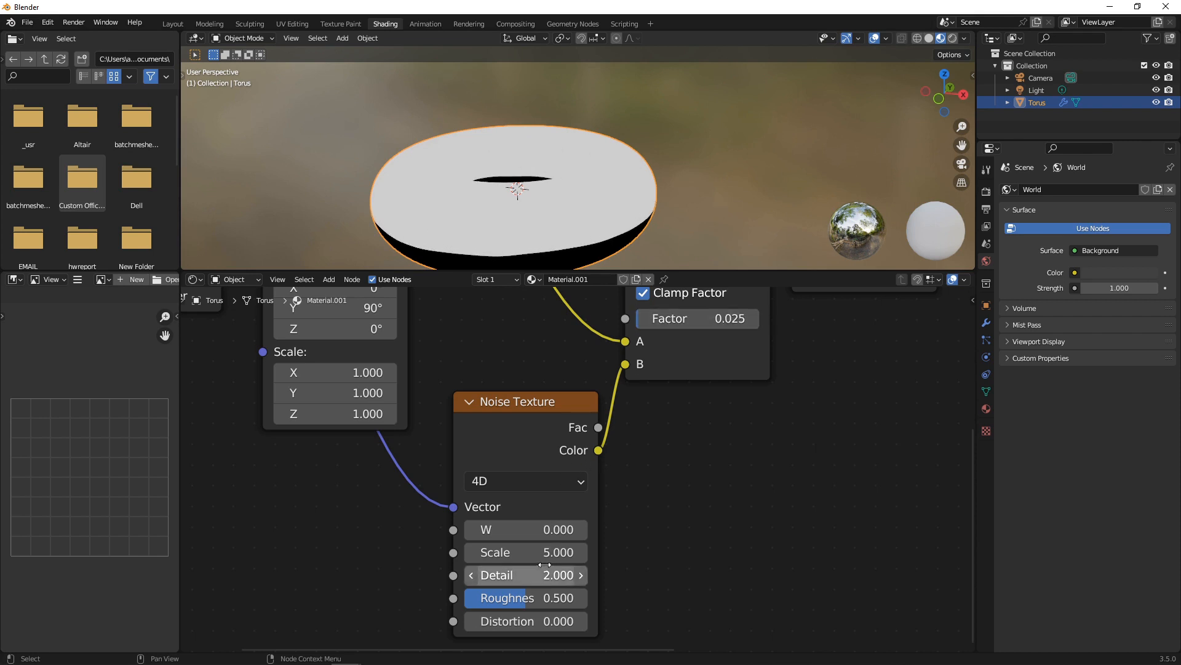
Raise Noise Texture scale to about 80, set detail to 0, and lower Mapping X toward 0.05 m.
left_click_drag(545, 552, 772, 552)
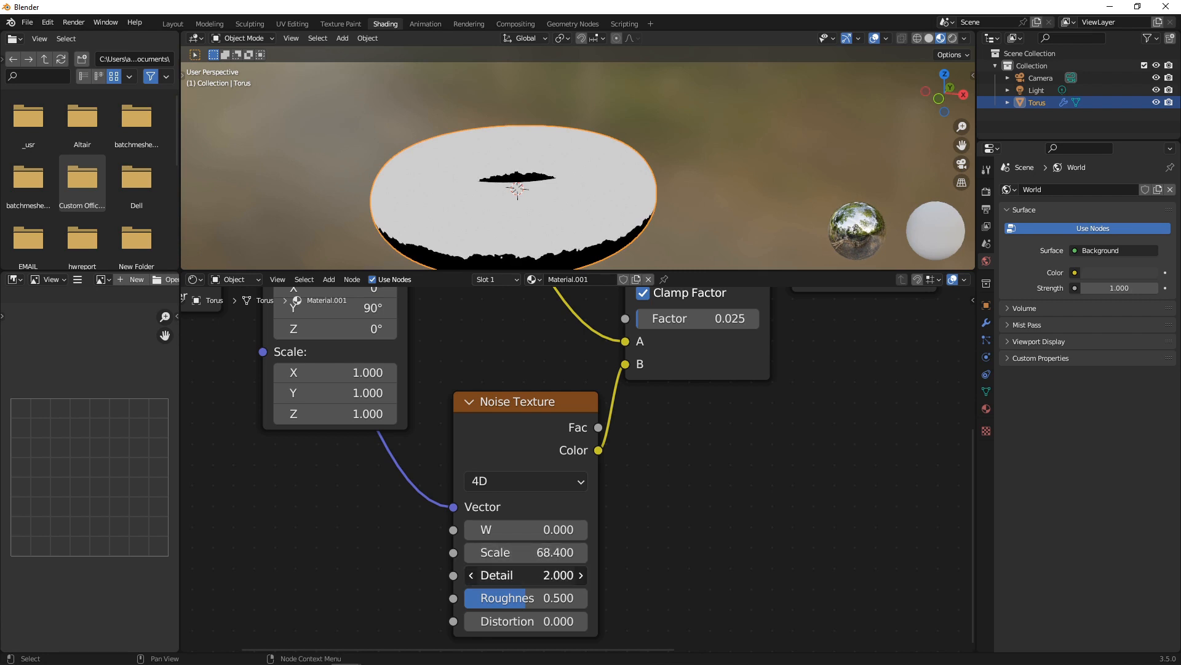
left_click_drag(544, 574, 557, 552)
scroll(476, 392, "down", 2)
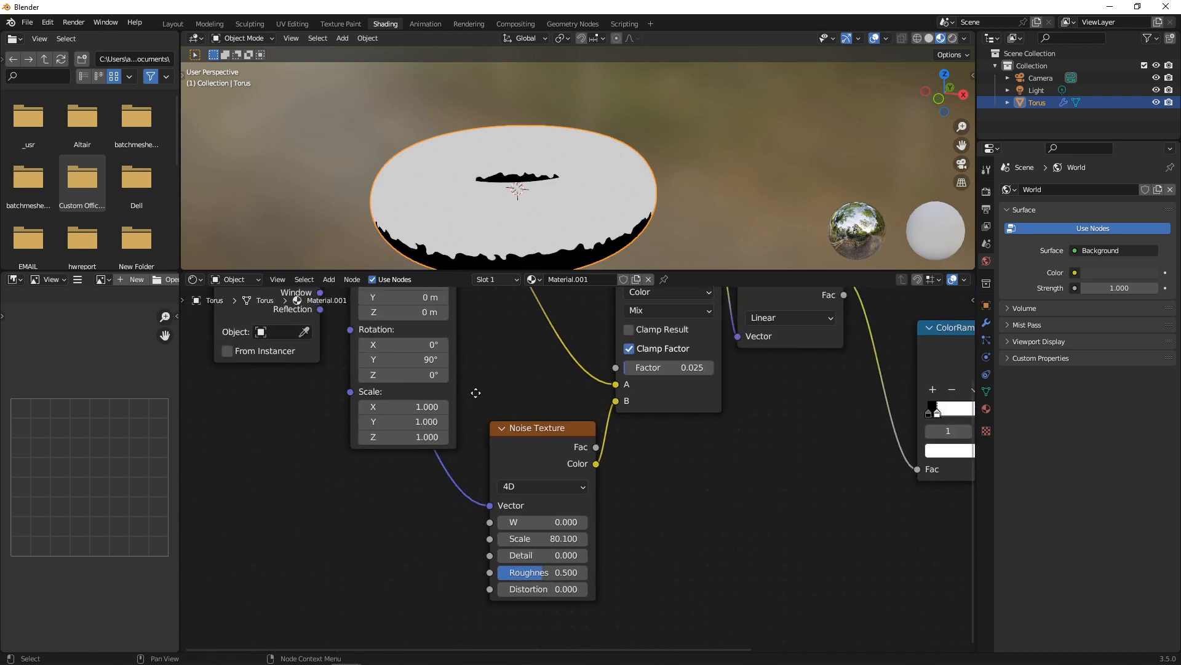
middle_click_drag(476, 393, 614, 521)
scroll(614, 520, "up", 3)
mouse_move(550, 378)
left_mouse_down()
mouse_move(538, 377)
mouse_move(550, 378)
left_mouse_up()
Set the Mapping X location to 0.025 m, trying 0.01 and 0.015 along the way.
left_click(549, 377)
type("0.")
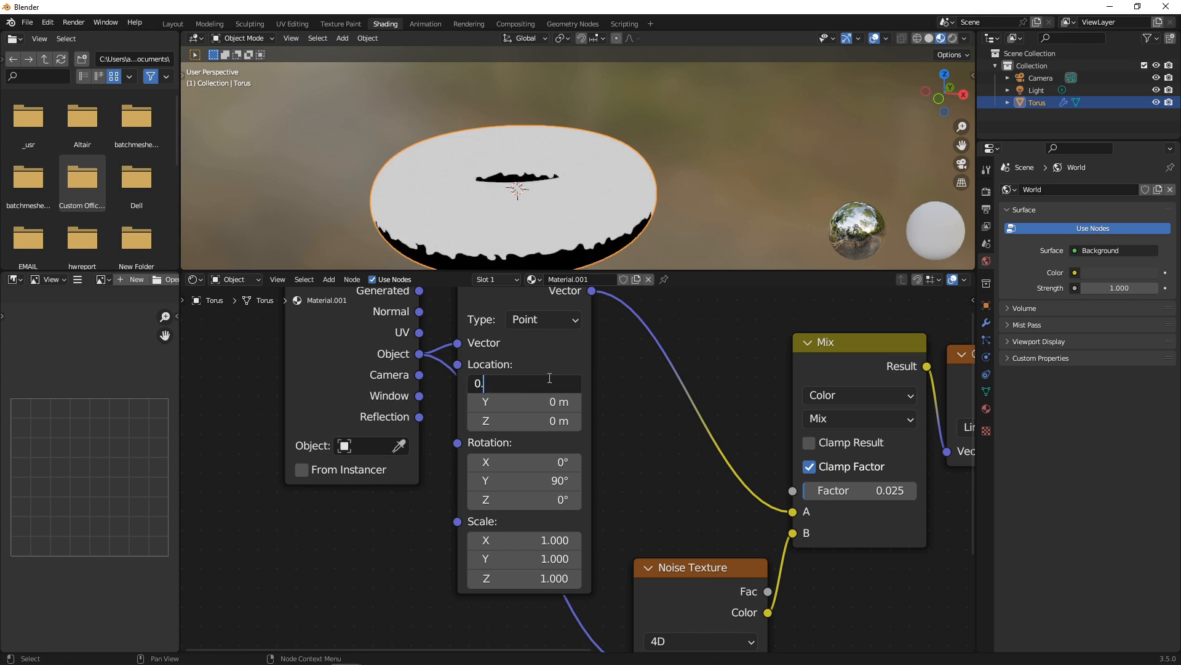
type("01")
key("Return")
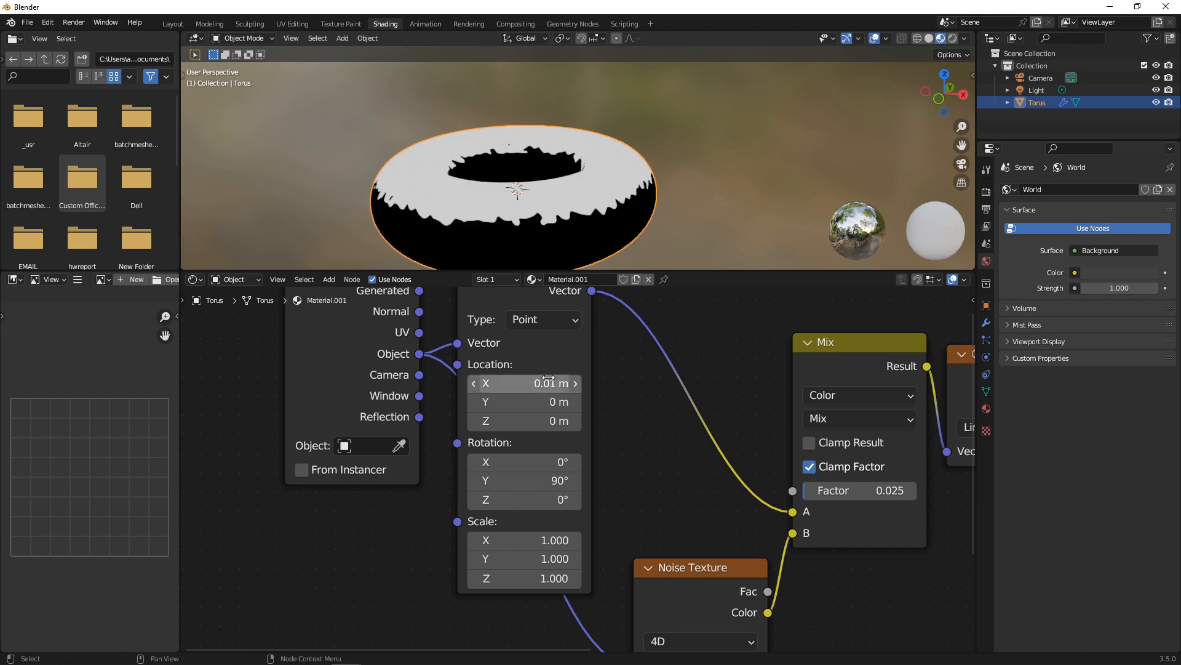
left_click(549, 379)
type("0.0")
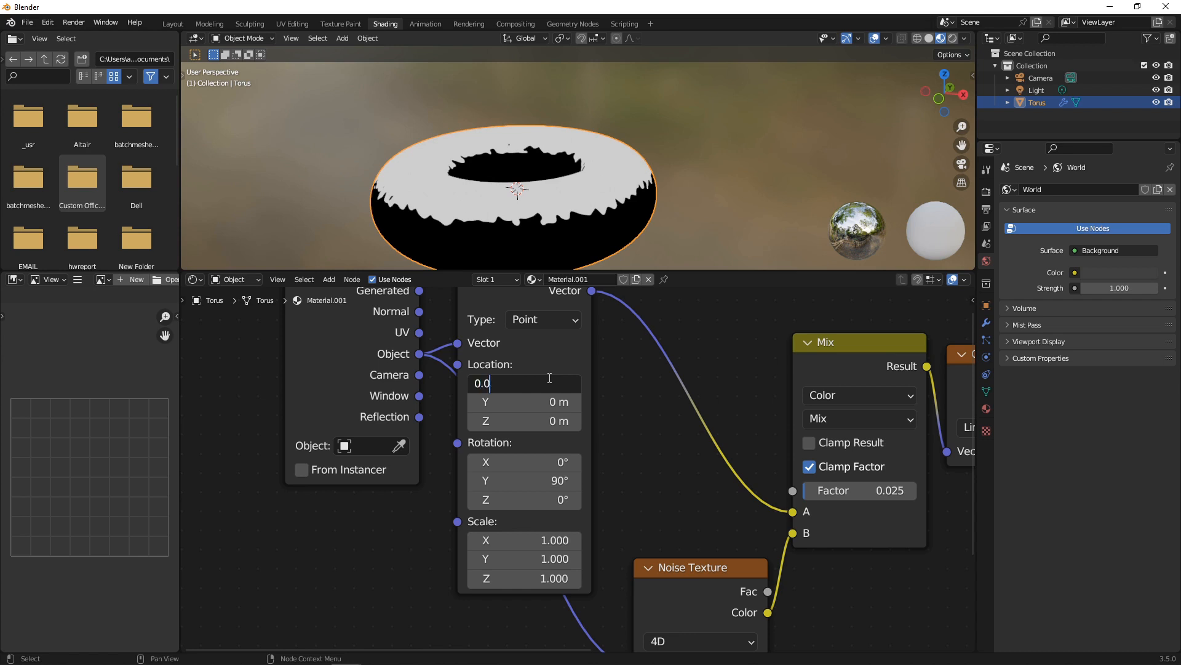
type("15")
key("Return")
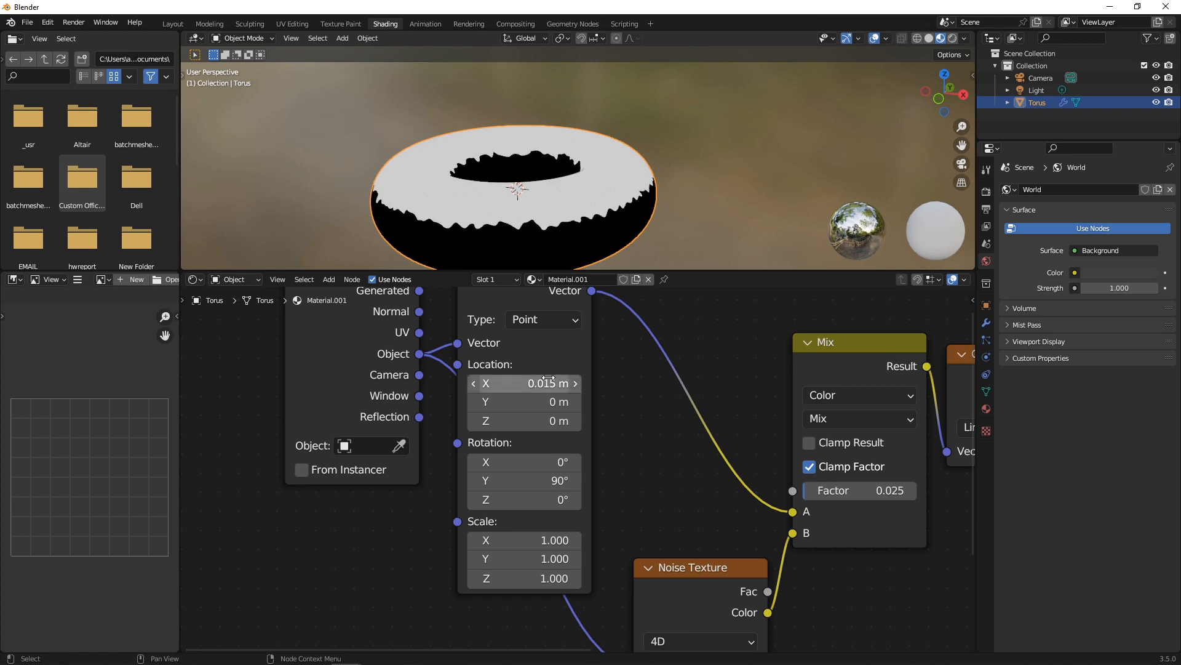
left_click(548, 379)
type("00.")
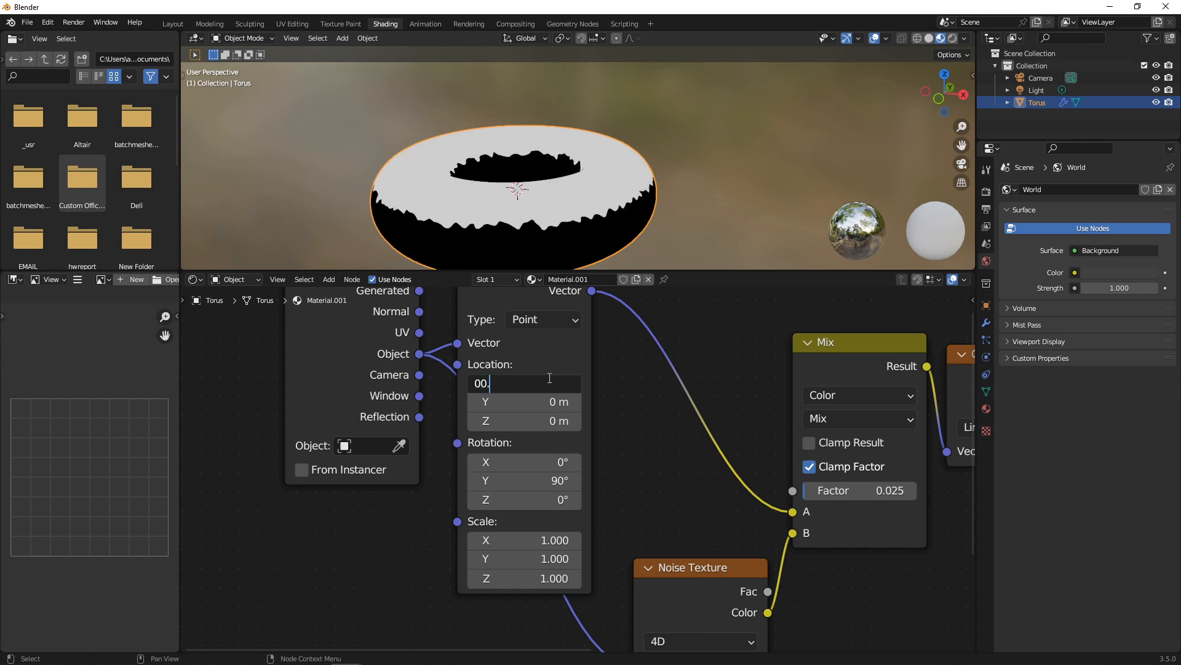
type("025")
key("Return")
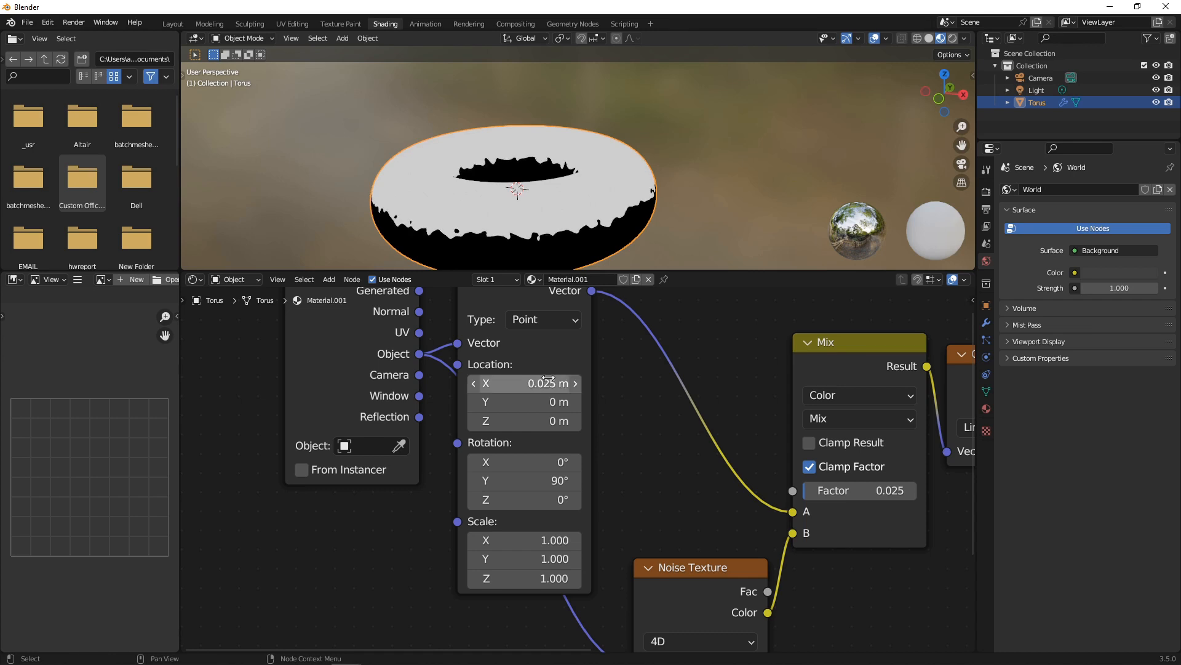
Set the Noise Texture scale to 58 and the Mix factor to 0.033.
scroll(716, 536, "down", 4)
middle_click_drag(716, 536, 676, 382)
scroll(676, 382, "up", 1)
left_click_drag(668, 511, 661, 511)
left_click_drag(775, 338, 772, 338)
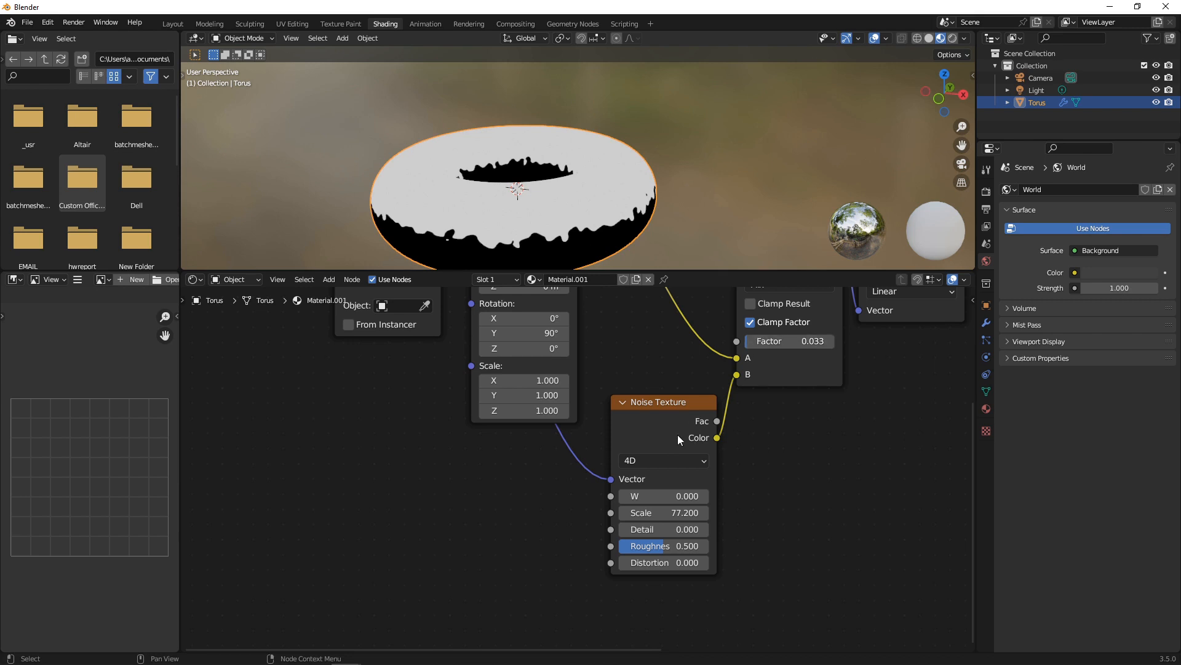
left_click_drag(662, 512, 602, 513)
Box-select the shader nodes and move the texture nodes up and left.
scroll(574, 231, "down", 4)
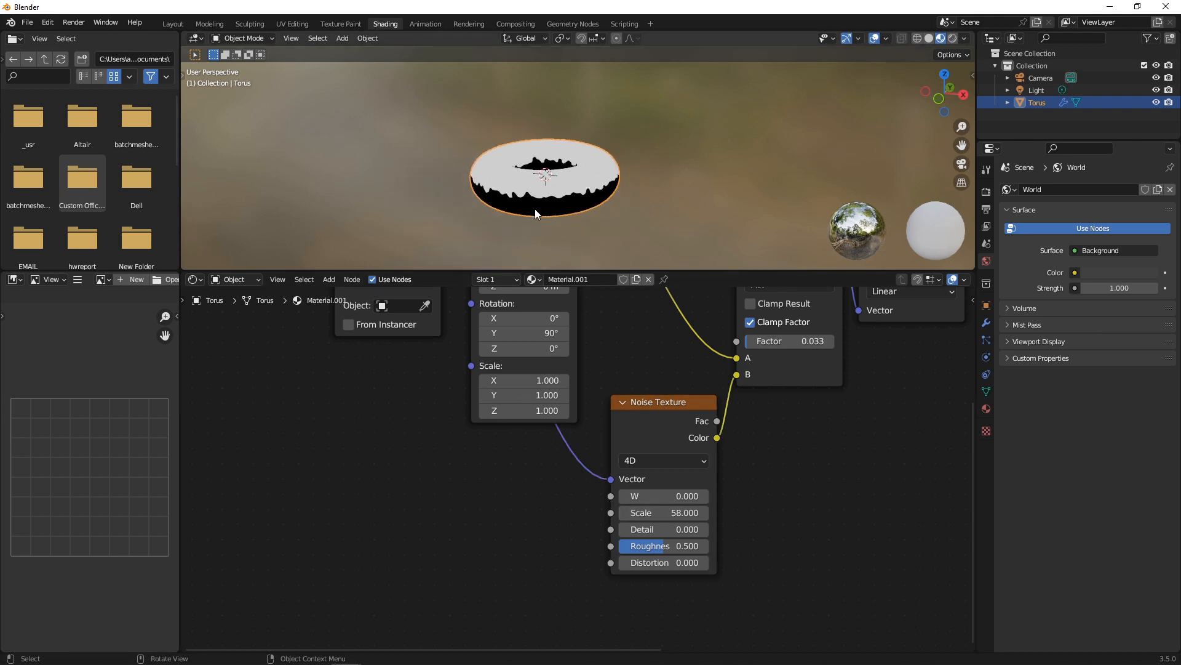
mouse_move(534, 209)
middle_mouse_down()
mouse_move(451, 170)
mouse_move(533, 220)
middle_mouse_up()
scroll(777, 419, "down", 2)
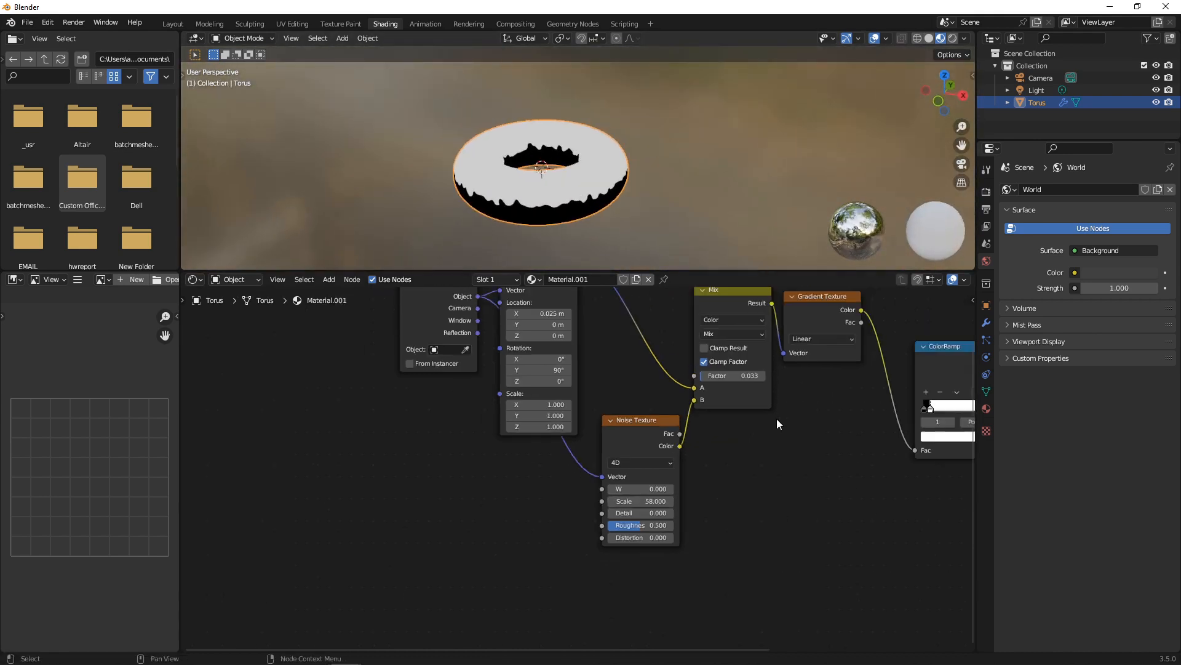
scroll(776, 419, "down", 2)
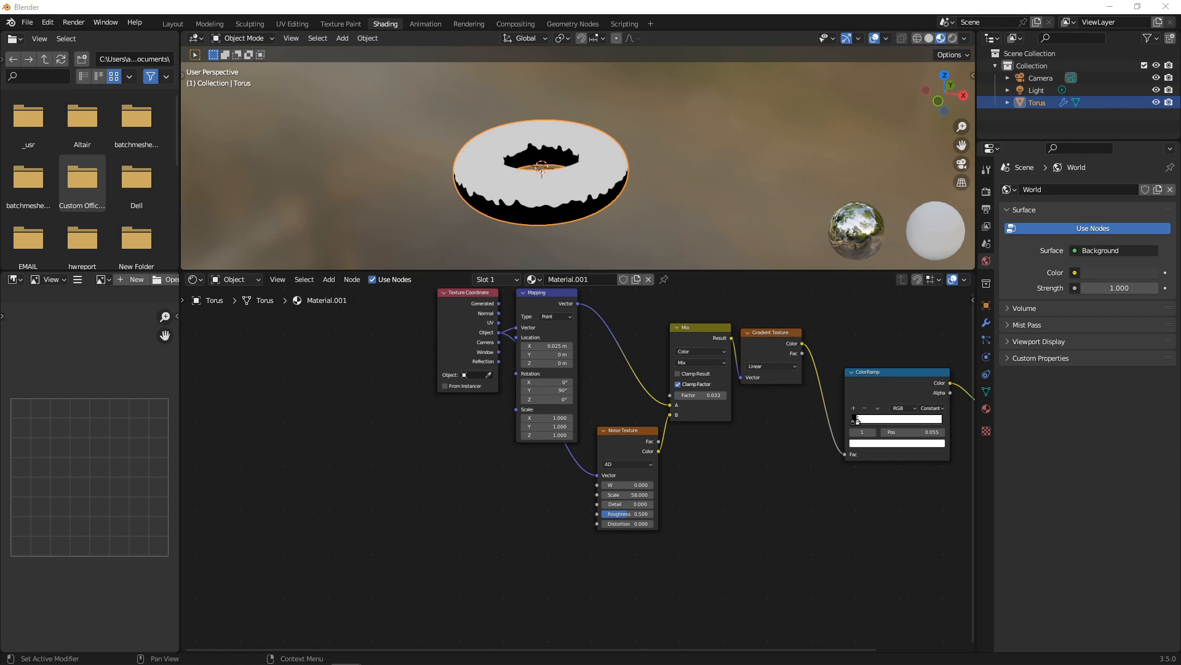
scroll(752, 467, "down", 2)
left_click_drag(427, 322, 818, 514)
left_click_drag(801, 409, 581, 308)
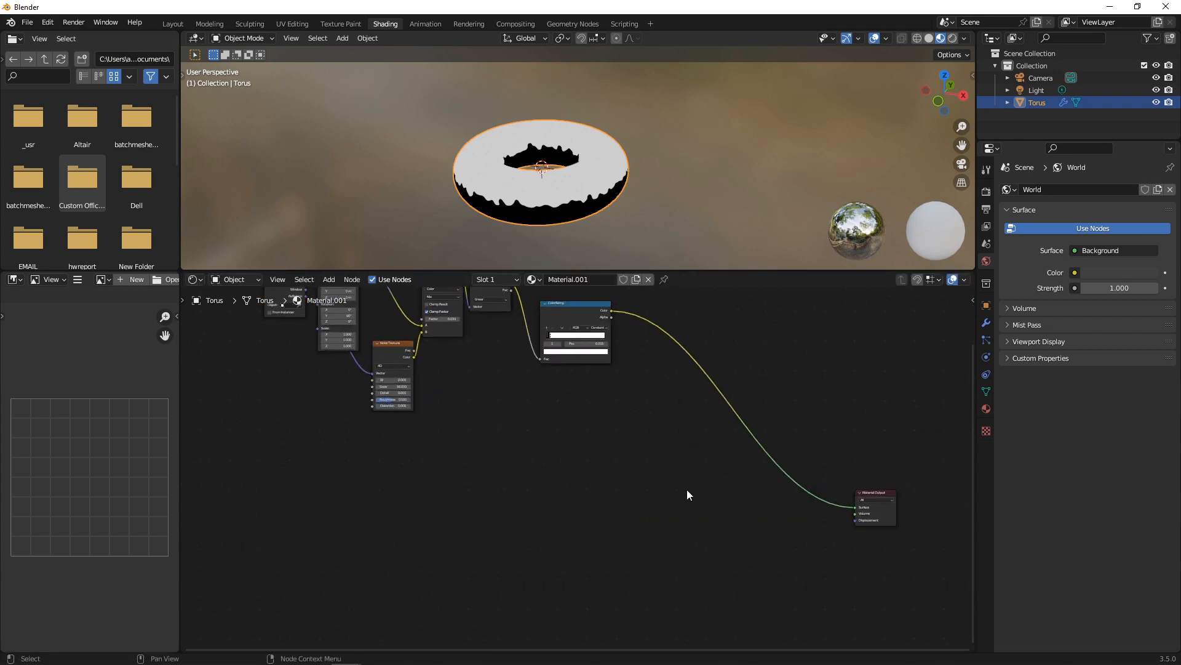
middle_click_drag(778, 514, 709, 453)
scroll(709, 453, "up", 1)
Disconnect the texture chain from the Material Output Surface input.
left_click(793, 446)
left_click_drag(793, 447, 761, 319)
scroll(561, 442, "down", 1)
middle_click_drag(562, 442, 723, 447)
Add a Principled BSDF node and connect its BSDF output to Material Output Surface.
key("shift+a")
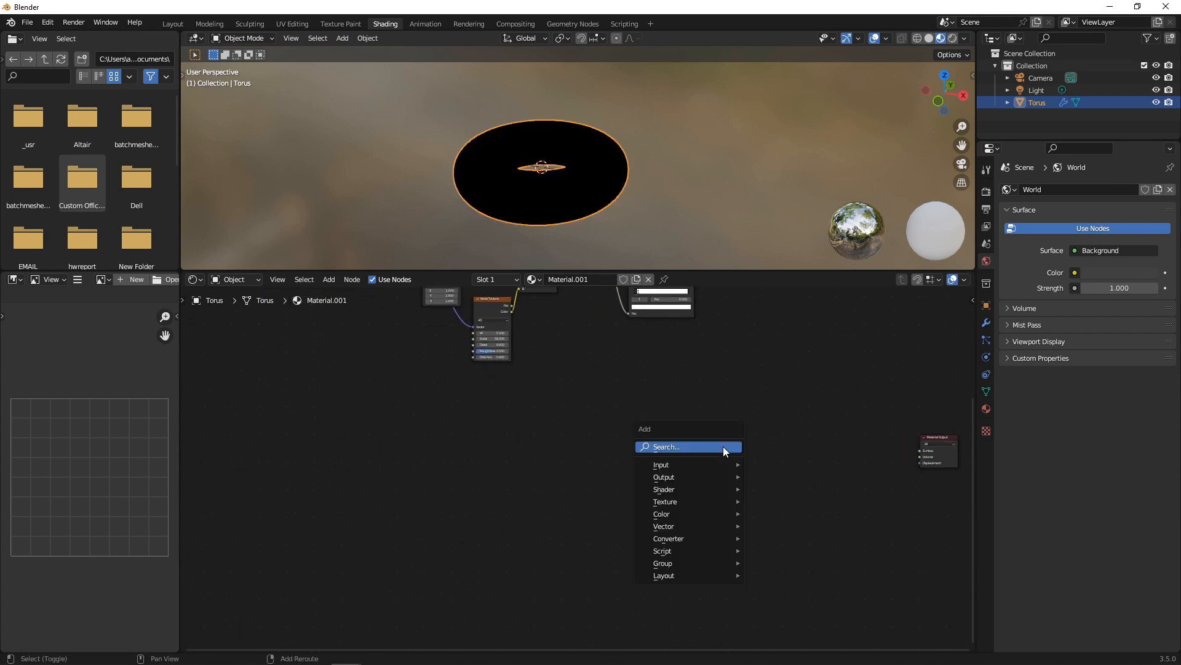
left_click(724, 450)
type("P")
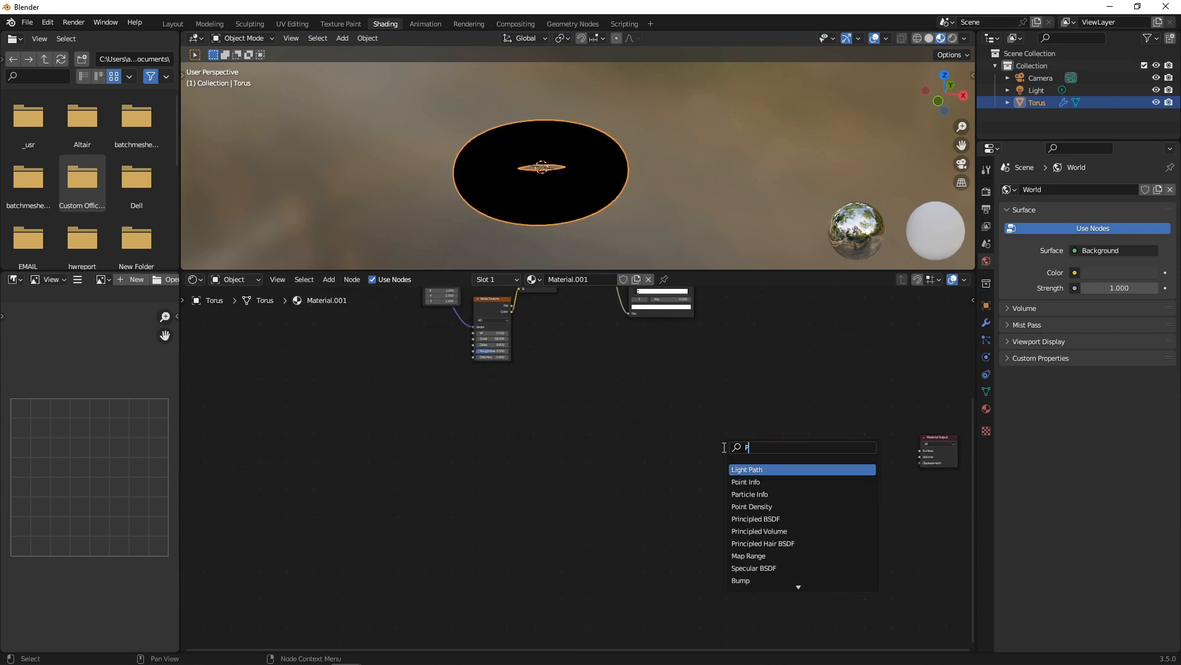
type("rinc")
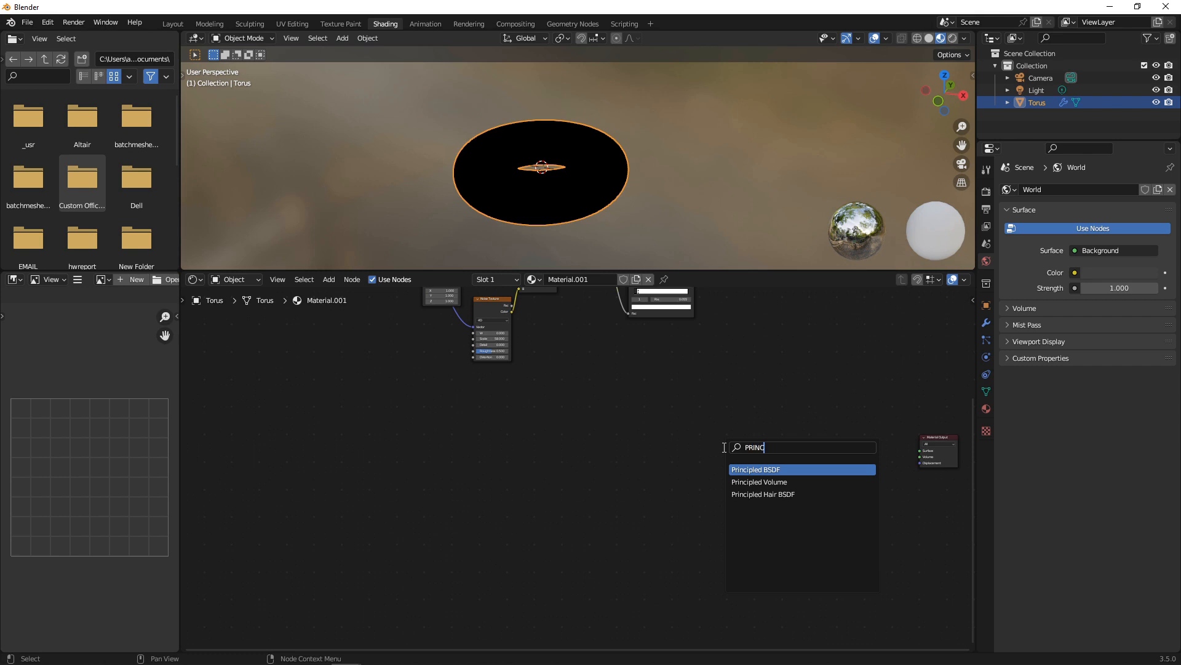
key("Return")
left_click(724, 447)
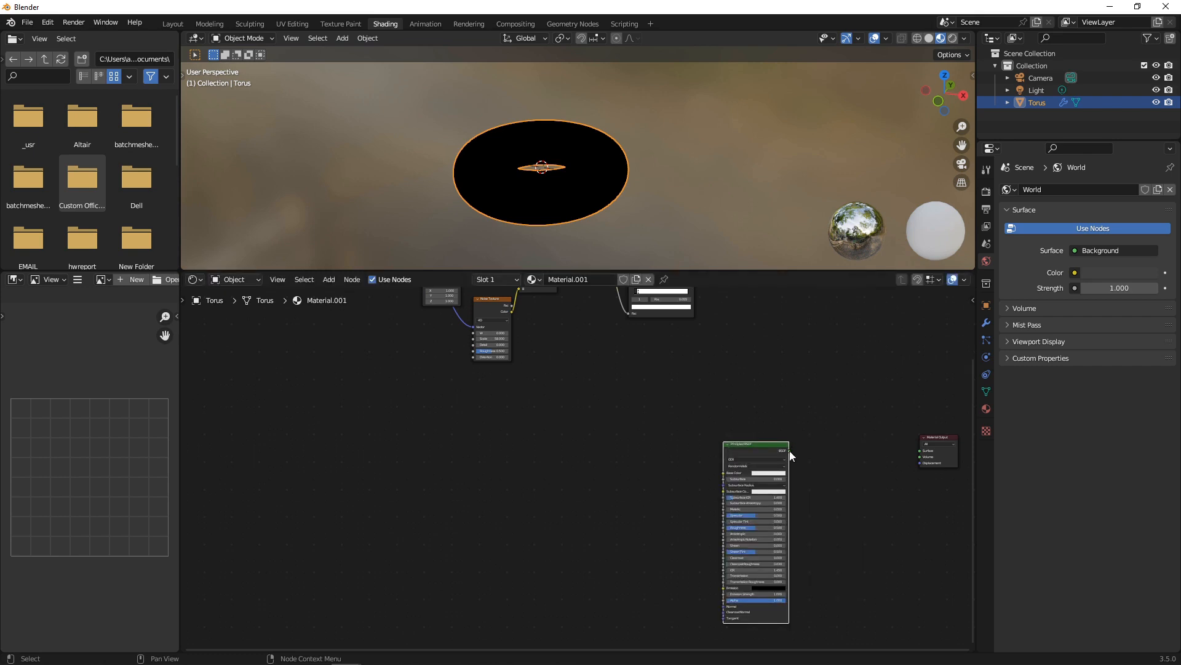
left_click_drag(790, 450, 920, 450)
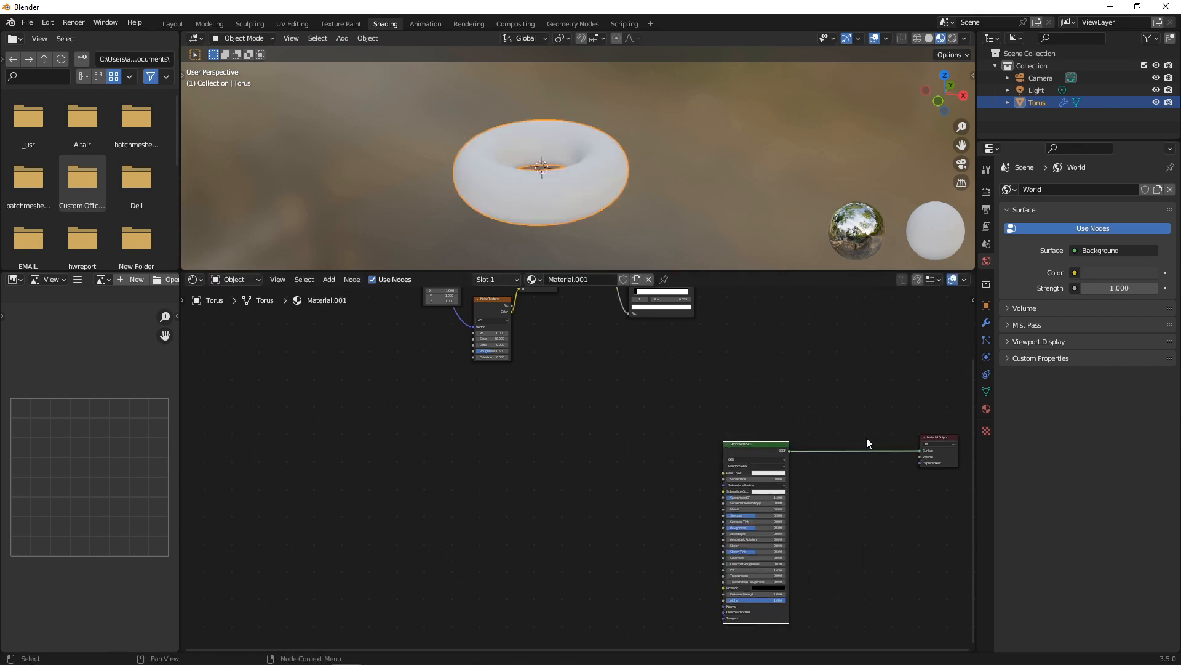
key("KP_Decimal")
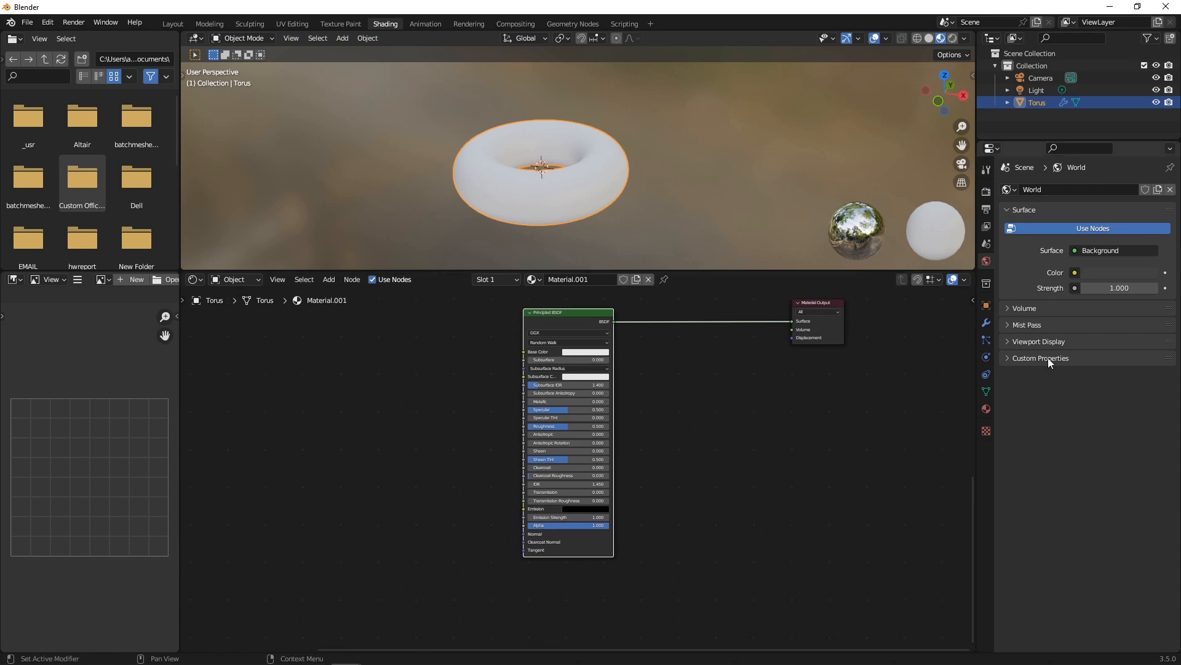
left_click(685, 371)
Add a ColorRamp node and feed its Color into the Principled BSDF Base Color.
key("shift+a")
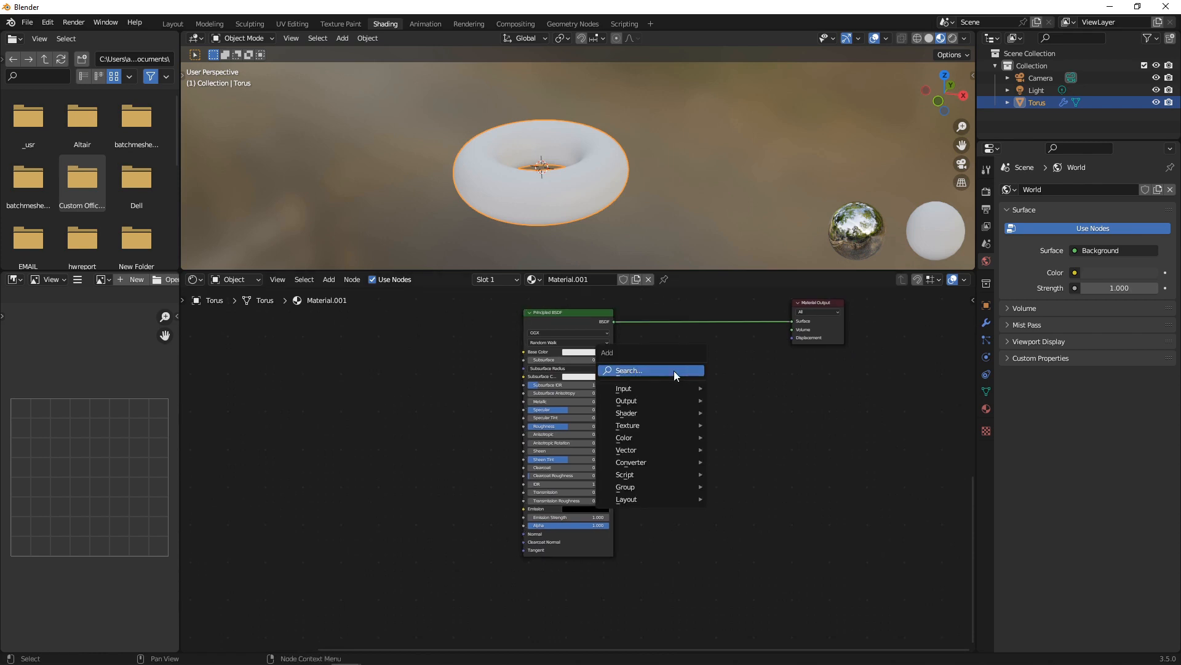
left_click(673, 371)
type("color")
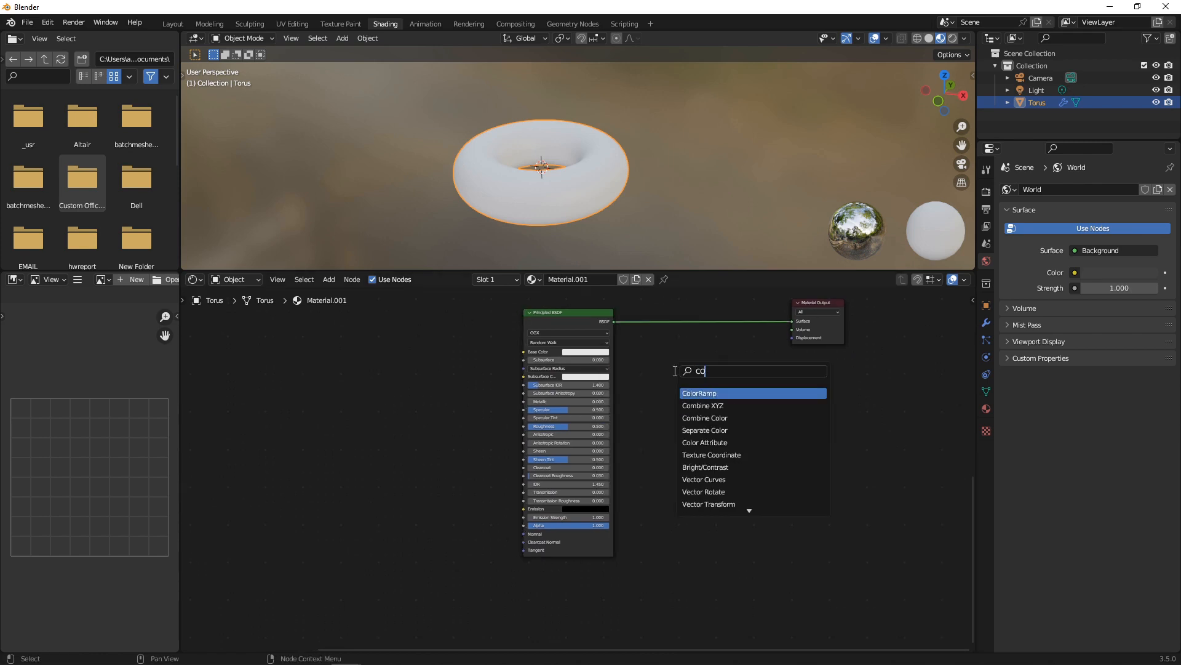
key("Return")
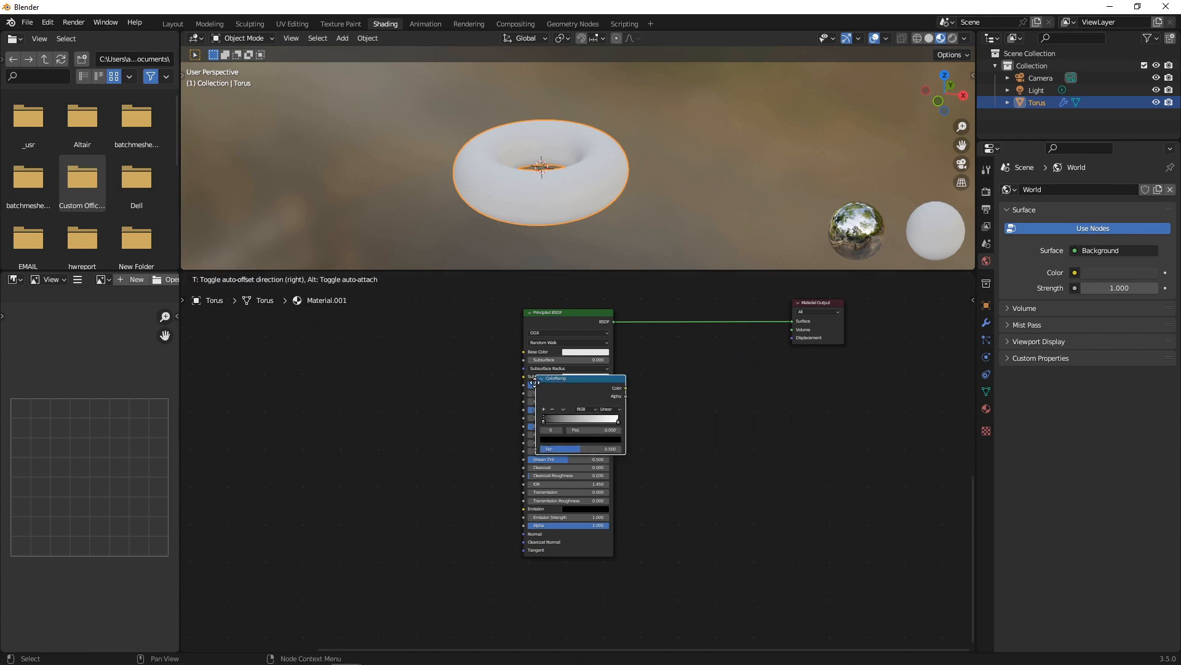
left_click(382, 360)
left_click_drag(473, 366, 521, 353)
middle_click_drag(506, 400, 758, 416)
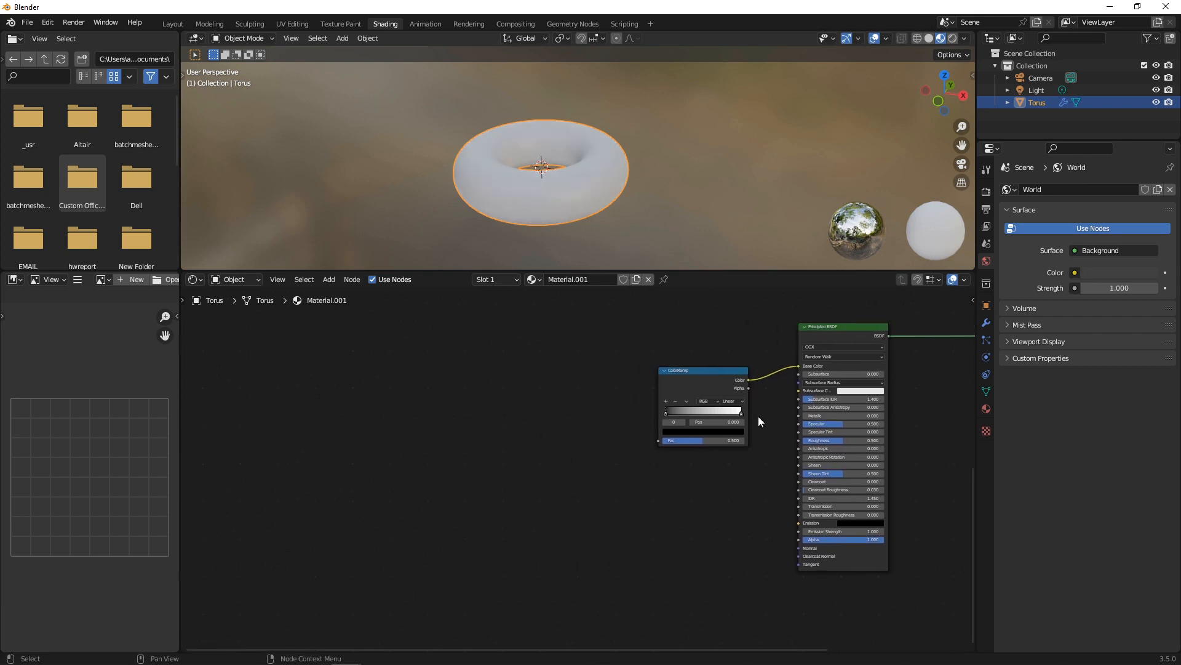
Add a Gradient Texture node and connect it to the ColorRamp factor.
key("shift+a")
left_click(561, 360)
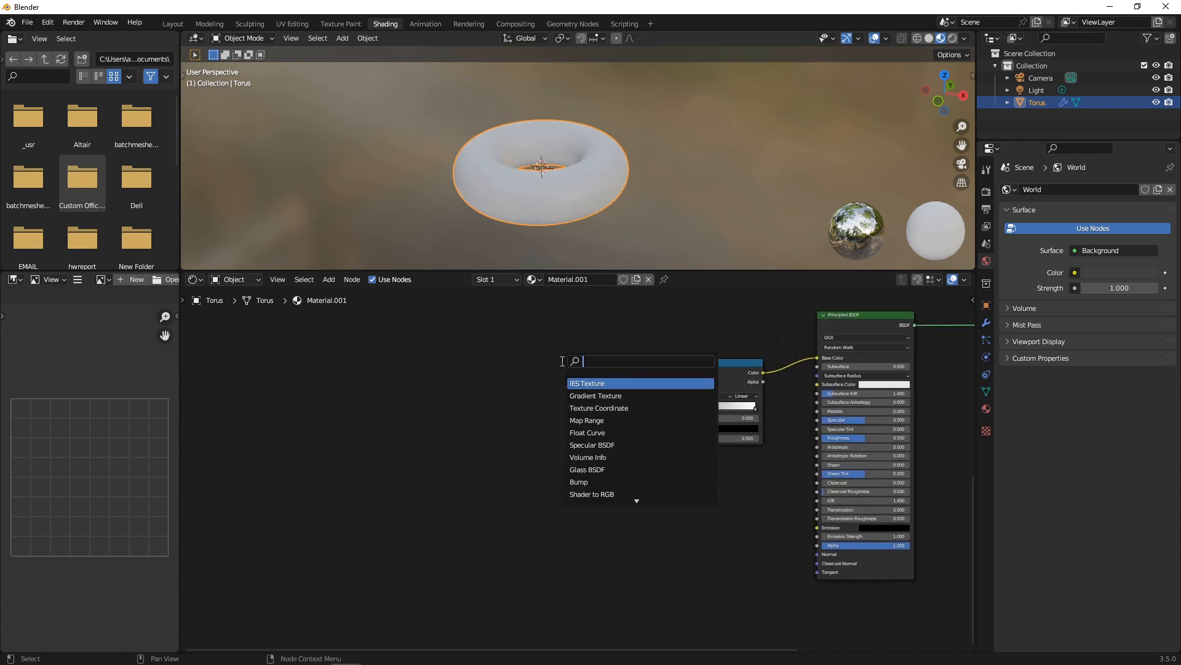
type("gradient")
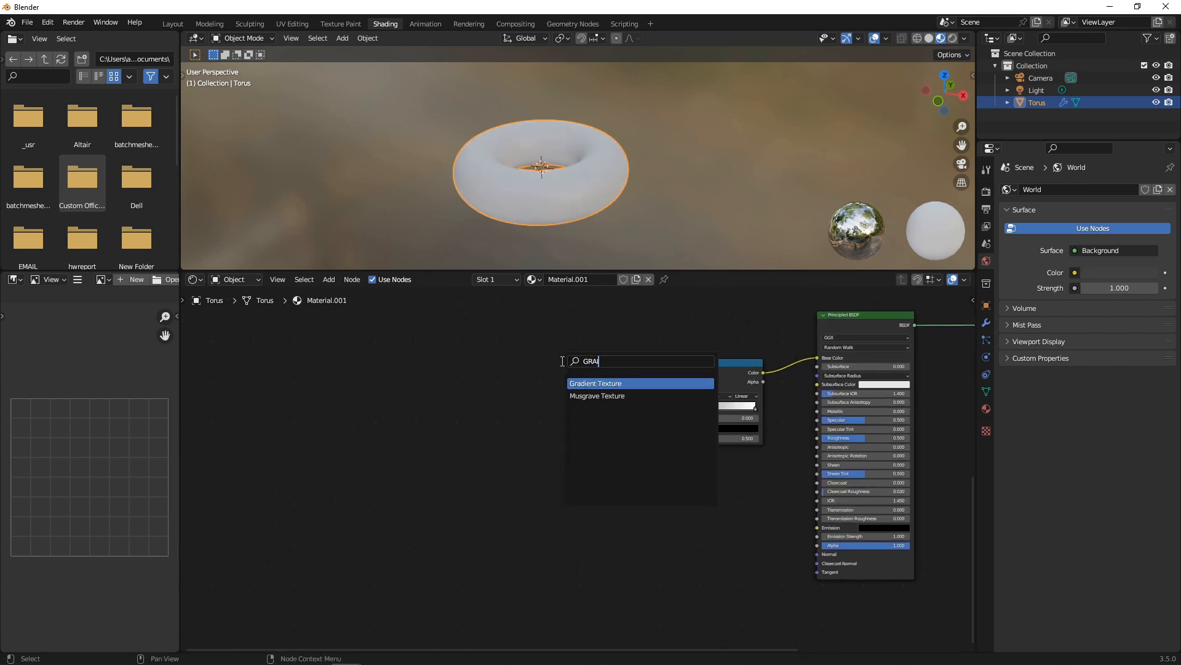
key("Return")
left_click(561, 361)
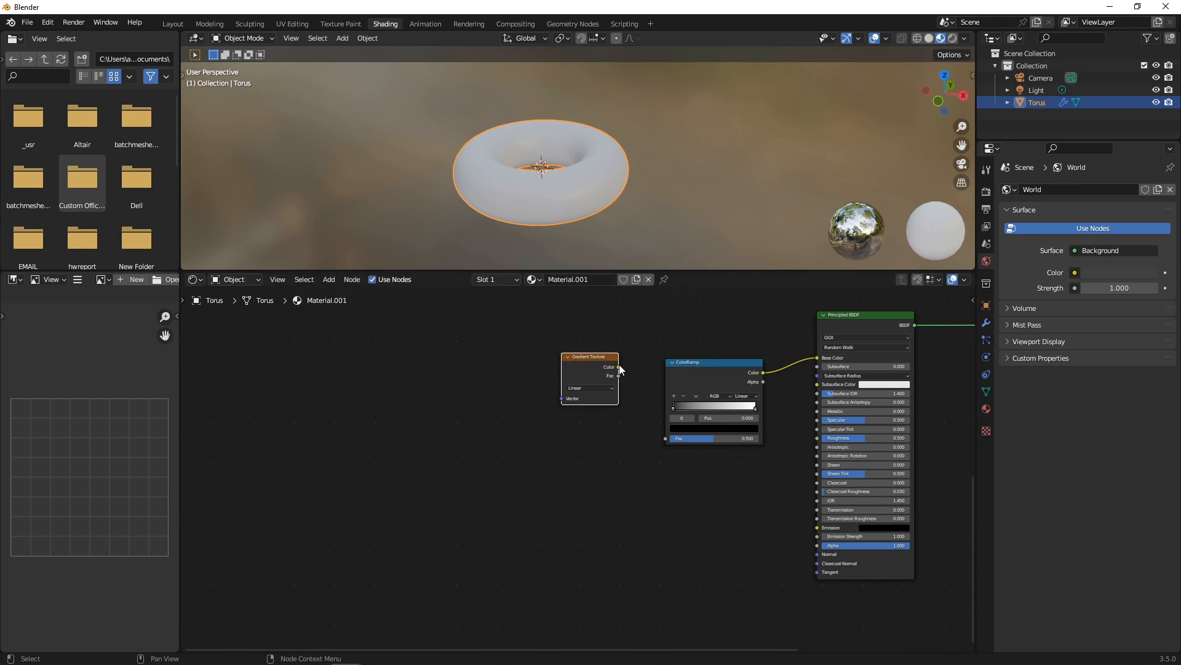
mouse_move(618, 367)
left_mouse_down()
mouse_move(666, 396)
mouse_move(666, 434)
left_mouse_up()
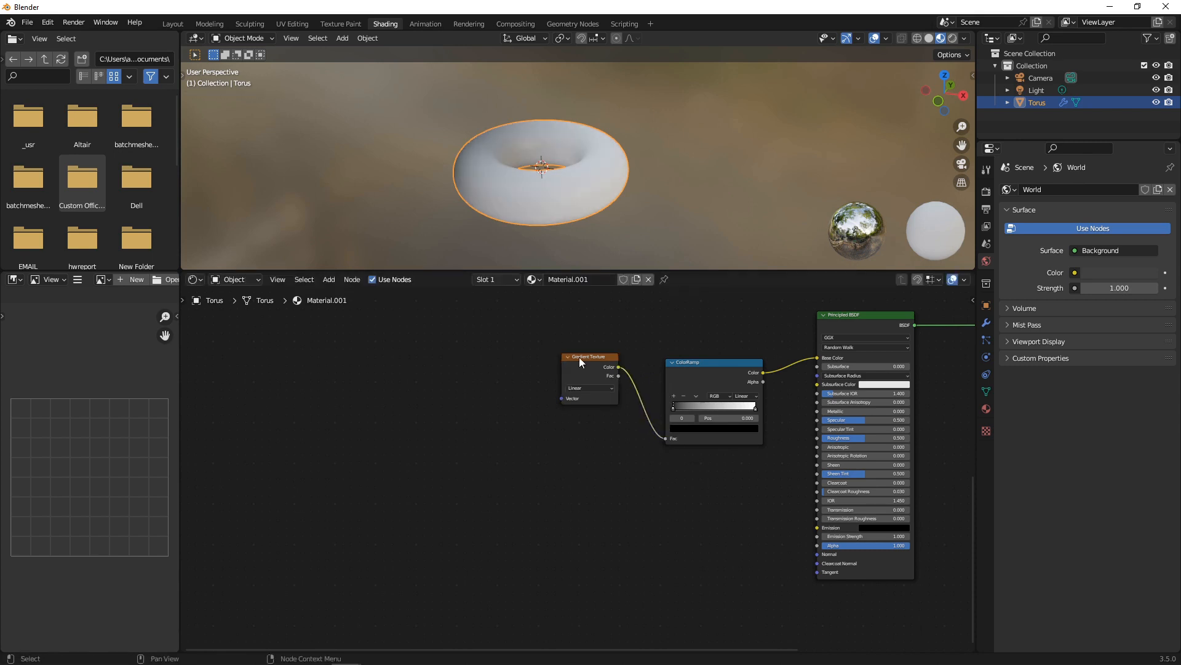
Add Texture Coordinate and Mapping nodes using Object coordinates with a 90° Y rotation.
key("ctrl+t")
scroll(646, 449, "up", 3)
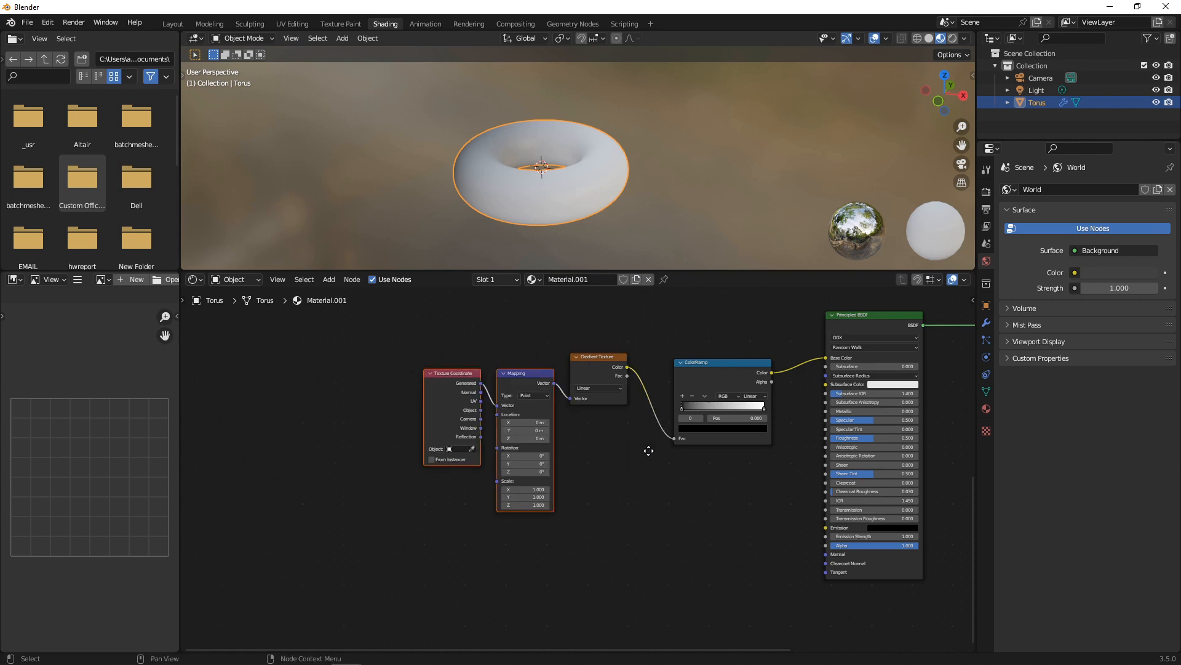
scroll(596, 355, "up", 1)
left_click_drag(577, 310, 608, 302)
left_click(683, 411)
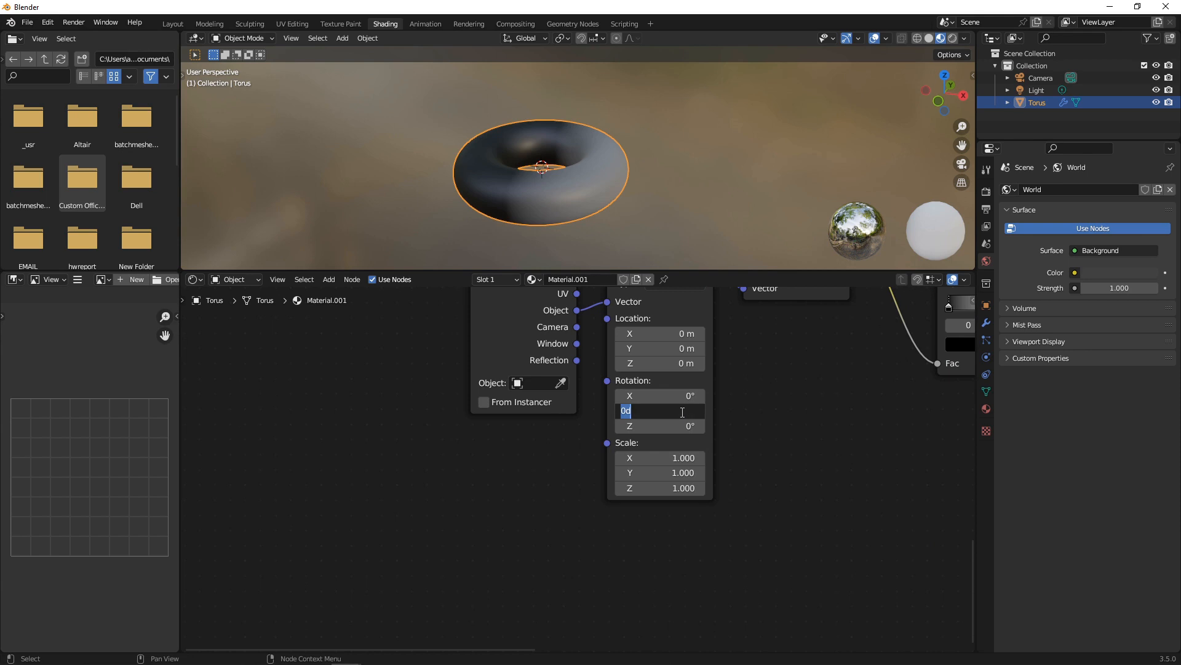
type("90")
key("Return")
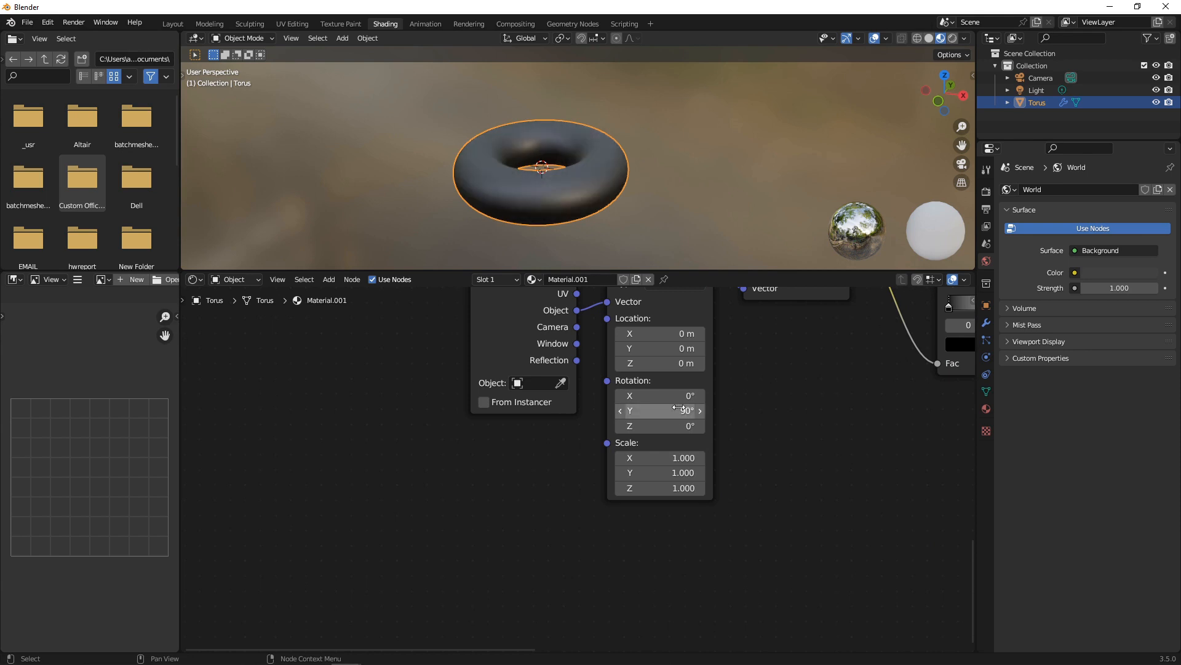
Pull the white ramp stop left, then add a black stop and remove it again.
scroll(827, 350, "down", 3)
middle_click_drag(831, 349, 533, 420)
scroll(603, 418, "up", 2)
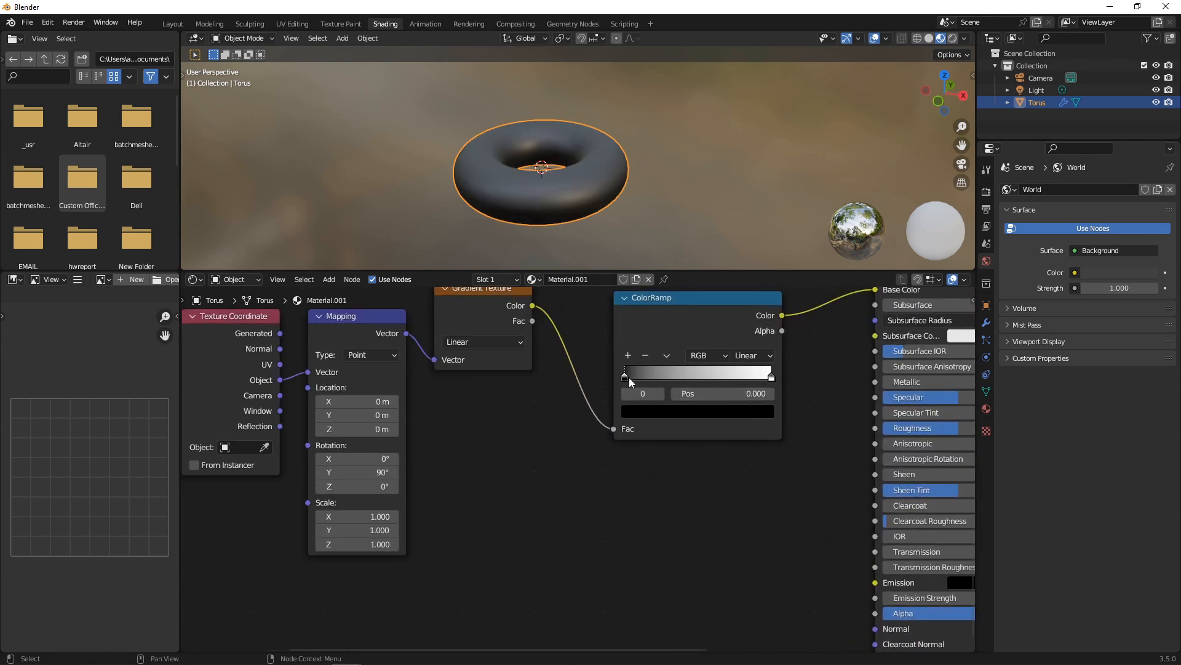
mouse_move(624, 374)
left_mouse_down()
mouse_move(640, 372)
mouse_move(624, 372)
left_mouse_up()
left_click_drag(768, 380, 639, 371)
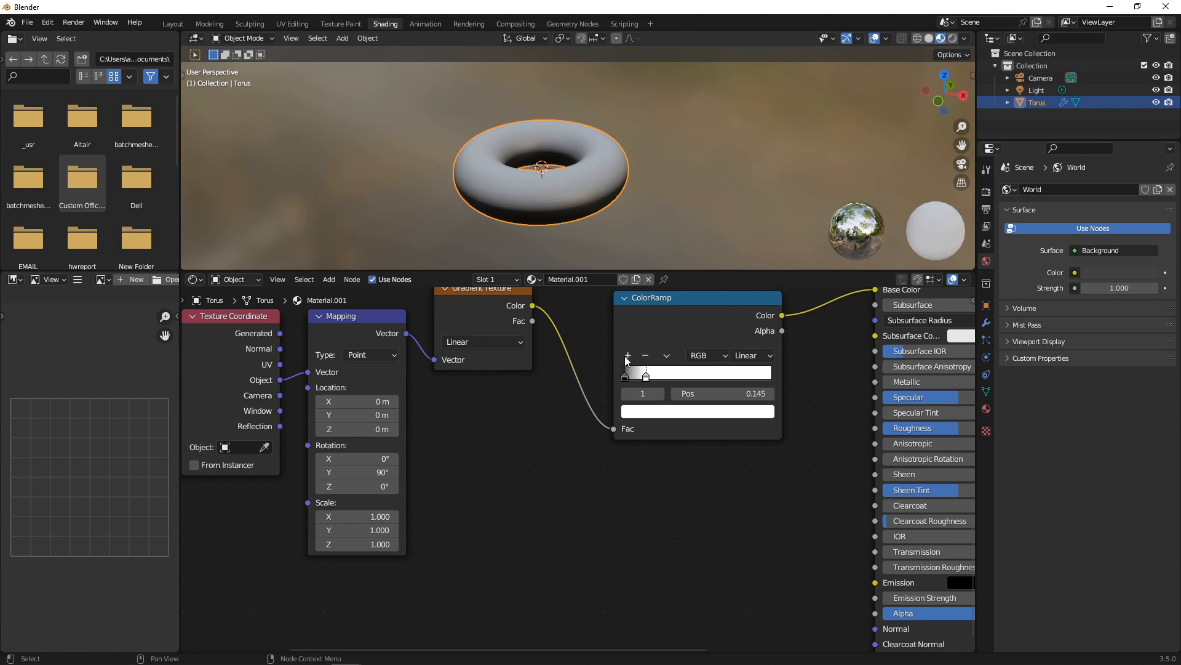
left_click(627, 356)
left_click_drag(637, 380, 662, 376)
left_click(688, 411)
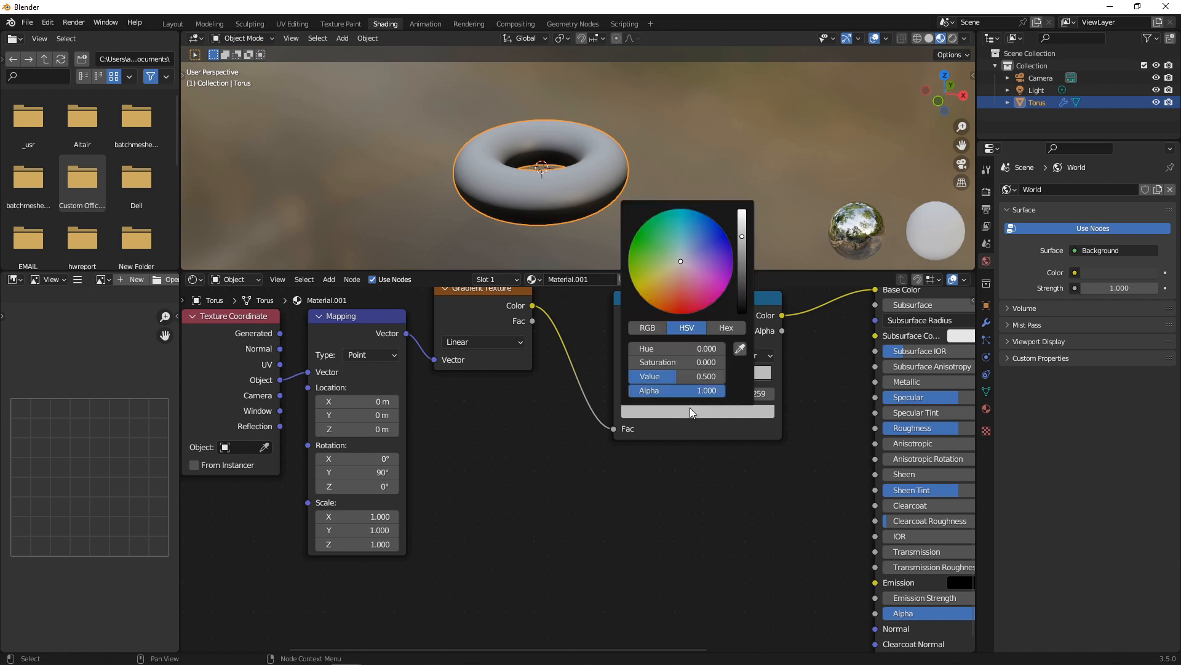
left_click_drag(742, 237, 733, 313)
left_click(645, 356)
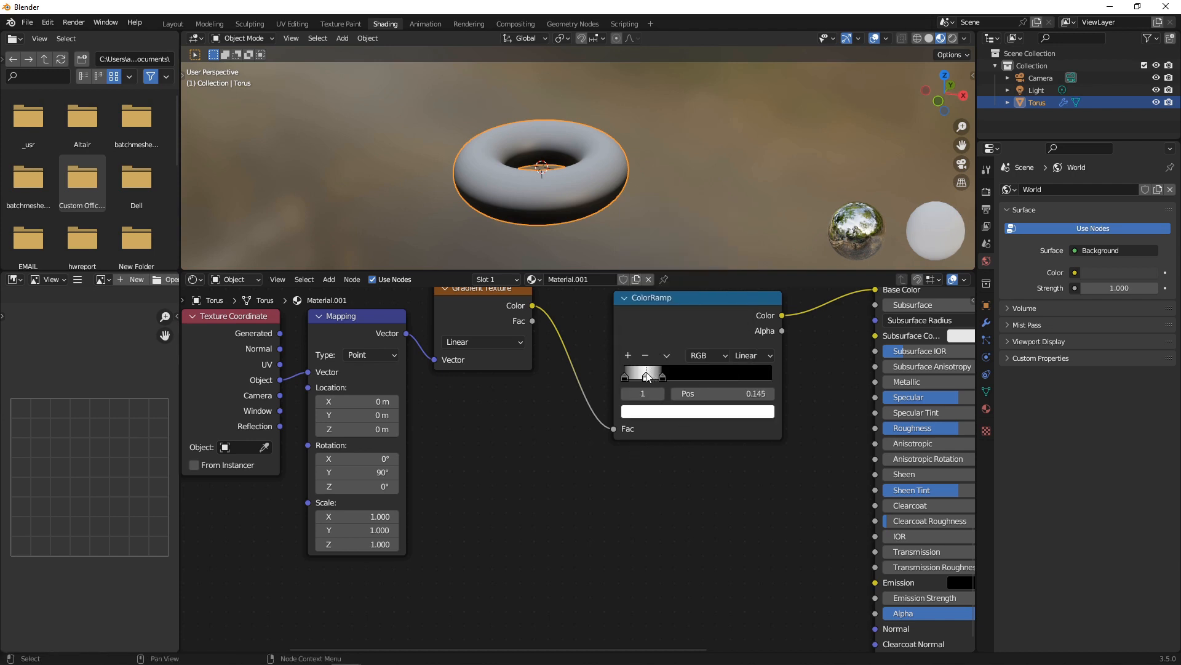
Insert a Math node set to Power between the gradient and ColorRamp, sliding the middle stop right.
key("shift+a")
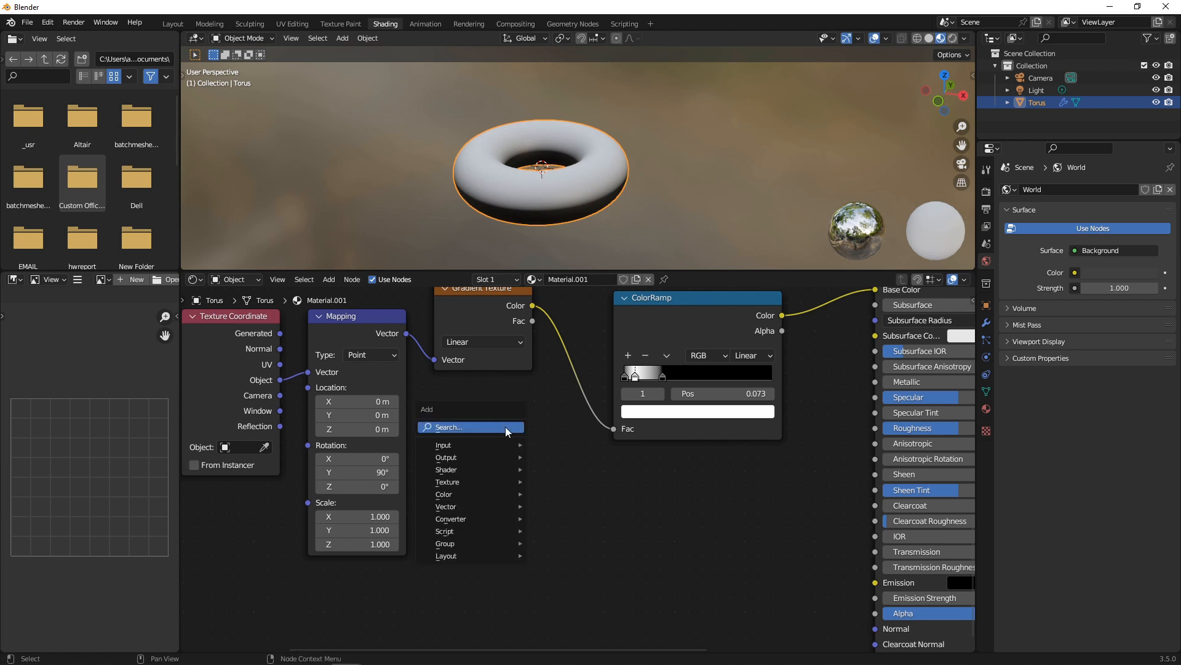
type("MATH")
key("Return")
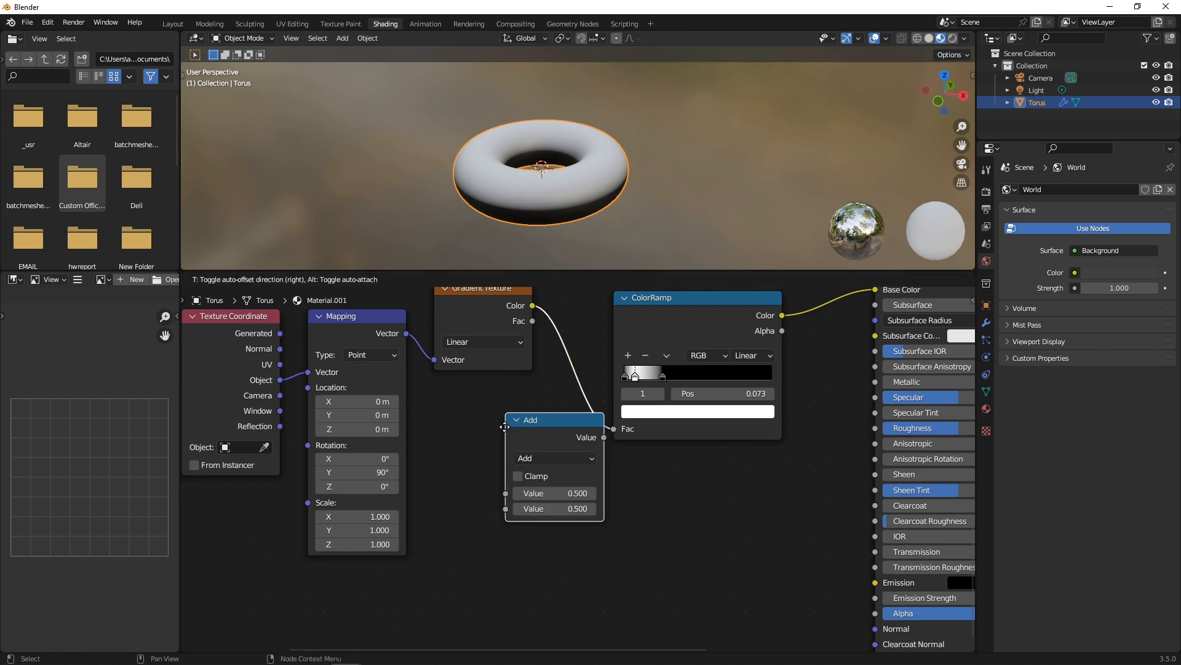
left_click(588, 377)
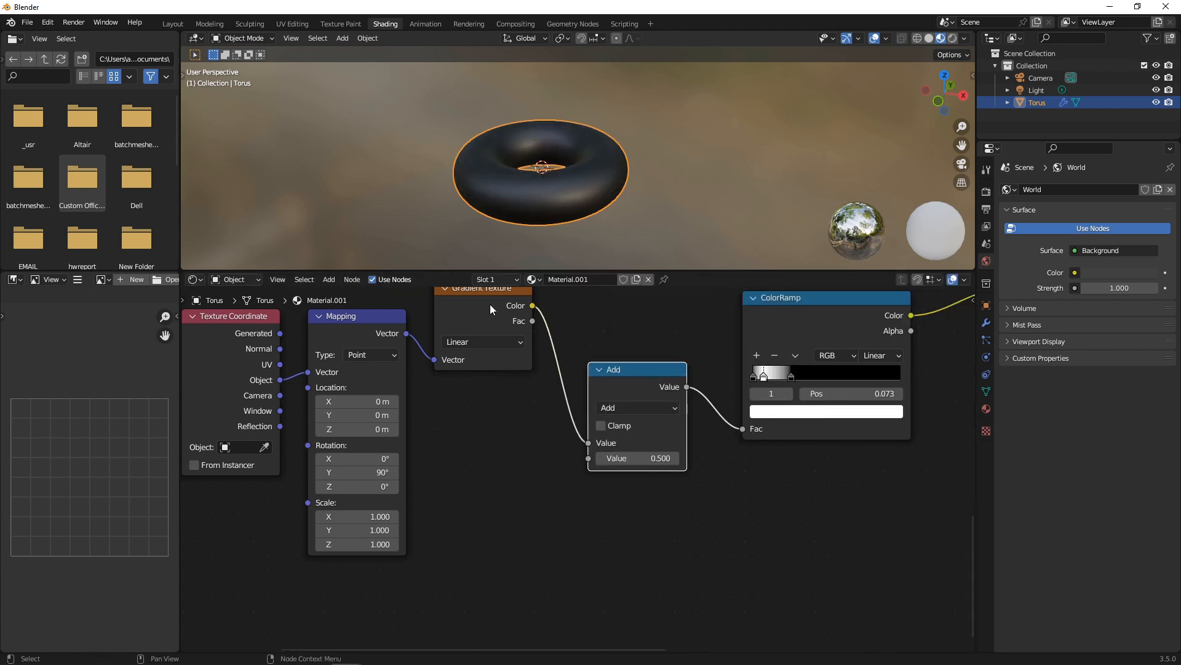
left_click(661, 407)
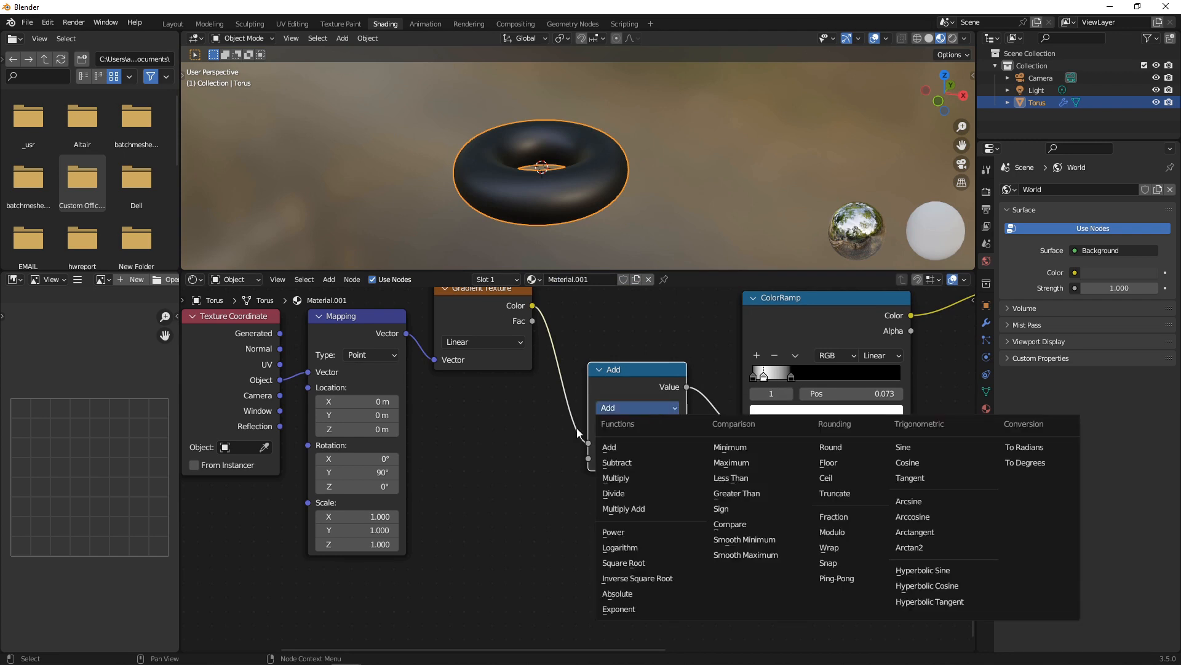
left_click(633, 533)
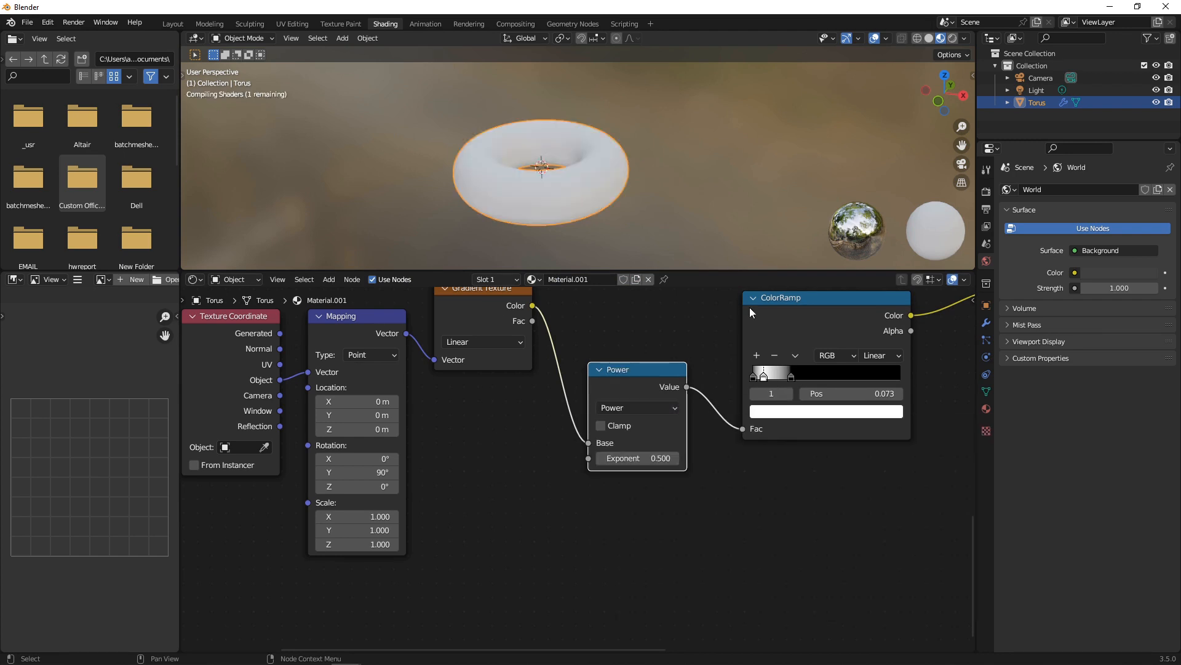
middle_click_drag(702, 387, 640, 409)
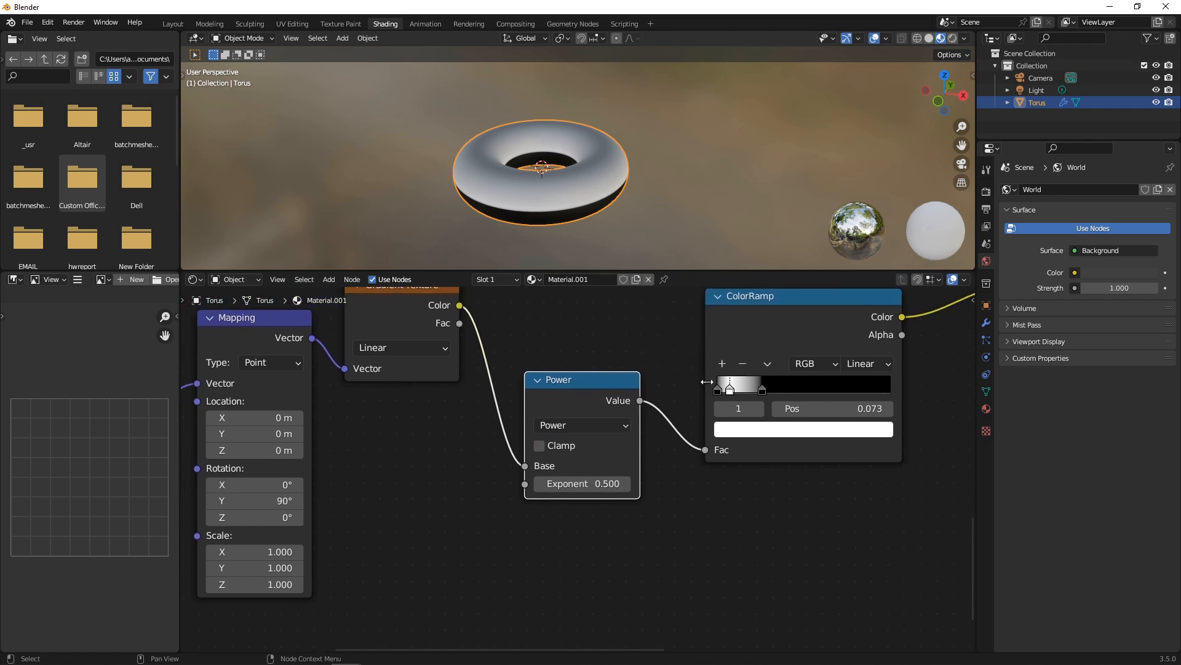
left_click_drag(731, 390, 789, 389)
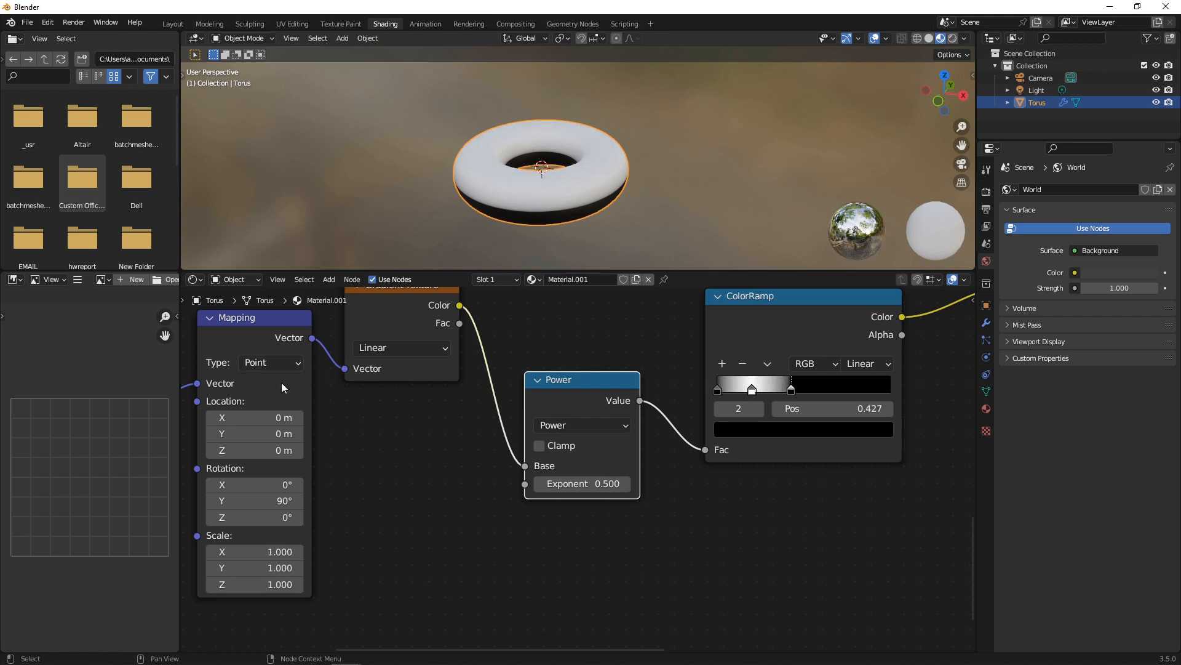
Set the Mapping Location X to 0.025 m.
middle_click_drag(347, 411, 453, 404)
scroll(453, 404, "up", 1)
left_click_drag(374, 411, 398, 411)
left_click(374, 411)
type("0.025")
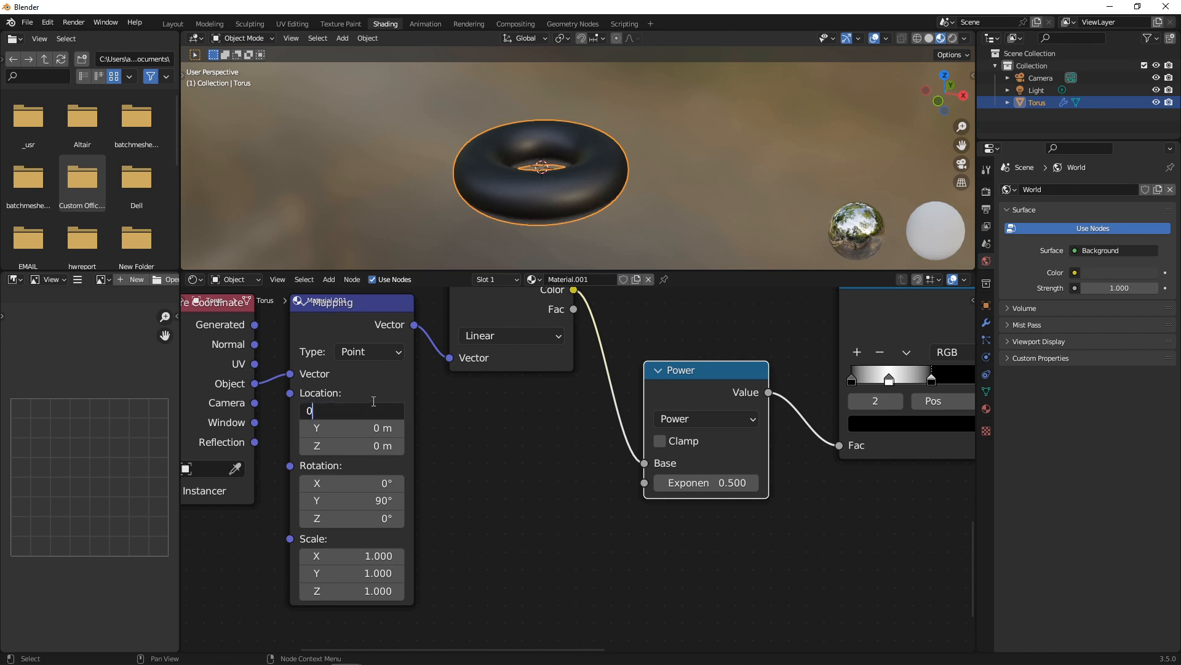
key("Return")
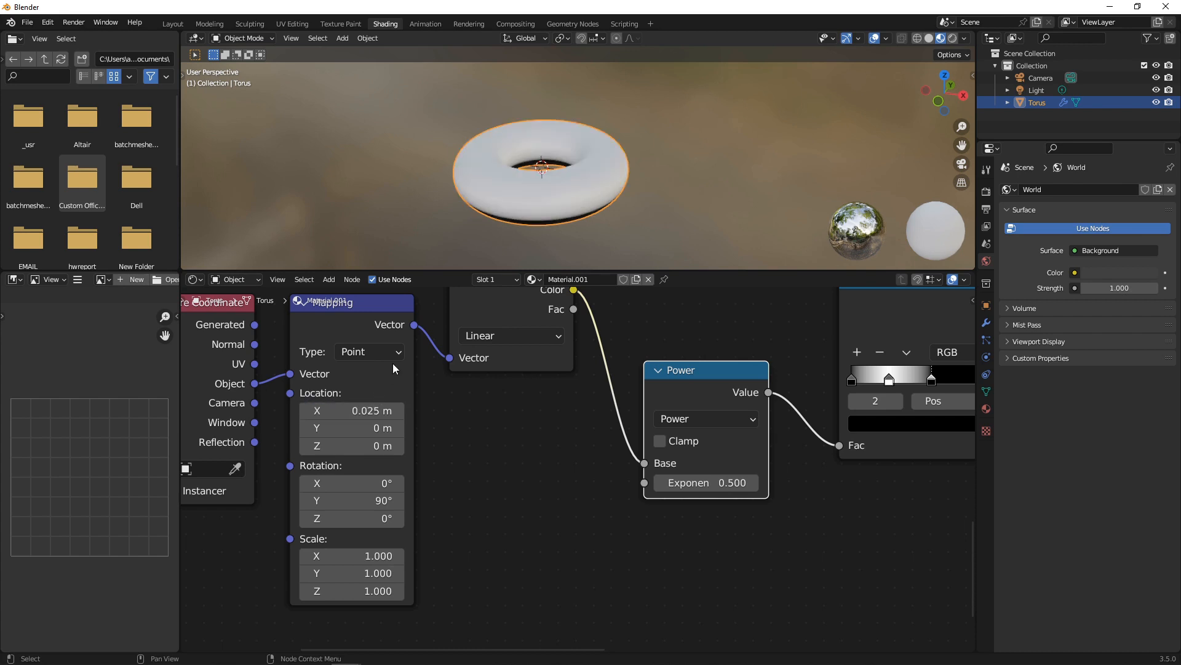
Move the right ramp stop left to narrow the white band.
left_click_drag(932, 380, 899, 382)
left_click(888, 379)
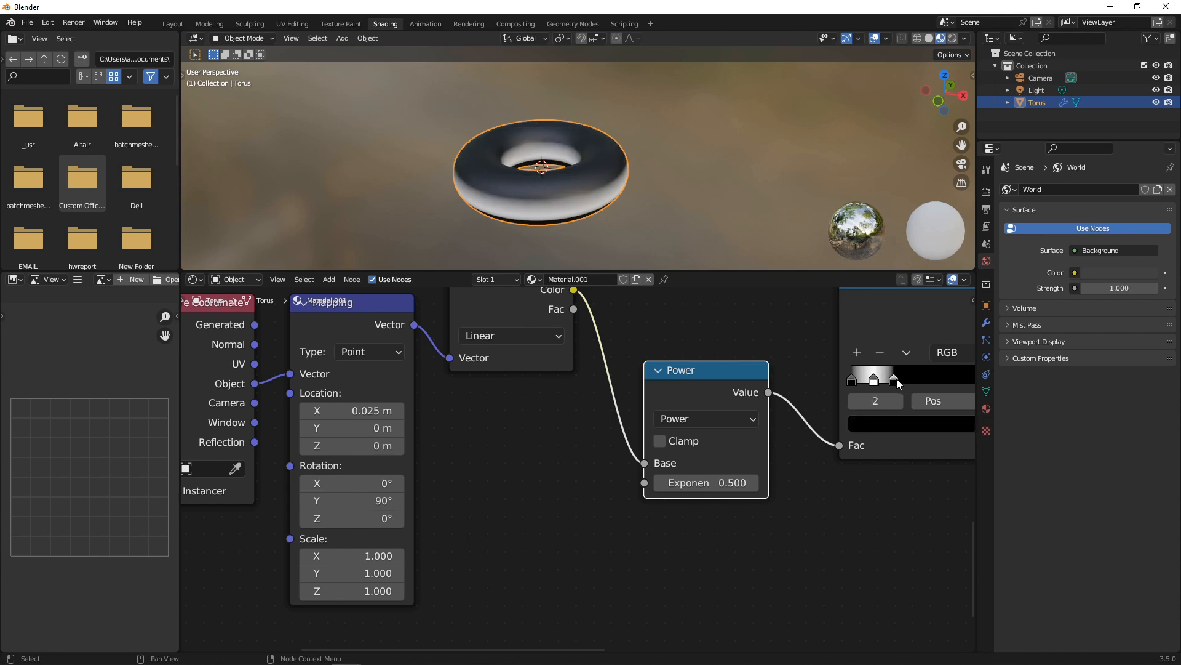
scroll(766, 308, "down", 1)
scroll(766, 308, "down", 3)
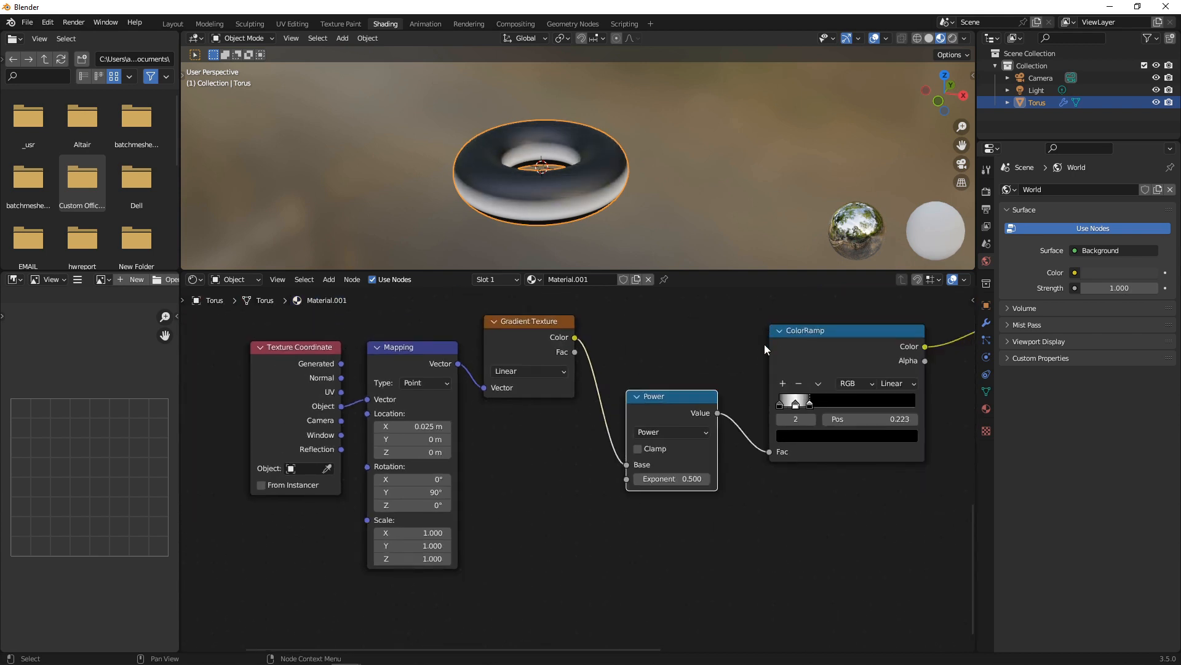
middle_click_drag(764, 346, 623, 339)
scroll(615, 349, "up", 5)
Set the ColorRamp interpolation to B-Spline and nudge the white stop to 0.164.
left_click(849, 322)
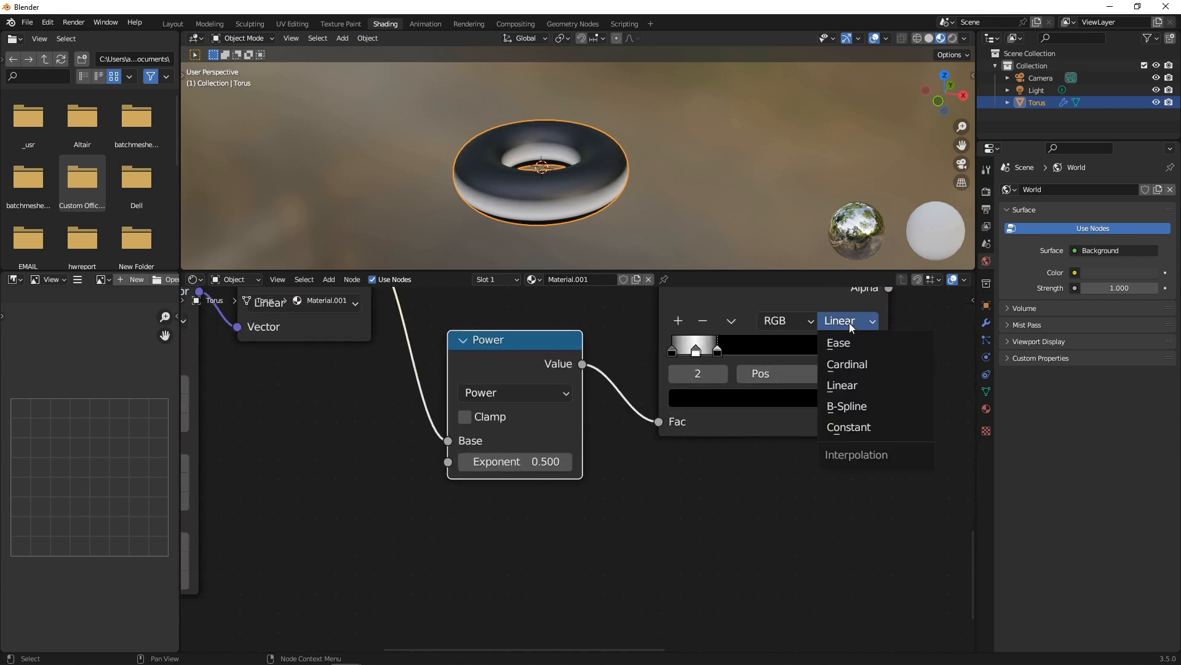
left_click(856, 406)
mouse_move(703, 356)
left_mouse_down()
mouse_move(693, 355)
mouse_move(721, 356)
mouse_move(671, 351)
mouse_move(702, 351)
left_mouse_up()
Give the first ramp stop, at position 0, an orange hex colour.
left_click(673, 351)
left_click(745, 394)
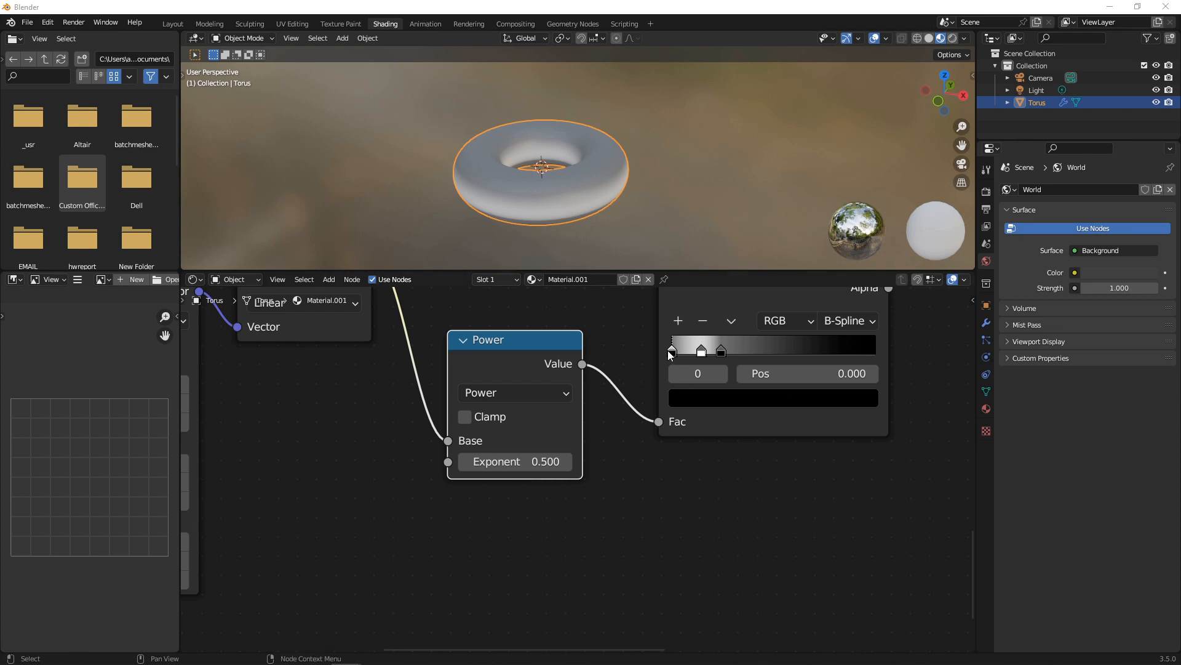
left_click(752, 398)
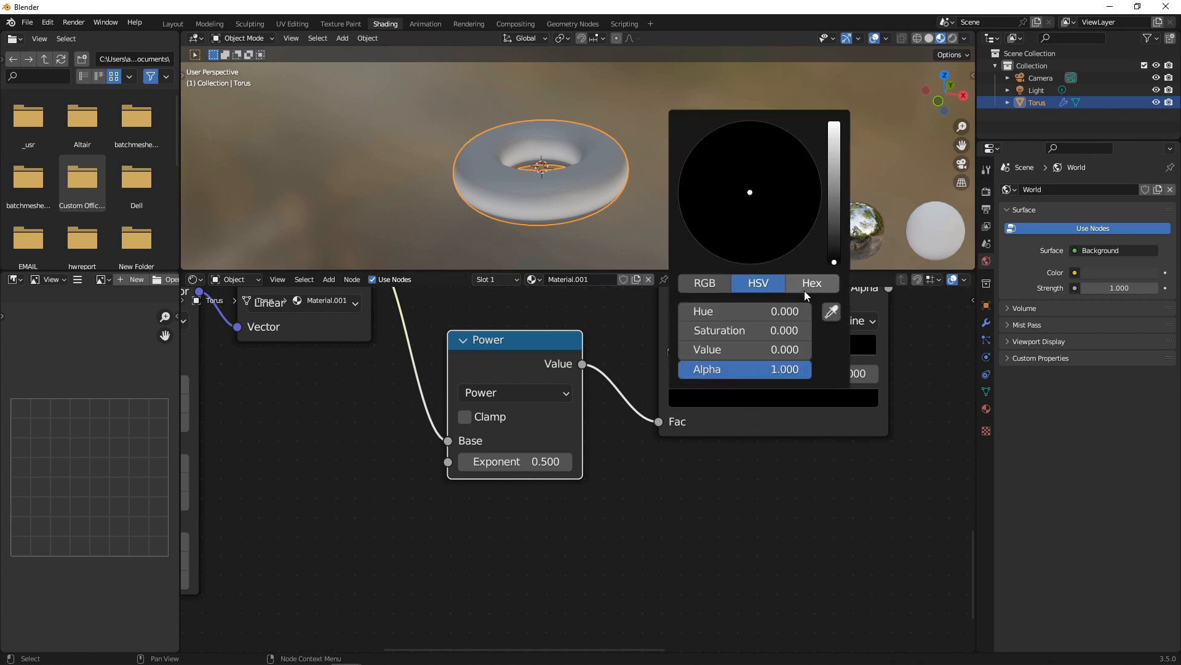
left_click(801, 285)
left_click(761, 312)
type("ED8000")
key("Return")
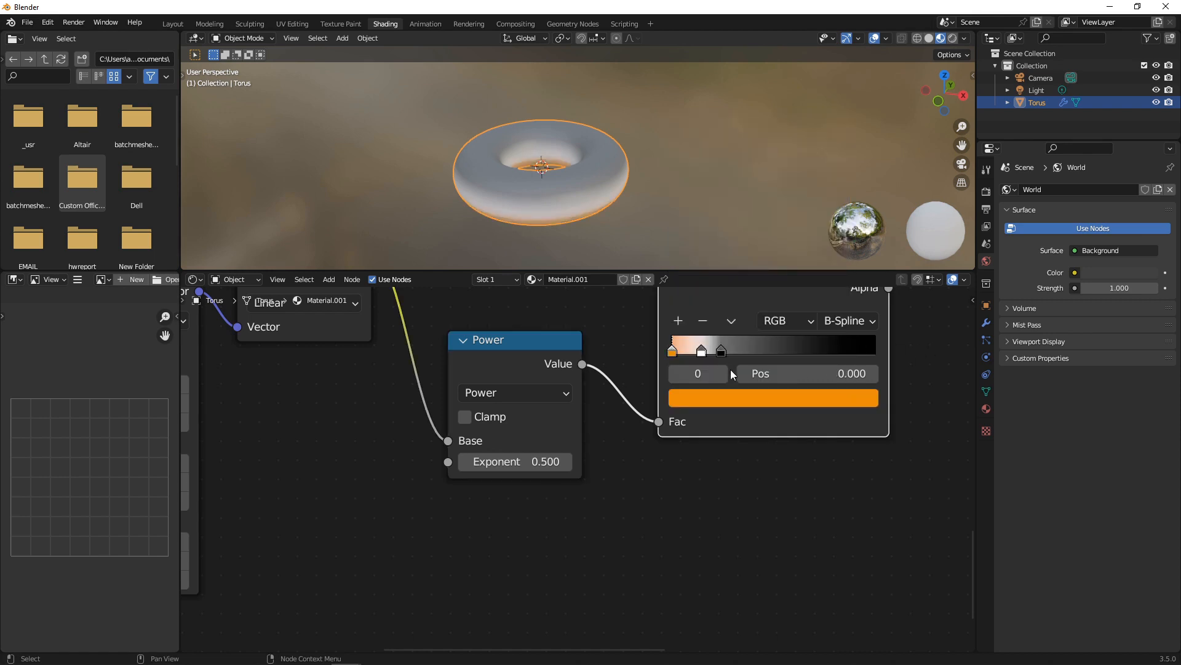
Change the third ramp stop from black to orange ED8D0D.
left_click(722, 351)
left_click(737, 398)
left_click(760, 312)
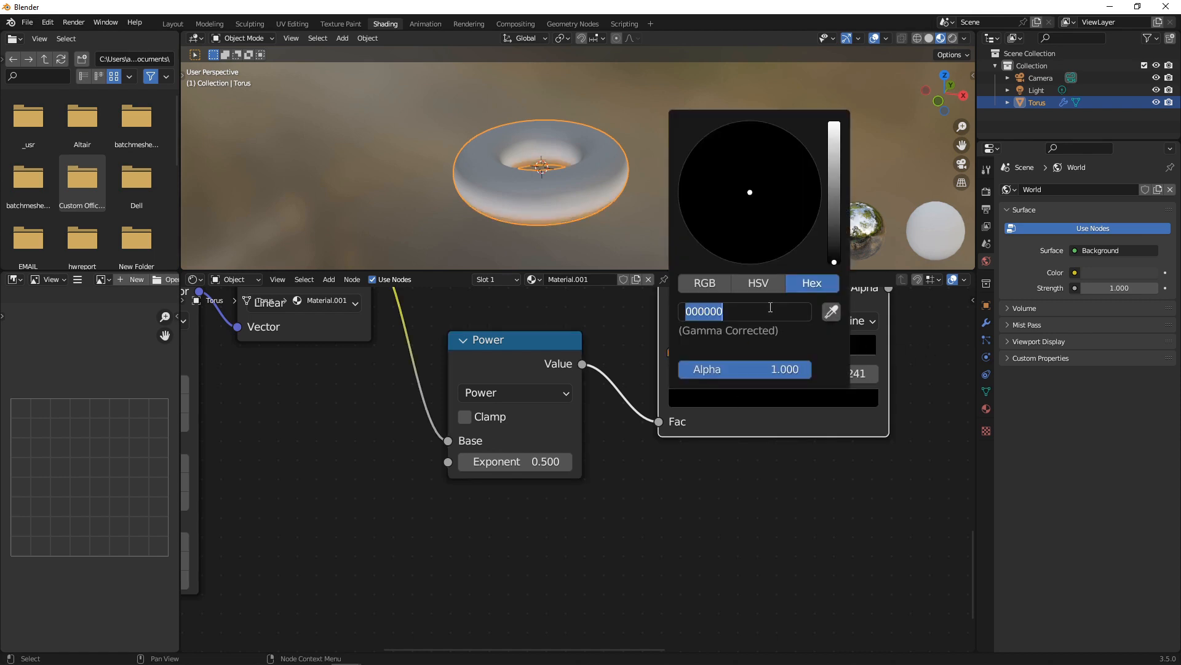
type("ED8D0D")
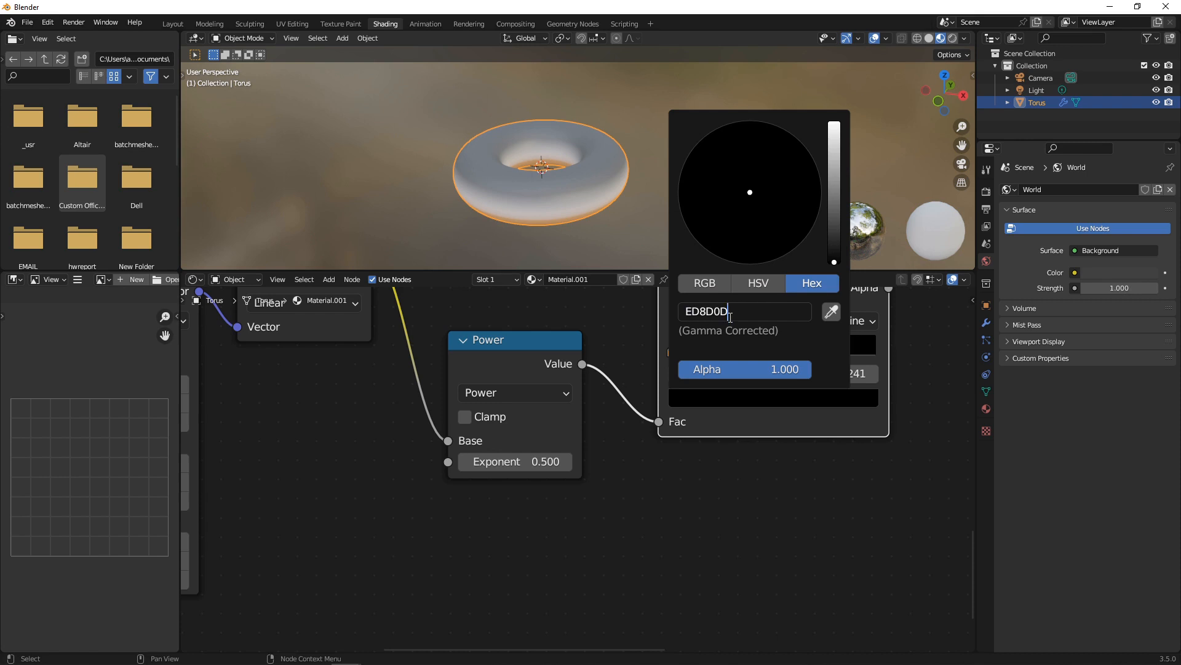
key("Return")
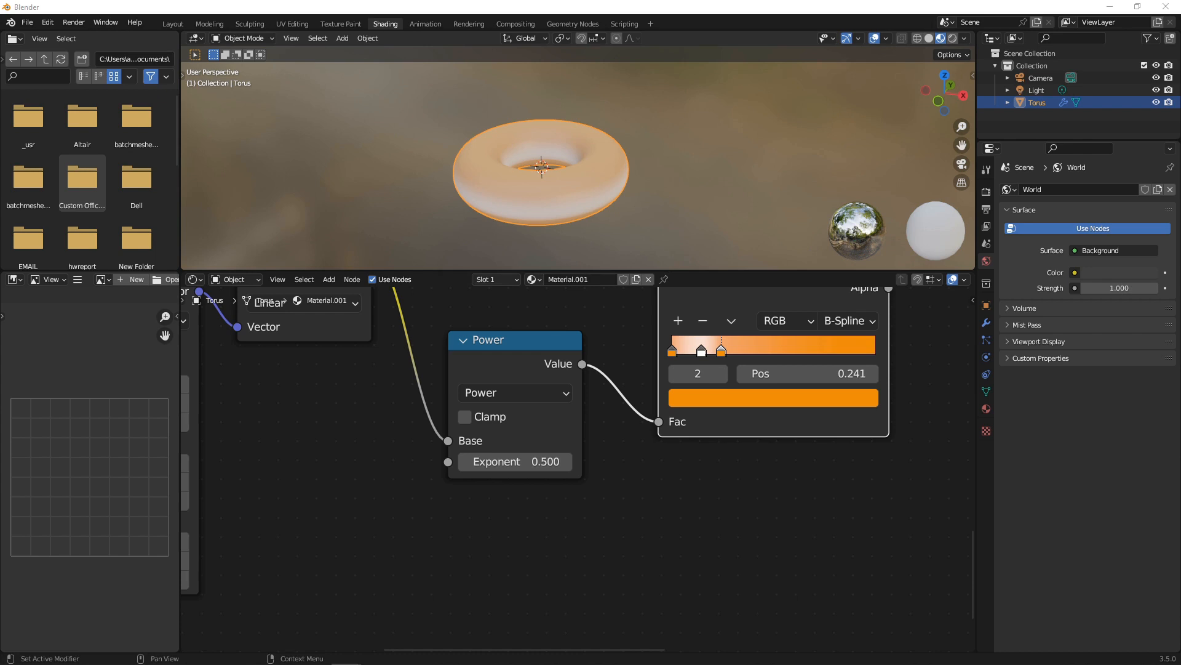
Make the middle stop cream FFEEB4 and slide the third stop to 0.318.
left_click(701, 350)
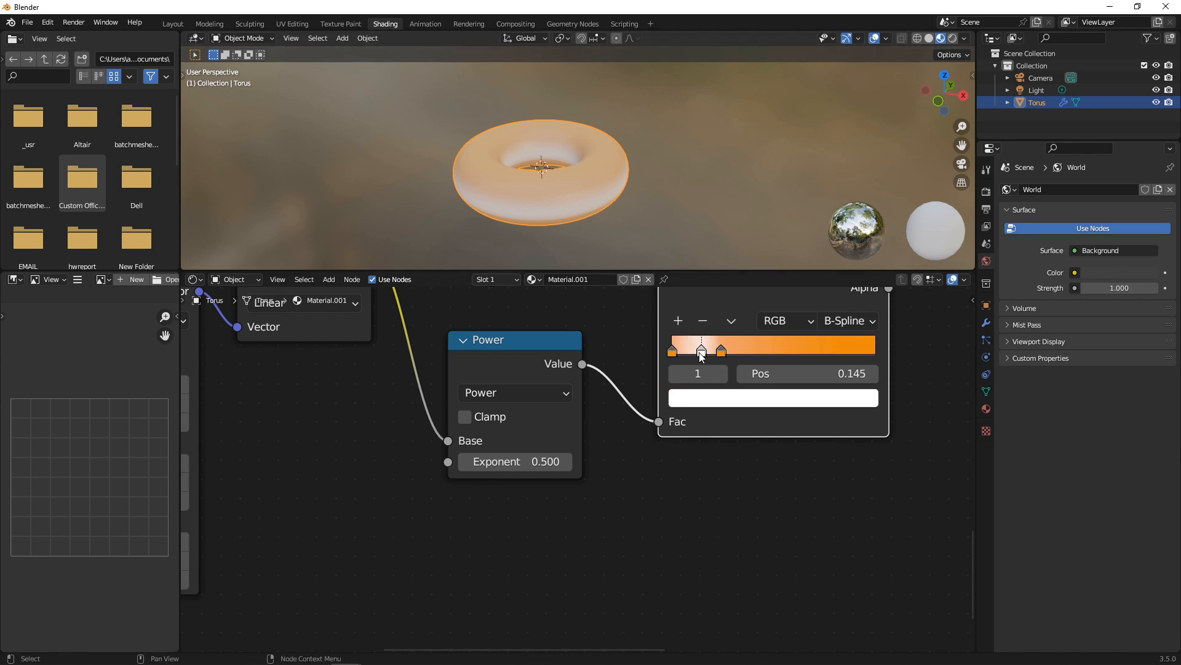
left_click(718, 403)
left_click(755, 312)
type("FFEEB4")
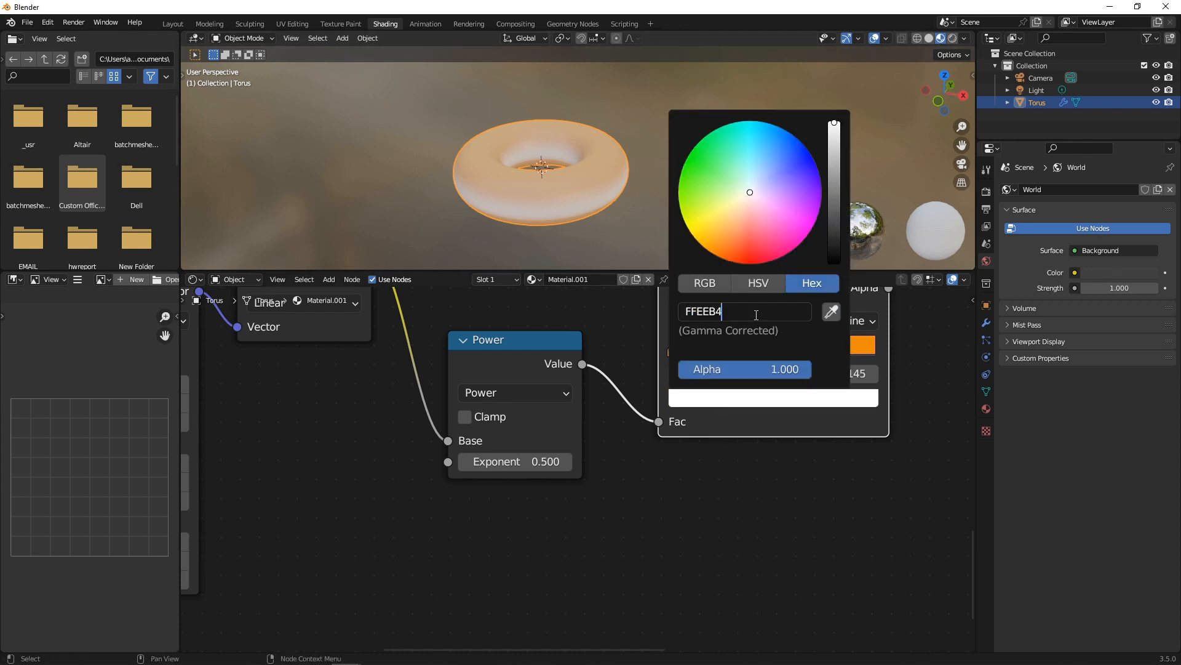
key("Return")
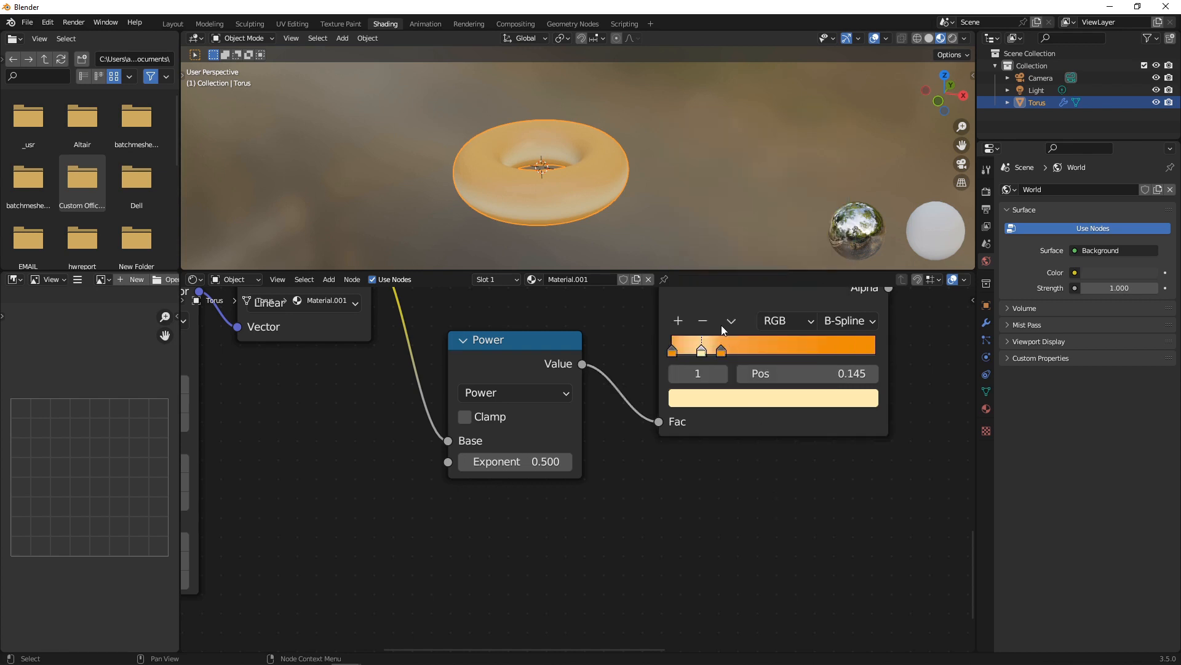
left_click_drag(721, 351, 696, 349)
Add a light cream FFE0B4 stop and move the last stop to 0.236.
left_click(678, 320)
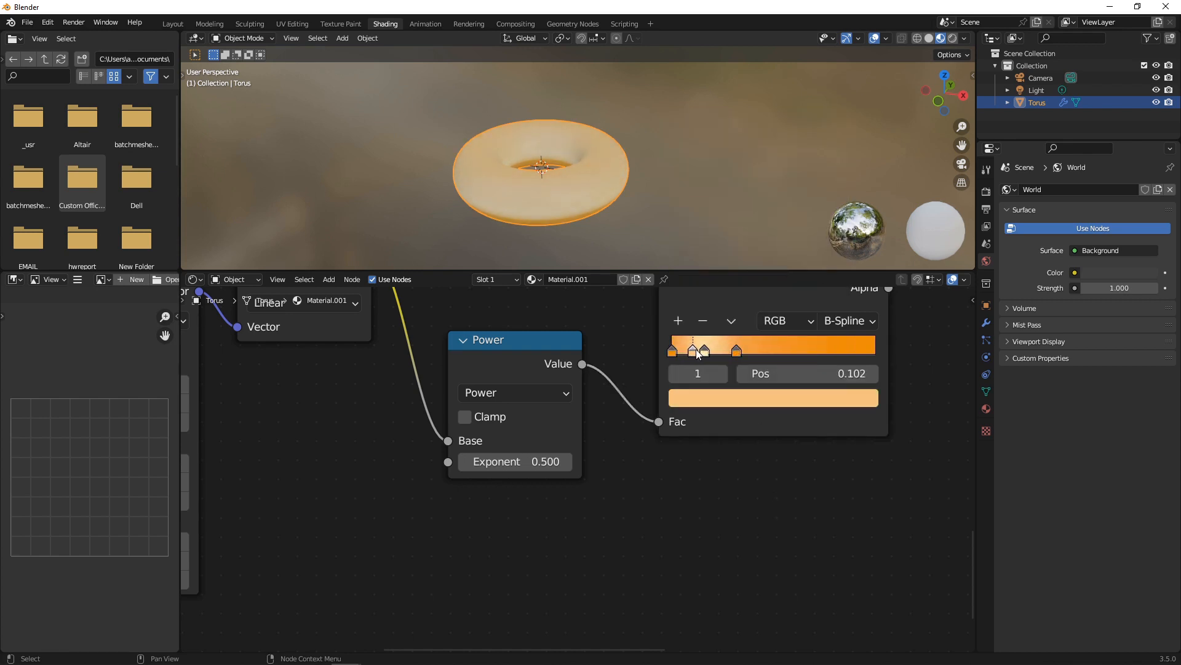
left_click(723, 400)
left_click(755, 396)
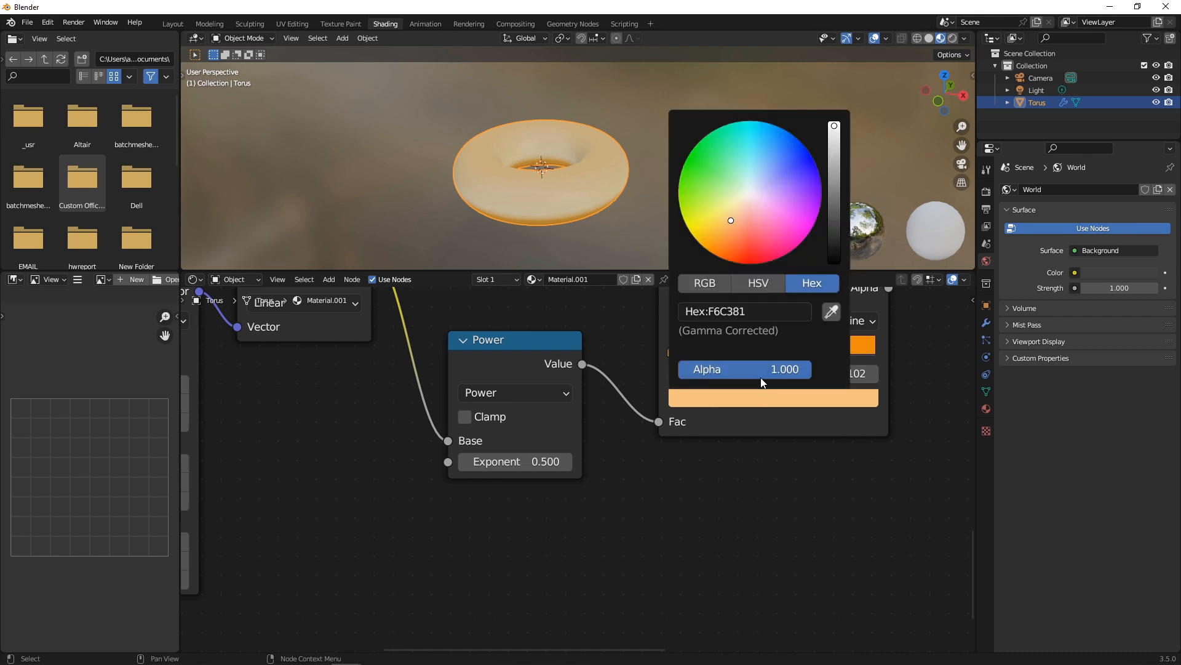
left_click(780, 305)
type("FFE0B4")
key("Return")
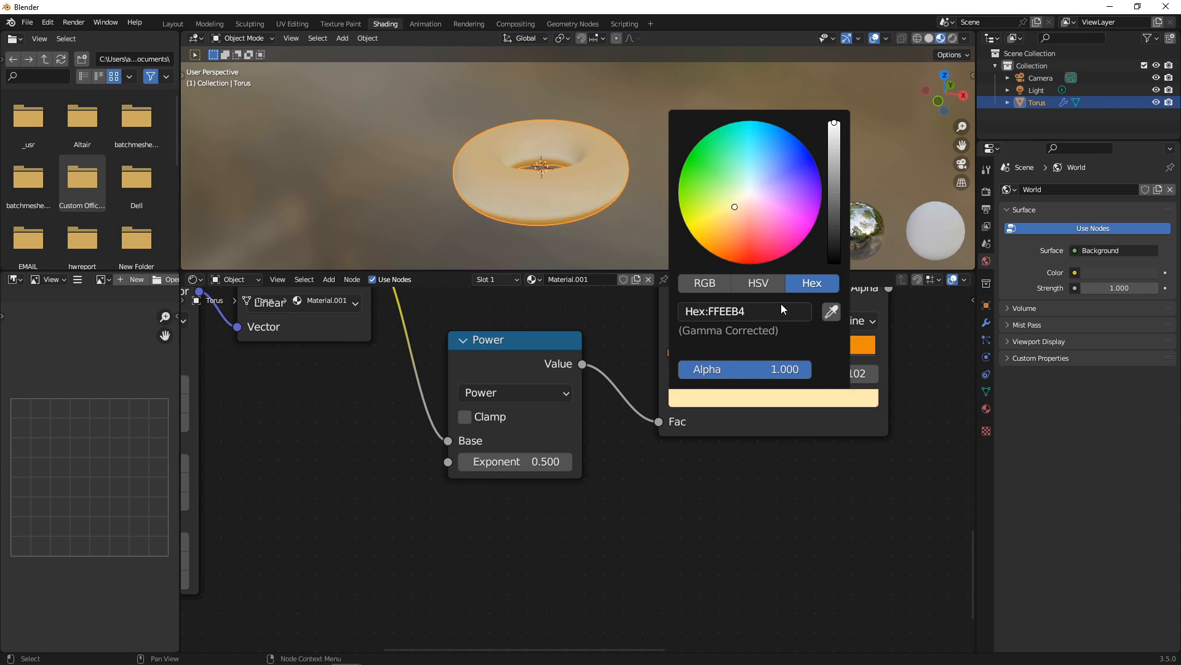
left_click(608, 254)
left_click_drag(737, 352, 717, 354)
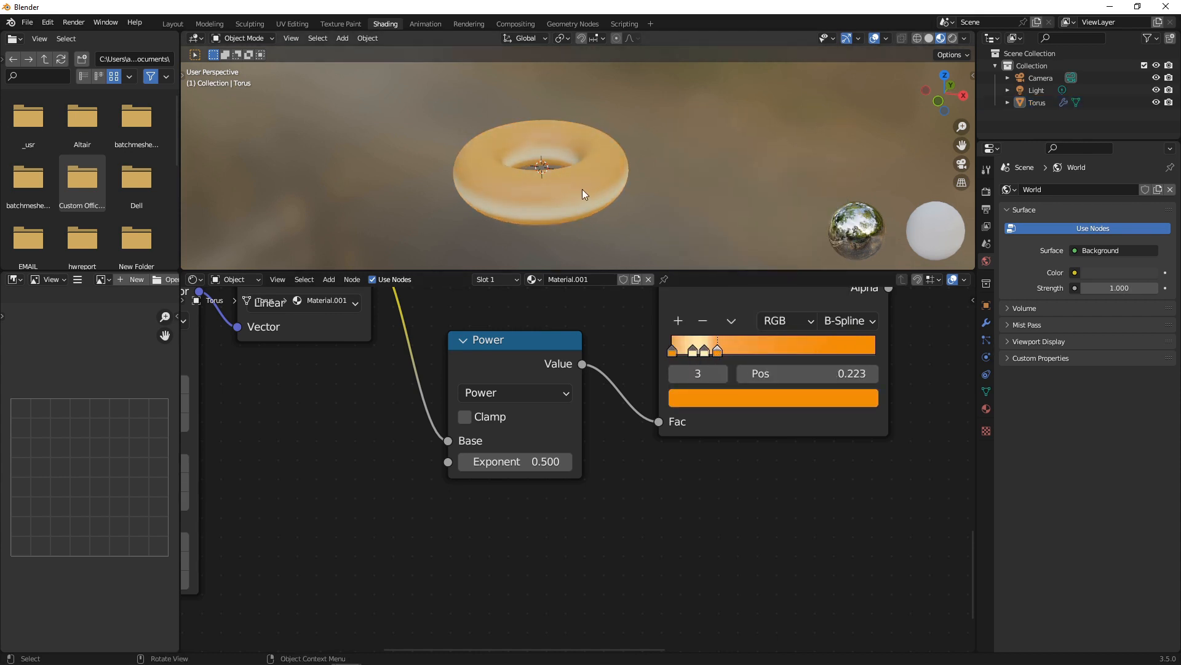
Move the last ramp stop to 0.223 and fine-tune the cream stop, checking the donut's side and top.
middle_click_drag(582, 190, 549, 135)
scroll(571, 186, "up", 2)
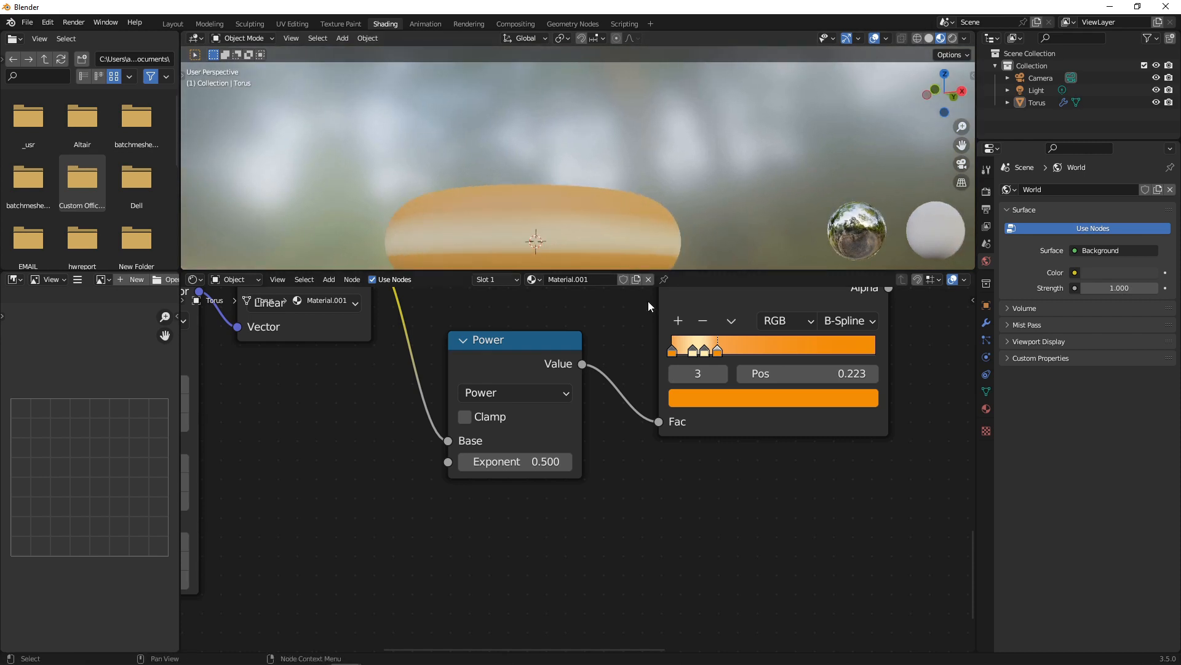
mouse_move(693, 352)
left_mouse_down()
mouse_move(674, 353)
mouse_move(709, 350)
mouse_move(657, 357)
left_mouse_up()
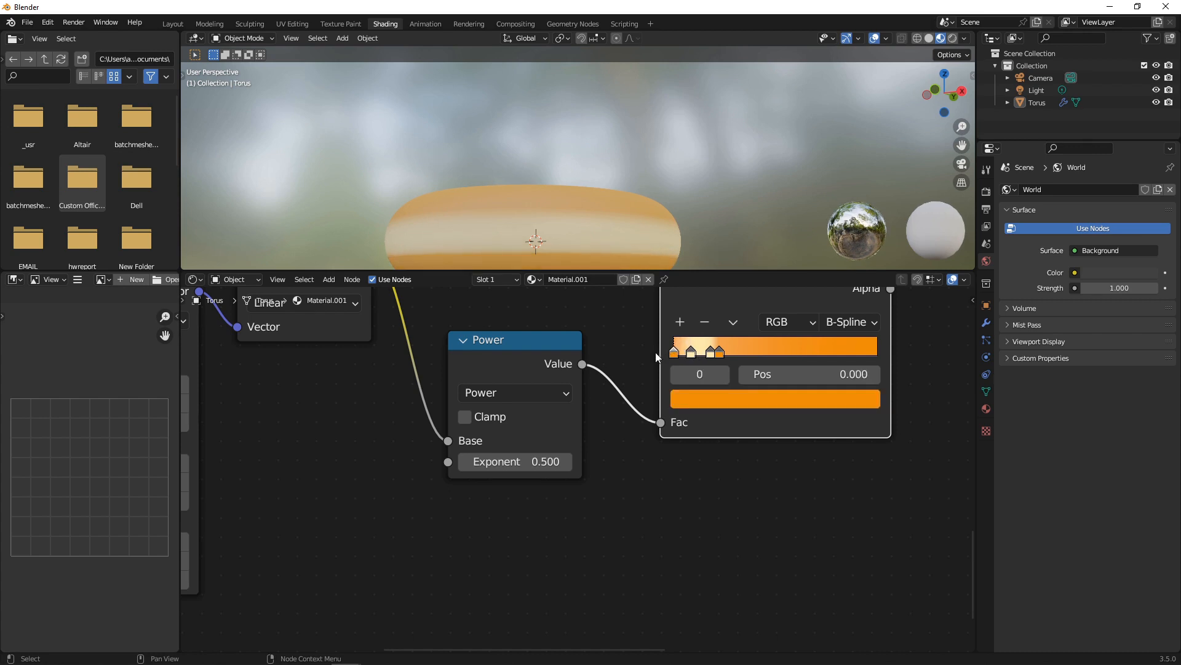
scroll(559, 203, "down", 2)
middle_click_drag(549, 196, 576, 235)
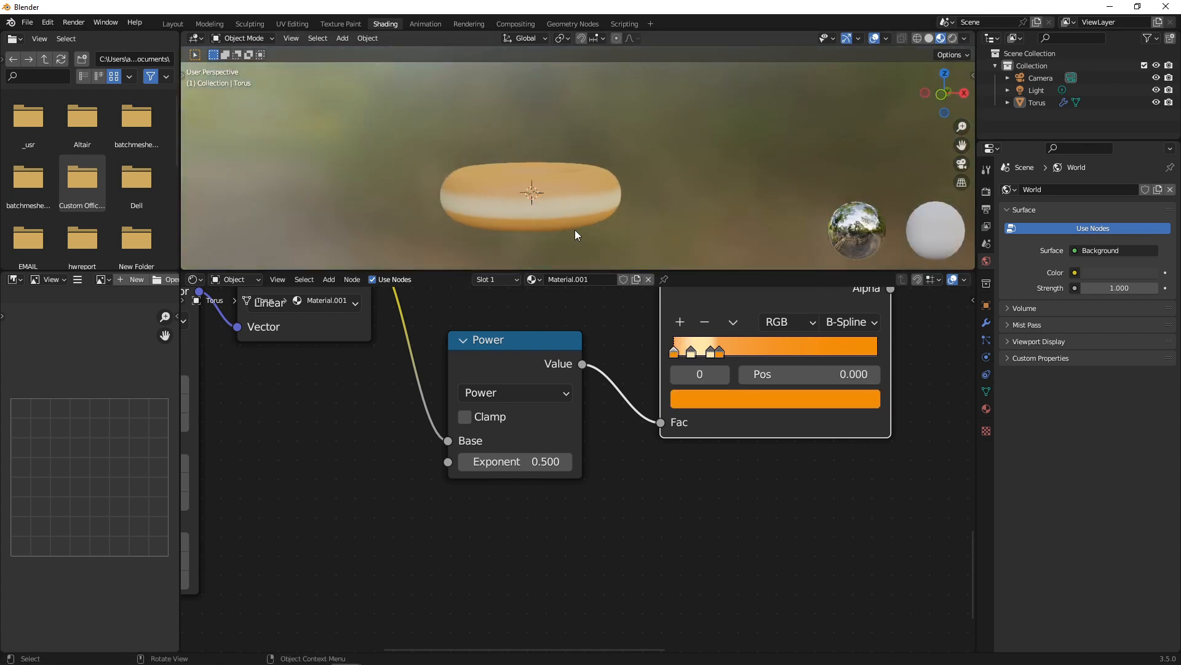
scroll(620, 371, "down", 3)
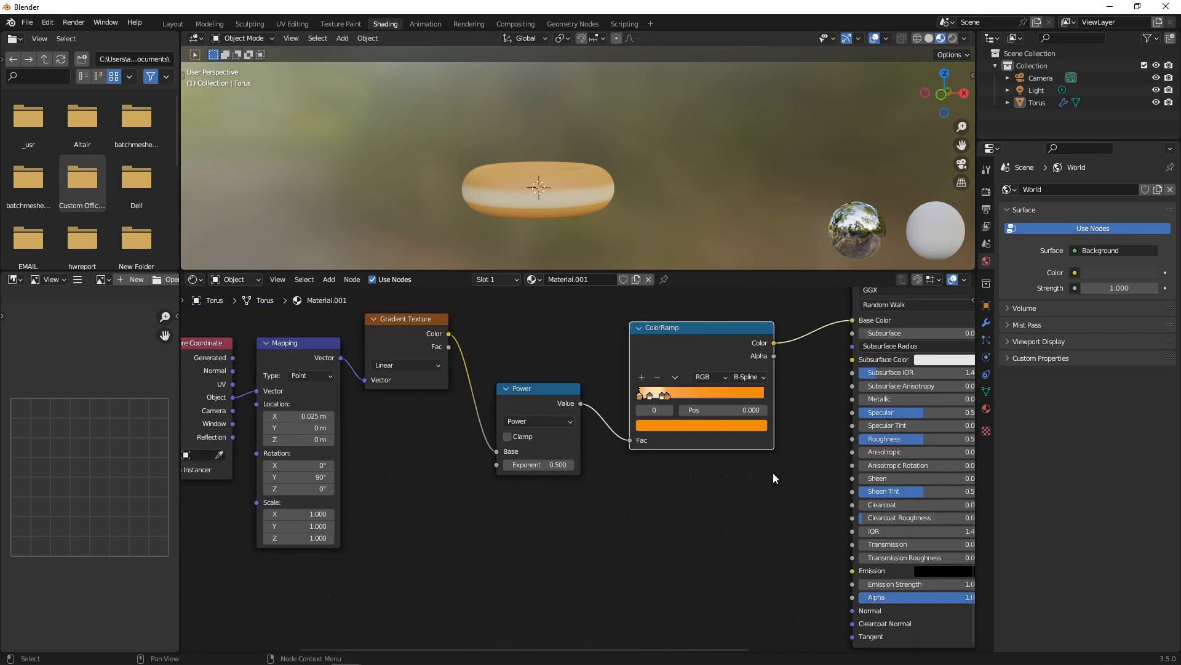
scroll(625, 401, "up", 3)
middle_click_drag(580, 174, 589, 195)
left_click_drag(522, 303, 519, 311)
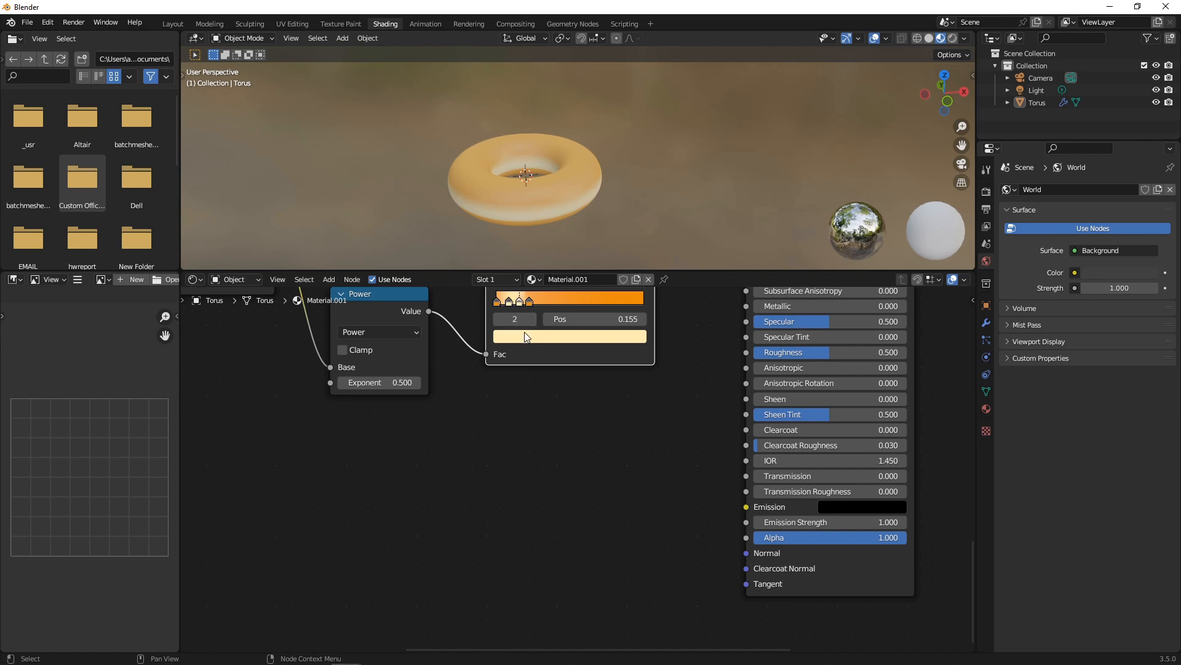
Copy the orange hex value ED8D0D from the last colour ramp stop.
left_click(525, 335)
left_click(569, 273)
type("FFEEB4")
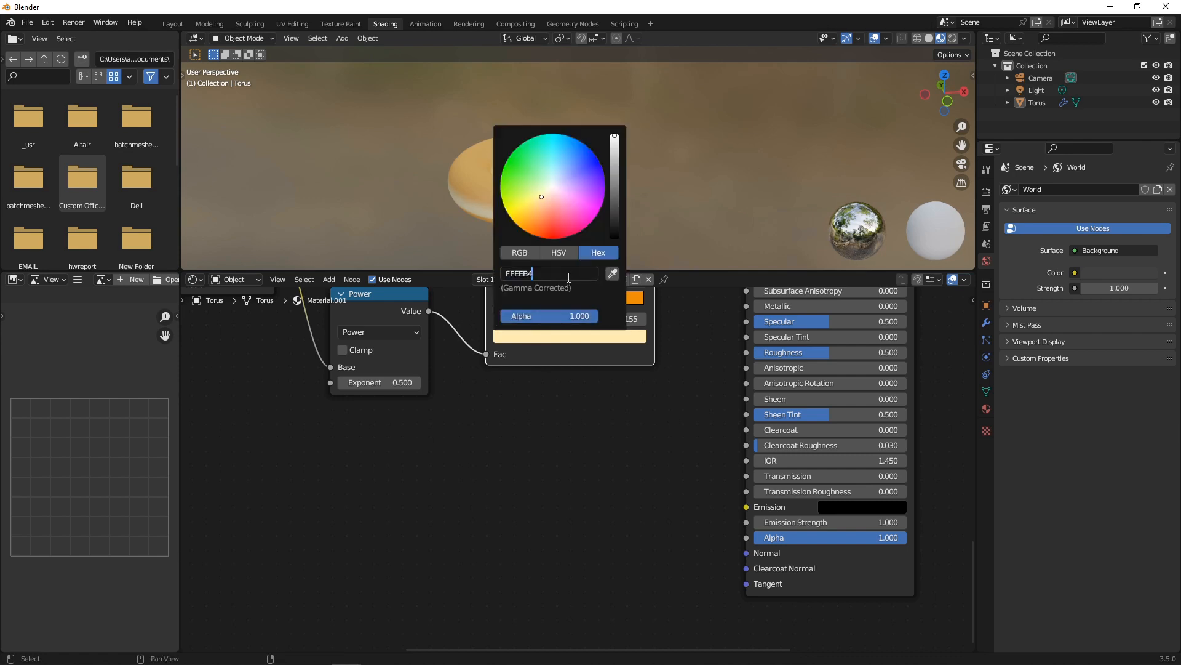
key("Return")
left_click(529, 302)
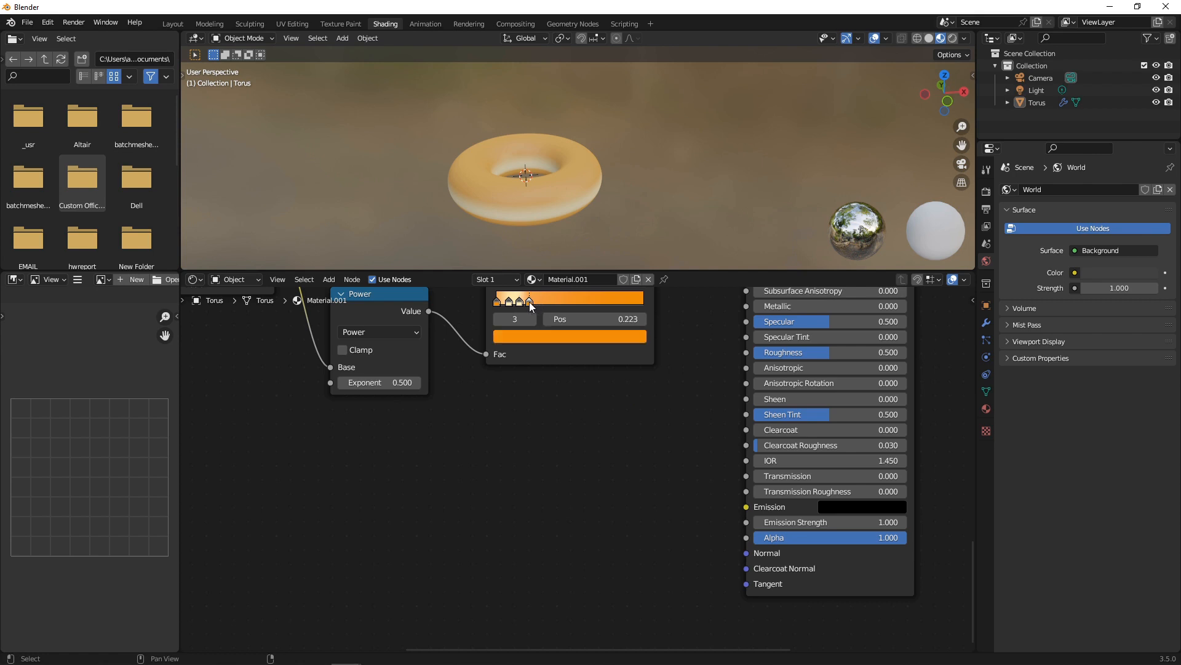
left_click(570, 337)
left_click(582, 269)
key("ctrl+c")
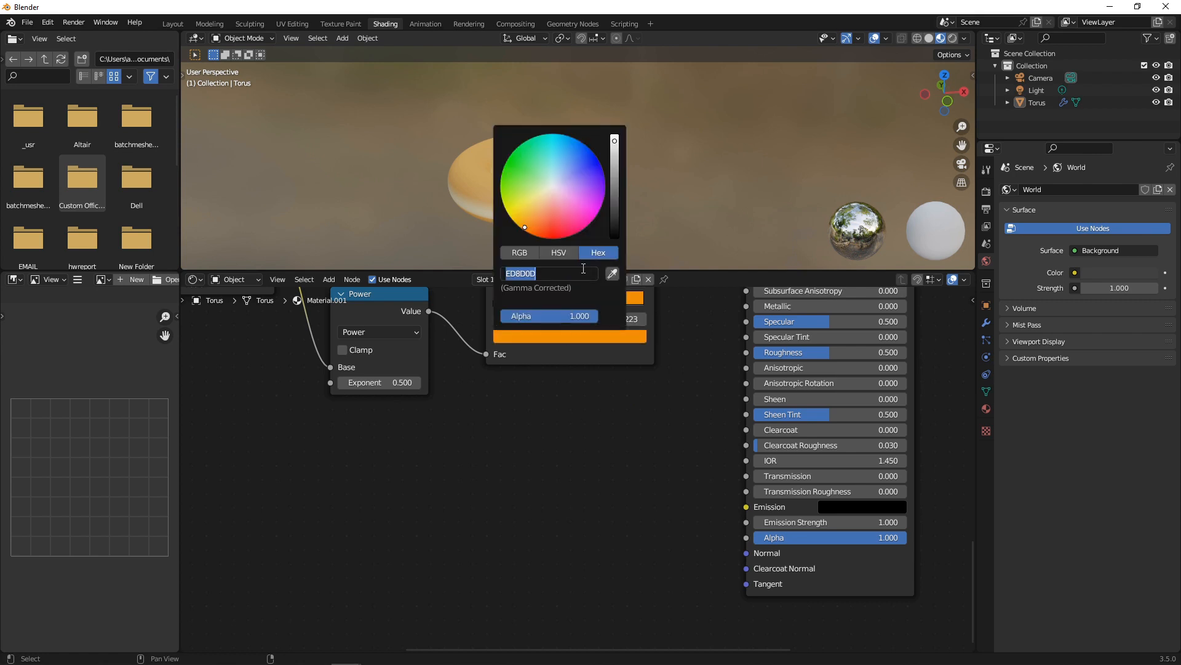
left_click(611, 461)
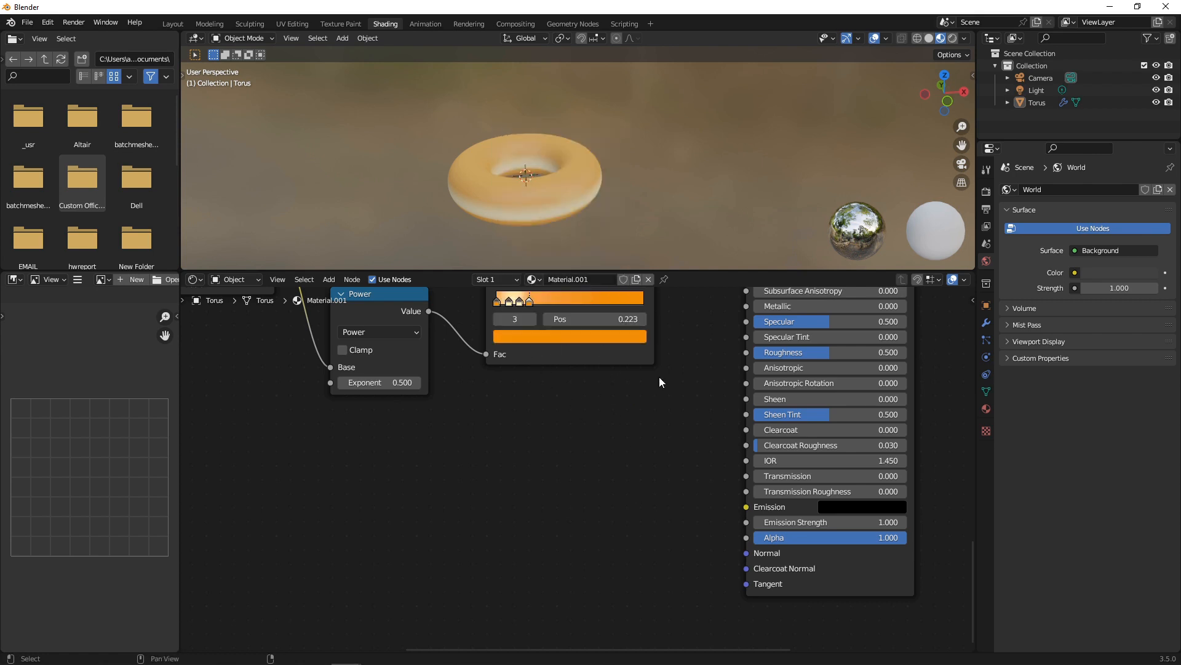
Recolour the cream ramp stop at 0.155 to orange ED8D0D.
left_click(518, 301)
left_click(534, 335)
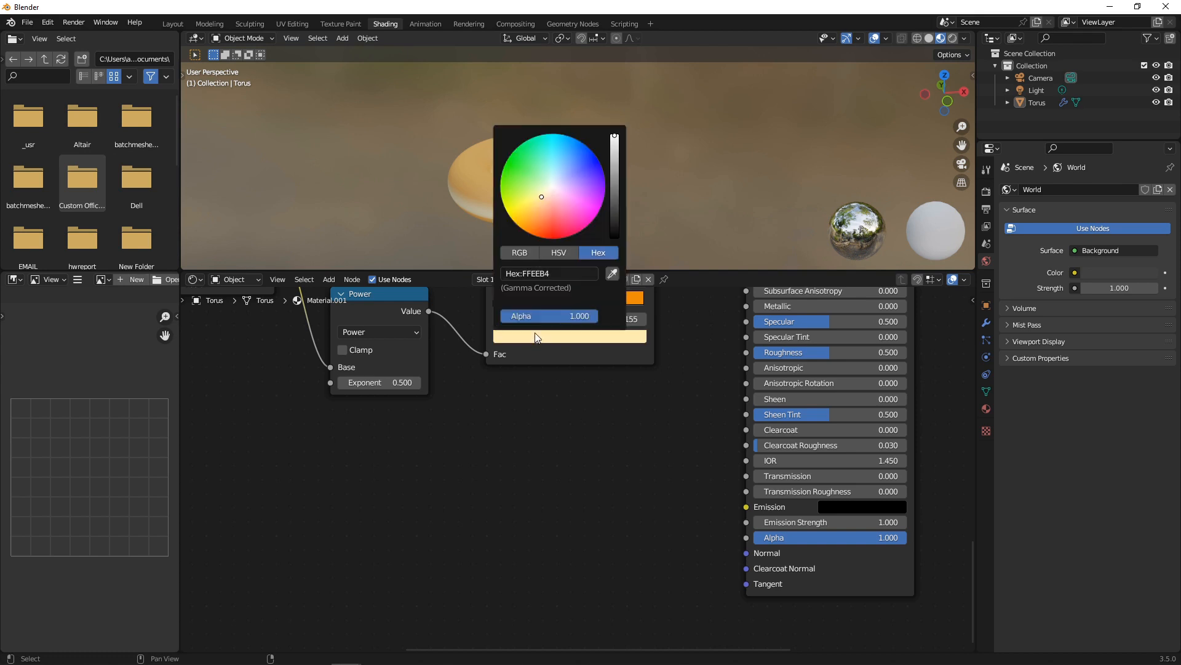
left_click(556, 273)
key("ctrl+v")
key("Return")
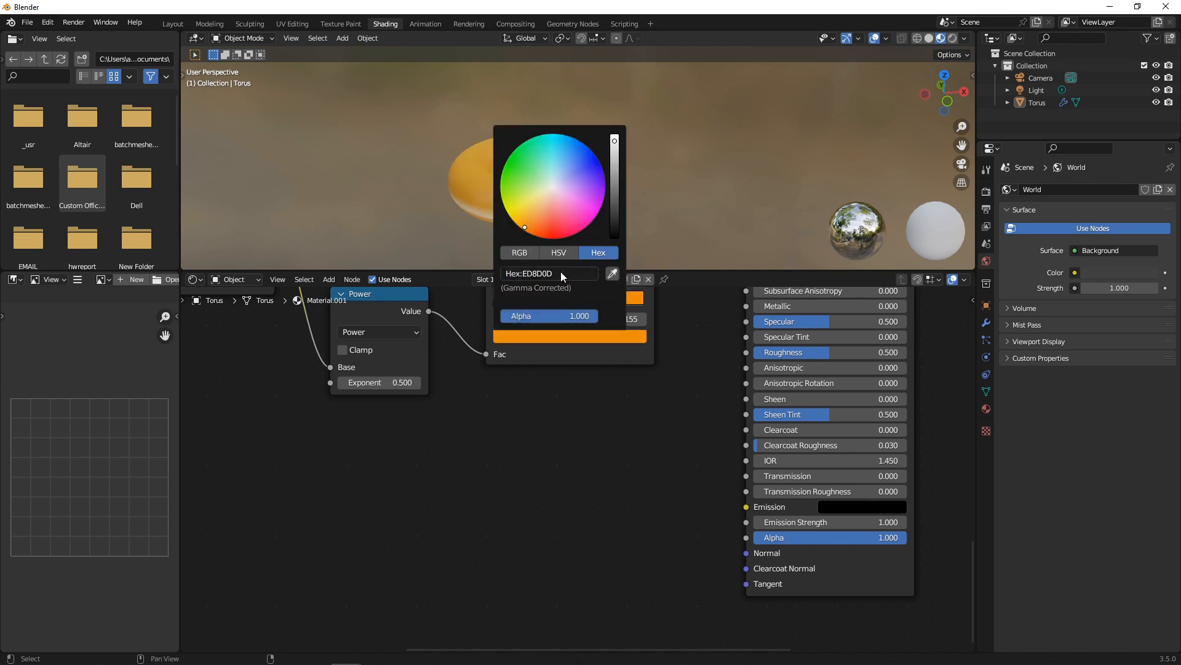
Spread the ramp stops, sliding stop 3 to about 0.52 and stop 2 near 0.23.
left_click_drag(530, 301, 575, 304)
mouse_move(517, 300)
left_mouse_down()
mouse_move(573, 302)
mouse_move(510, 304)
left_mouse_up()
scroll(625, 463, "down", 2)
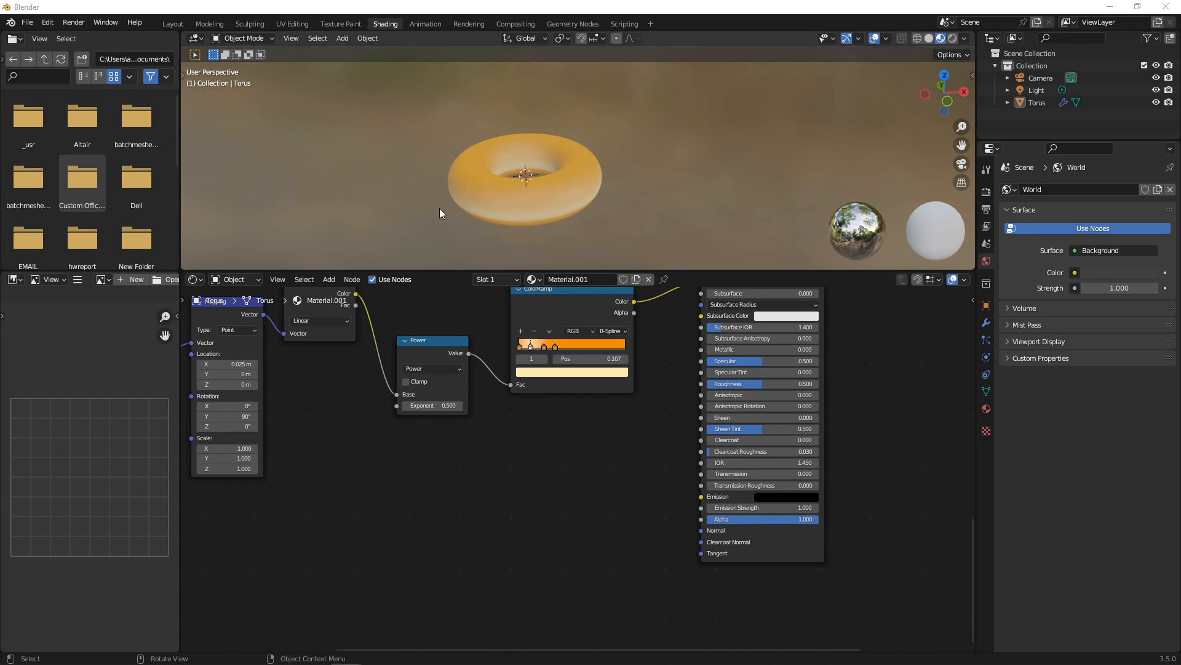
Add a Bump node and connect its Normal output to the Principled BSDF Normal input.
key("shift+a")
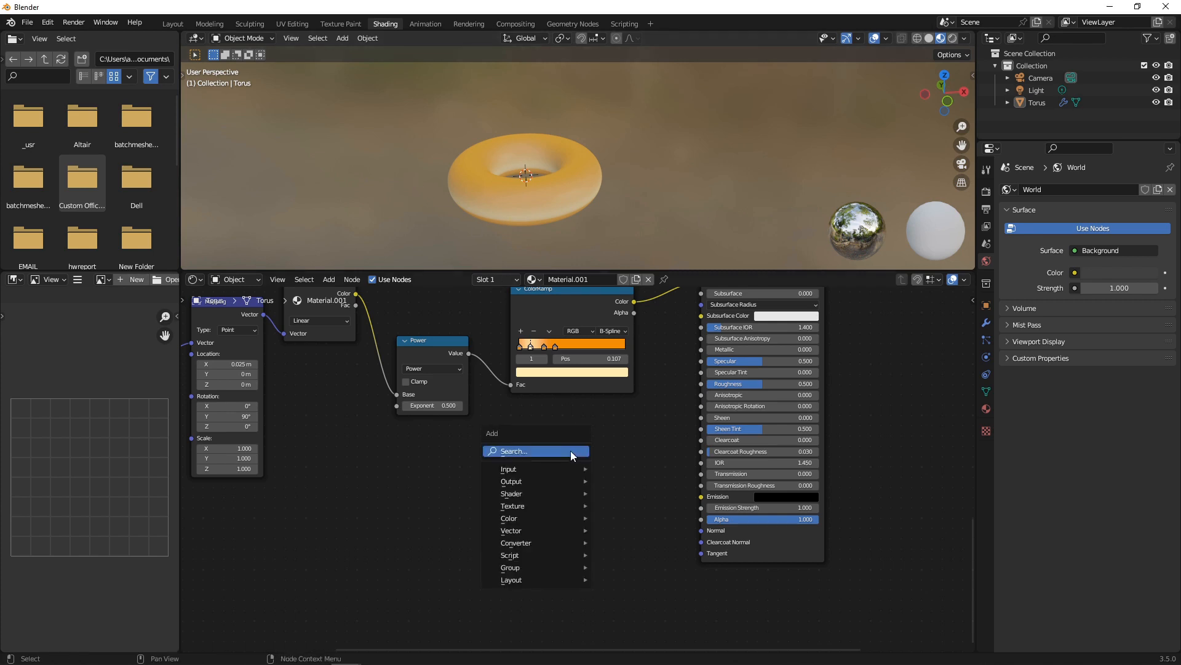
left_click(571, 451)
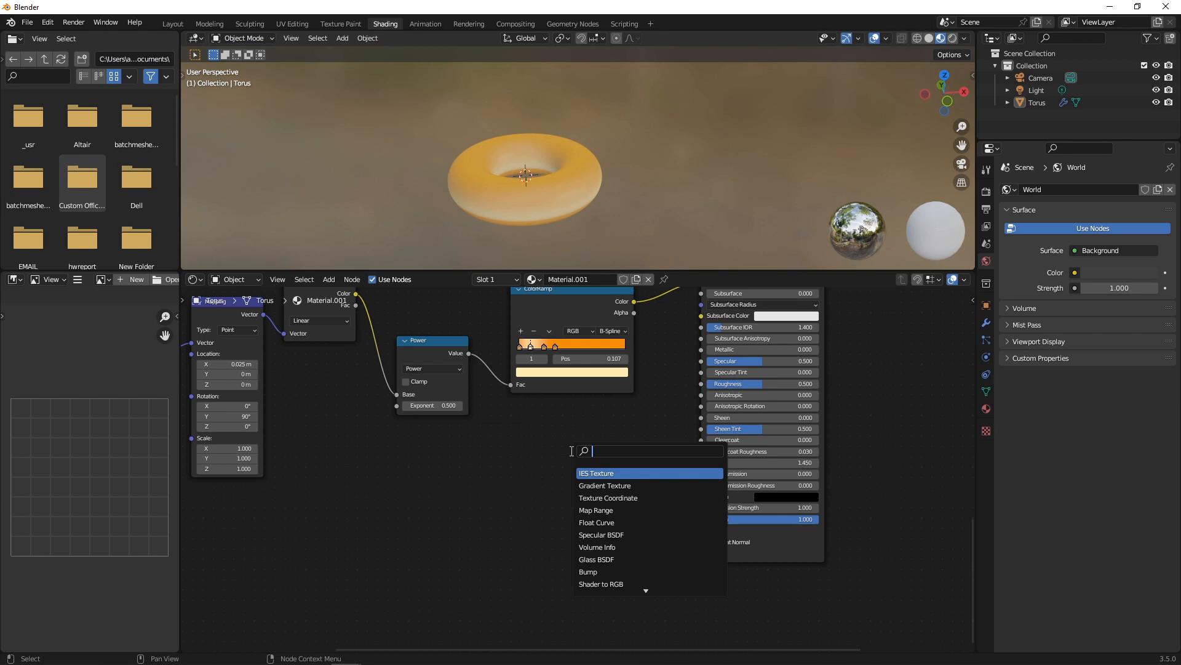
type("MU")
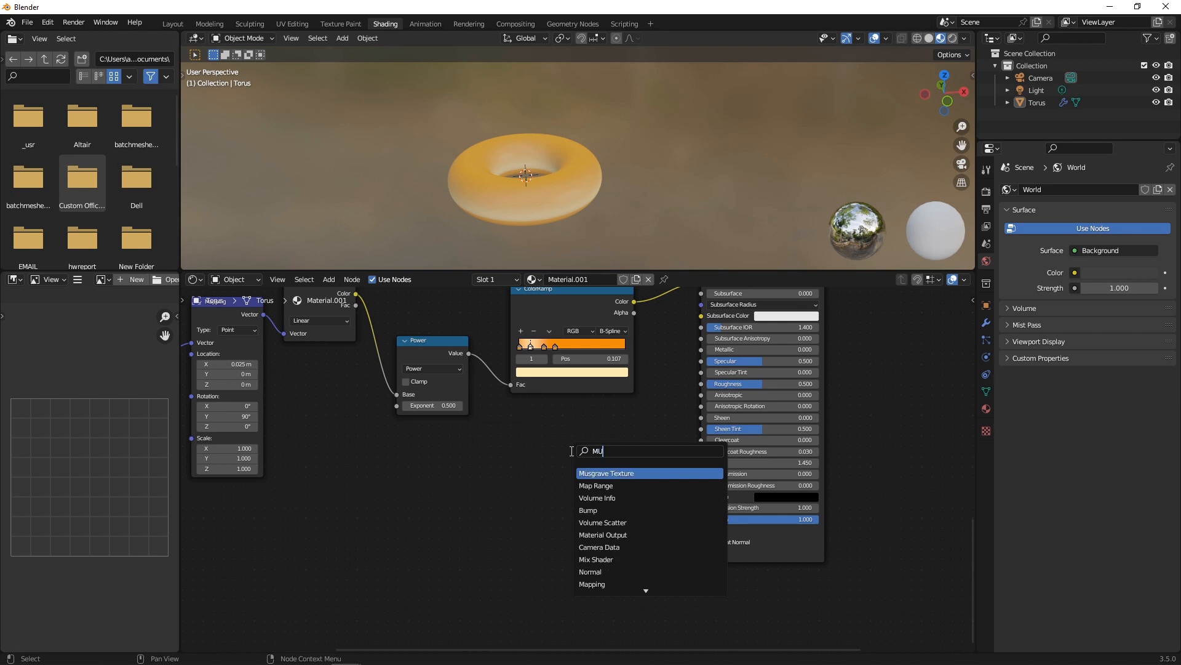
key("BackSpace")
key("BackSpace")
type("BUMP")
key("Return")
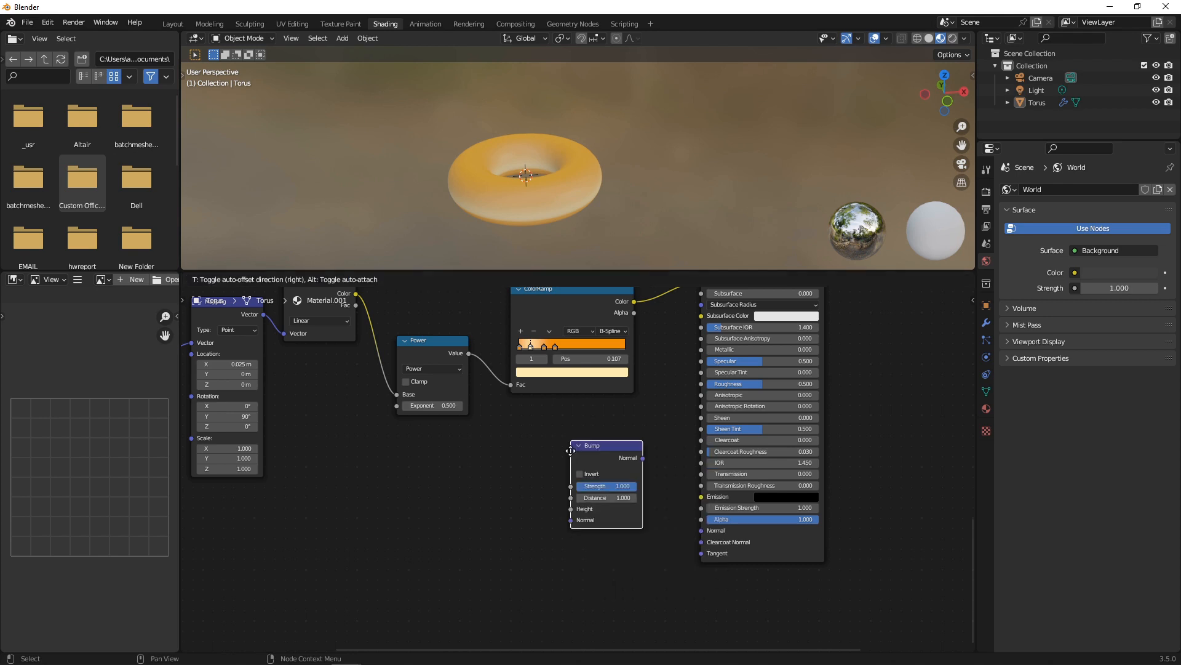
left_click(571, 451)
mouse_move(643, 458)
left_mouse_down()
mouse_move(693, 538)
mouse_move(701, 531)
left_mouse_up()
left_click(595, 462)
Reset the Power node's Exponent to 0.5.
left_click(407, 405)
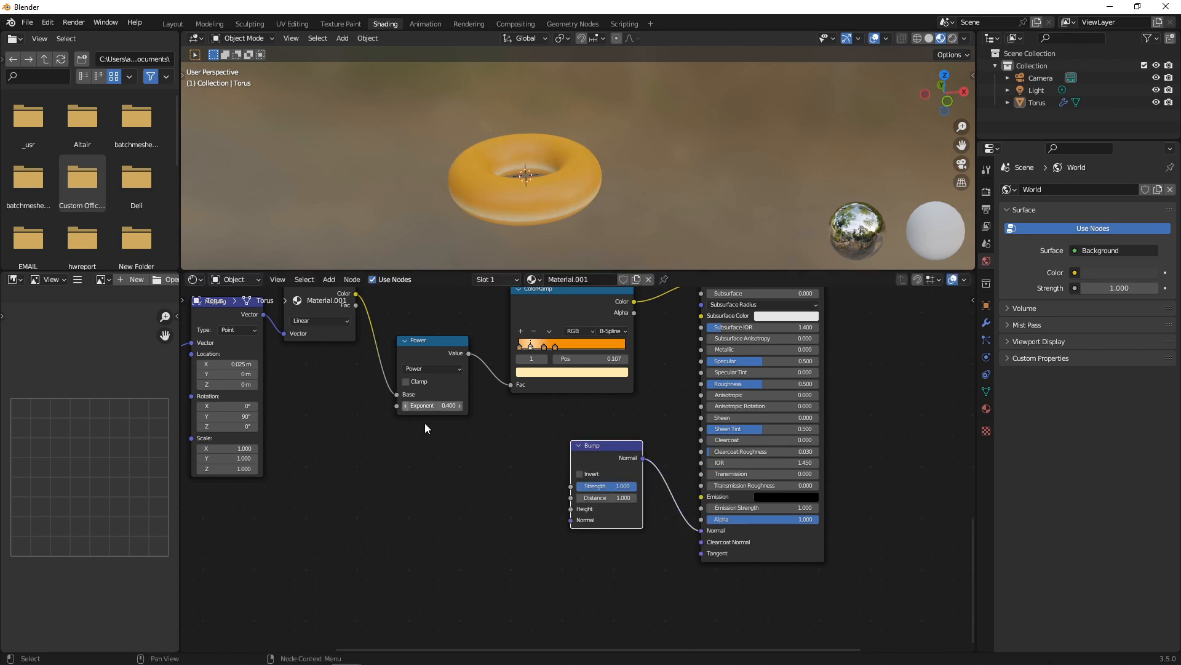
left_click(440, 478)
left_click(422, 406)
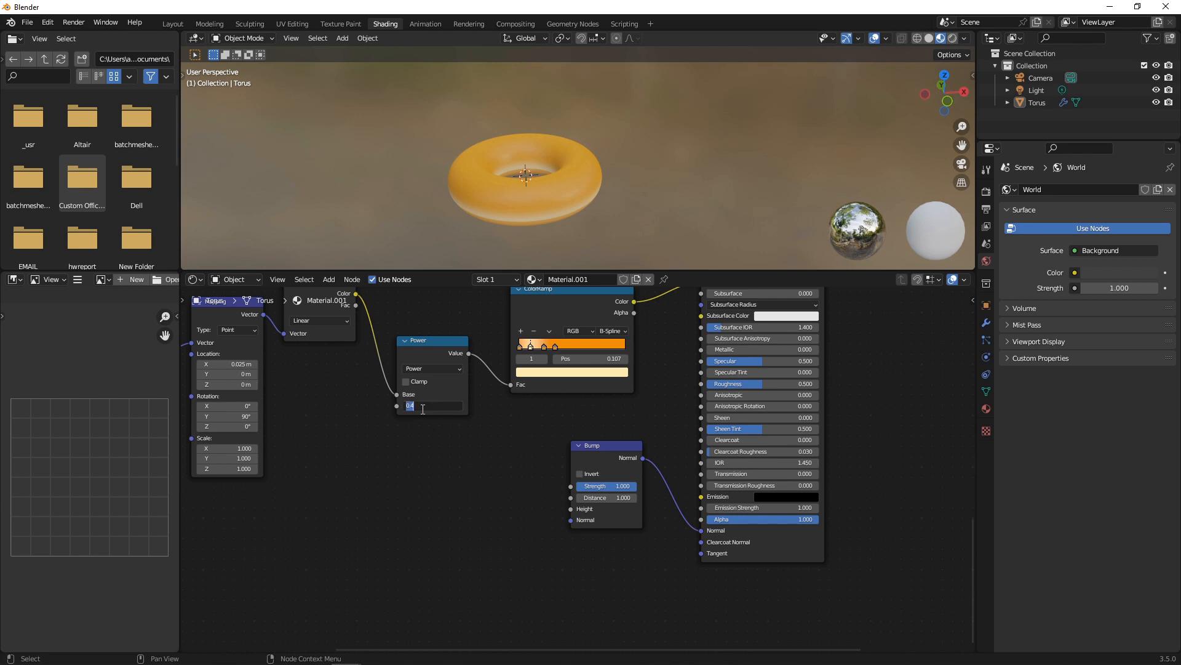
type("0.5")
key("Return")
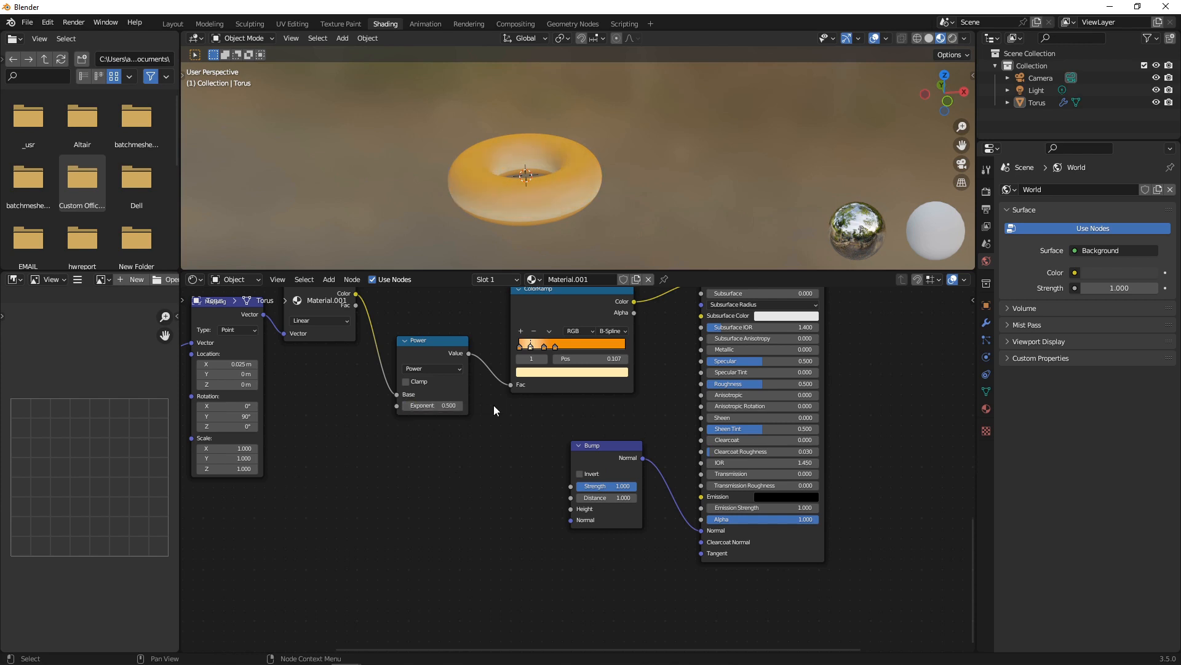
Add a Musgrave Texture feeding Bump Height, mapped with Object coordinates via Ctrl+T.
key("shift+a")
type("M")
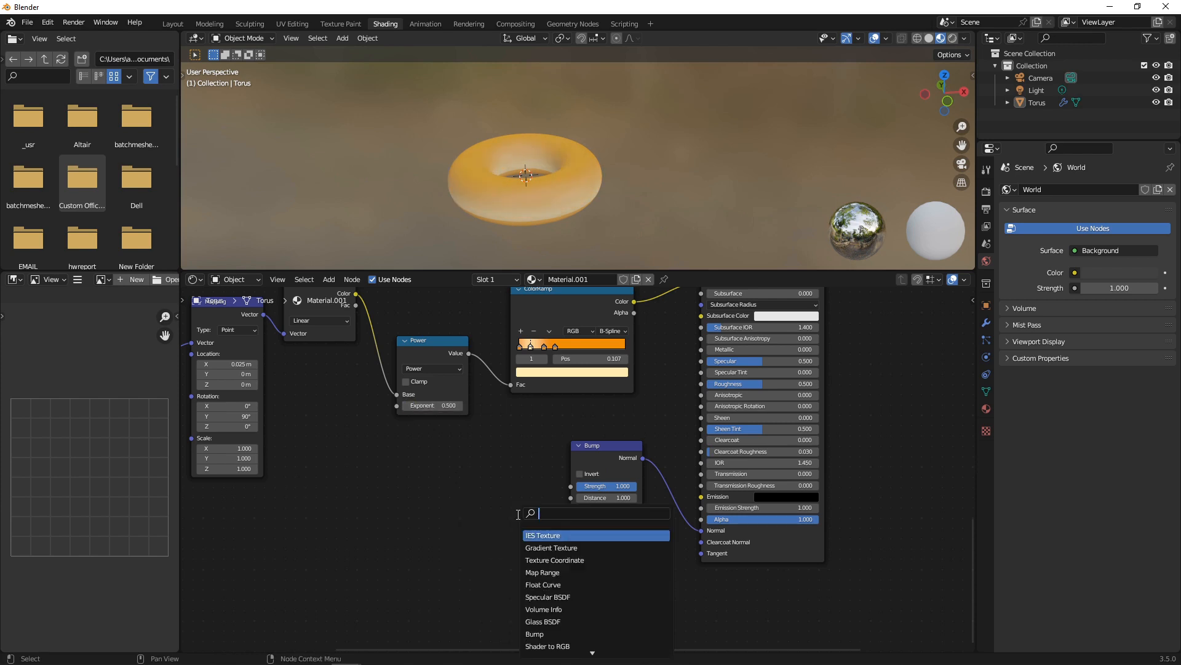
type("us")
key("Return")
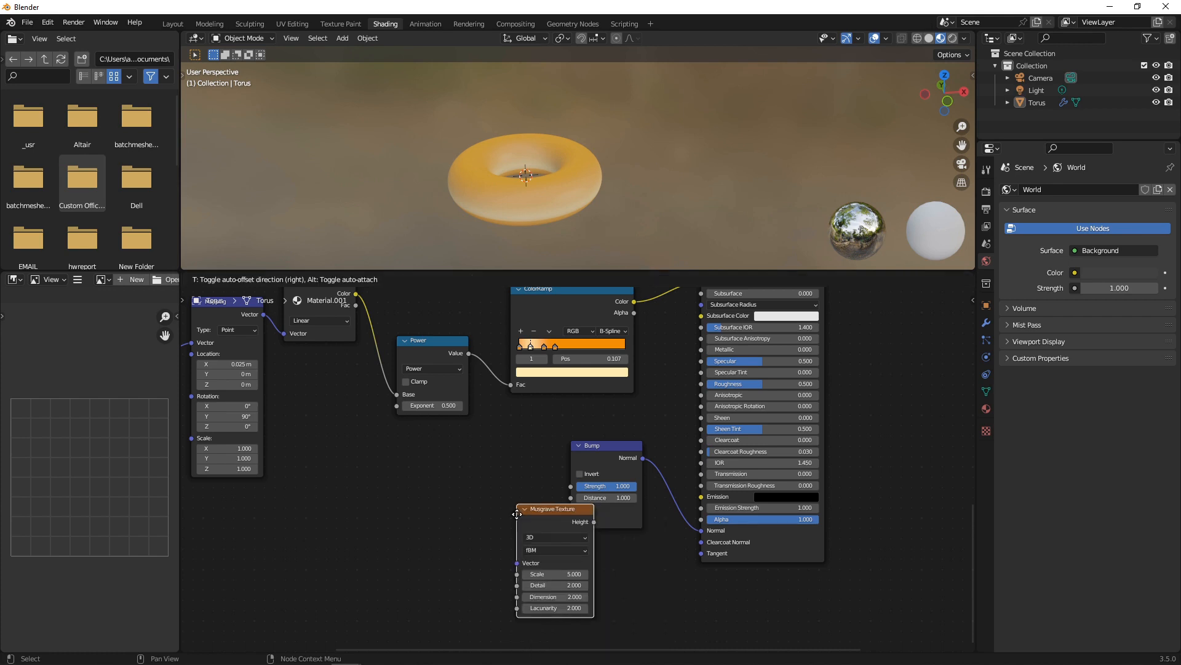
left_click(398, 472)
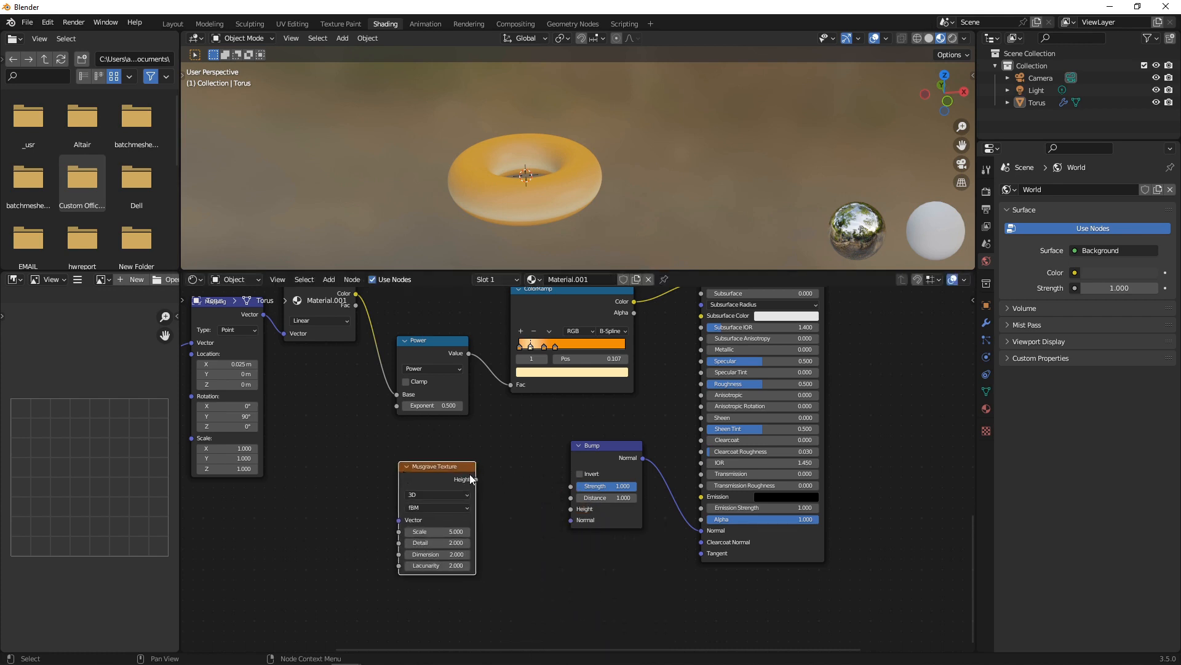
left_click_drag(476, 478, 571, 508)
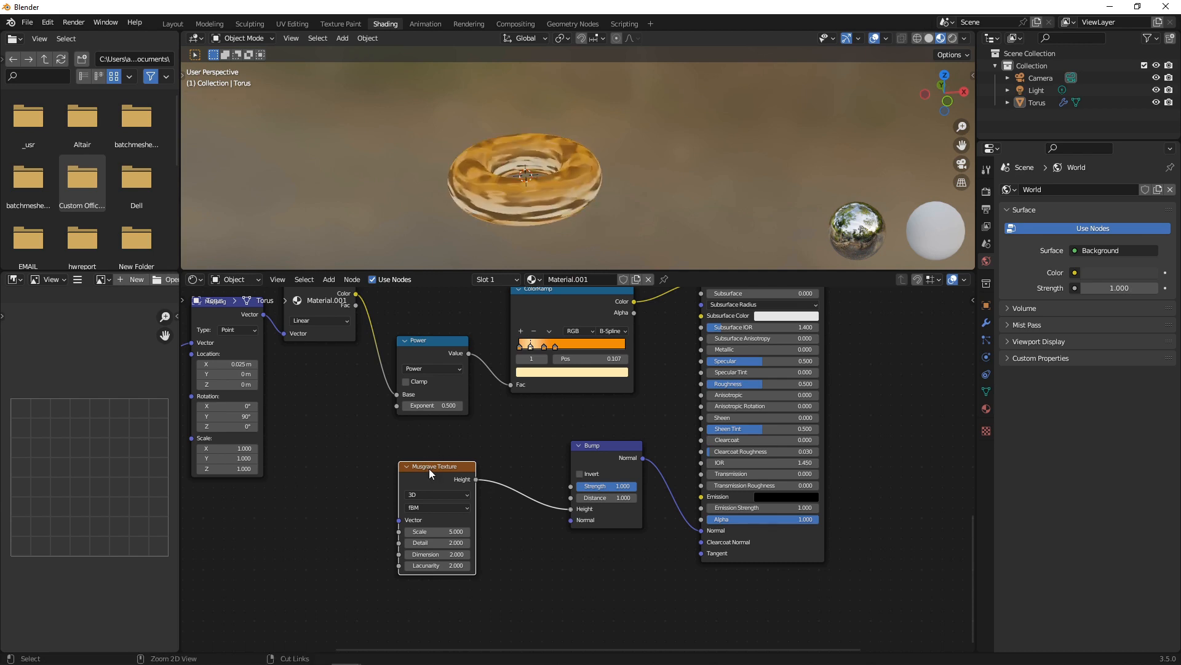
key("ctrl+t")
left_click_drag(286, 534, 307, 528)
Raise the Musgrave Scale to 515.1 and lower the Bump Strength to 0.567.
scroll(526, 508, "up", 1)
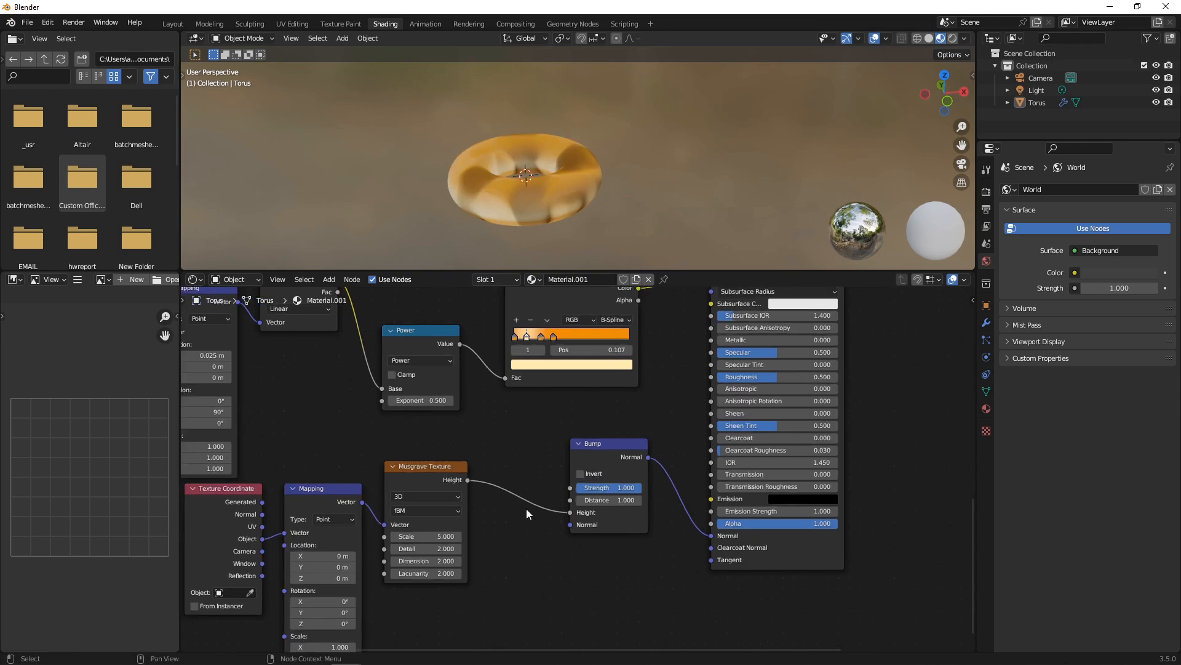
scroll(526, 509, "up", 2)
middle_click_drag(526, 509, 619, 471)
scroll(619, 470, "up", 3)
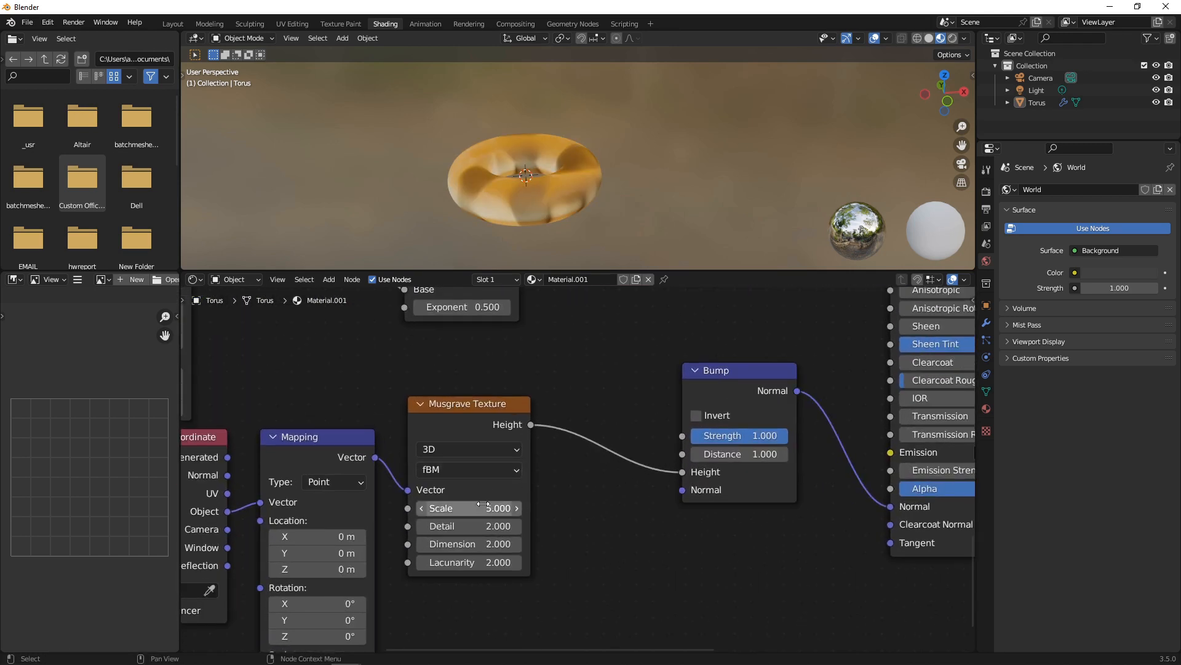
left_click_drag(483, 507, 572, 507)
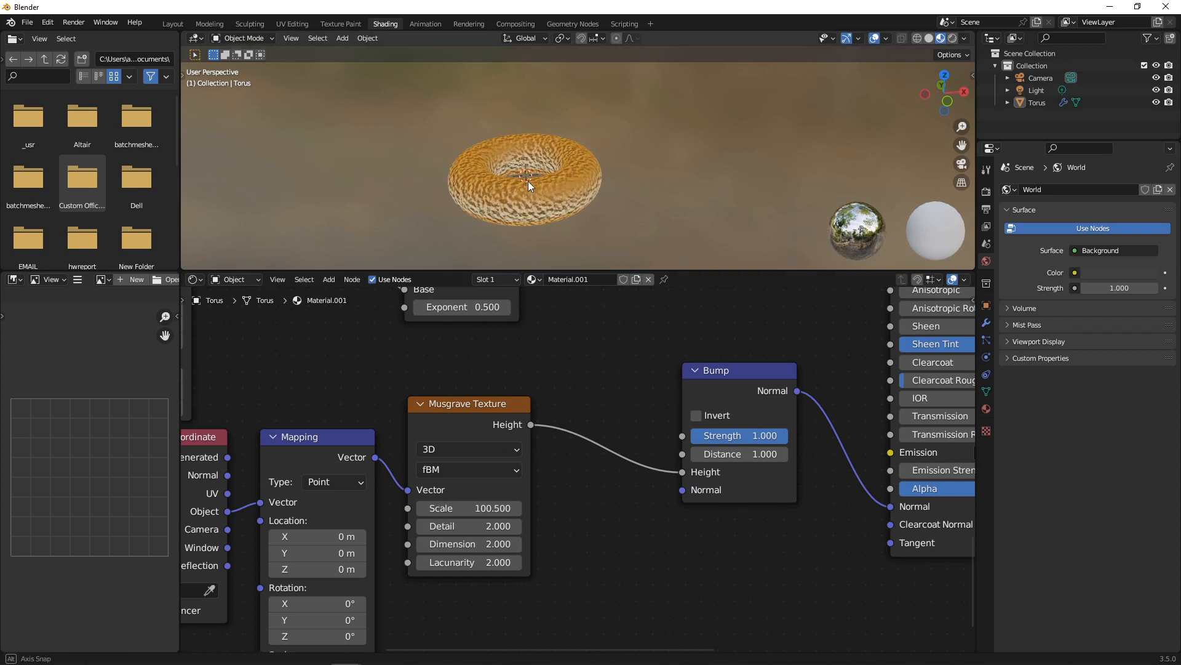
scroll(528, 181, "up", 5)
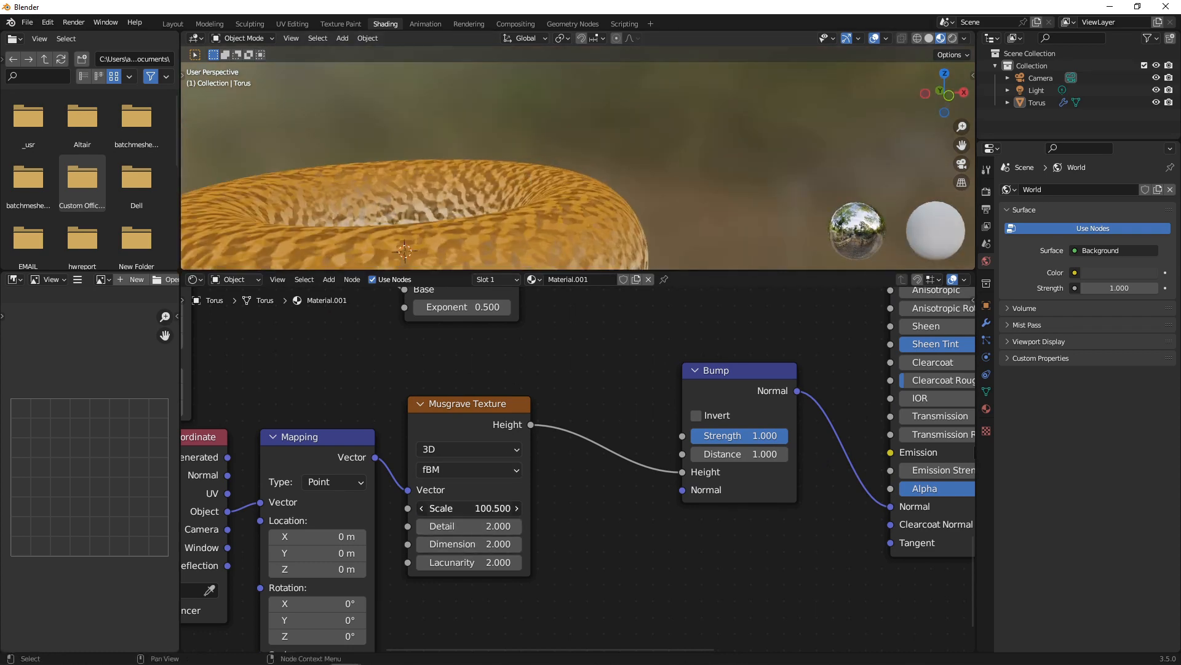
left_click_drag(480, 507, 613, 508)
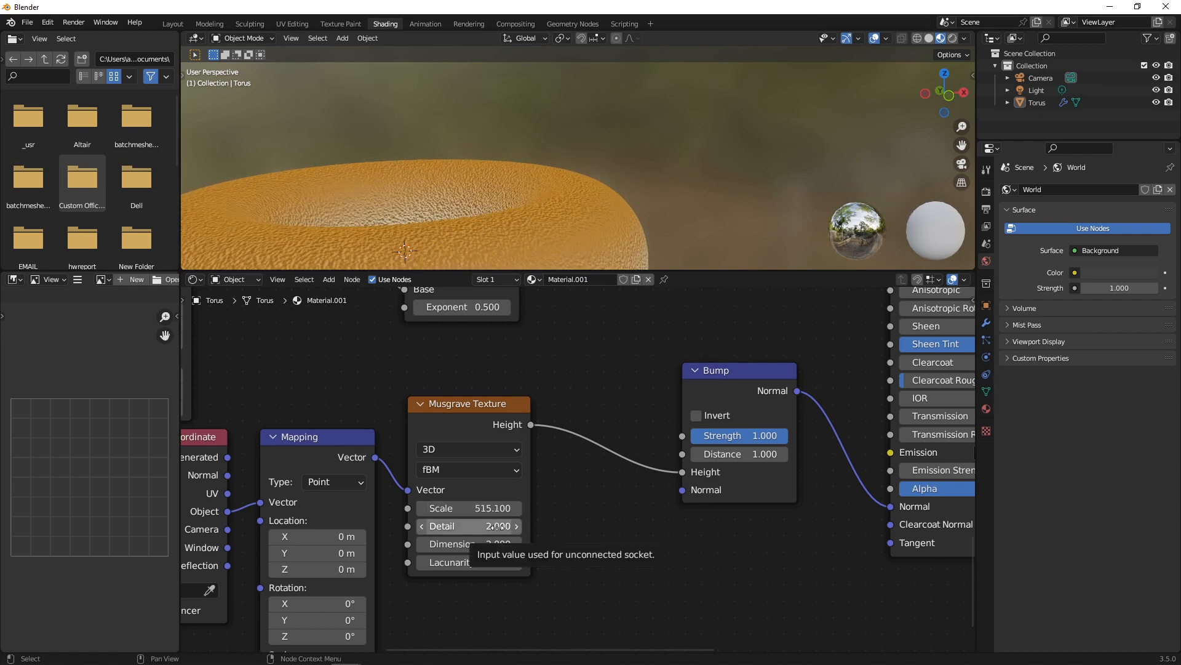
left_click_drag(788, 435, 746, 435)
scroll(519, 209, "down", 2)
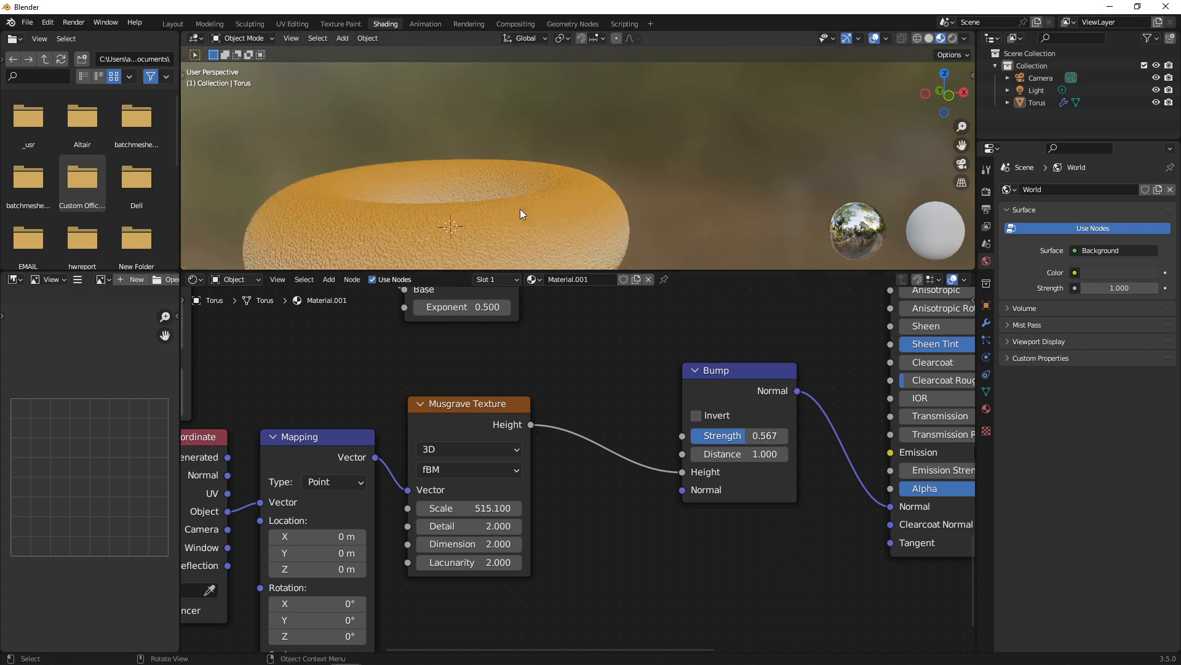
middle_click_drag(519, 208, 478, 286)
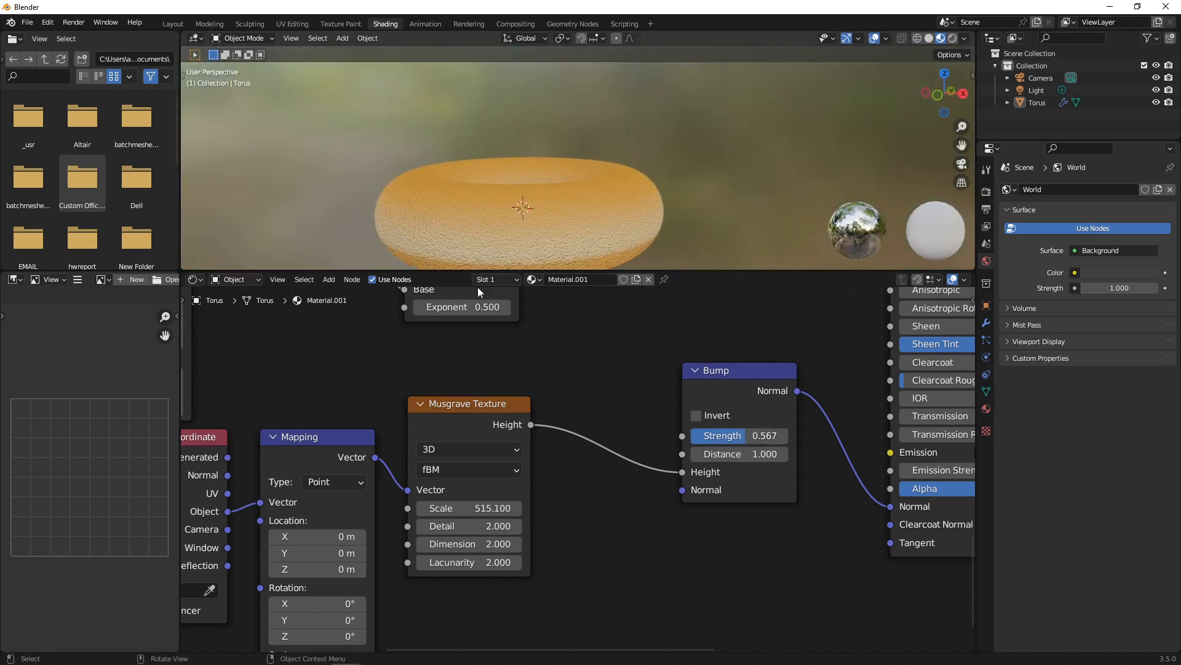
Lower the Power node's Exponent to 0.300.
scroll(546, 366, "down", 4)
middle_click_drag(562, 363, 559, 485)
scroll(620, 400, "up", 7)
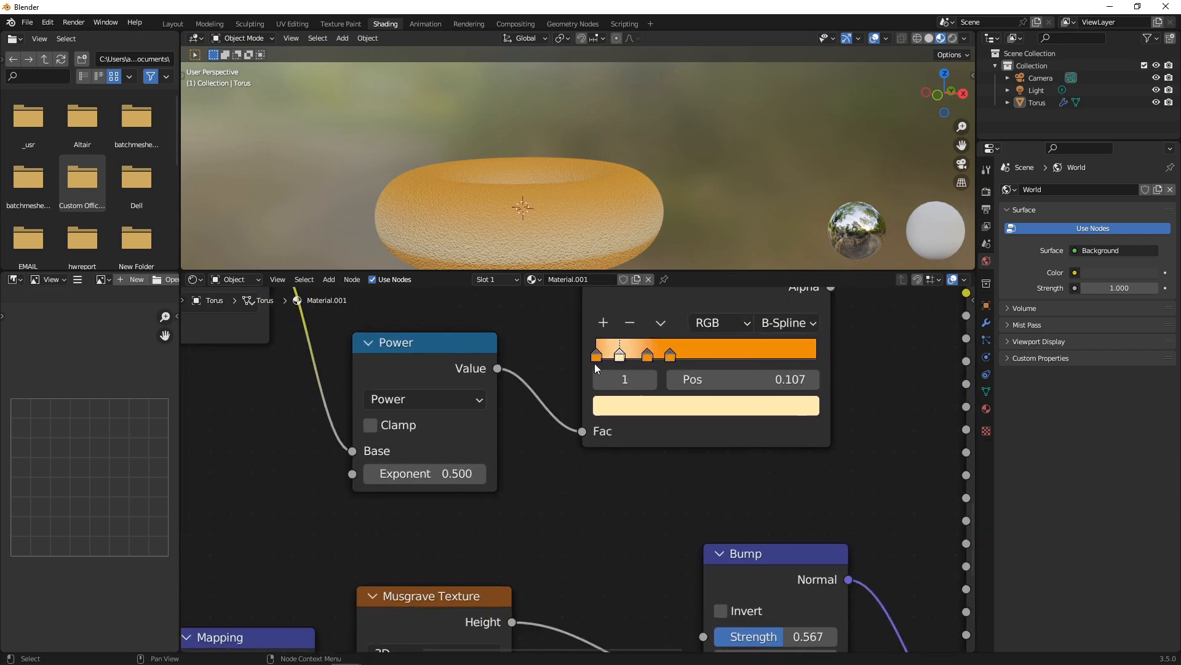
mouse_move(431, 473)
left_mouse_down()
mouse_move(486, 473)
mouse_move(383, 460)
mouse_move(582, 433)
mouse_move(295, 406)
left_mouse_up()
Set the gradient Mapping node's Location X offset to about 0.025 m.
middle_click_drag(479, 447, 589, 470)
scroll(588, 469, "down", 3)
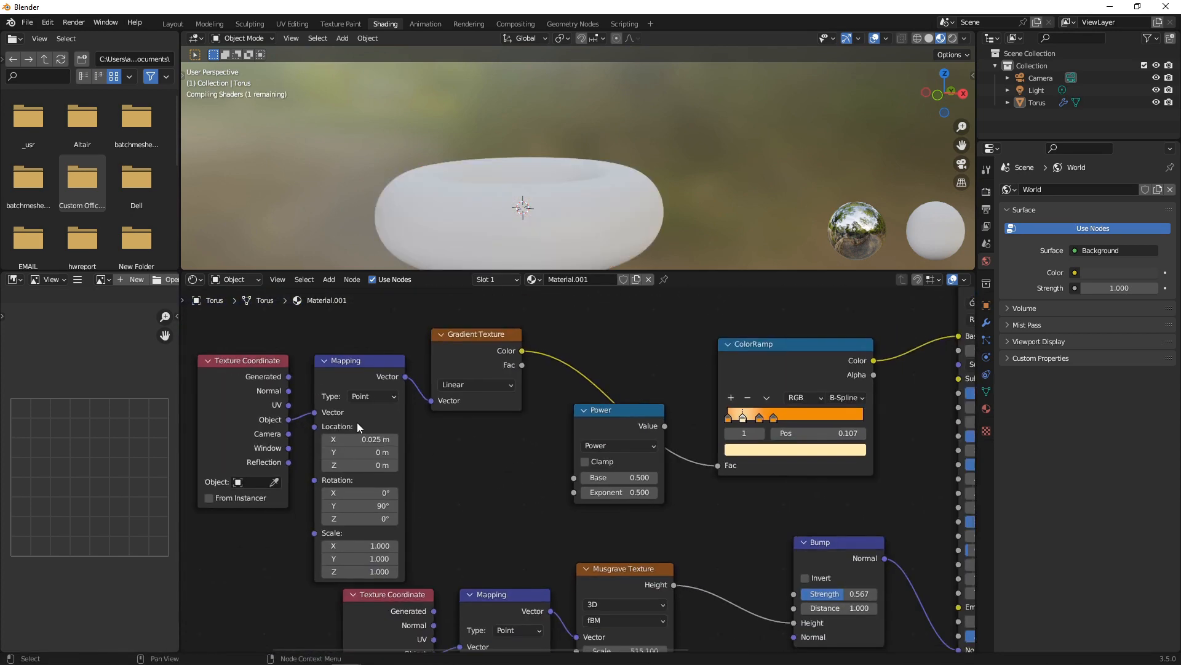
left_click_drag(359, 442, 507, 443)
middle_click_drag(359, 441, 493, 448)
scroll(493, 448, "up", 3)
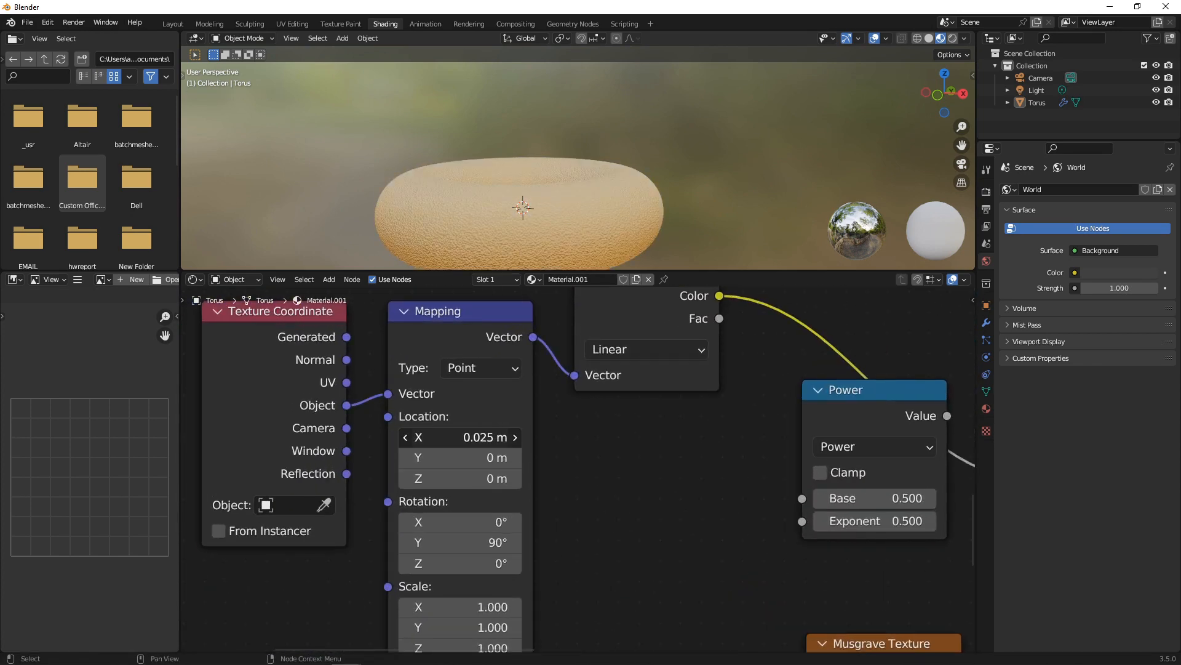
left_click(482, 438)
left_click(482, 438)
left_click(607, 451)
mouse_move(436, 432)
left_mouse_down()
mouse_move(486, 432)
mouse_move(443, 437)
left_mouse_up()
scroll(685, 459, "down", 3)
scroll(768, 438, "up", 3)
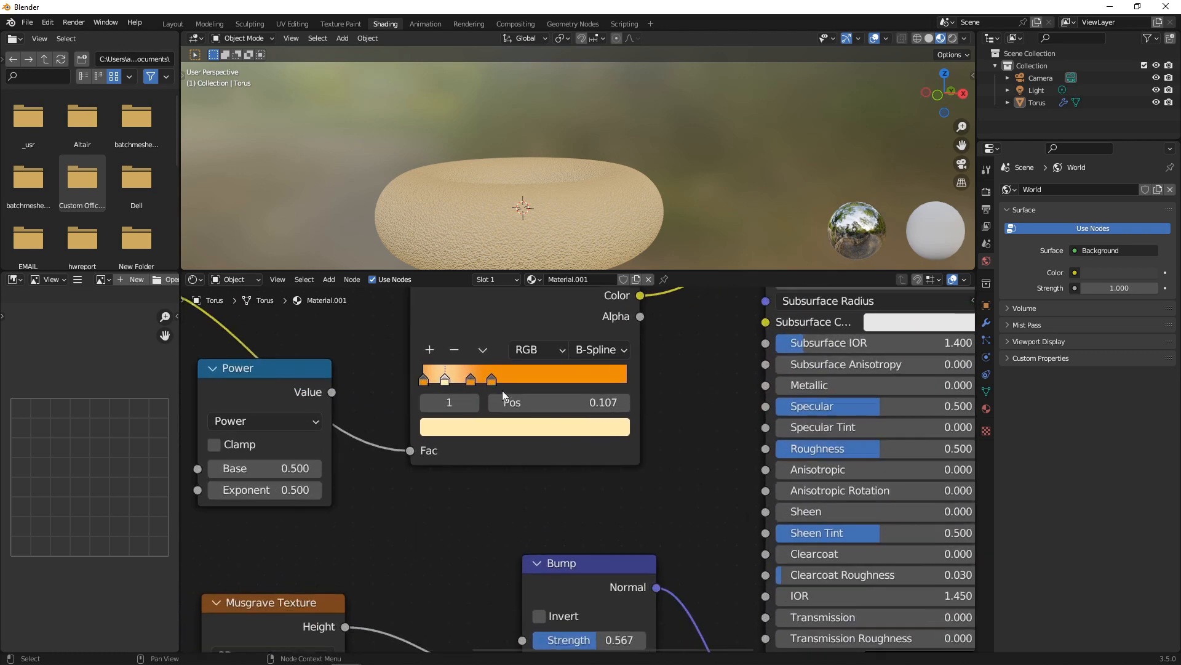
Move the cream ramp stop to 0.155 and the second stop to 0.195.
left_click_drag(495, 379, 429, 379)
scroll(522, 204, "down", 2)
middle_click_drag(522, 204, 516, 171)
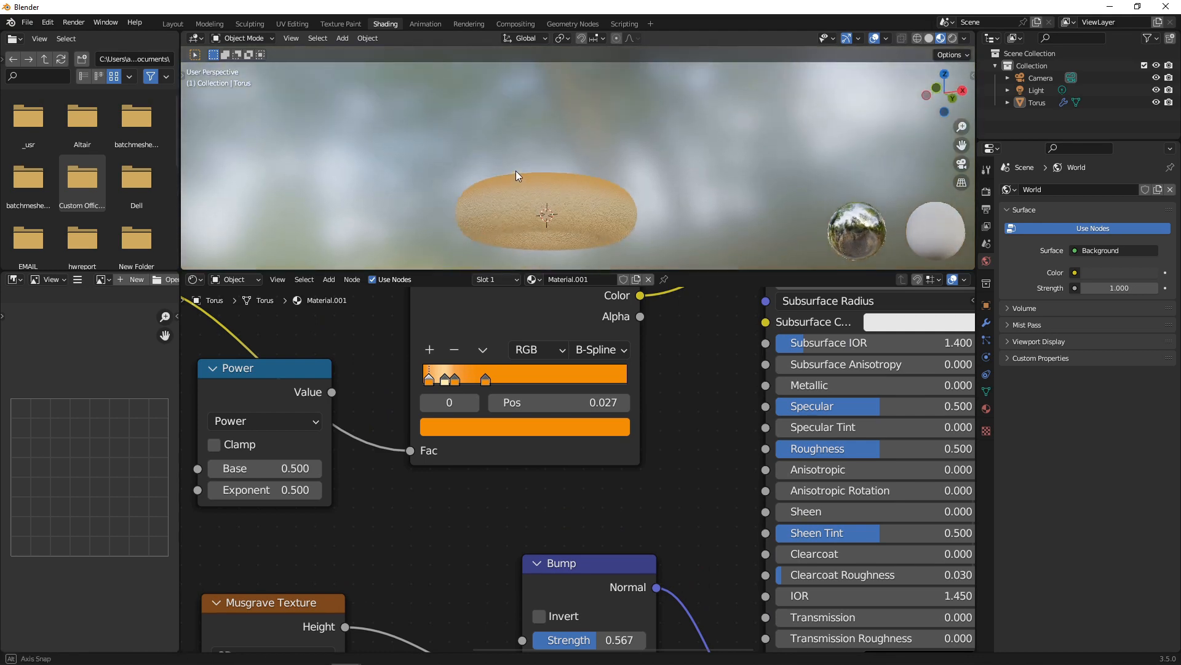
scroll(504, 299, "up", 1)
scroll(503, 303, "up", 1)
mouse_move(415, 351)
left_mouse_down()
mouse_move(433, 350)
mouse_move(381, 351)
mouse_move(417, 348)
mouse_move(398, 352)
left_mouse_up()
scroll(496, 201, "up", 3)
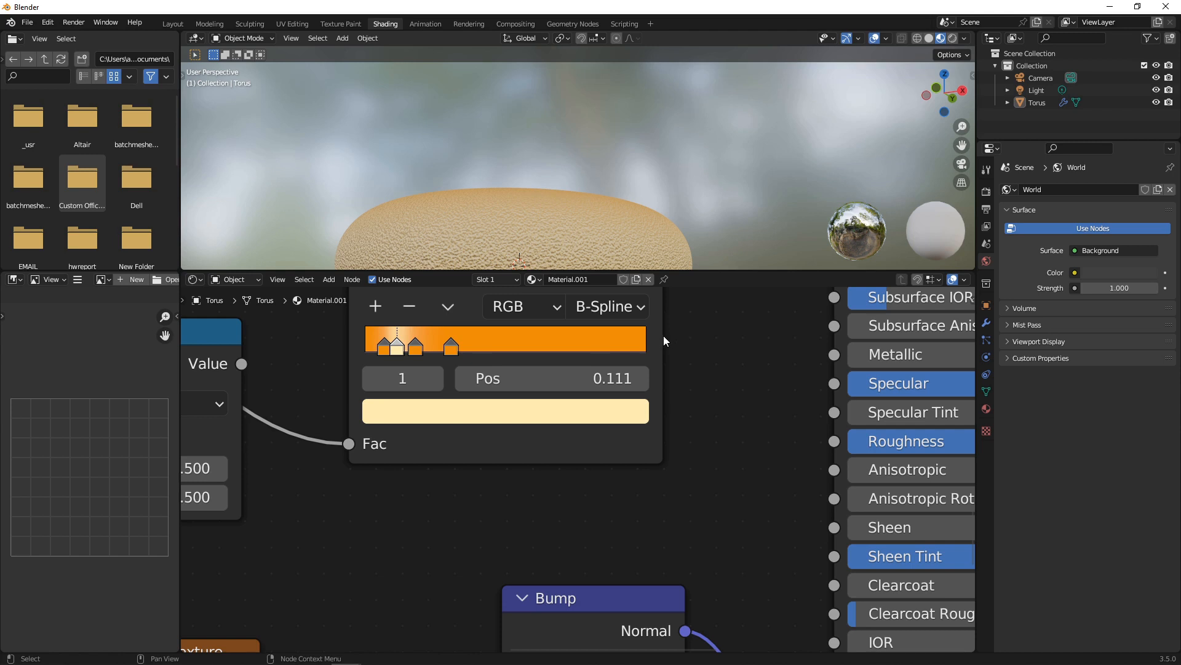
Widen the ColorRamp and bunch its stops at 0.074, 0.111 and 0.177.
left_click_drag(663, 334, 812, 335)
scroll(430, 336, "up", 1)
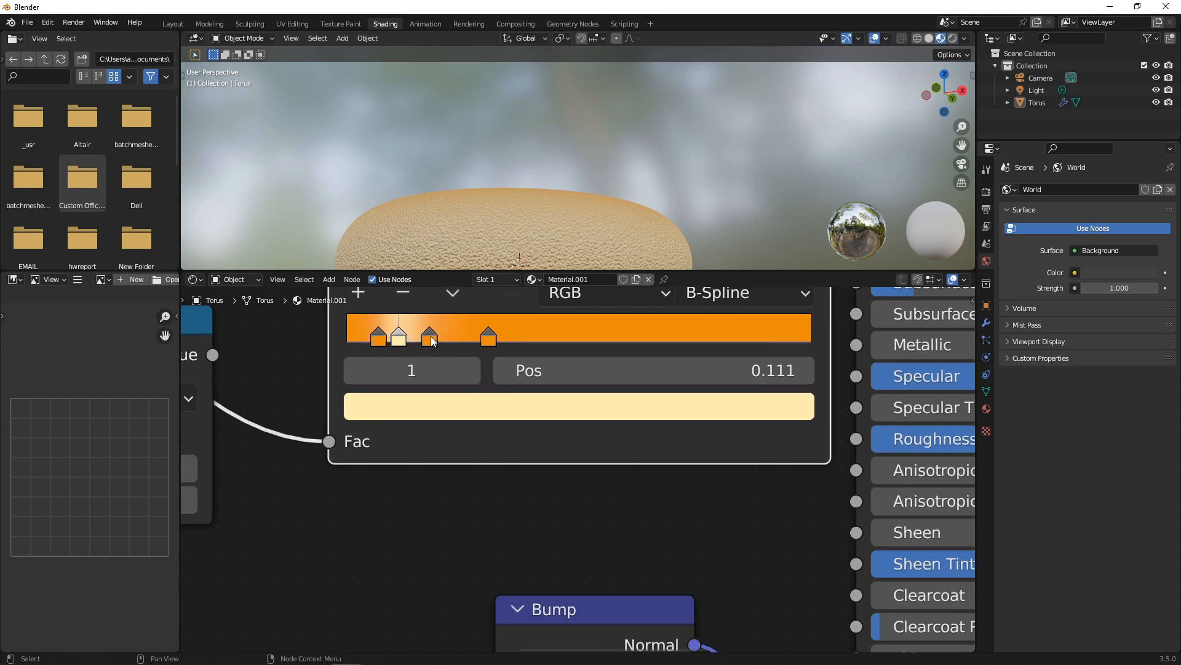
left_click_drag(430, 336, 383, 340)
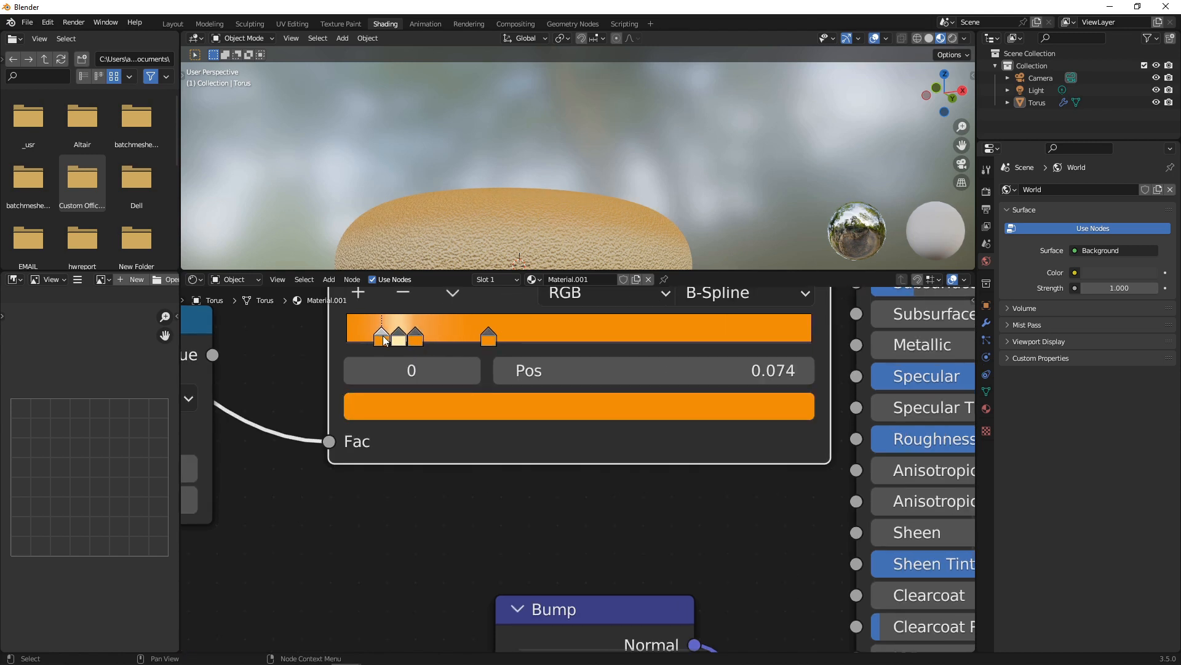
middle_click_drag(430, 206, 481, 242)
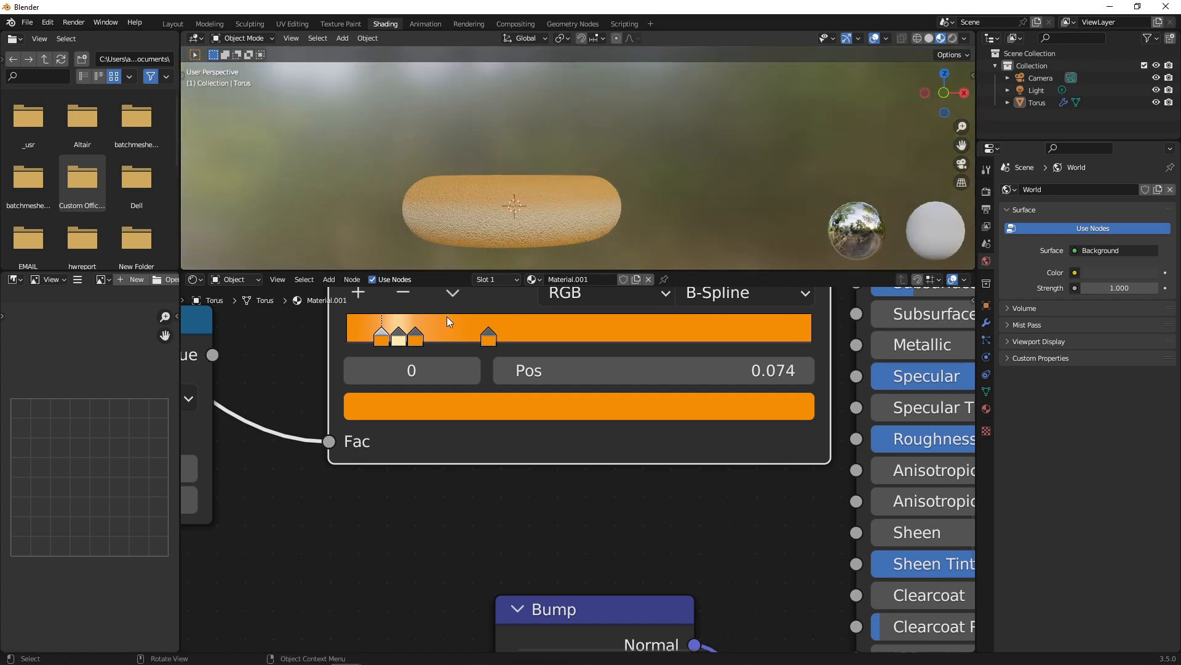
scroll(446, 316, "down", 2)
middle_click_drag(333, 401, 701, 393)
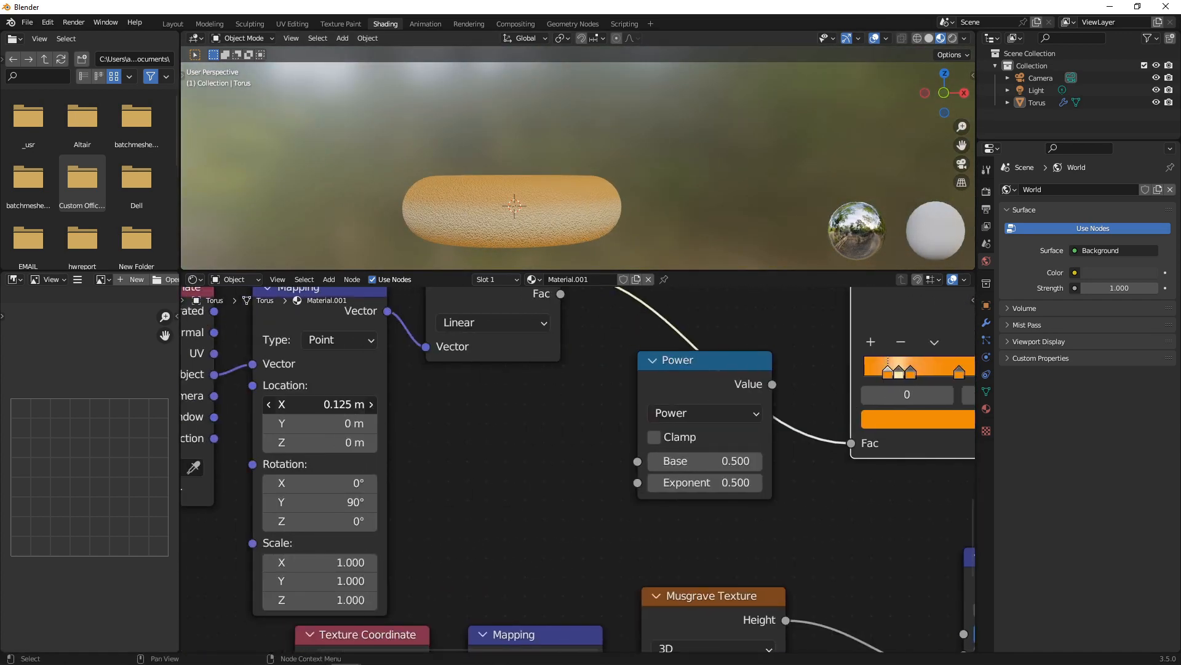
Try Mapping Location X offsets of 0.15, 0.014 and 0.14 m.
left_click(320, 404)
type("0.15")
key("Return")
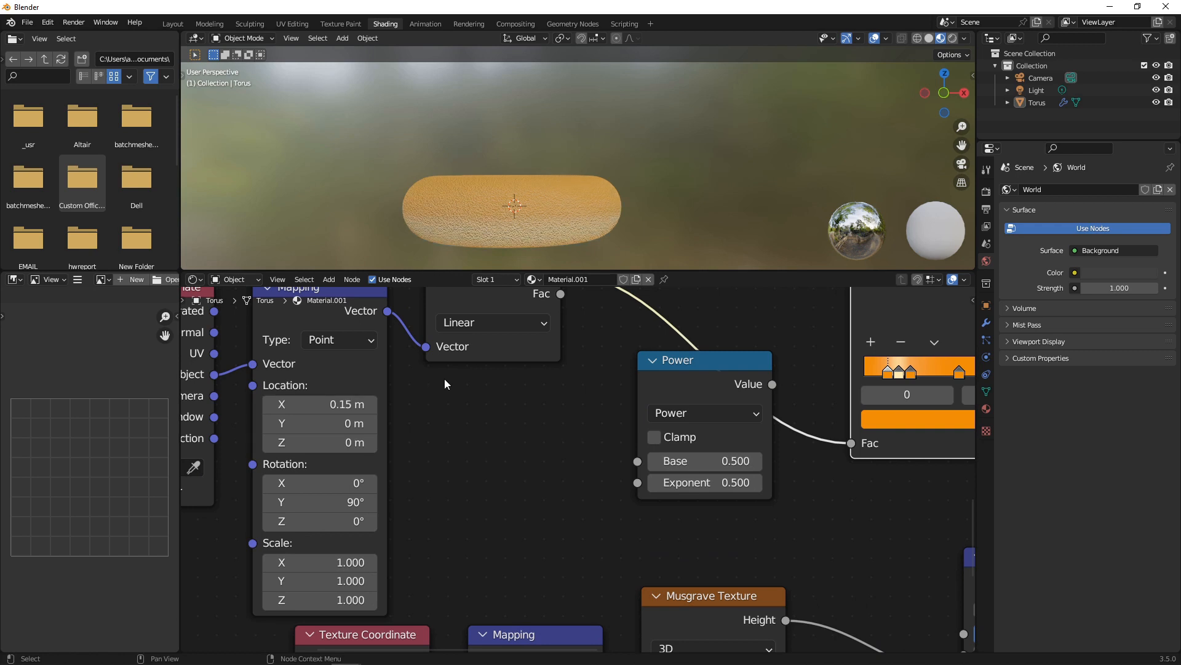
left_click(348, 396)
type("0.014")
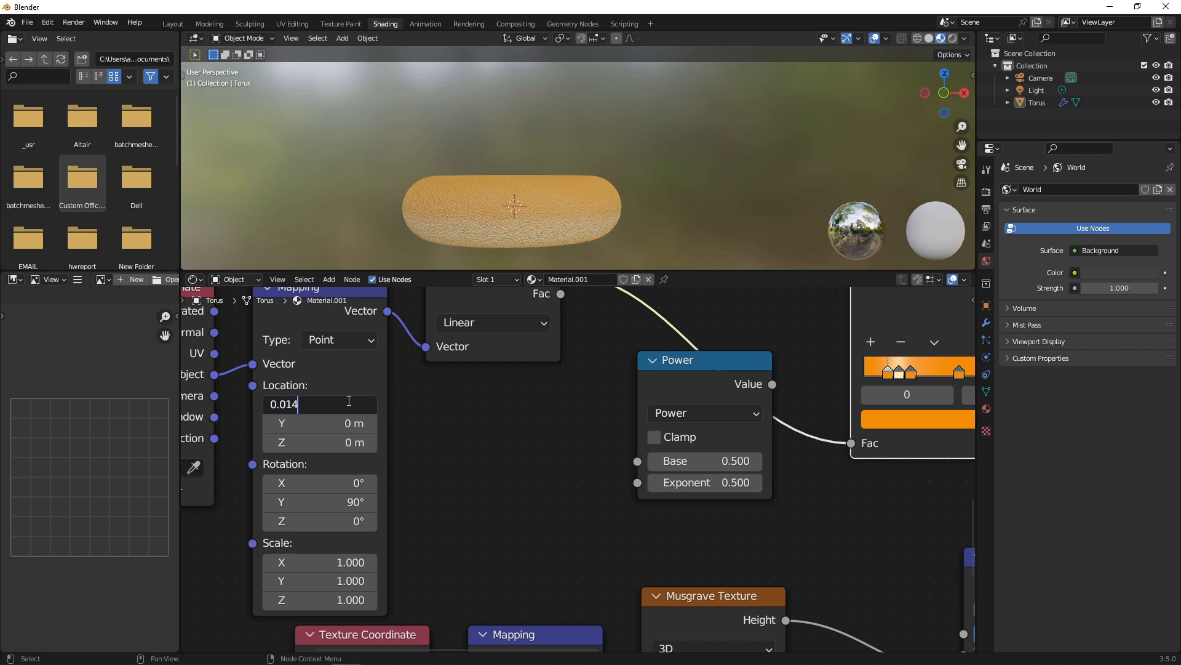
key("Return")
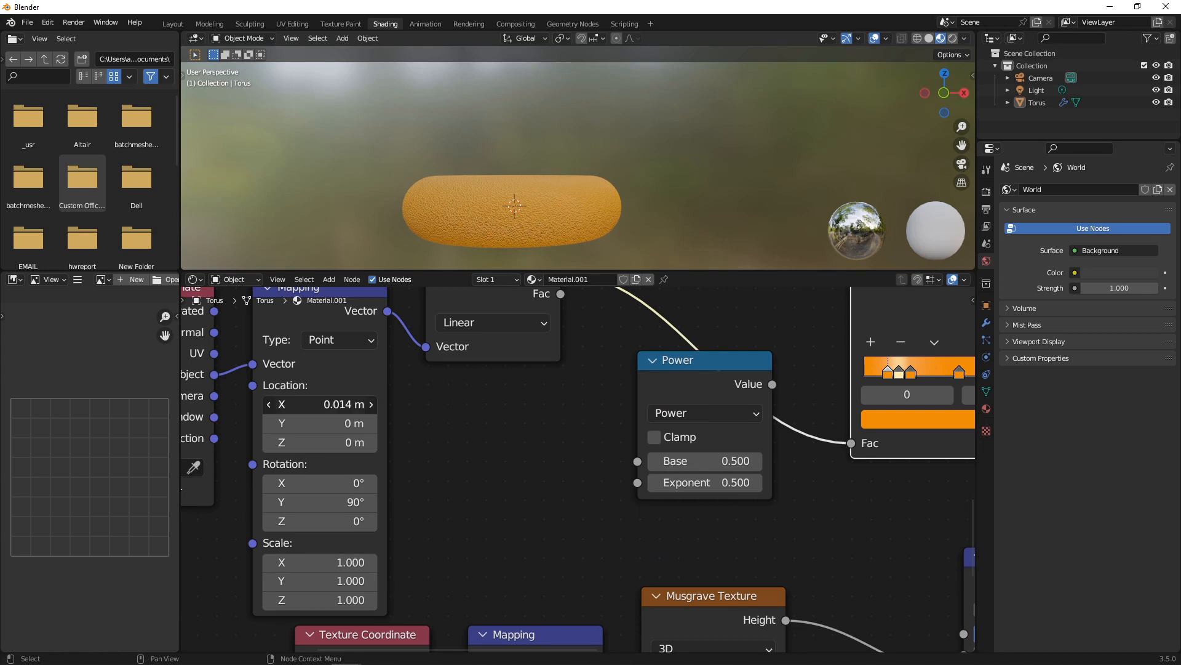
left_click(348, 402)
type("0.14")
key("Return")
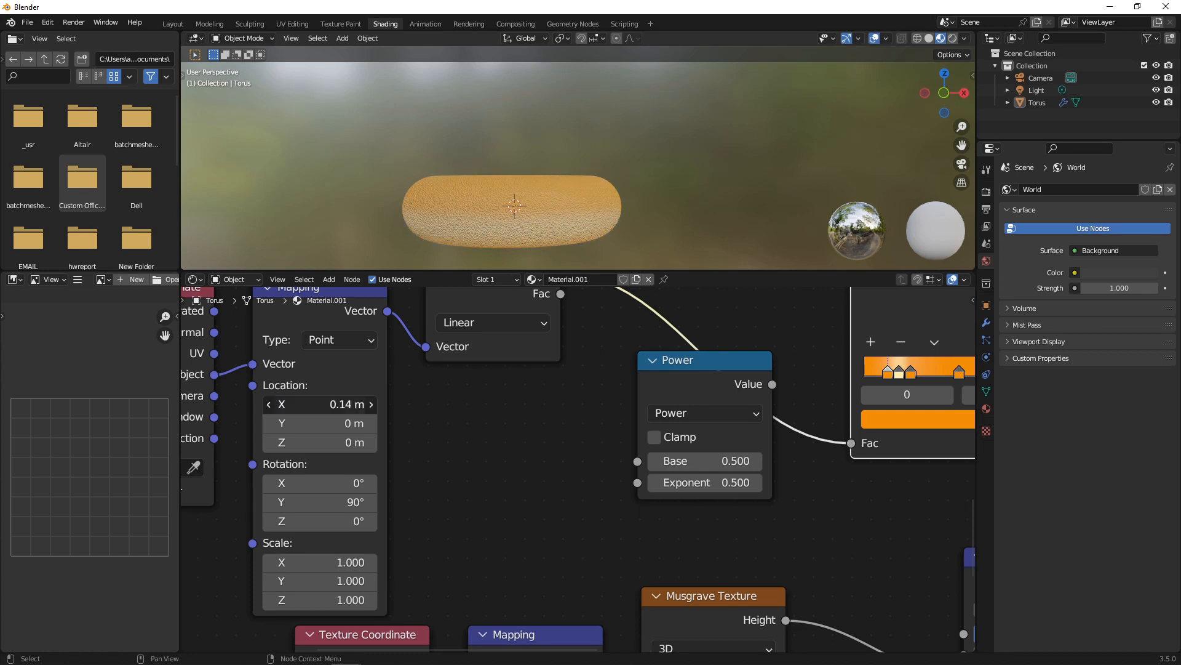
mouse_move(344, 404)
left_mouse_down()
mouse_move(363, 404)
mouse_move(338, 404)
mouse_move(350, 404)
left_mouse_up()
Fine-tune Location X through 0.13 and 0.125, settling on 0.12 m.
left_click(347, 404)
type("0.13")
key("Return")
left_click(345, 403)
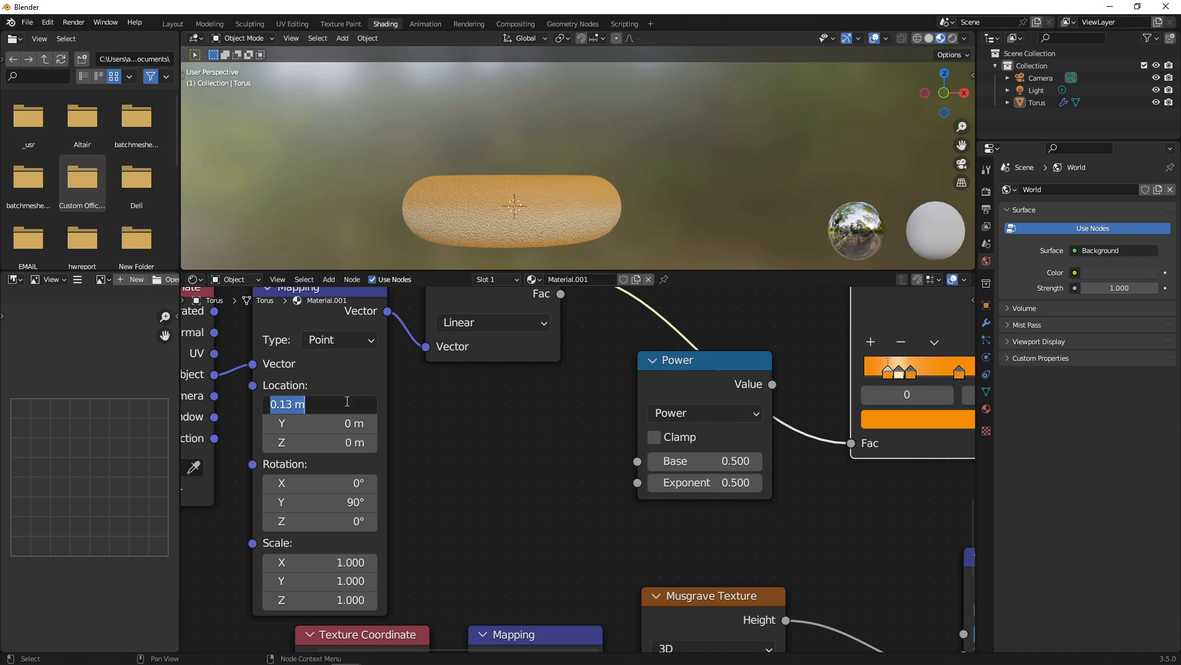
type("0.125")
key("Return")
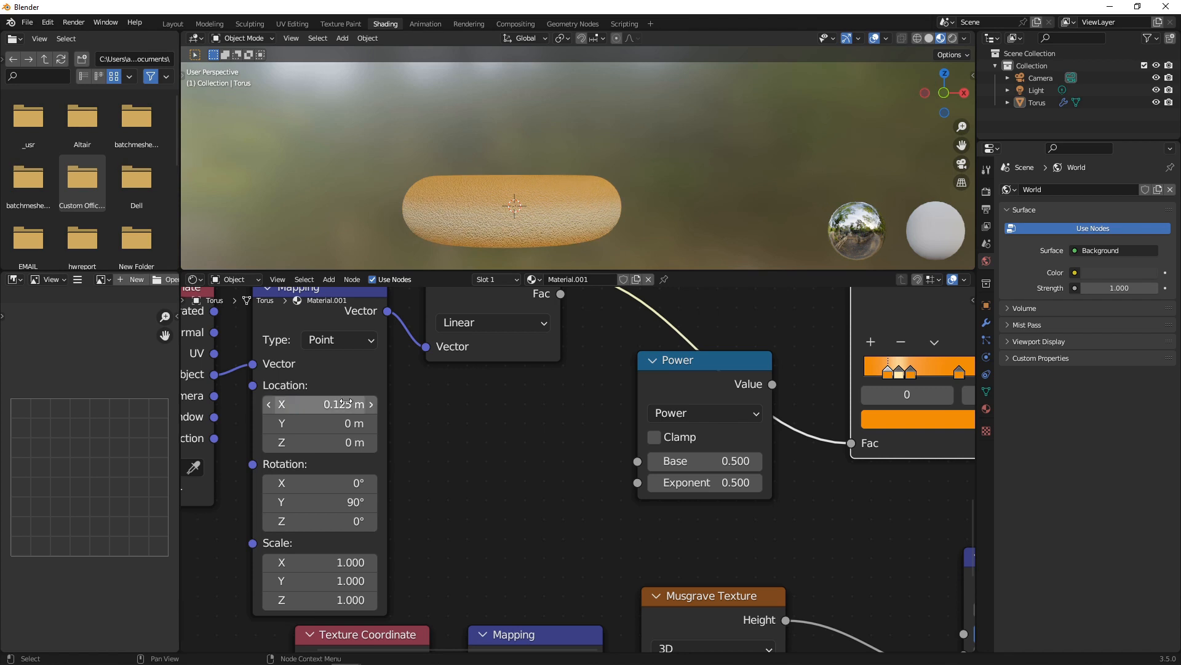
left_click(345, 403)
type("0.12")
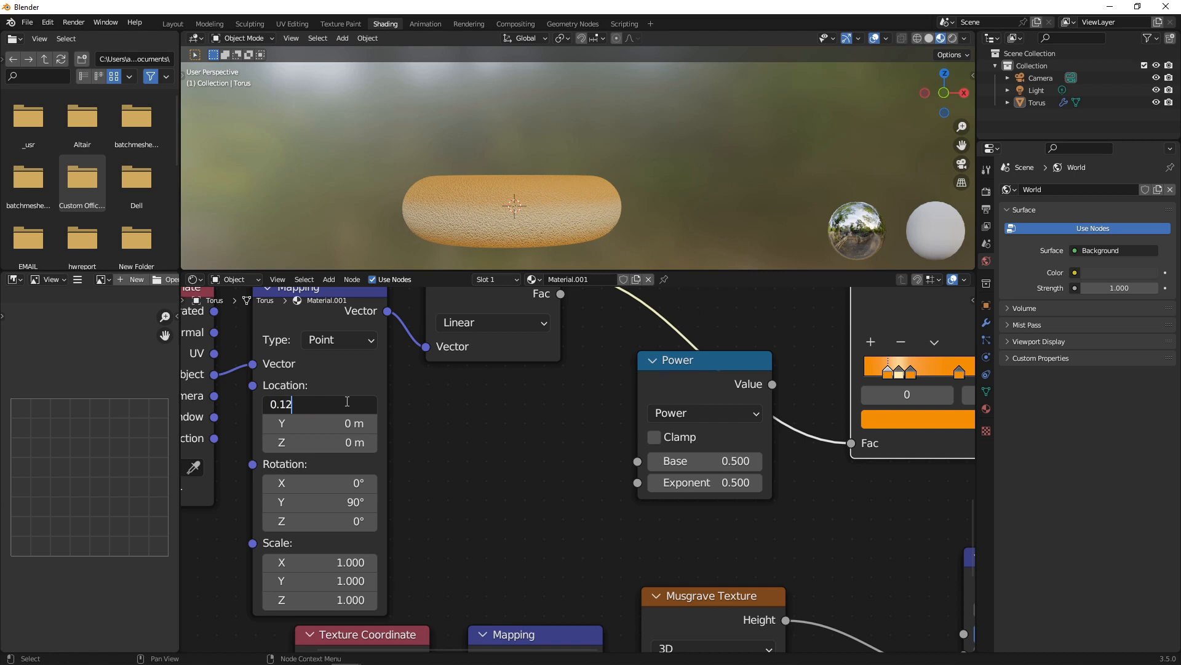
key("Return")
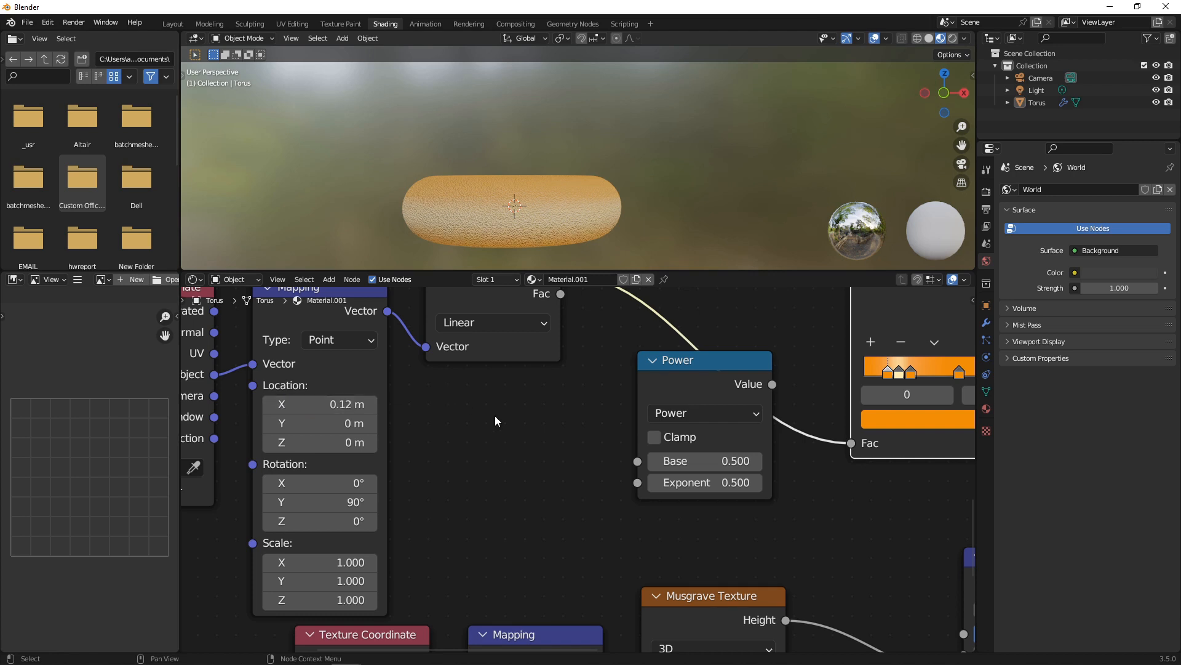
middle_click_drag(583, 205, 519, 227)
Delete the Power node so the Gradient Texture feeds the ColorRamp directly.
scroll(707, 412, "down", 3)
scroll(754, 432, "down", 3)
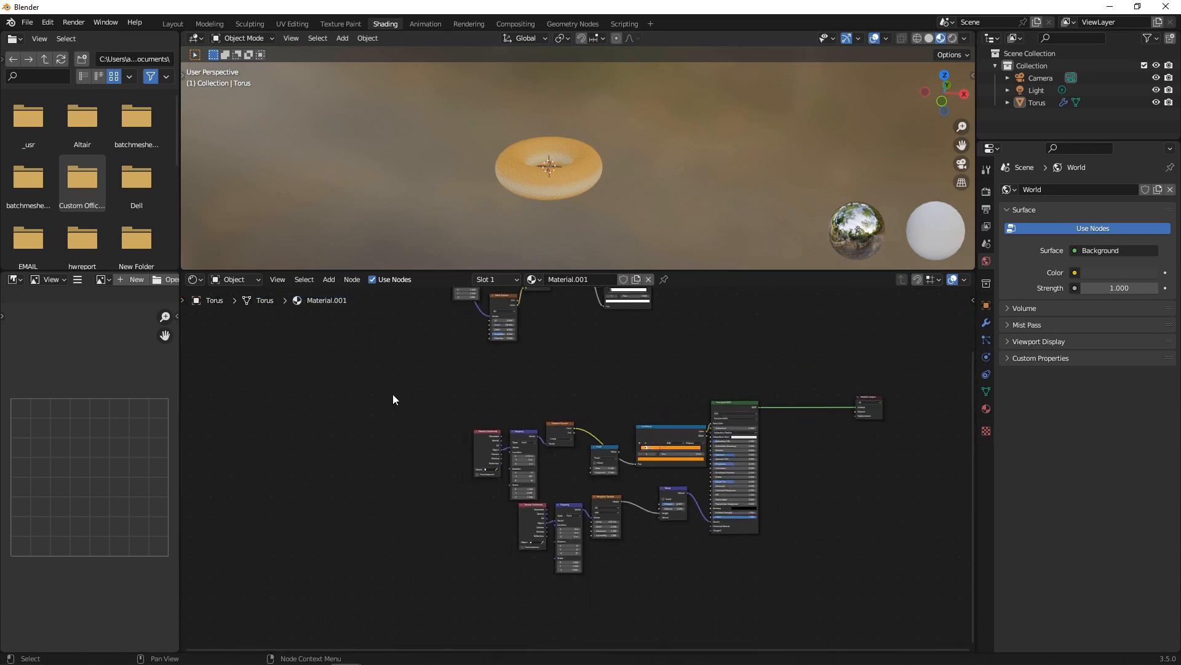
left_click_drag(393, 393, 778, 566)
scroll(756, 504, "up", 2)
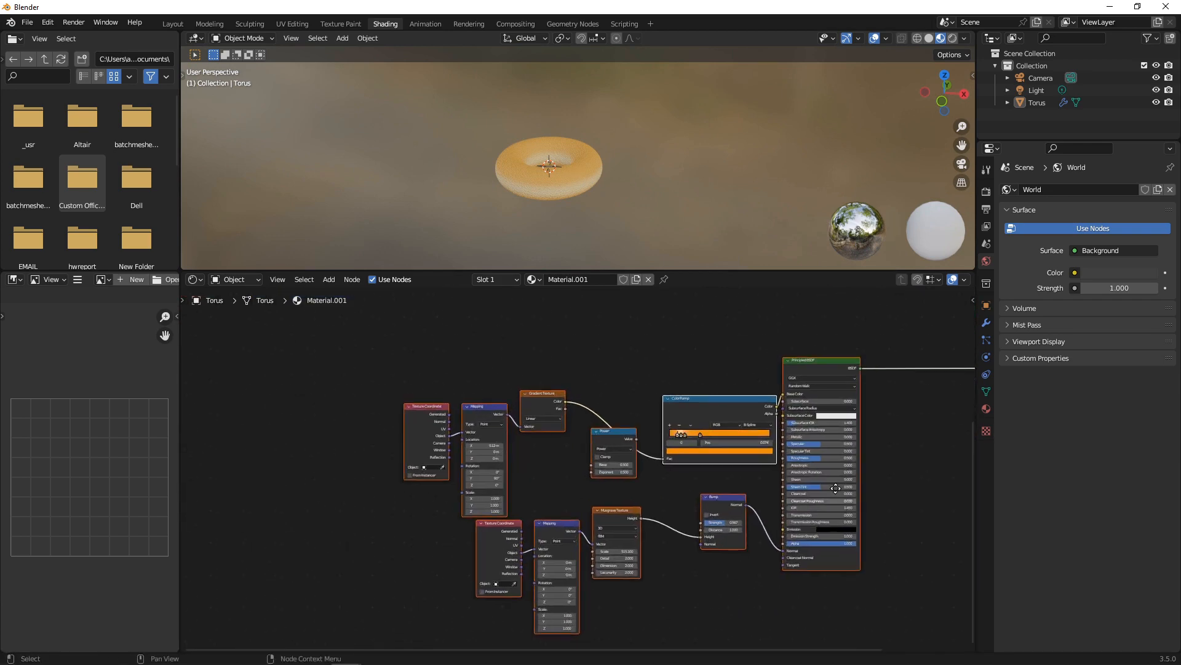
middle_click_drag(836, 488, 724, 420)
scroll(711, 436, "up", 4)
left_click(854, 439)
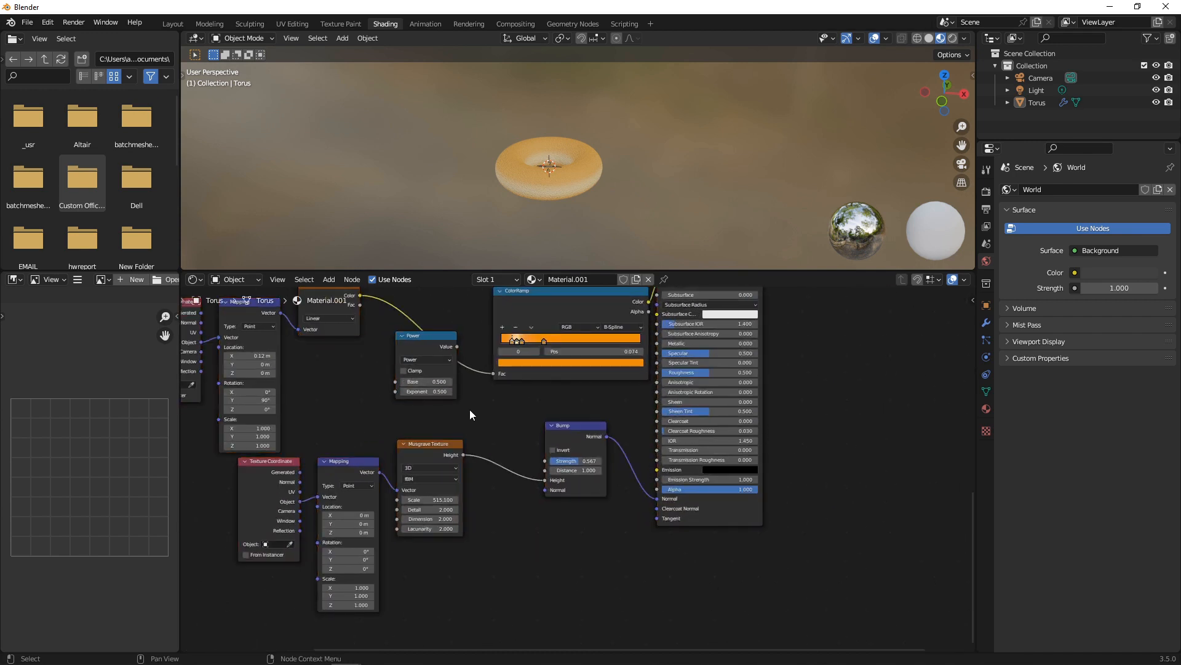
middle_click_drag(470, 408, 569, 421)
left_click(508, 348)
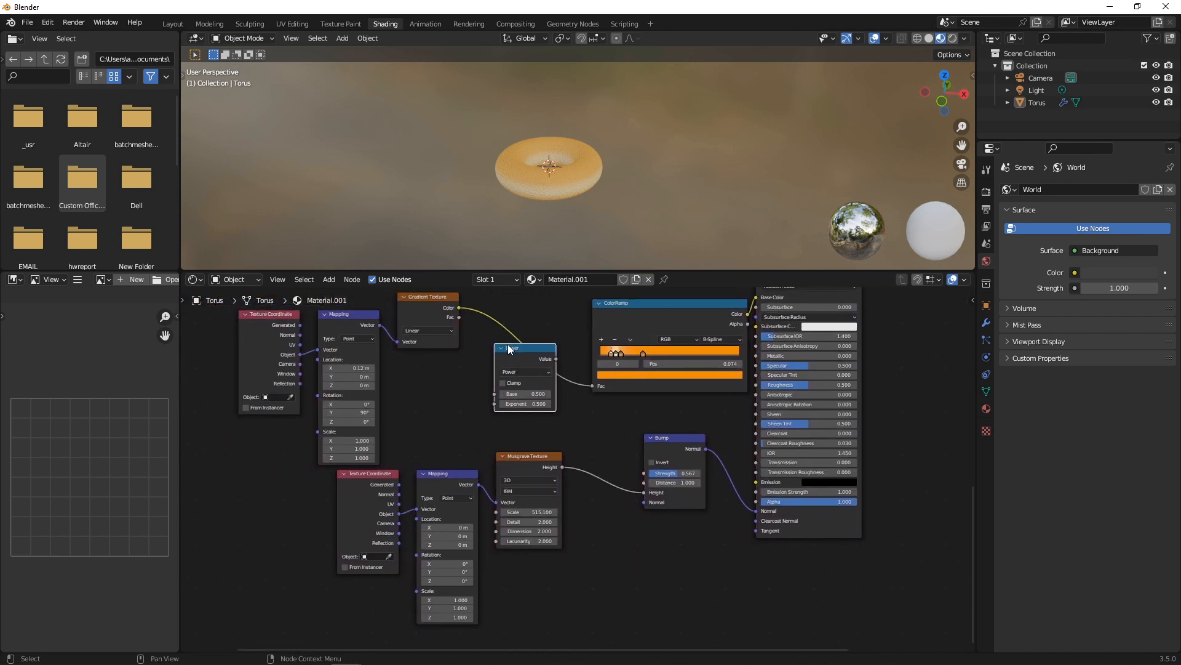
key("ctrl+x")
Box-select the nine shader nodes and move them left, away from Material Output.
scroll(554, 394, "down", 3)
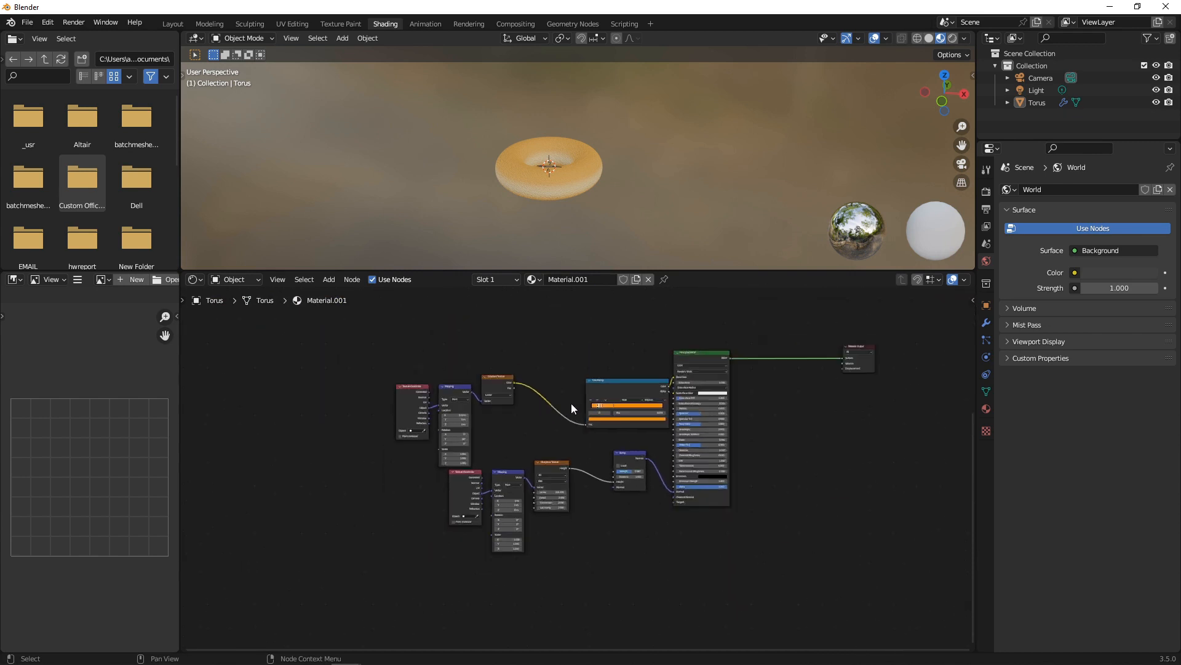
scroll(585, 425, "down", 1)
left_click_drag(375, 346, 686, 529)
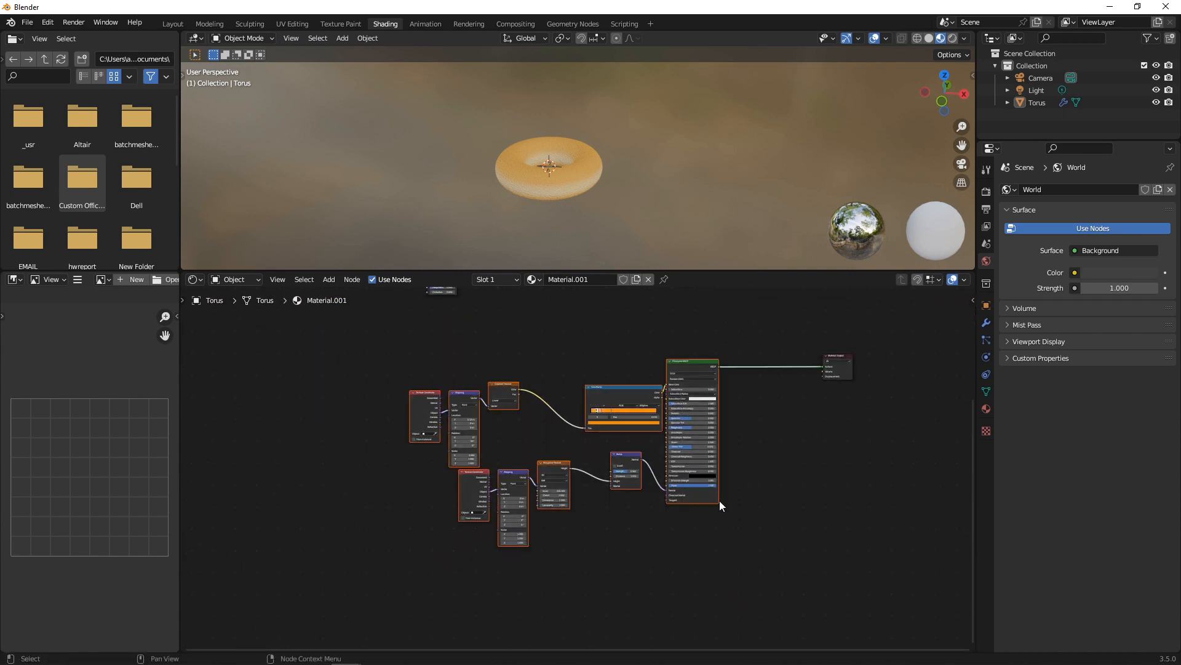
left_click_drag(392, 331, 731, 556)
left_click_drag(695, 367, 401, 313)
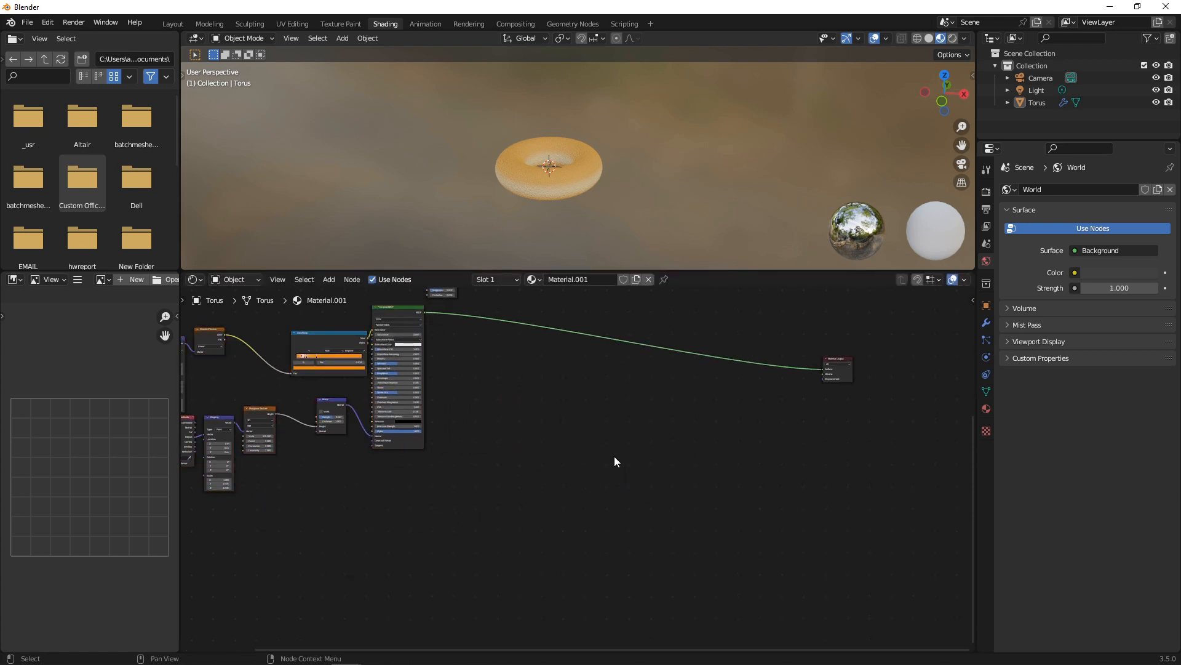
Add a new Principled BSDF and plug its BSDF output into the Material Output Surface.
key("shift+a")
type("PRINC")
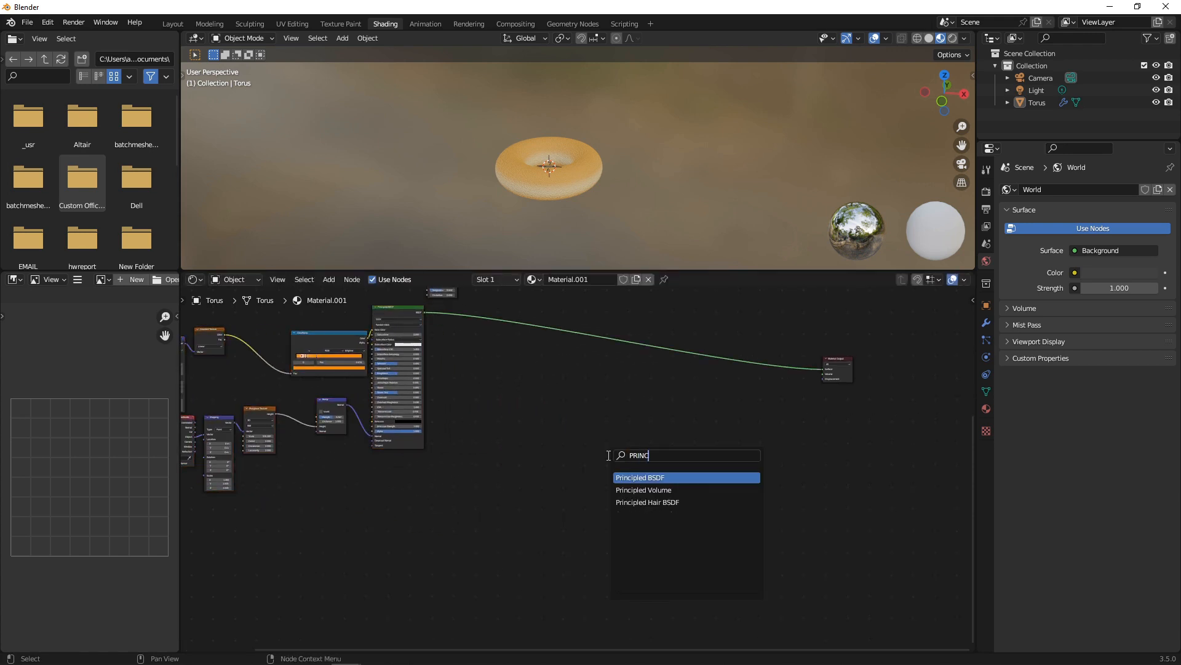
key("Return")
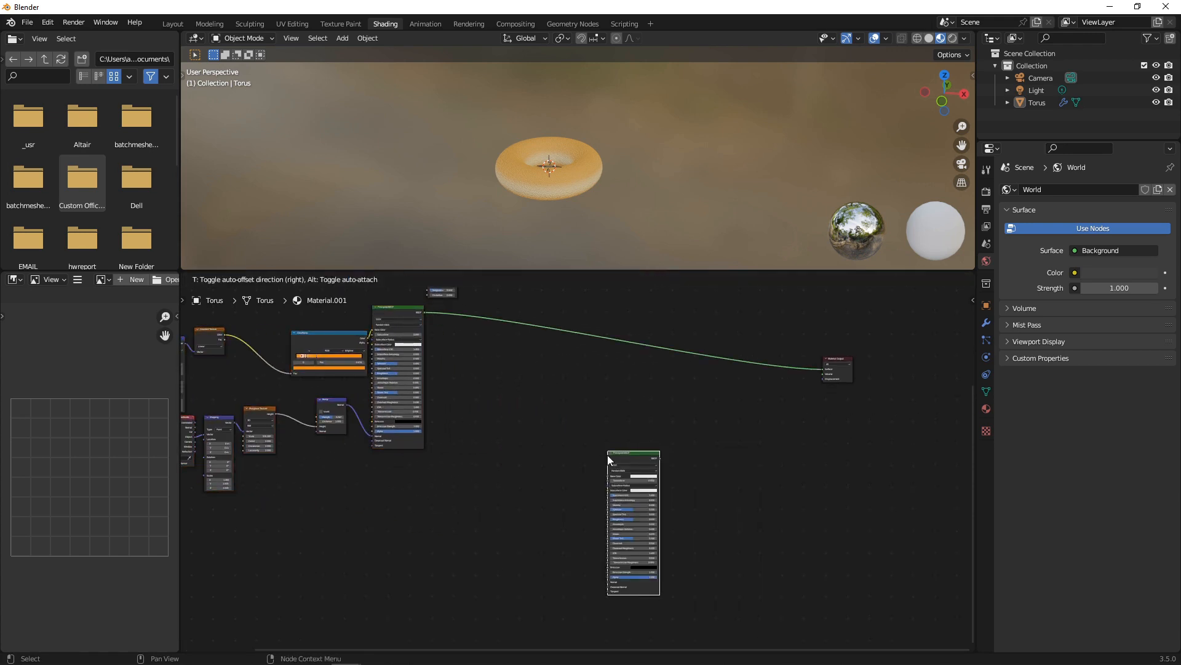
left_click(607, 456)
left_click_drag(660, 458, 829, 370)
left_click(818, 396)
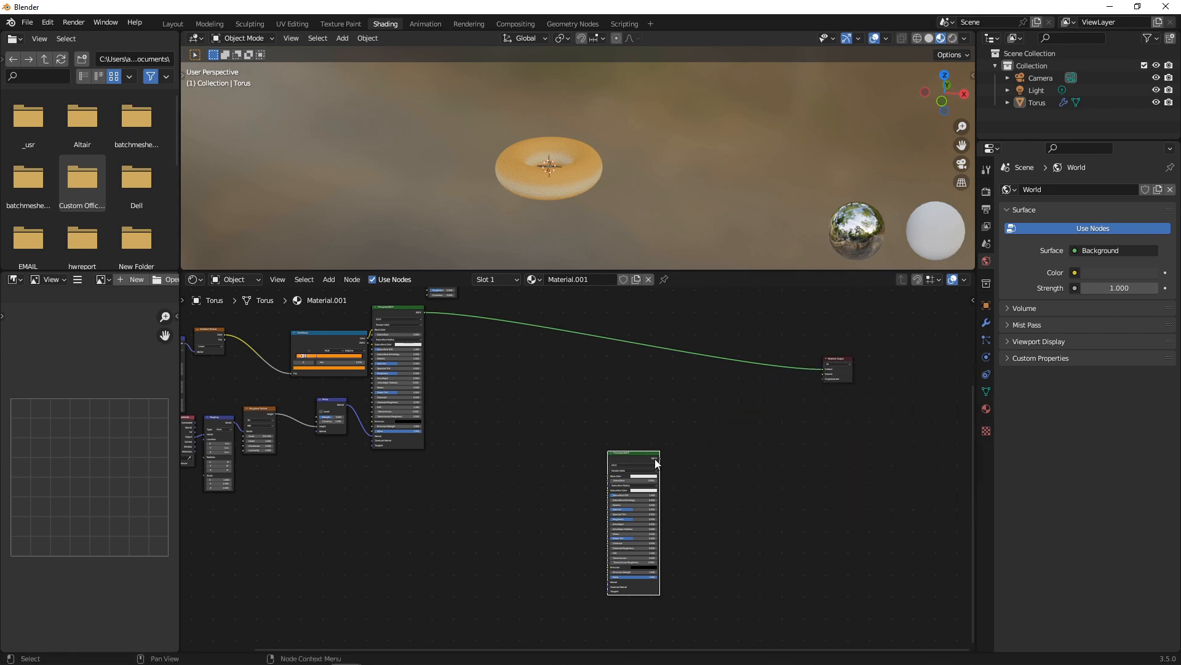
left_click_drag(657, 458, 824, 369)
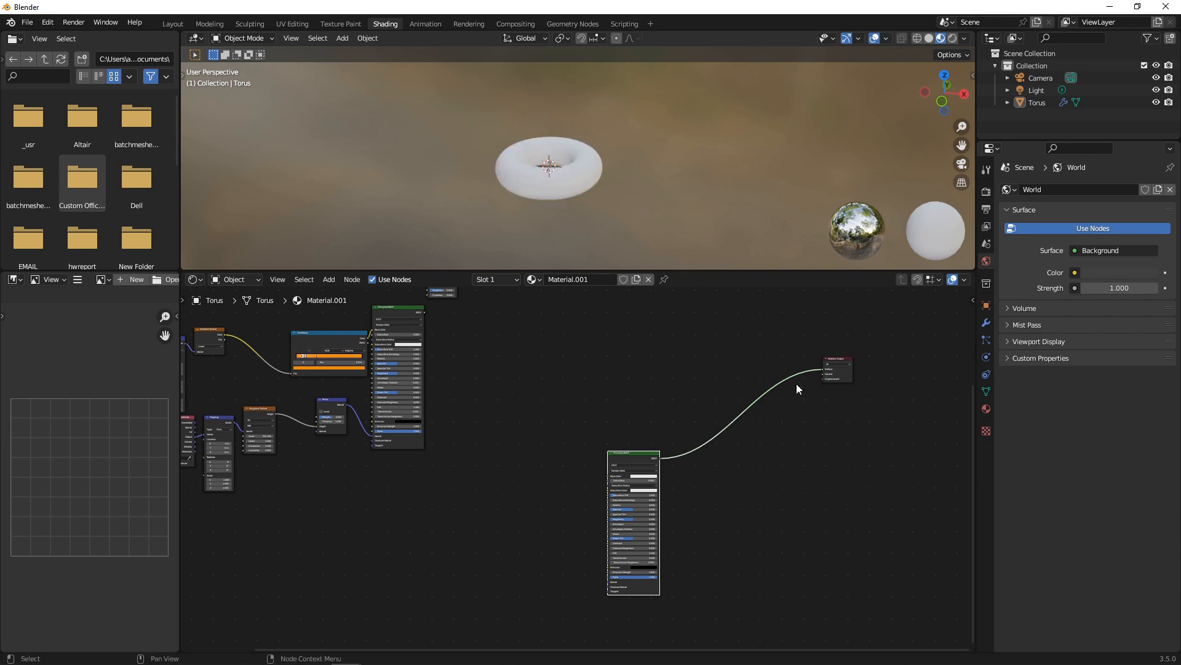
scroll(734, 478, "up", 3)
scroll(675, 350, "down", 3)
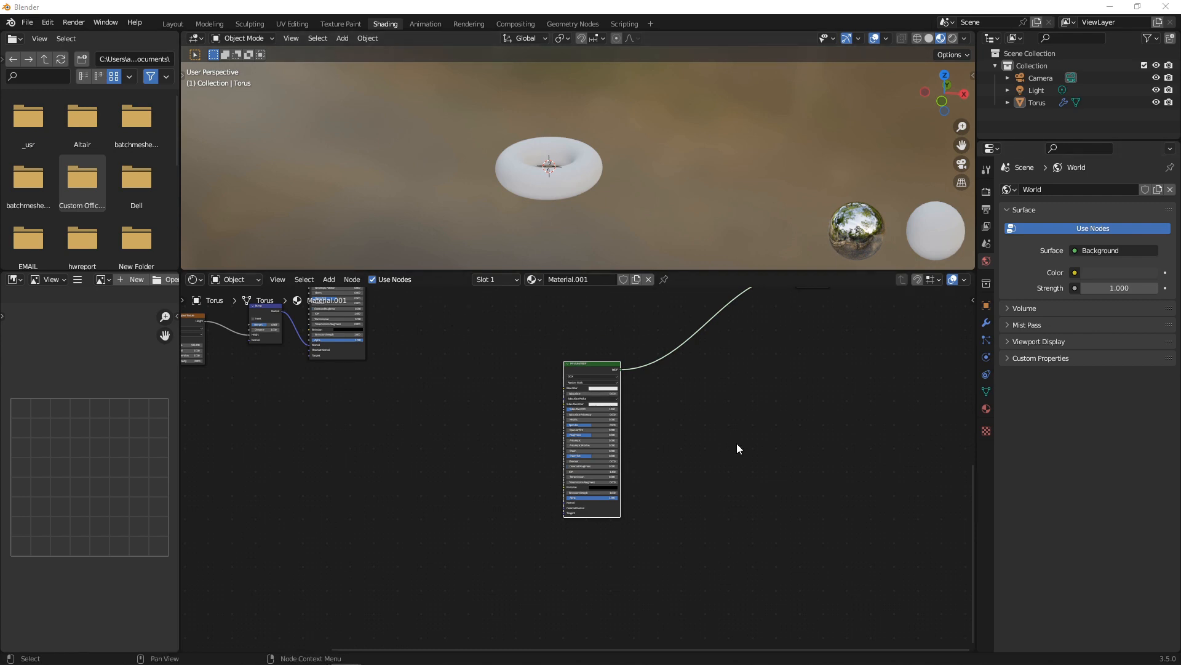
Set the new Principled BSDF's Base Color to magenta DB00E7.
scroll(679, 300, "up", 3)
left_click(621, 330)
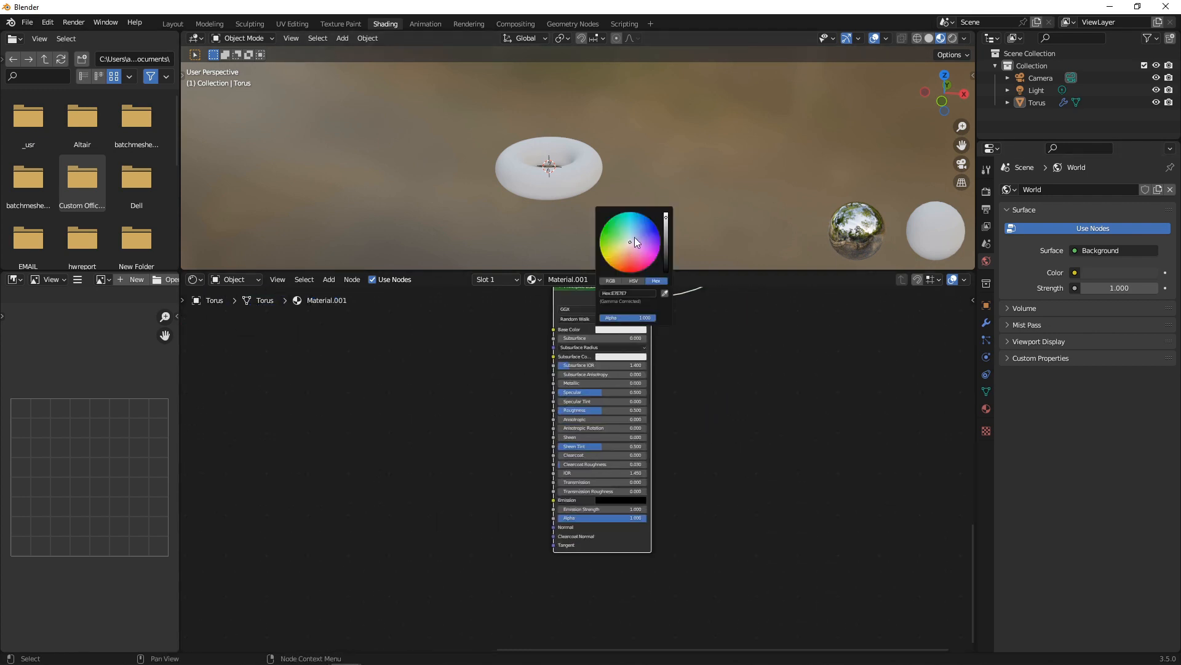
left_click(657, 255)
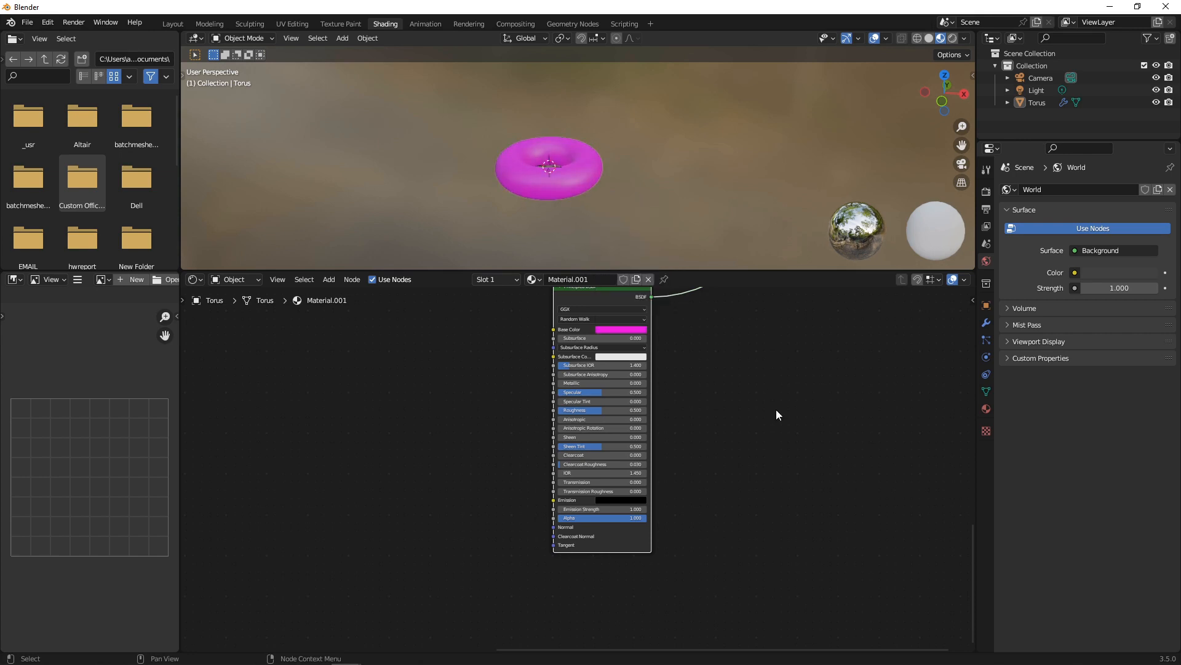
scroll(770, 405, "down", 1)
scroll(745, 398, "down", 2)
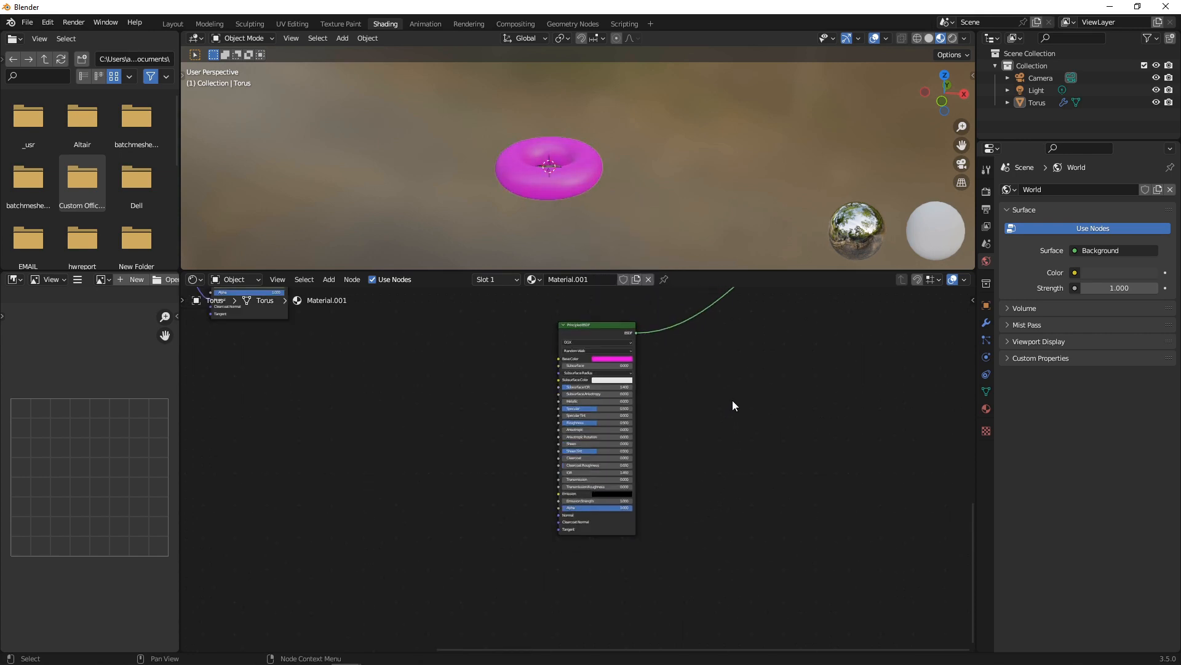
scroll(713, 407, "up", 1)
middle_click_drag(688, 414, 806, 404)
scroll(813, 422, "up", 4)
middle_click_drag(850, 447, 785, 438)
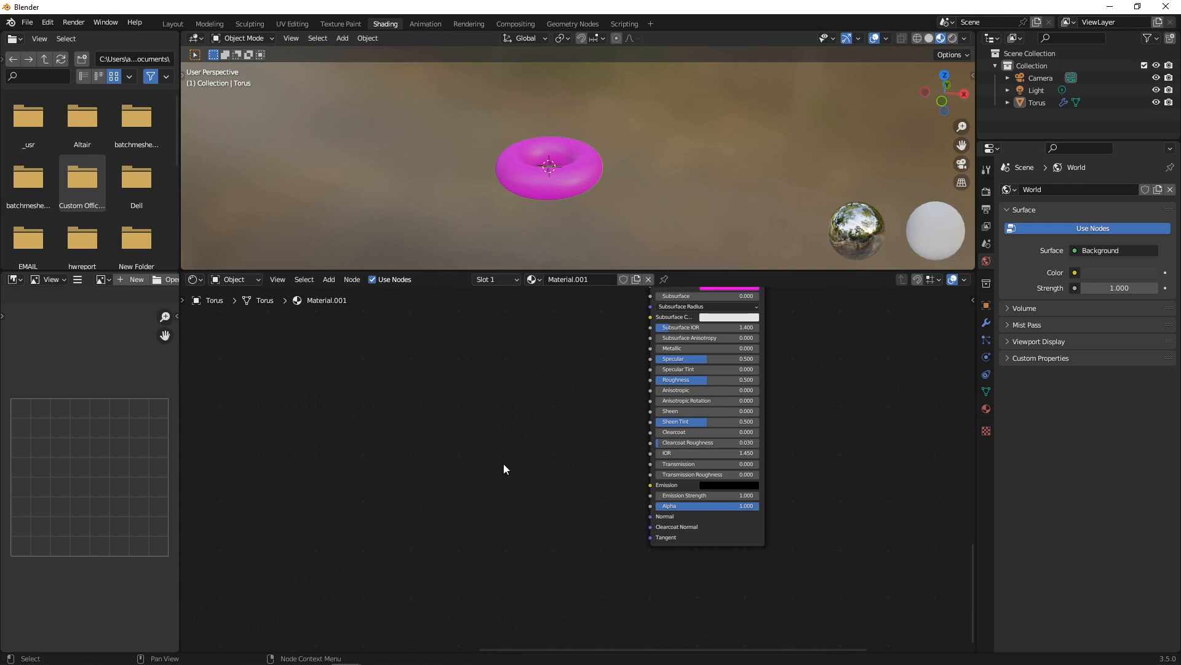
Add a Bump node and connect its Normal to the magenta shader's Normal input.
key("shift+a")
left_click(503, 463)
type("bump")
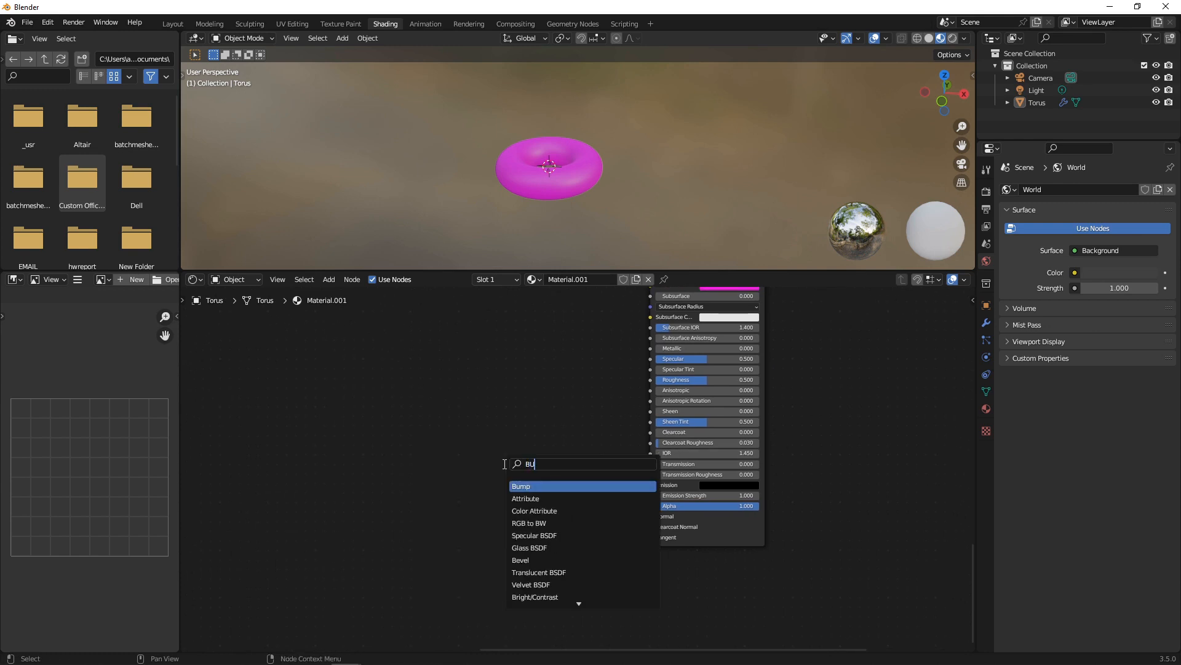
key("Return")
left_click(503, 463)
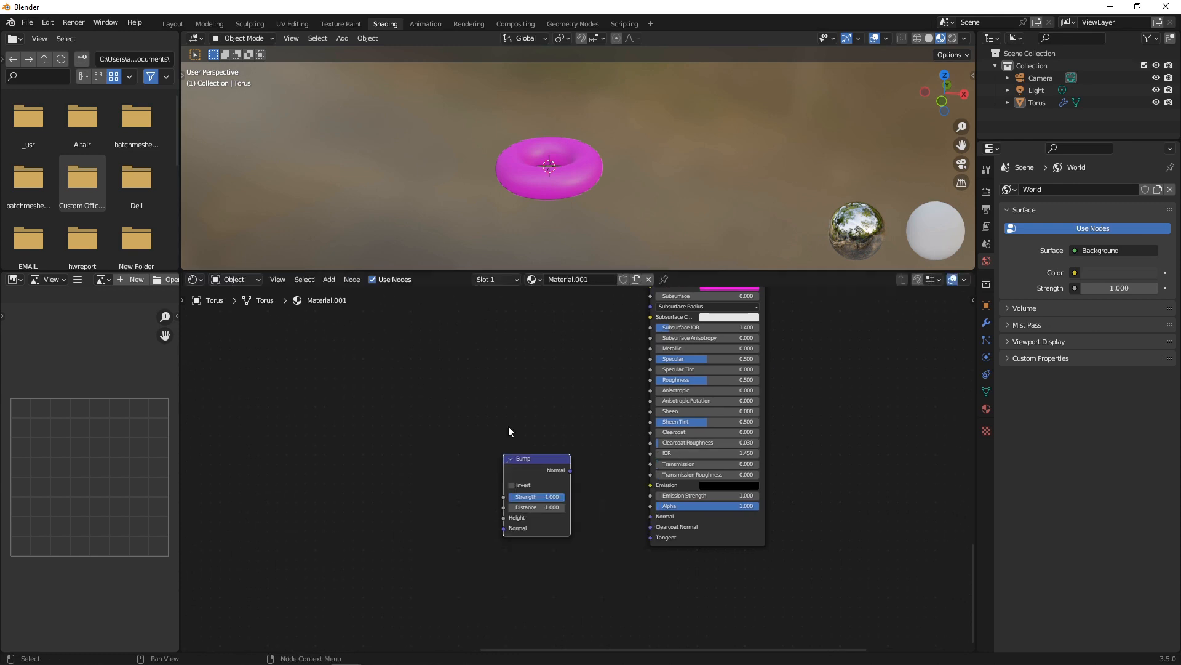
scroll(524, 149, "up", 5)
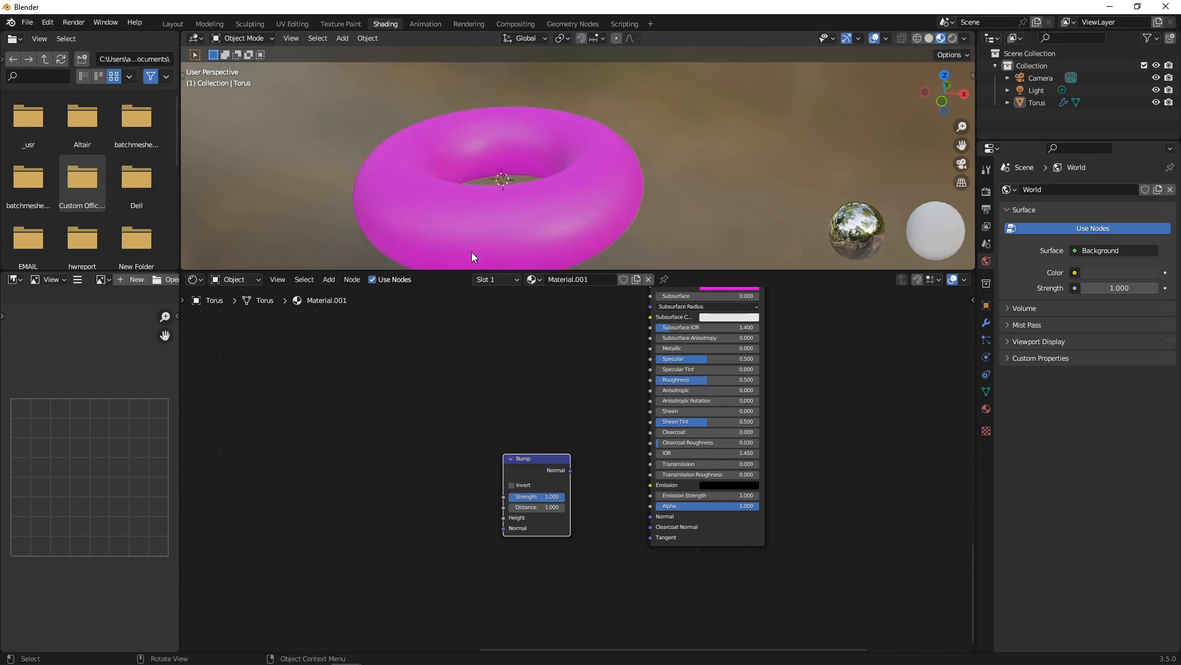
left_click_drag(569, 471, 651, 516)
Add a Noise Texture driving the Bump Height, mapped with object coordinates through a Mapping node.
key("shift+a")
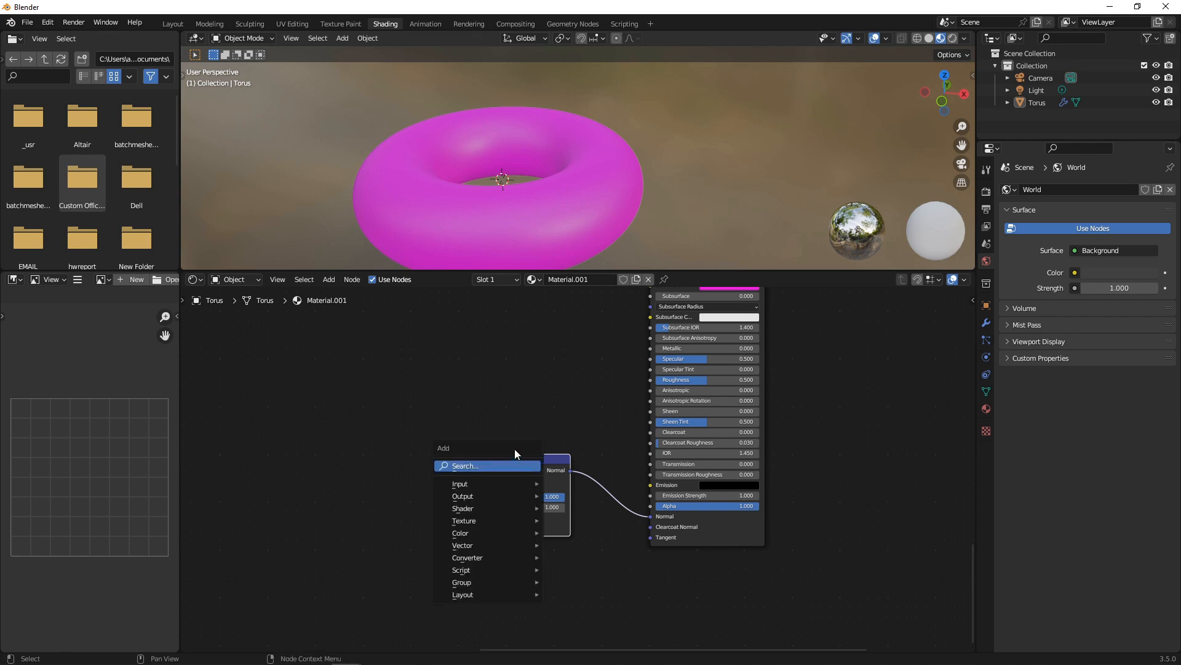
left_click(514, 449)
type("noise")
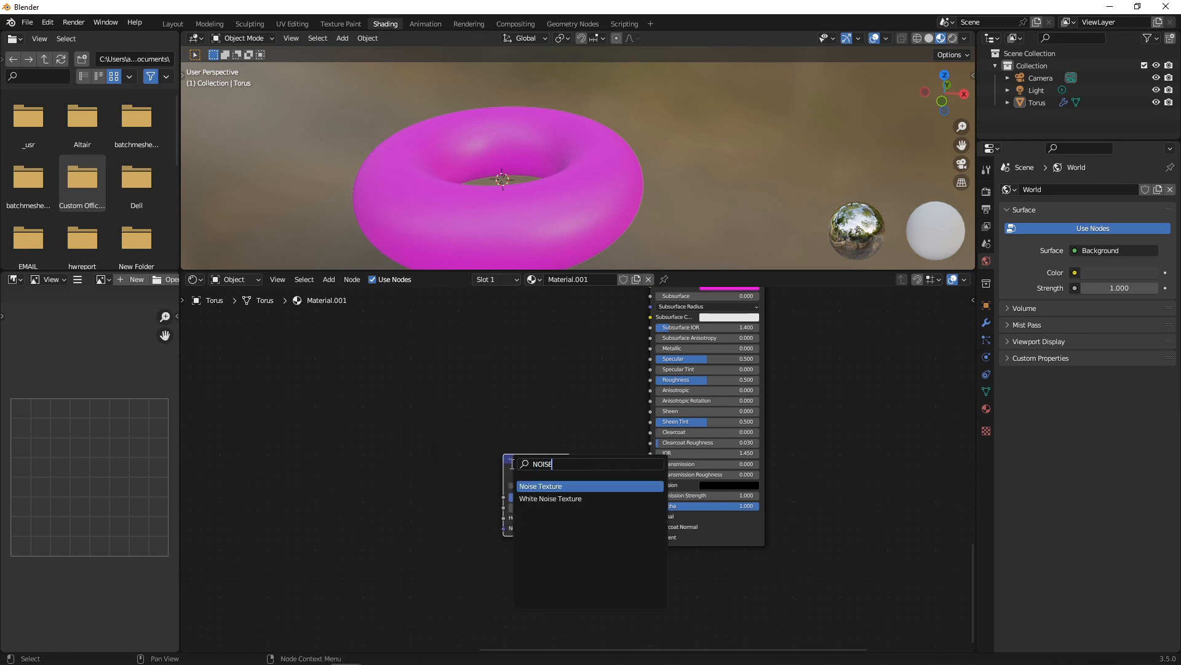
key("Return")
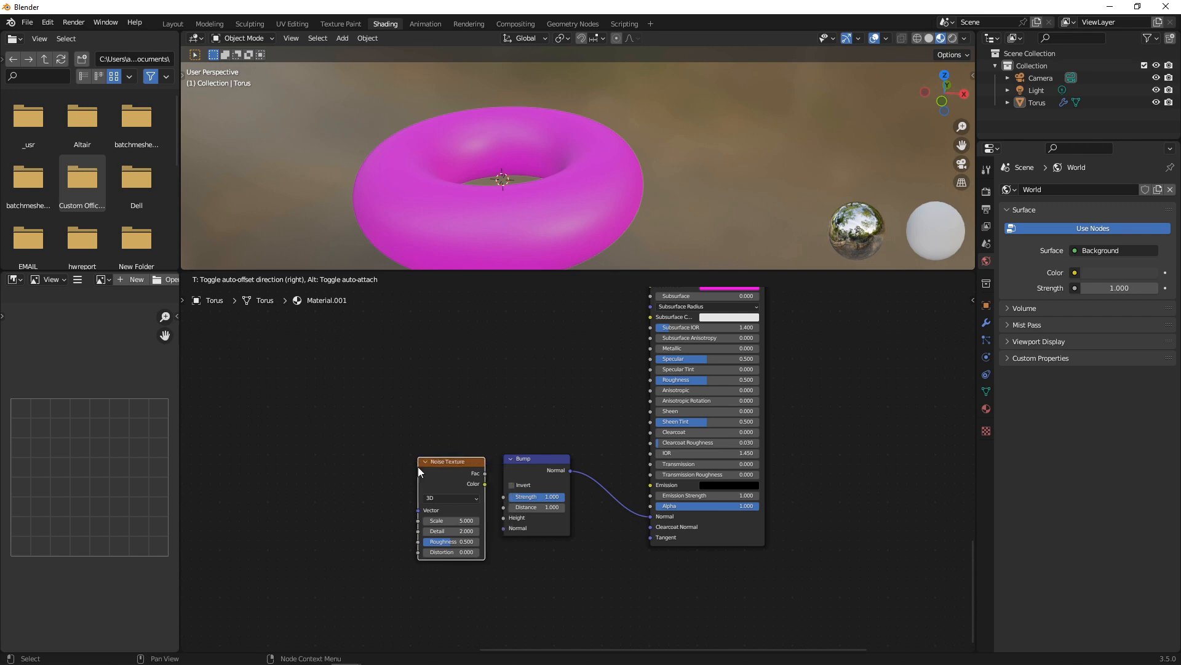
left_click(416, 454)
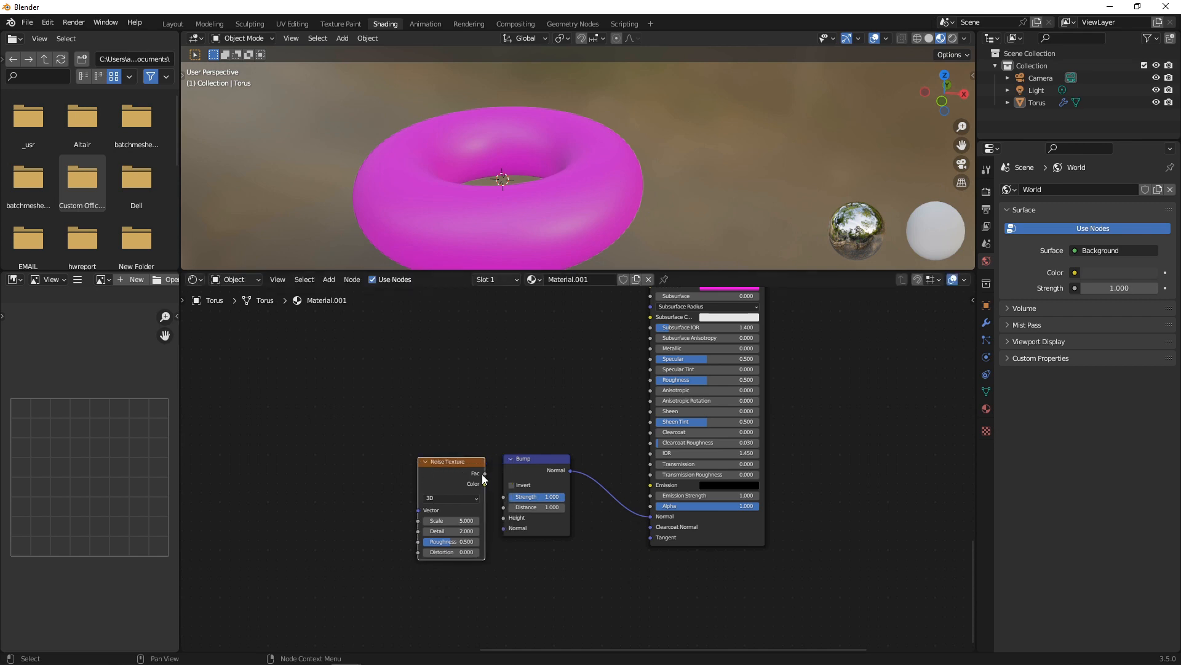
left_click_drag(484, 476, 499, 519)
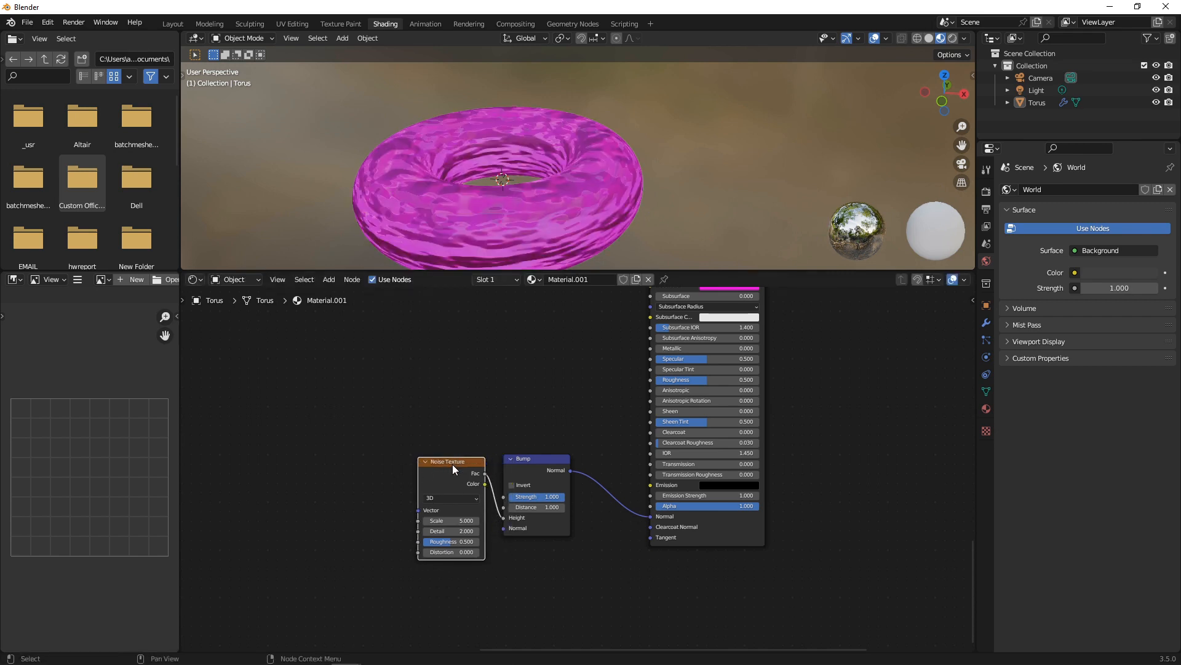
left_click_drag(452, 464, 392, 454)
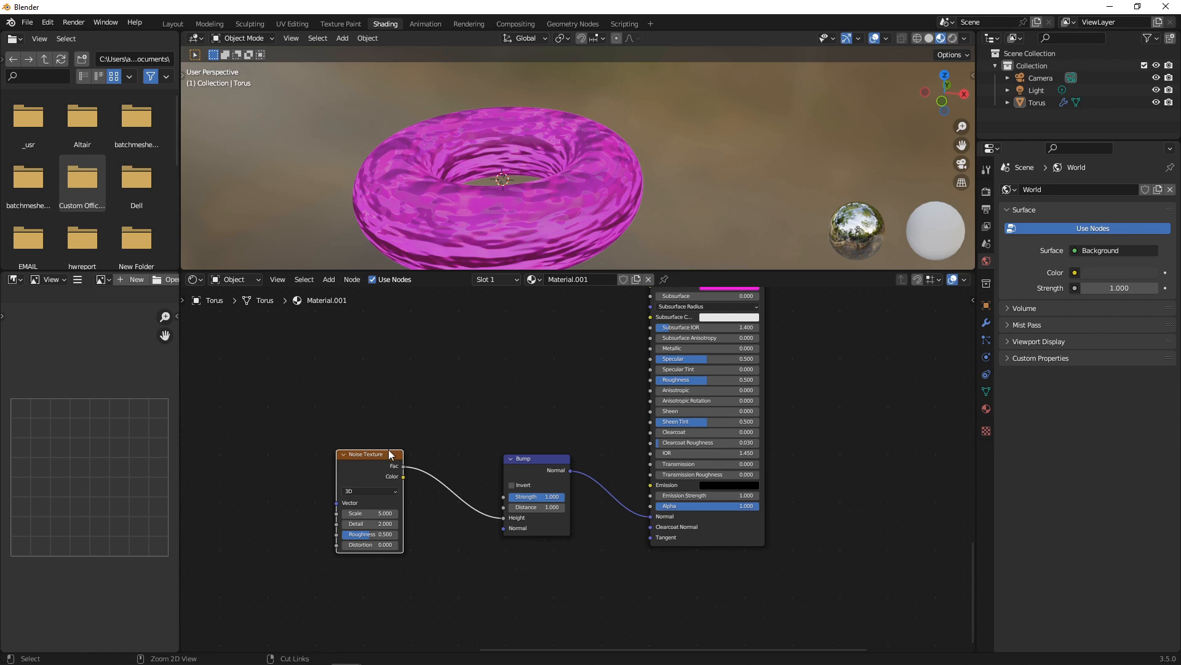
key("ctrl+t")
left_click_drag(232, 517, 249, 511)
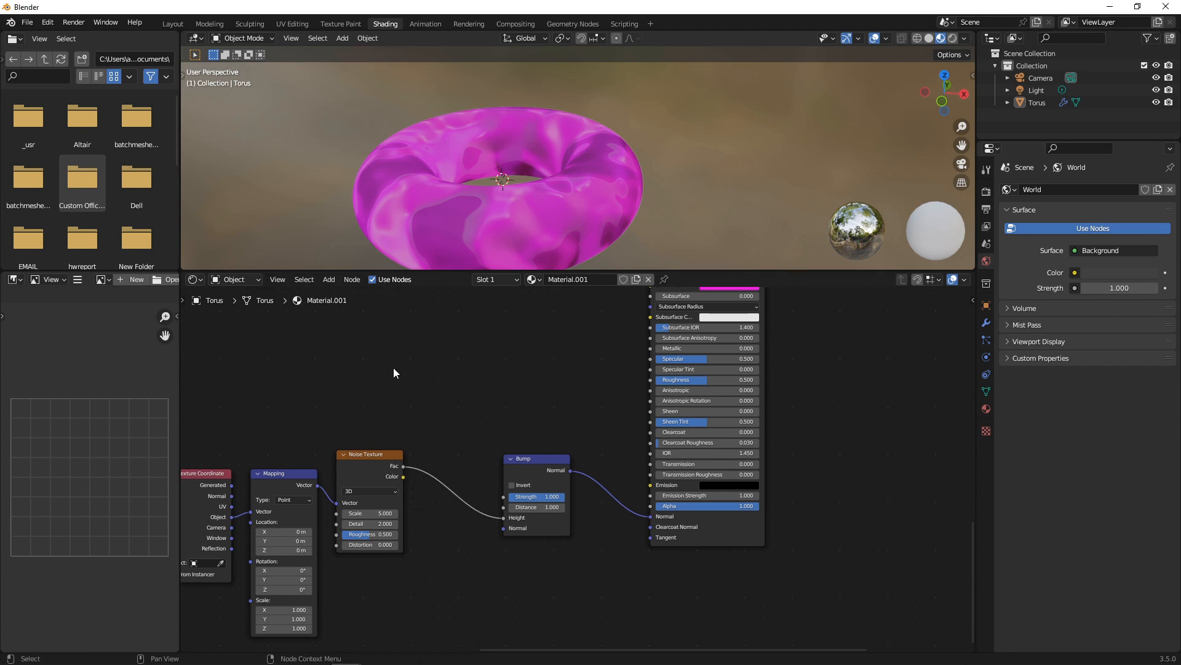
Insert a B-Spline ColorRamp between noise and Bump with its black stop at 0.582, and lower the icing roughness.
key("shift+a")
type("co")
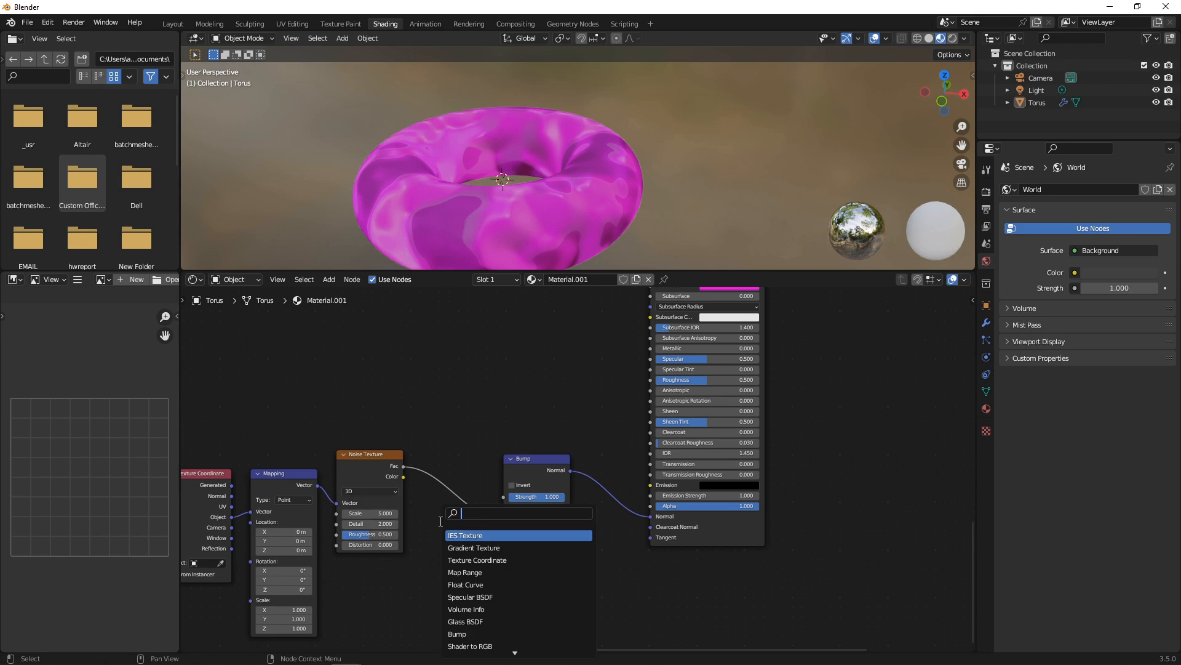
key("Return")
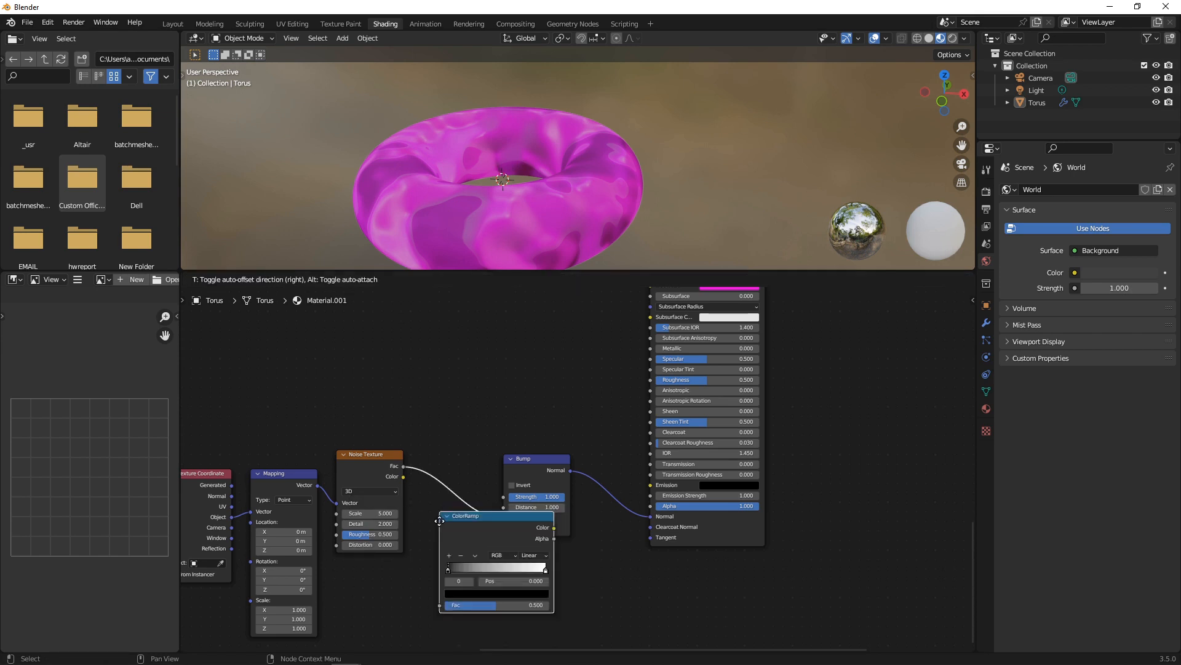
left_click(480, 474)
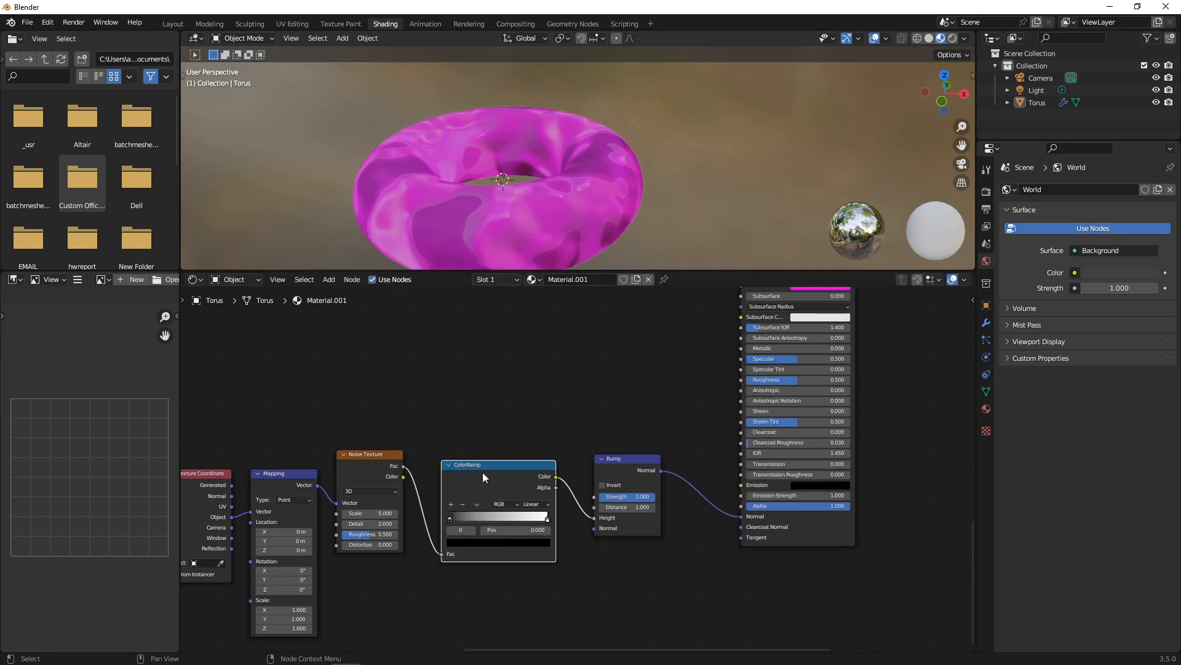
mouse_move(451, 518)
left_mouse_down()
mouse_move(503, 515)
mouse_move(494, 517)
left_mouse_up()
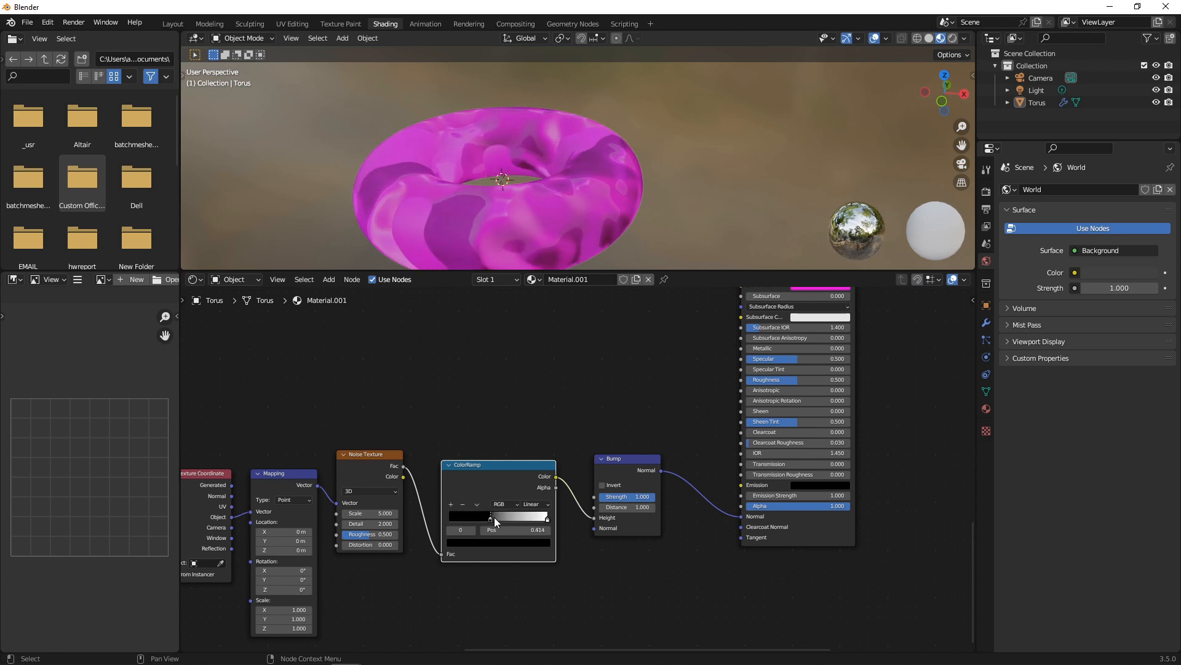
left_click(536, 504)
left_click(520, 545)
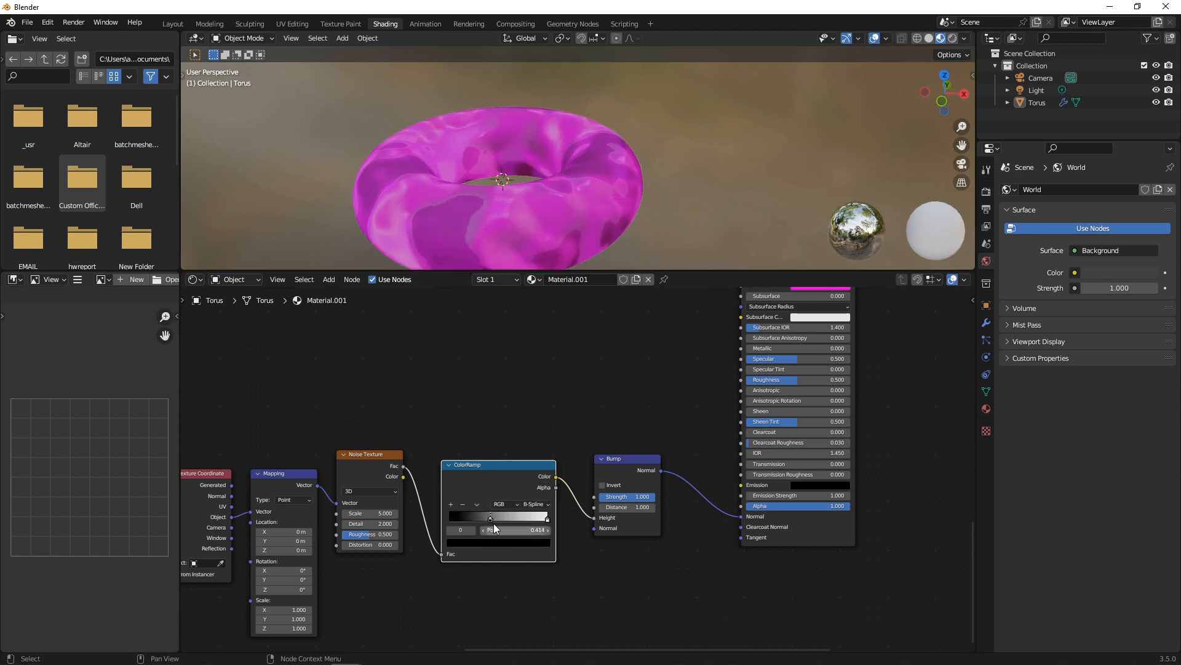
left_click_drag(490, 515, 507, 514)
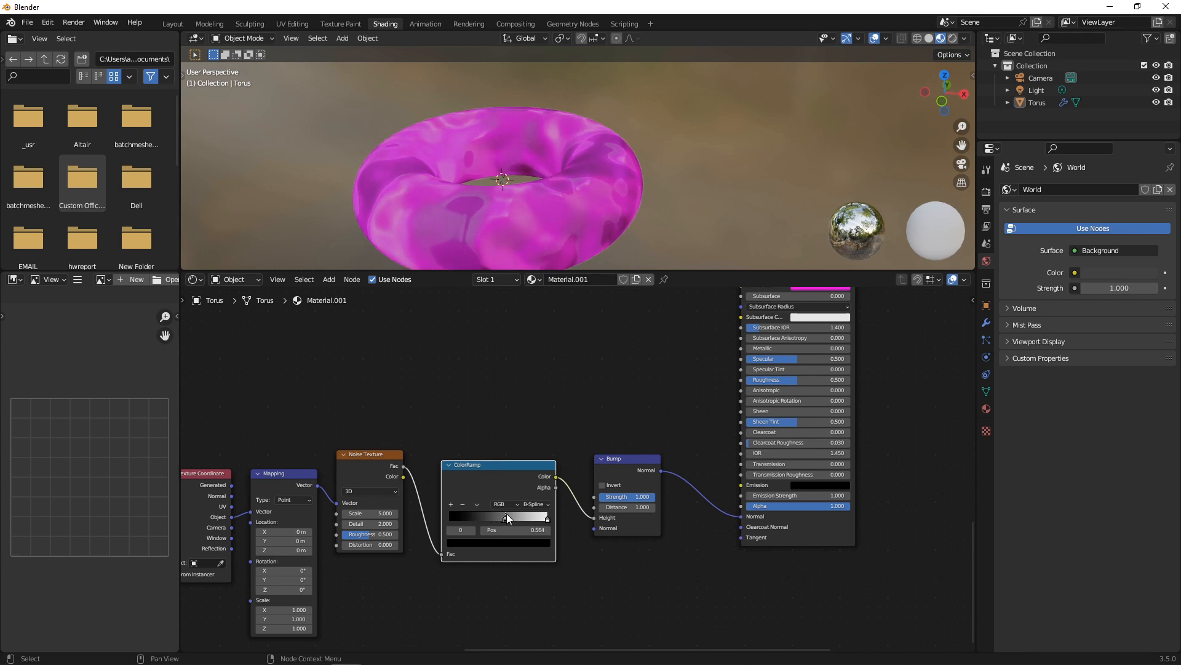
left_click_drag(621, 498, 585, 498)
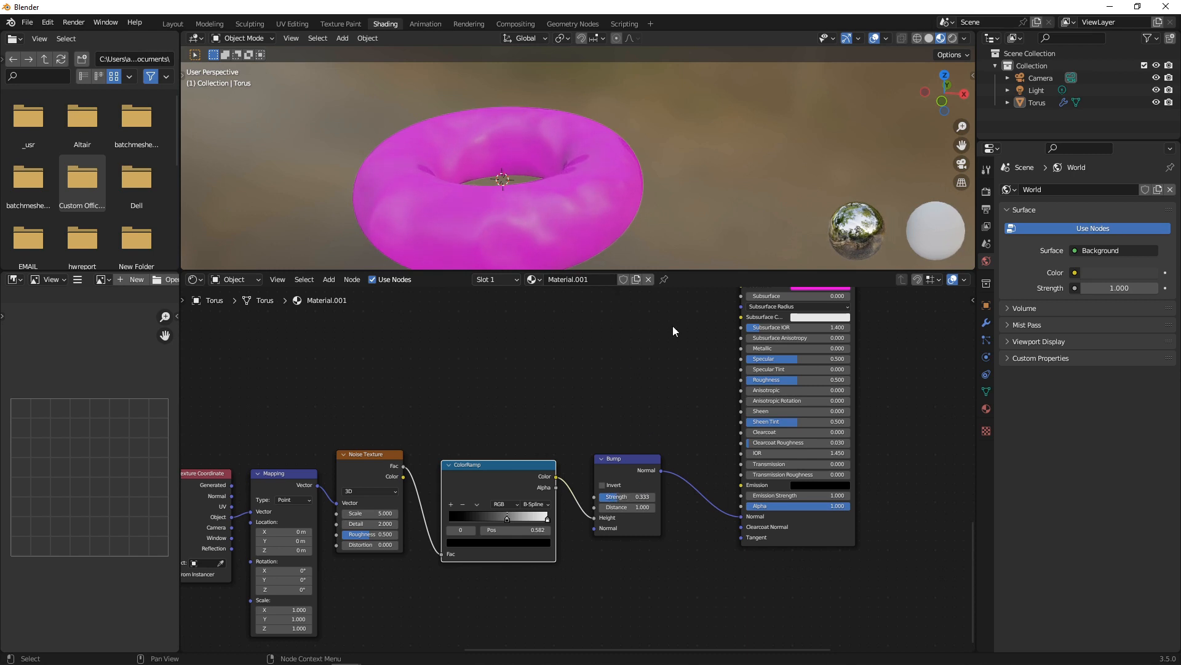
mouse_move(782, 380)
left_mouse_down()
mouse_move(762, 380)
mouse_move(813, 379)
mouse_move(771, 379)
left_mouse_up()
Move the pink Principled BSDF lower and add a new Principled BSDF above it.
scroll(648, 396, "down", 4)
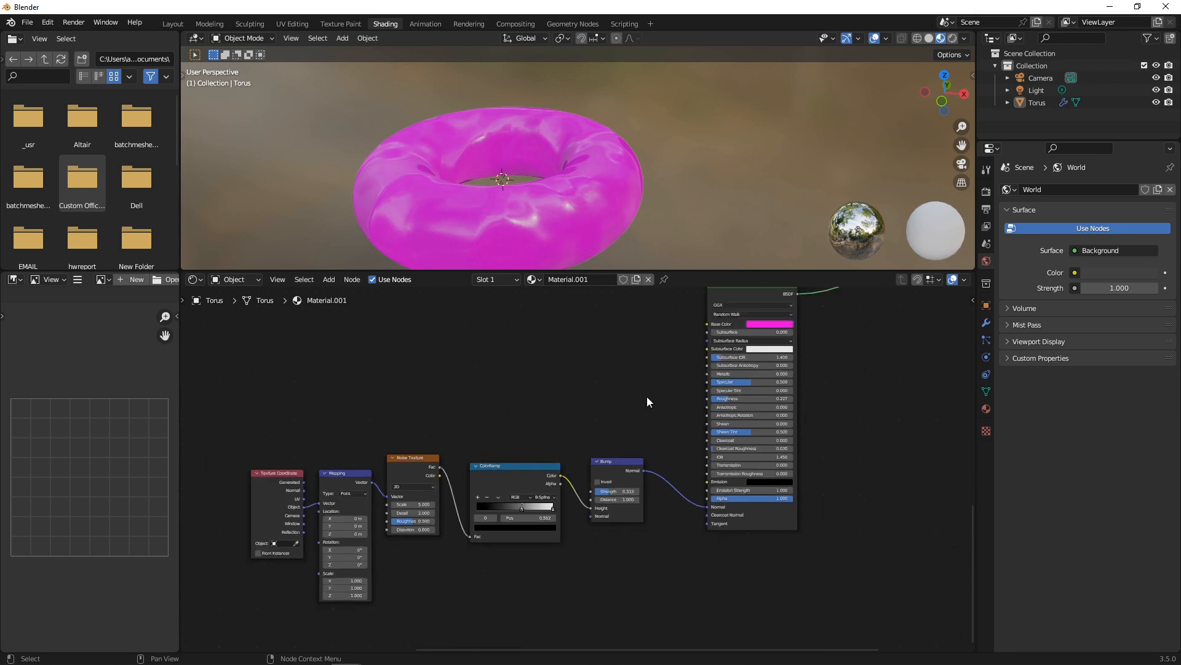
left_click_drag(673, 372, 658, 442)
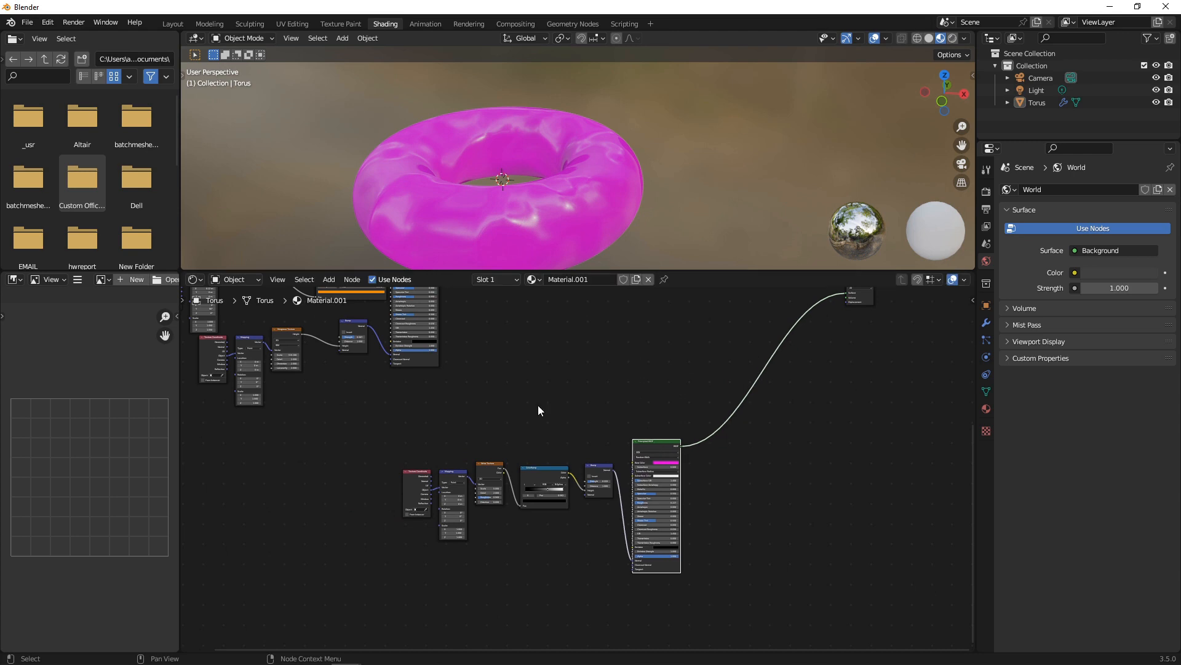
left_click(811, 527)
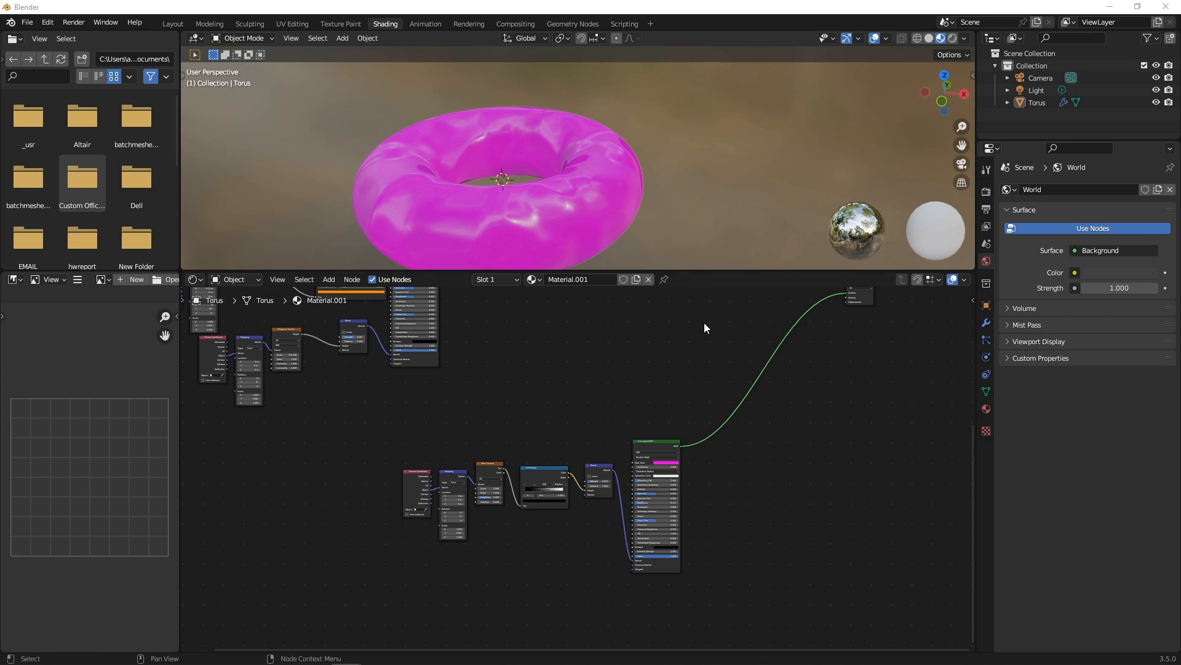
key("shift+a")
left_click(644, 377)
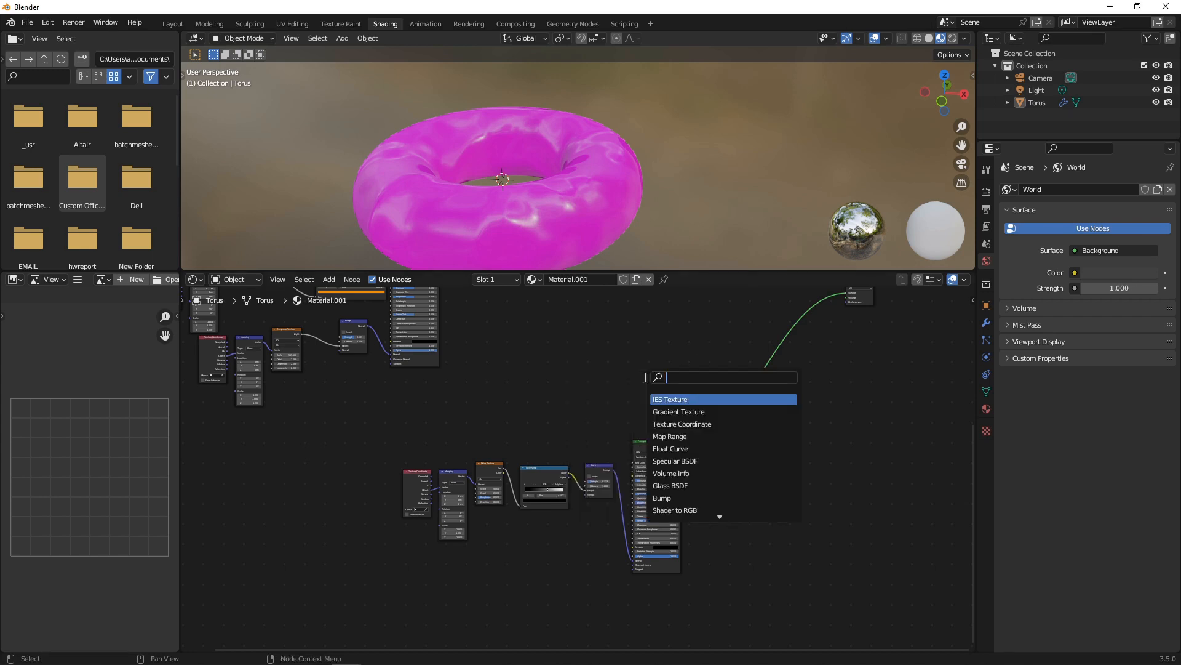
type("PIN")
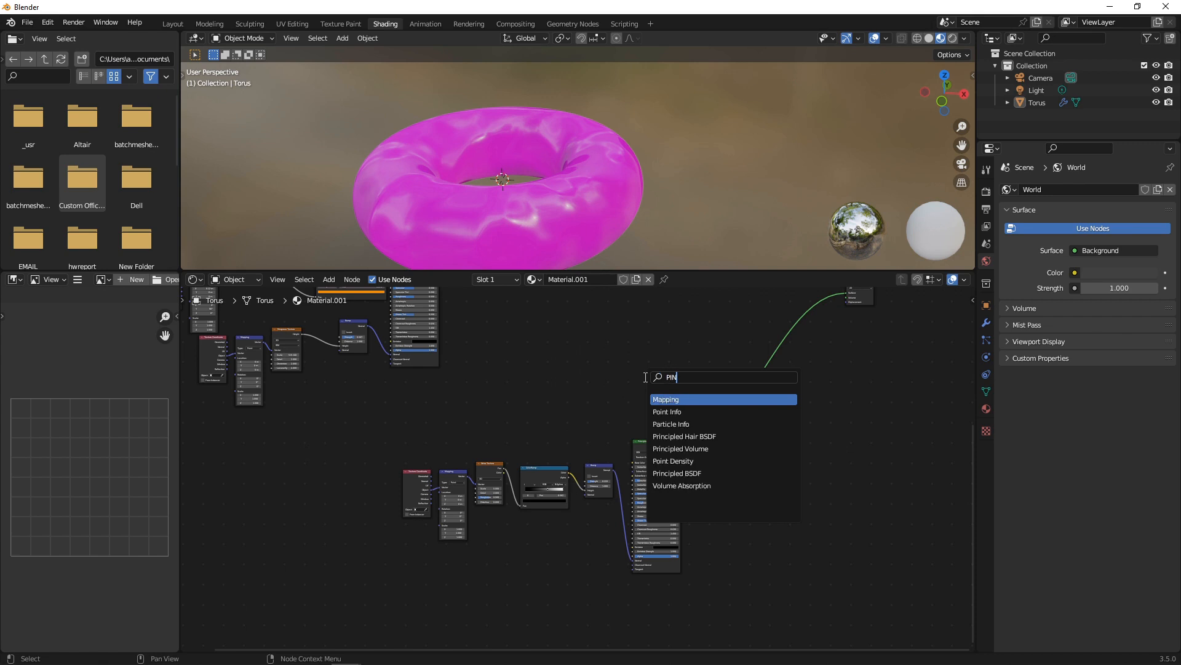
key("BackSpace")
key("BackSpace")
key("BackSpace")
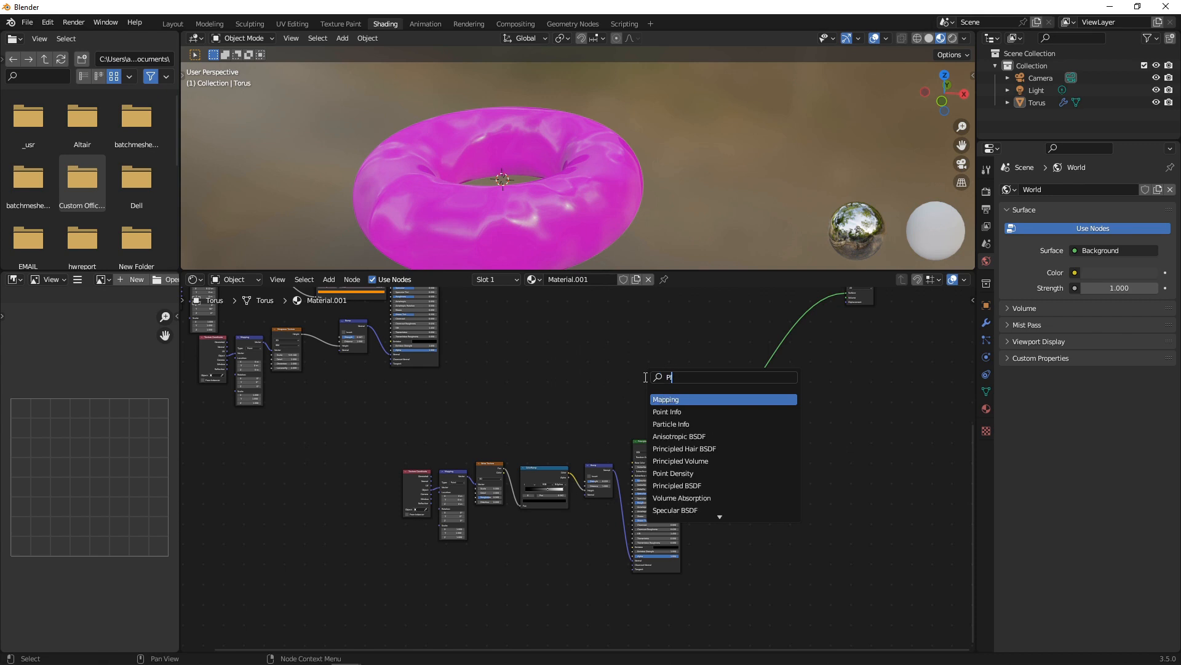
type("PRI")
key("Return")
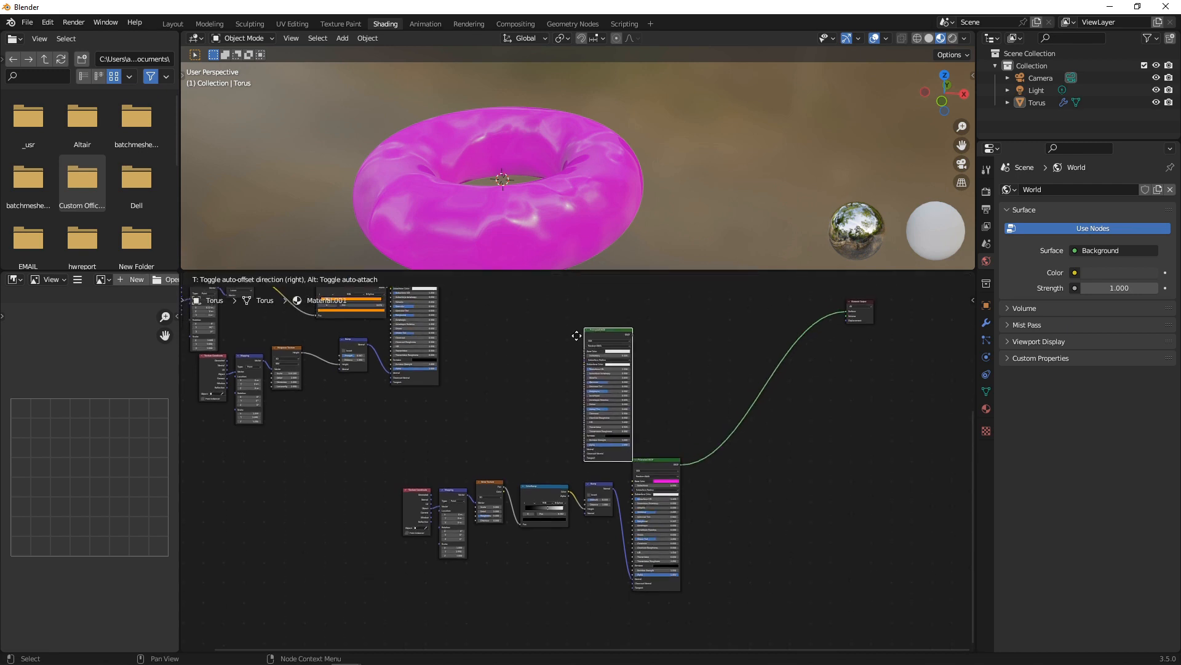
left_click(608, 333)
Connect the new Principled BSDF to the Material Output Surface, turning the torus white.
left_click_drag(624, 337, 844, 313)
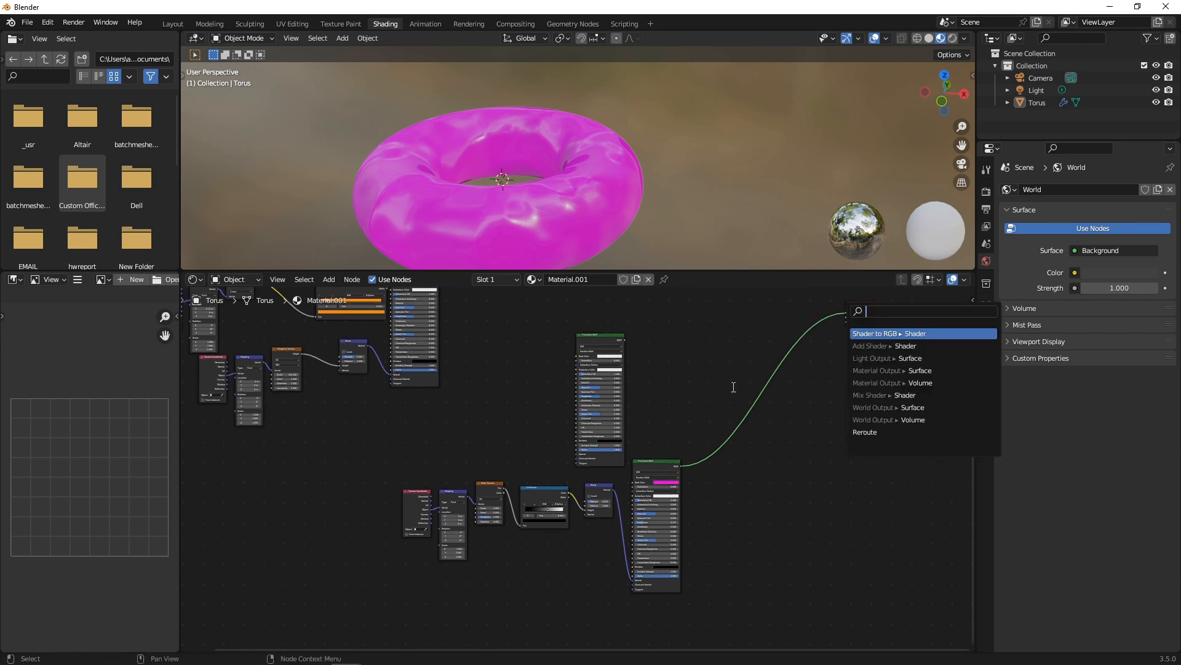
left_click_drag(622, 337, 688, 324)
scroll(821, 369, "up", 3)
middle_click_drag(821, 369, 625, 550)
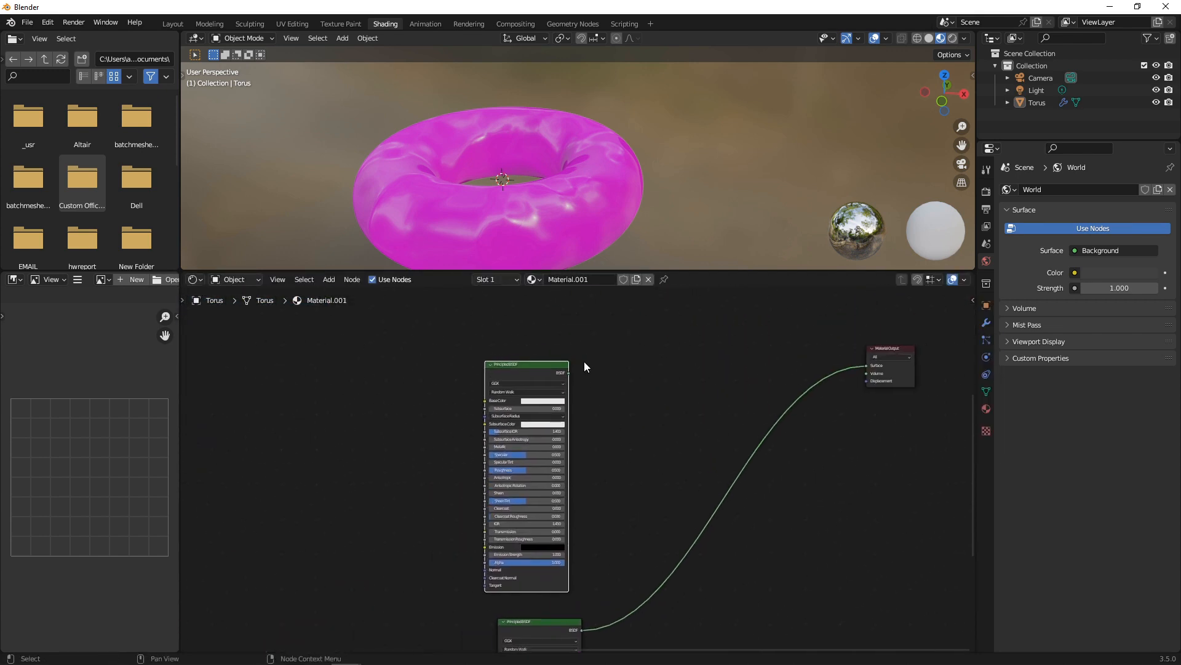
left_click_drag(567, 373, 866, 365)
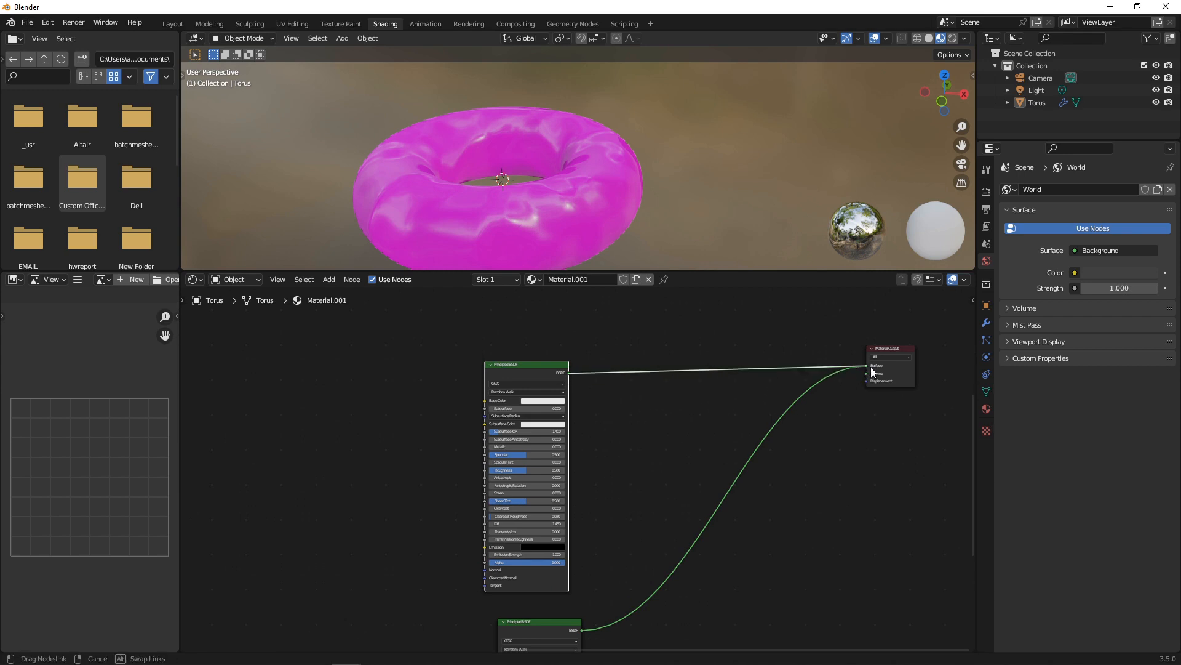
left_click(540, 356)
left_click(527, 363)
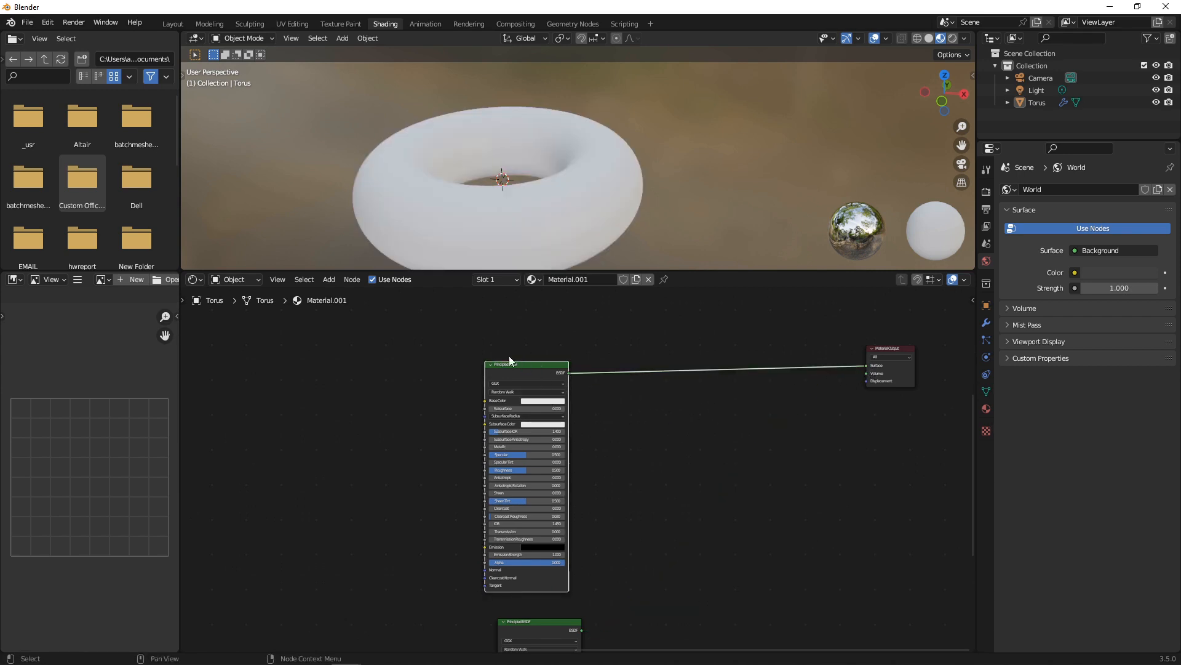
Add a Voronoi Texture and feed its Color into the new shader's Base Color.
left_click(401, 370)
key("shift+a")
type("VOLR")
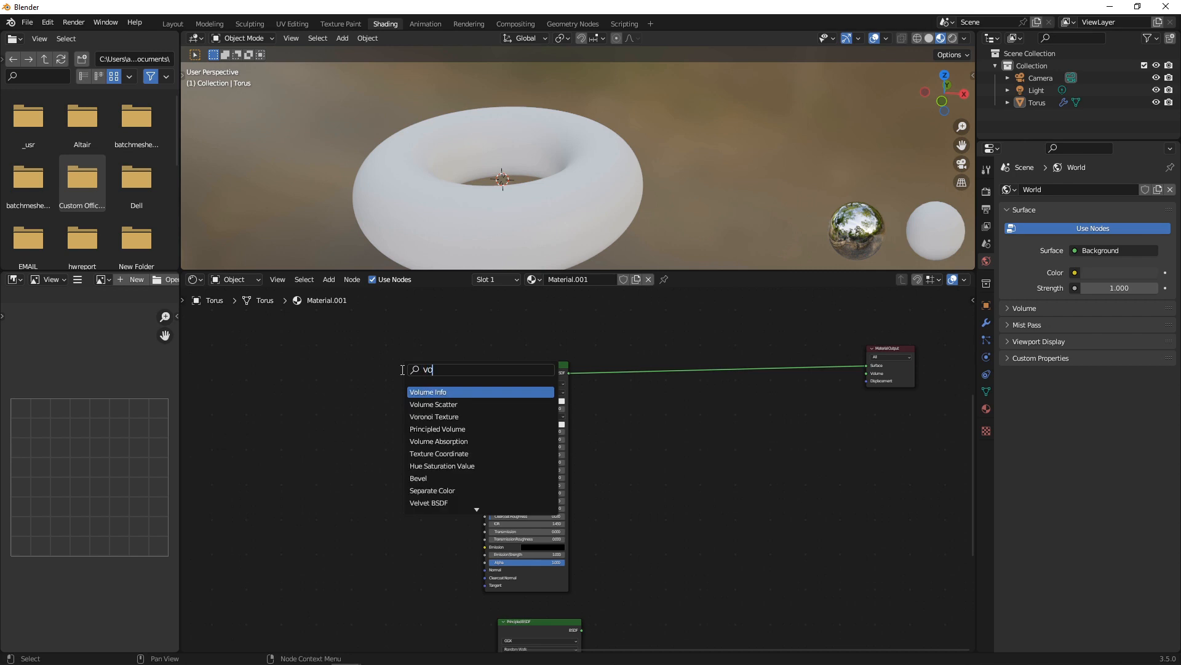
key("BackSpace")
key("BackSpace")
key("Return")
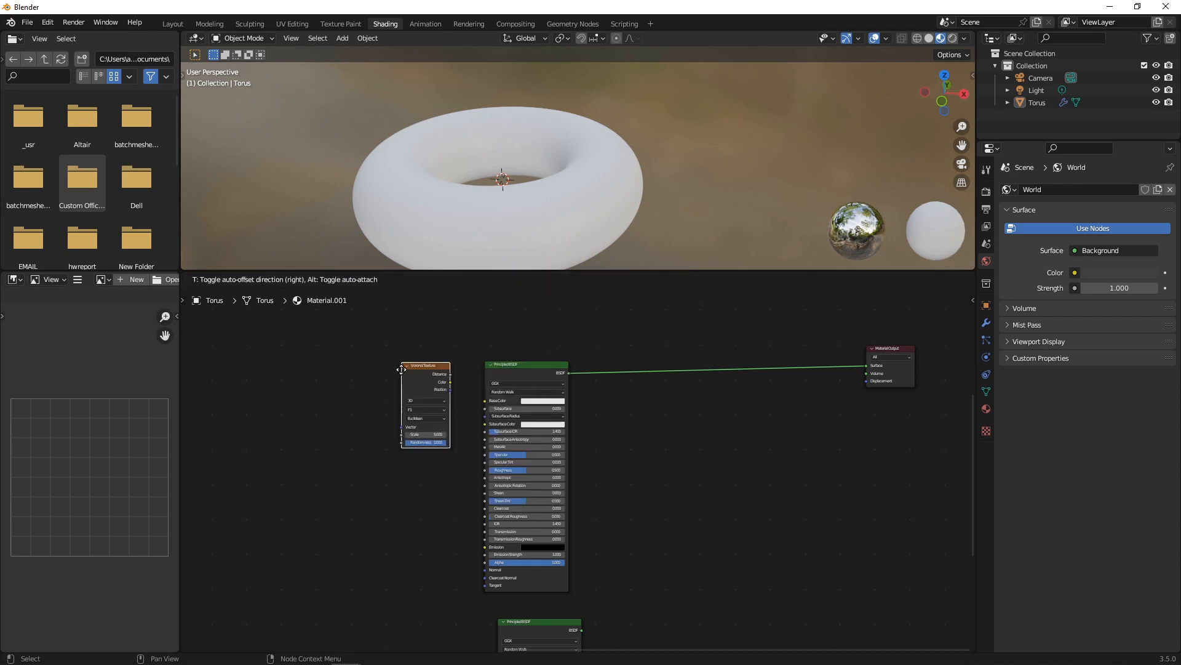
left_click(378, 419)
scroll(459, 435, "up", 3)
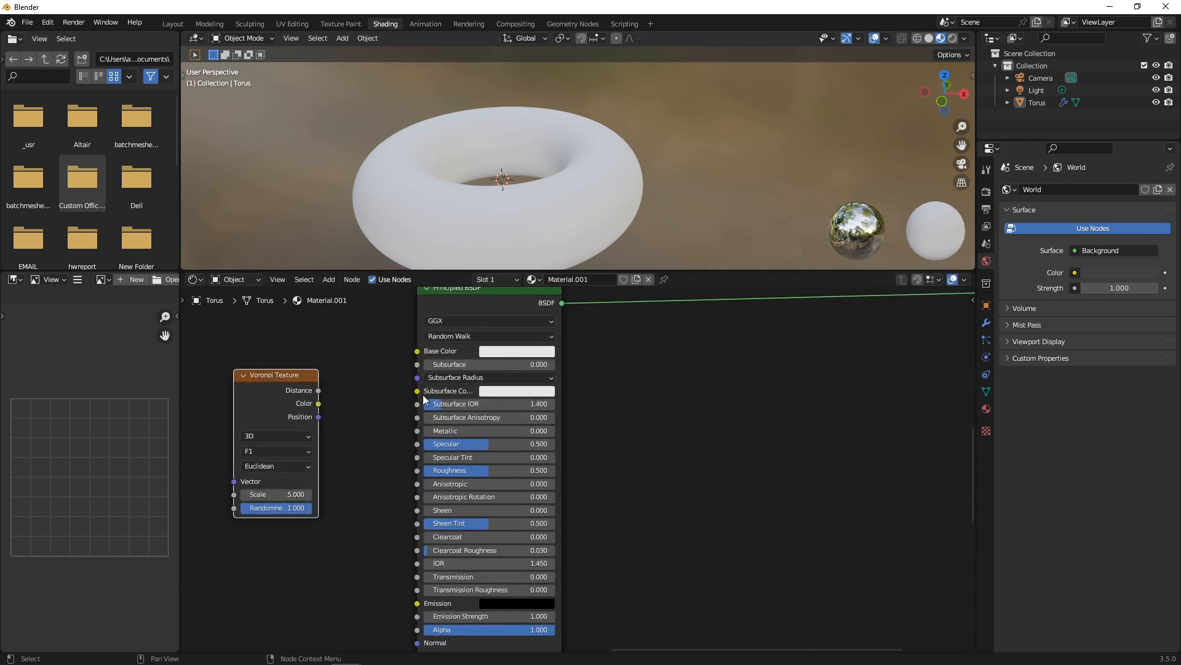
left_click_drag(318, 403, 421, 352)
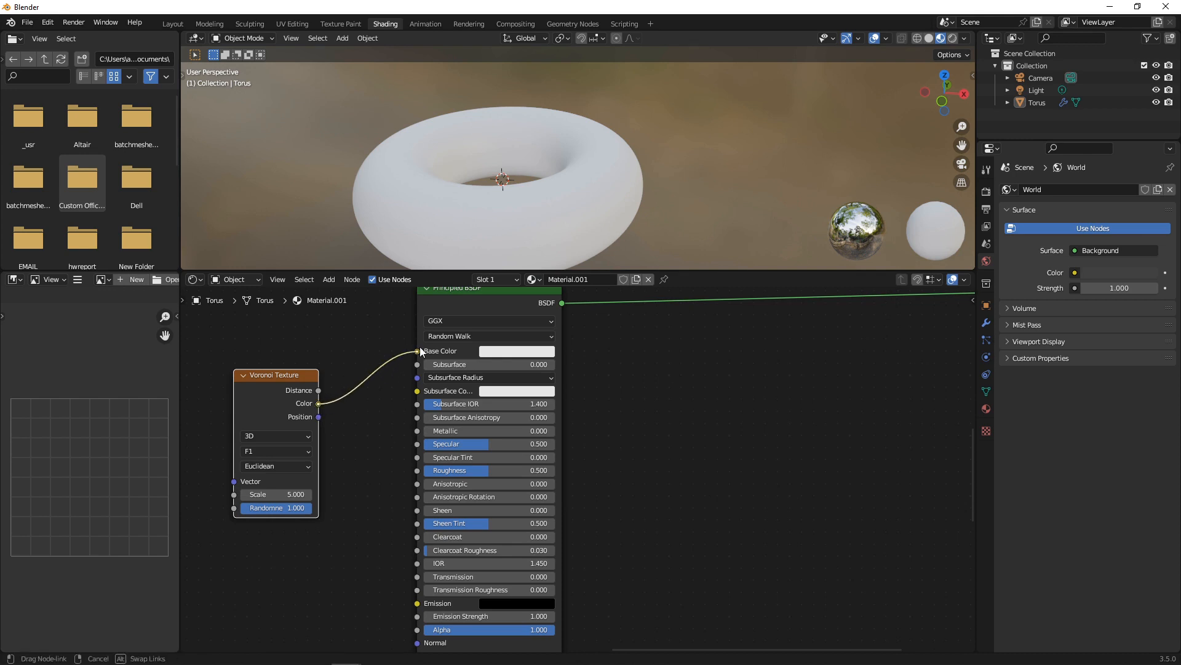
Map the Voronoi with object coordinates and raise its scale to 44.1.
middle_click_drag(259, 370, 613, 344)
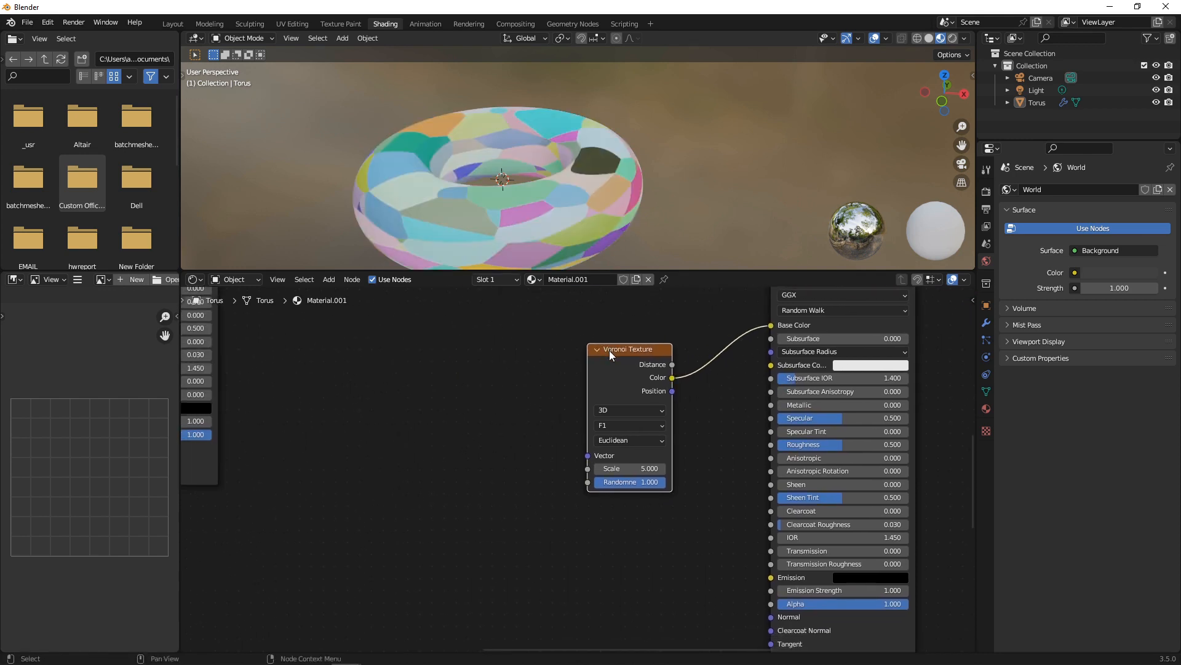
key("ctrl+t")
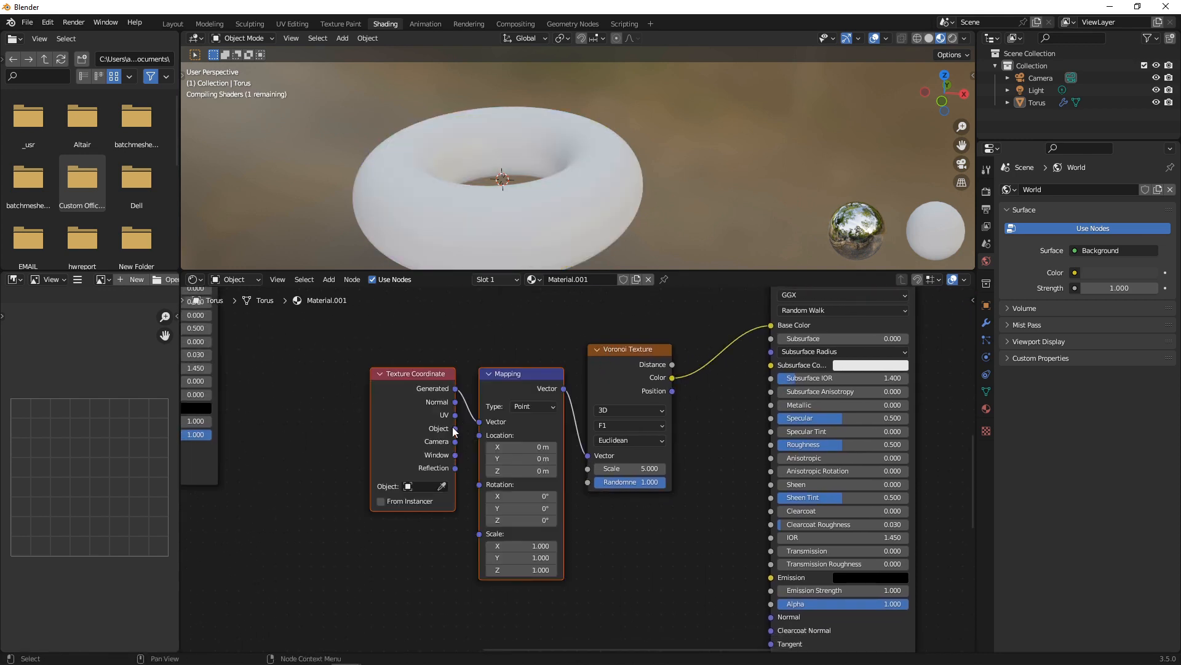
left_click_drag(455, 429, 490, 422)
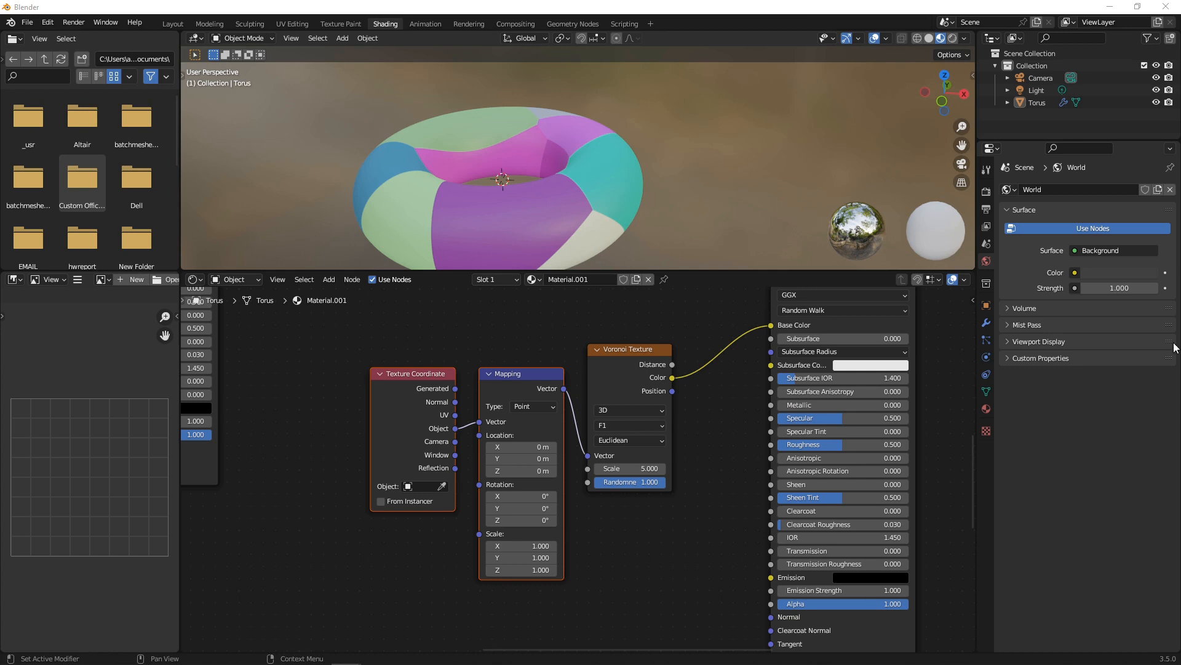
left_click_drag(631, 472, 788, 472)
Move the Principled BSDF up and right to make room after the texture nodes.
scroll(622, 471, "down", 5)
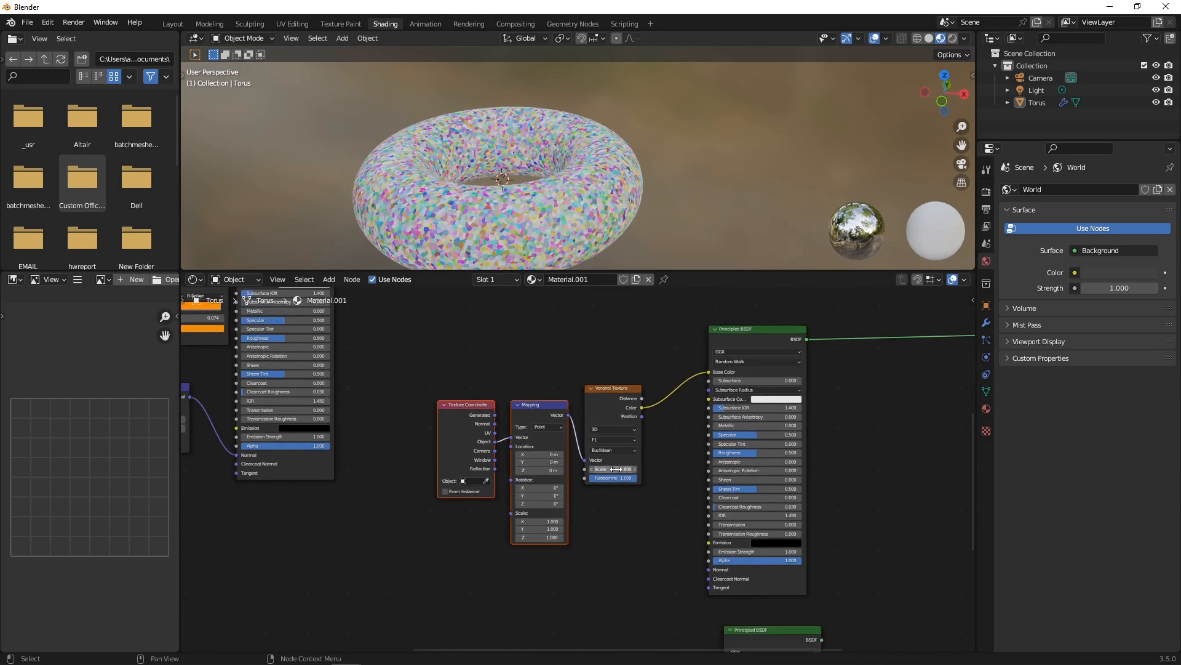
scroll(615, 469, "down", 1)
left_click_drag(416, 349, 647, 523)
left_click_drag(707, 363, 862, 328)
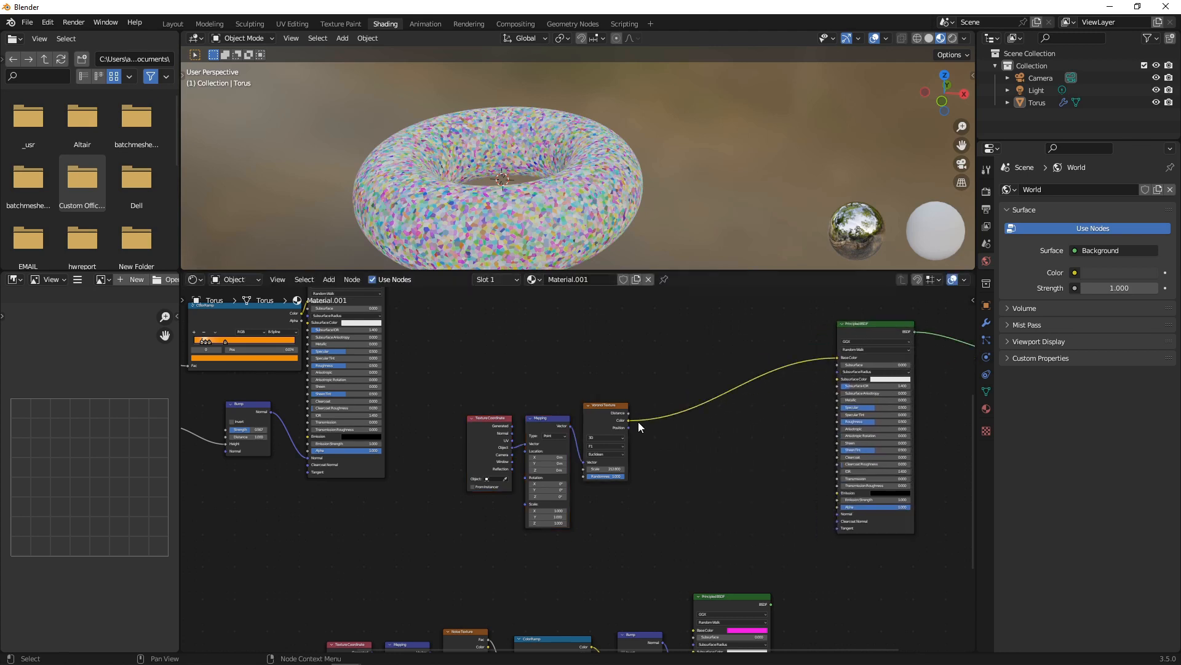
key("shift+a")
left_click(754, 441)
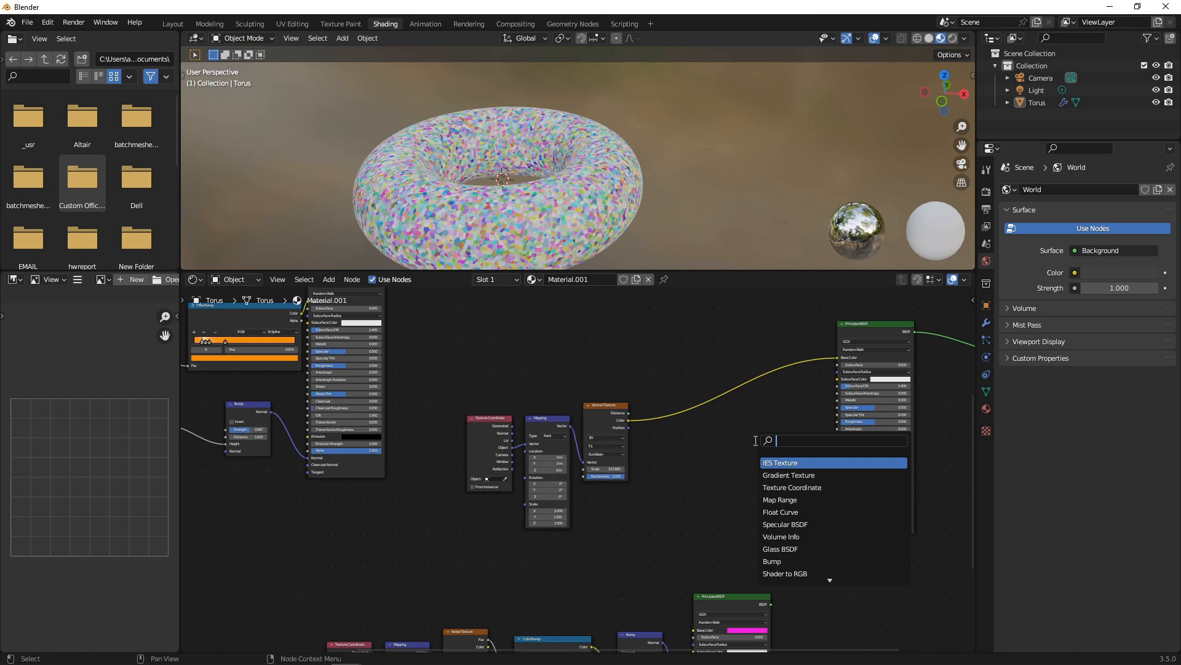
Insert a Constant ColorRamp between Voronoi Color and Base Color, black stop at 0.368.
type("COLO")
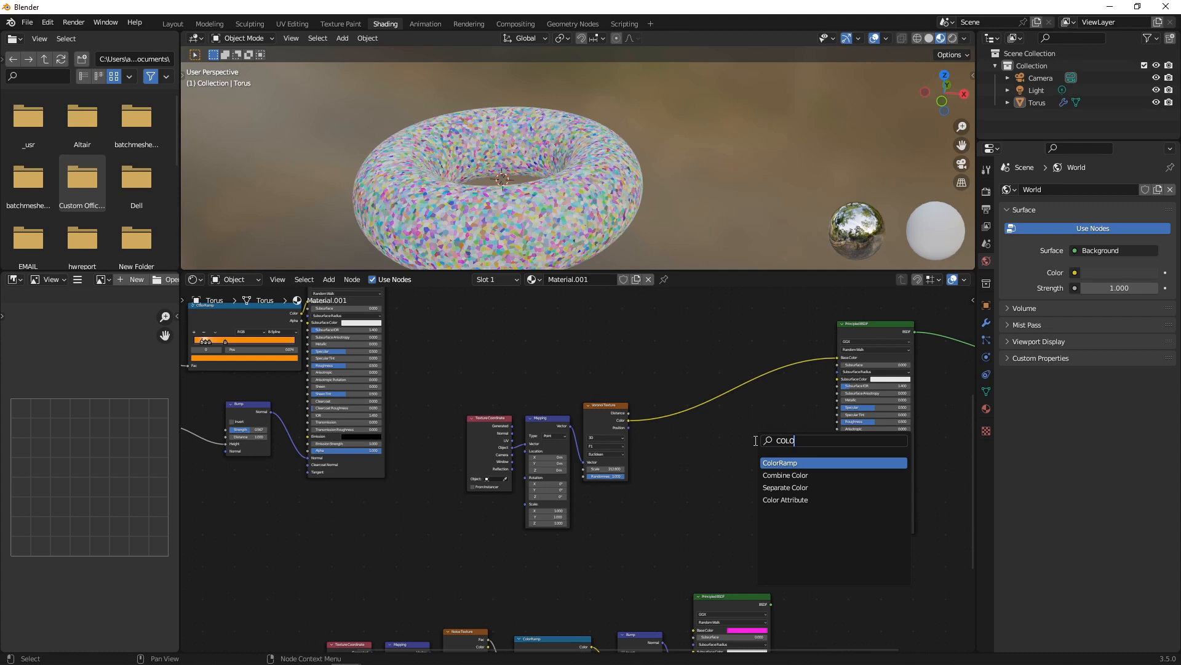
key("Return")
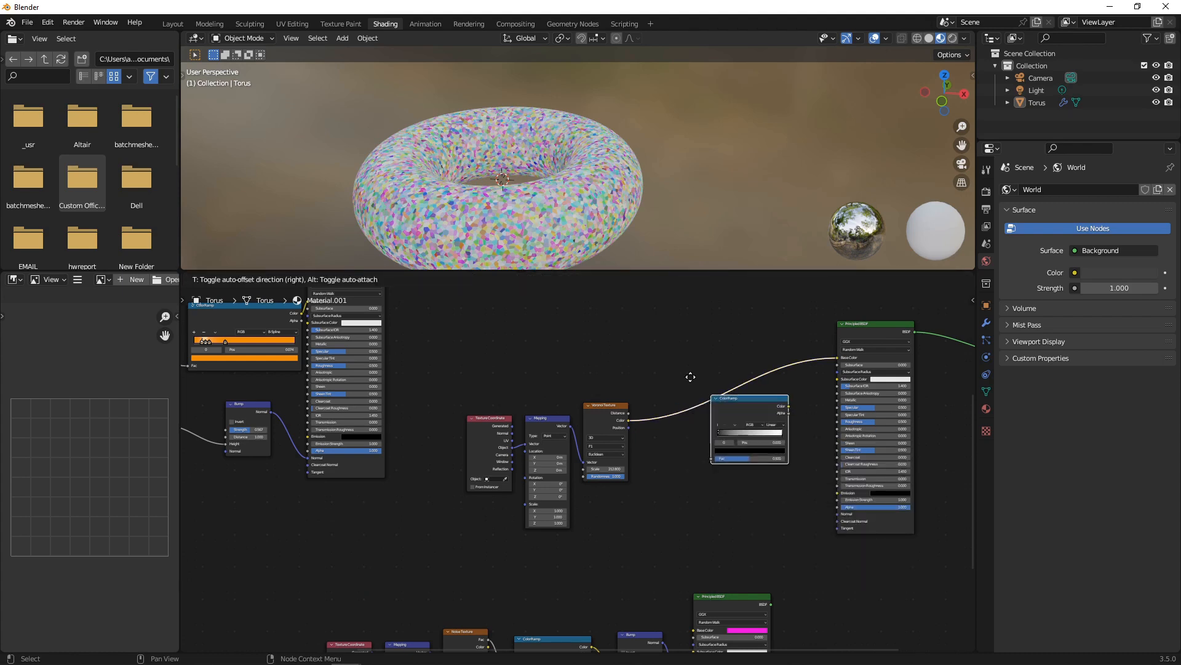
left_click(657, 371)
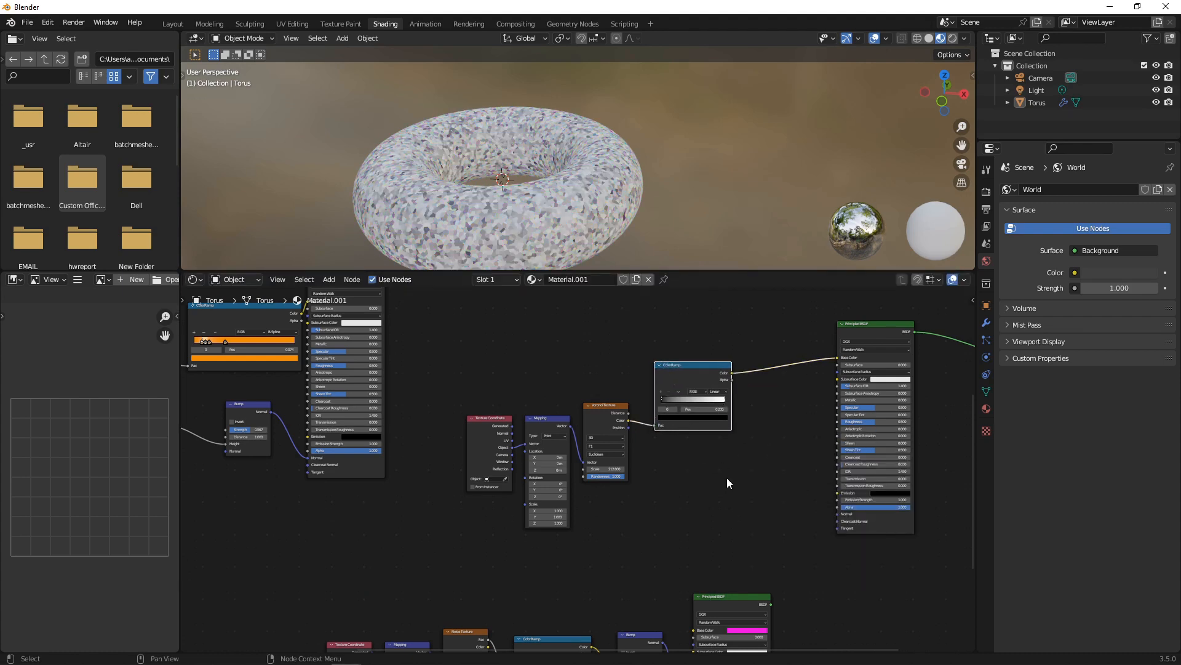
scroll(726, 477, "up", 3)
left_click(780, 399)
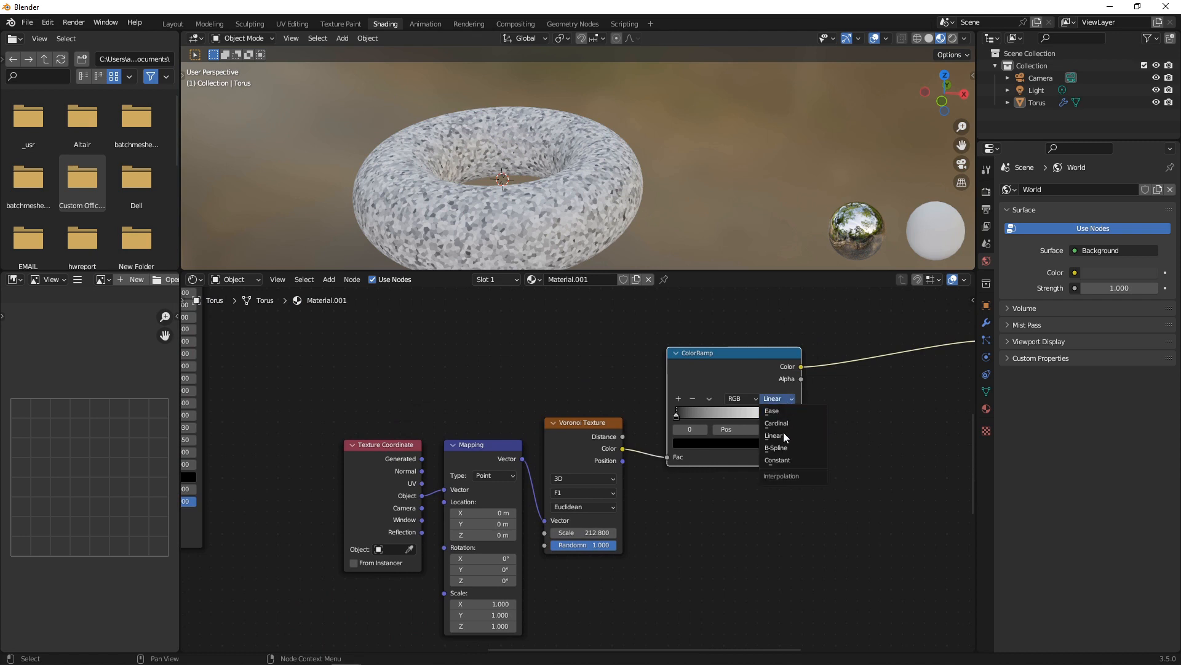
key("Return")
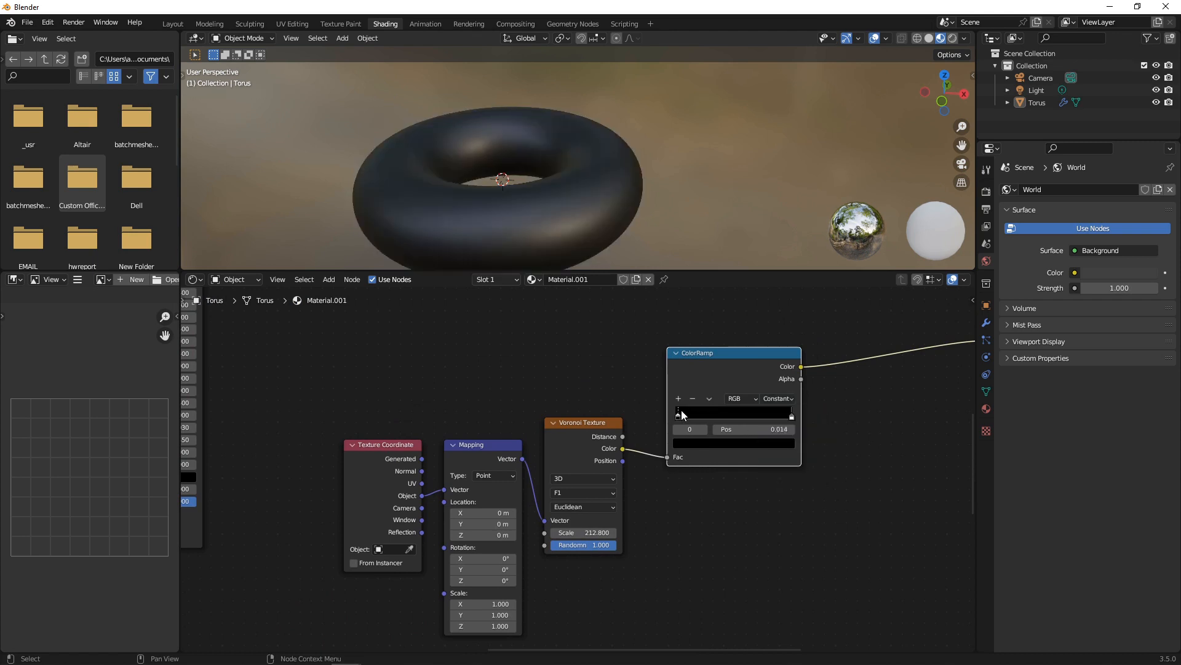
left_click_drag(681, 410, 742, 414)
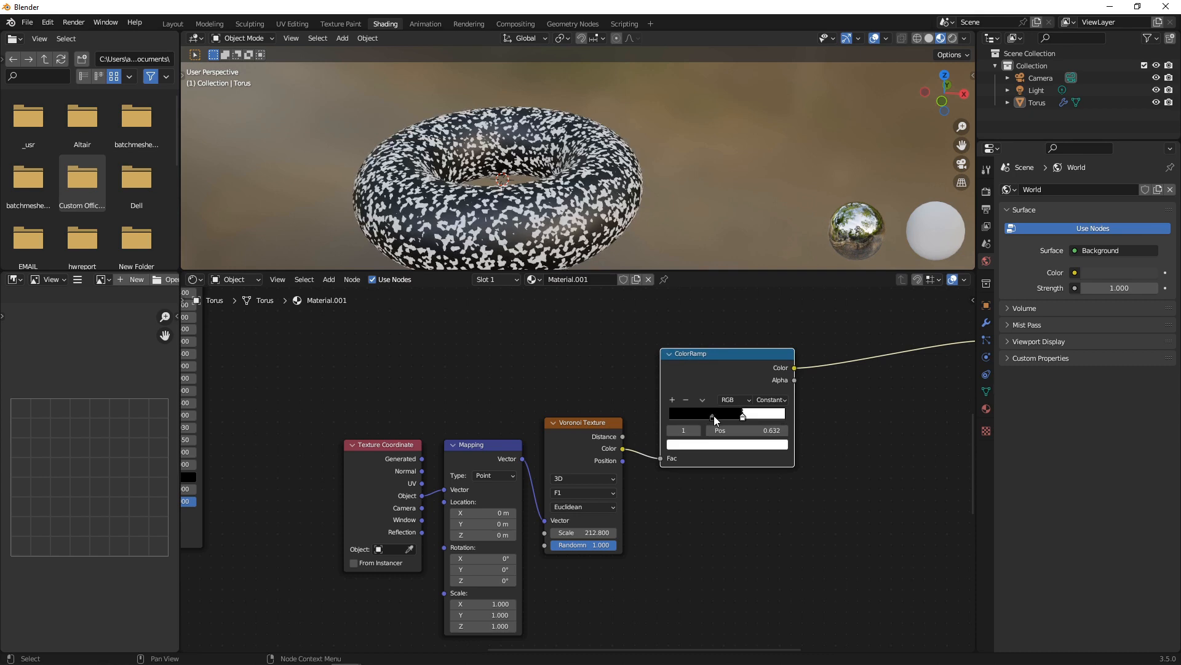
Color the ramp stops yellow and green, and add a red stop at 0.500.
left_click(714, 416)
left_click(718, 446)
left_click_drag(764, 332, 763, 284)
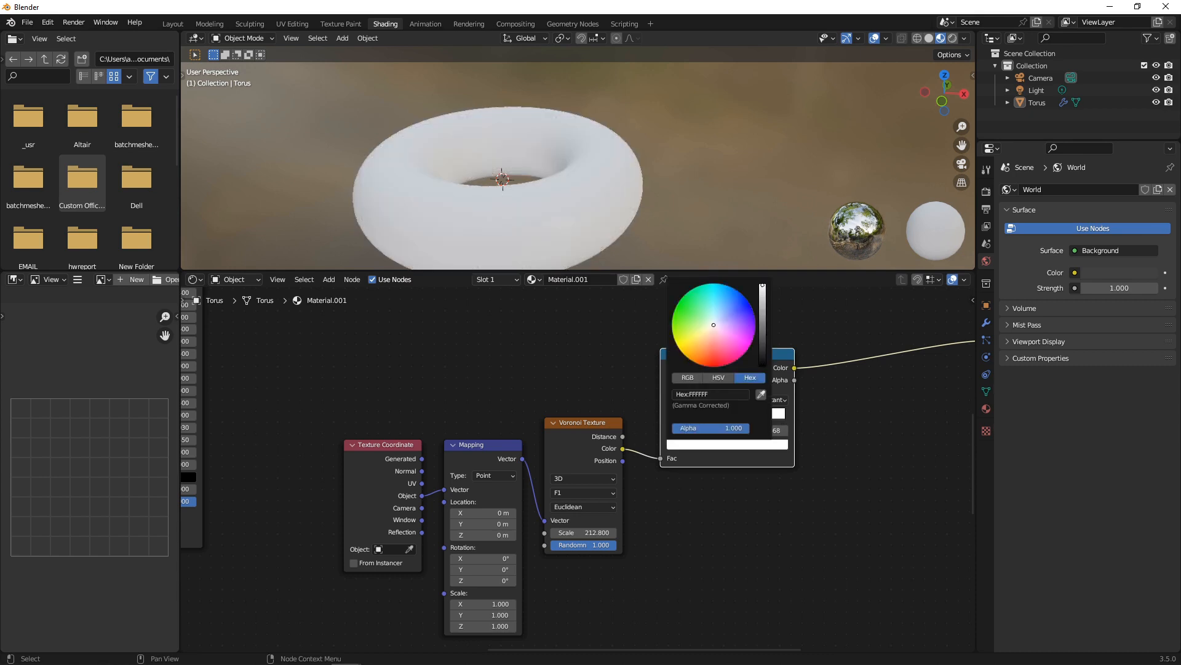
left_click(685, 359)
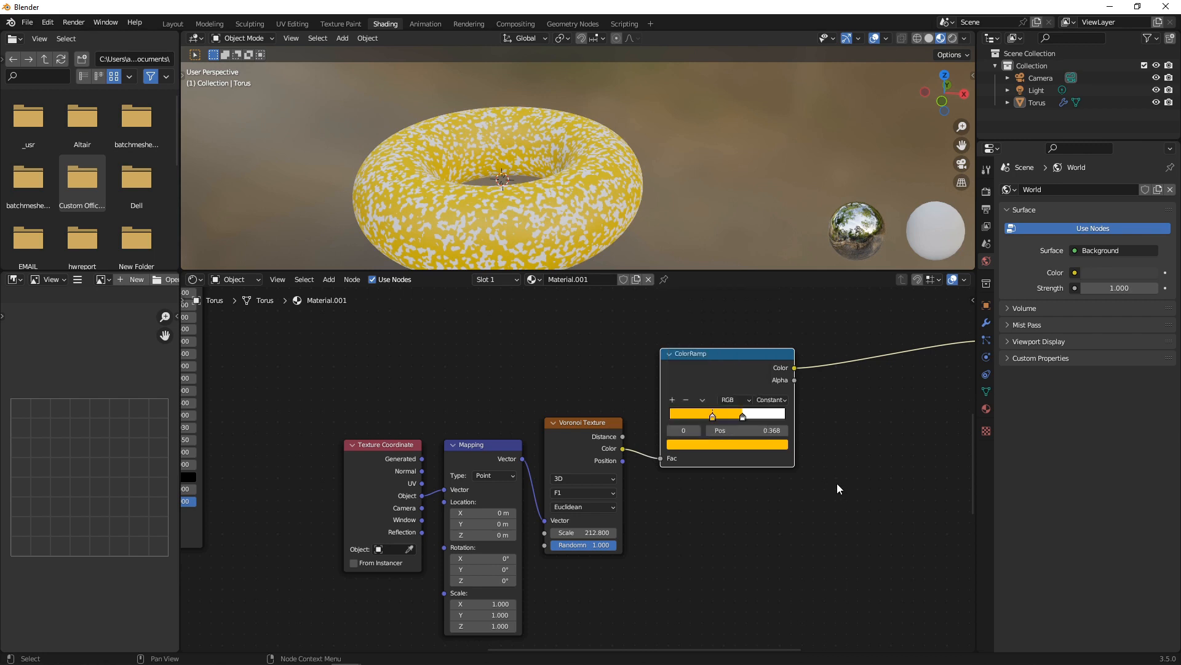
left_click(743, 416)
left_click(750, 444)
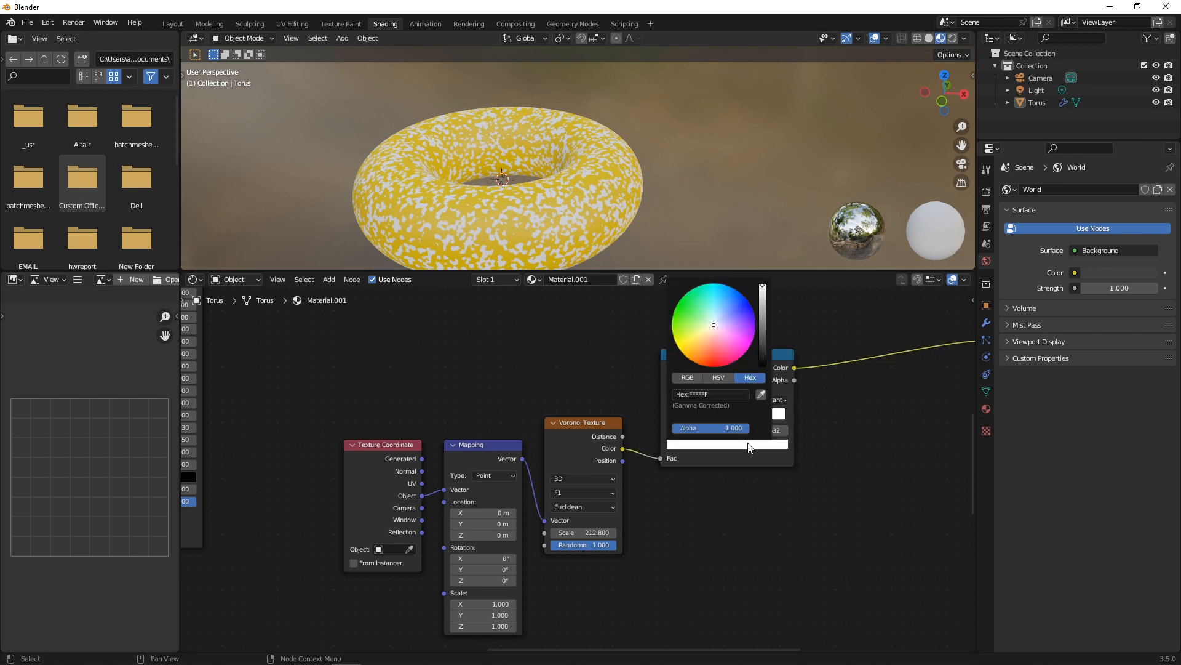
left_click(695, 340)
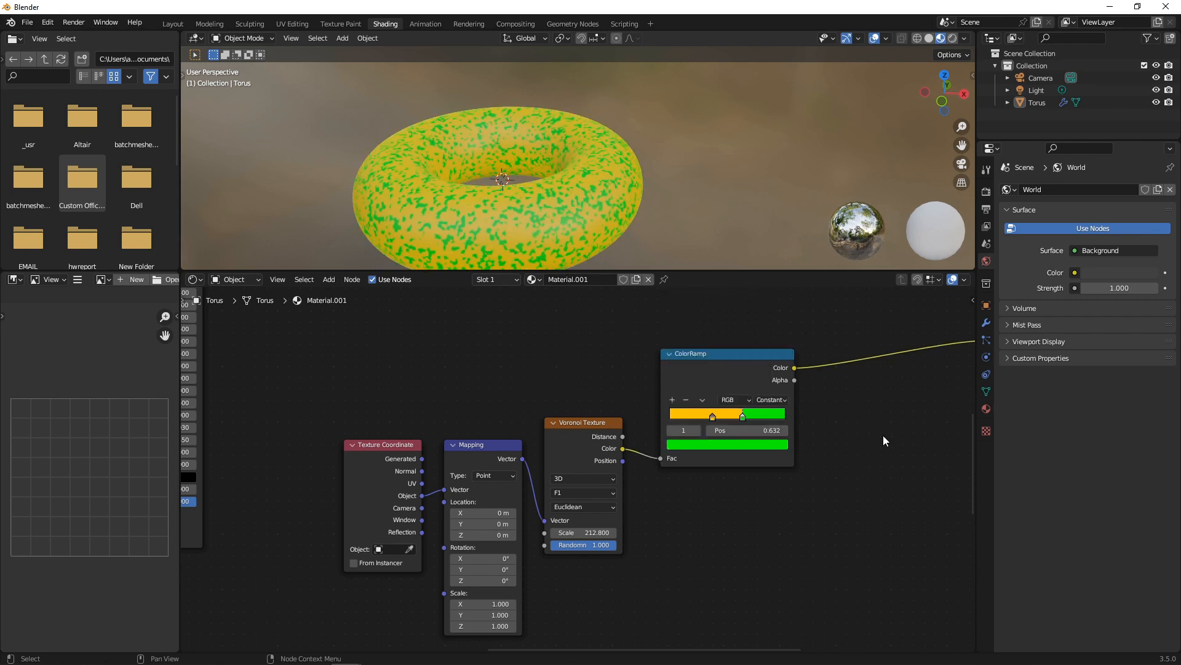
left_click(673, 399)
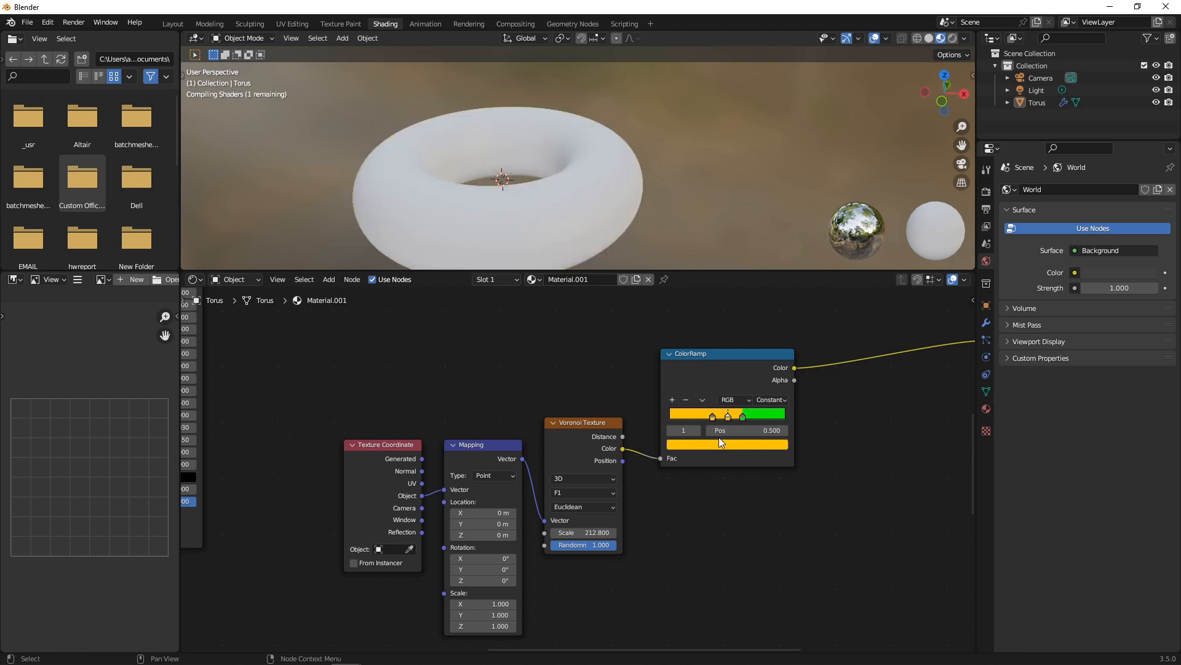
left_click(753, 444)
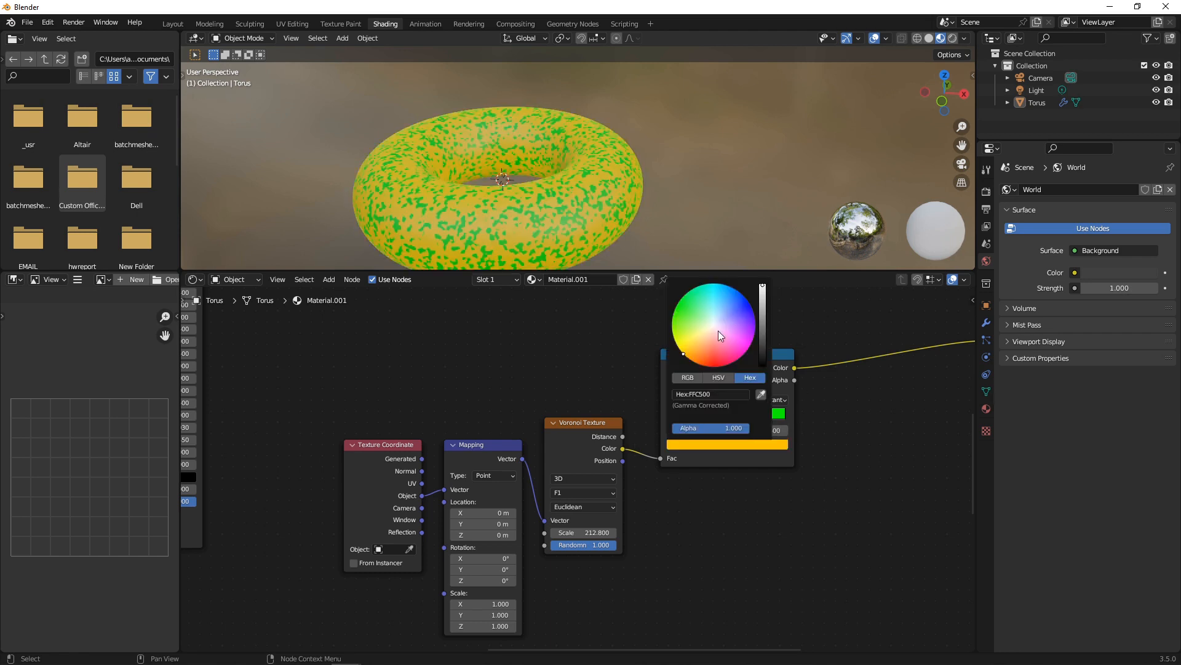
left_click(714, 366)
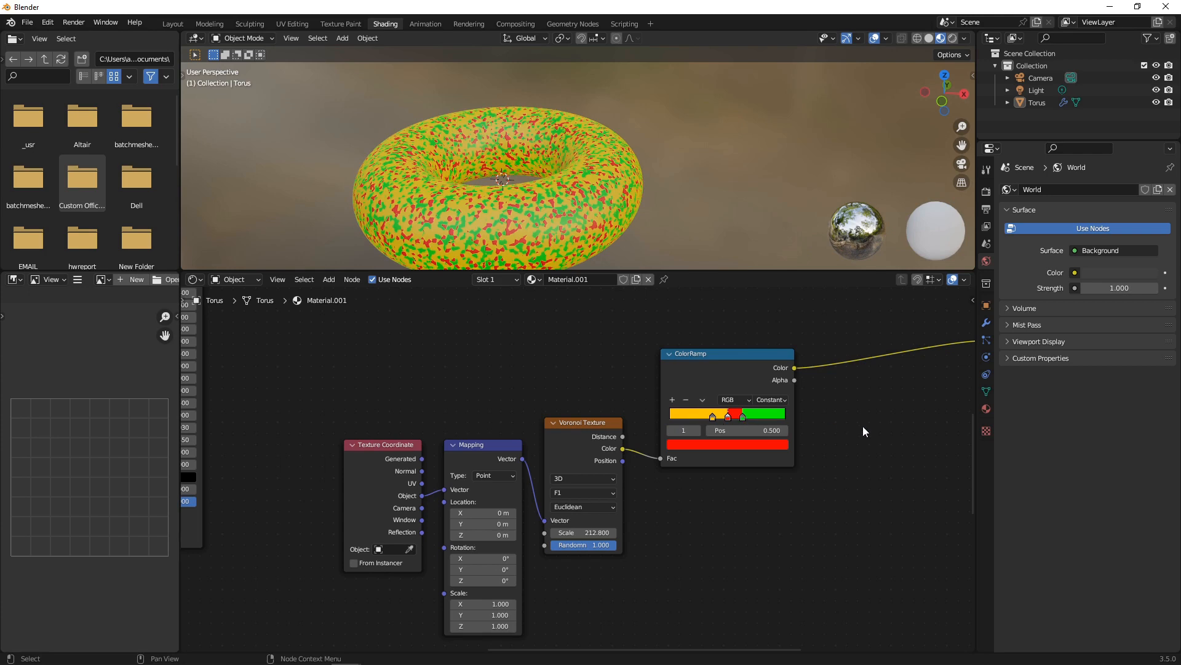
scroll(863, 426, "down", 2)
Add a Bump node below the ColorRamp.
middle_click_drag(727, 425, 486, 459)
scroll(700, 432, "down", 2)
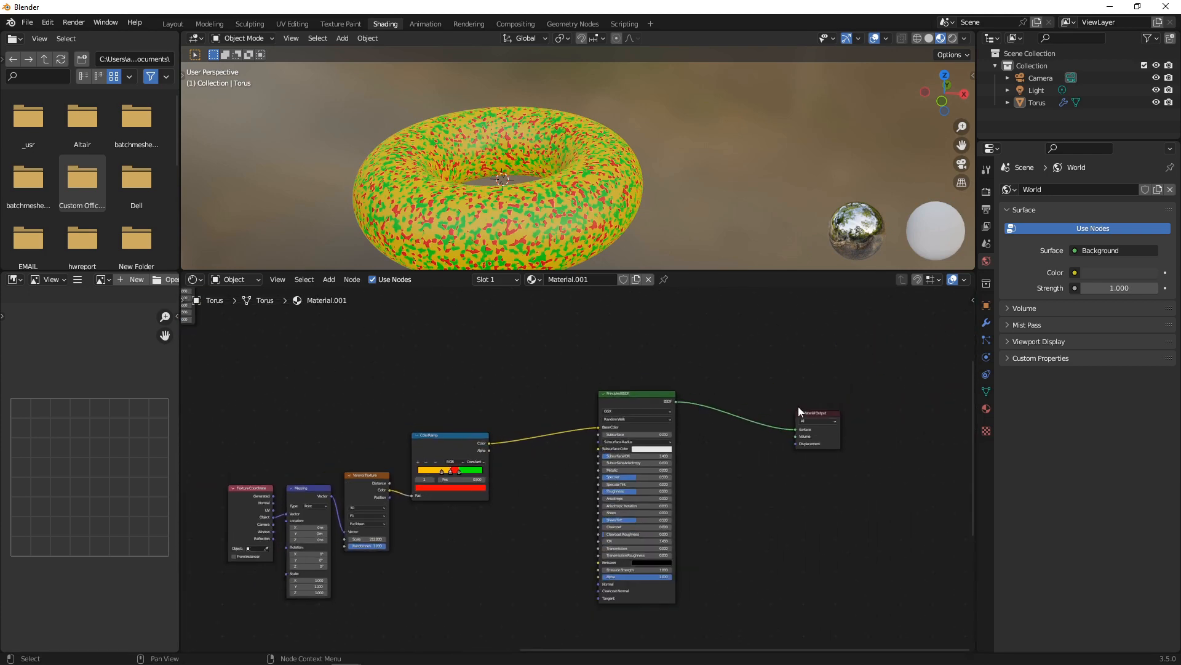
scroll(578, 471, "up", 3)
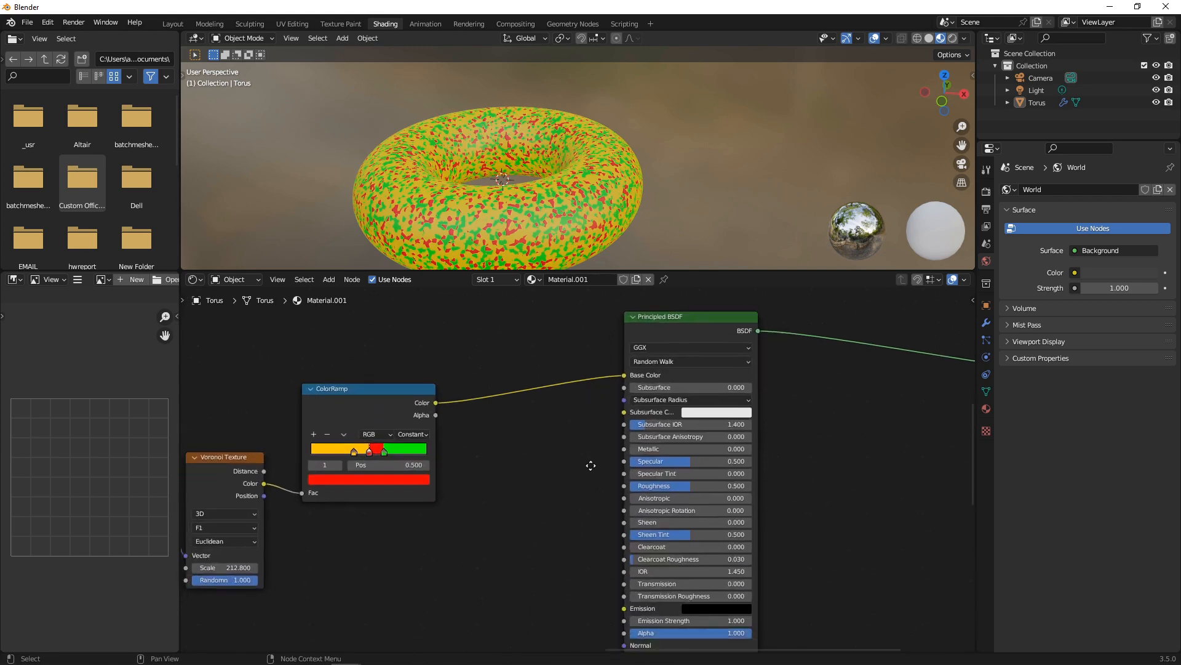
key("shift+a")
left_click(573, 470)
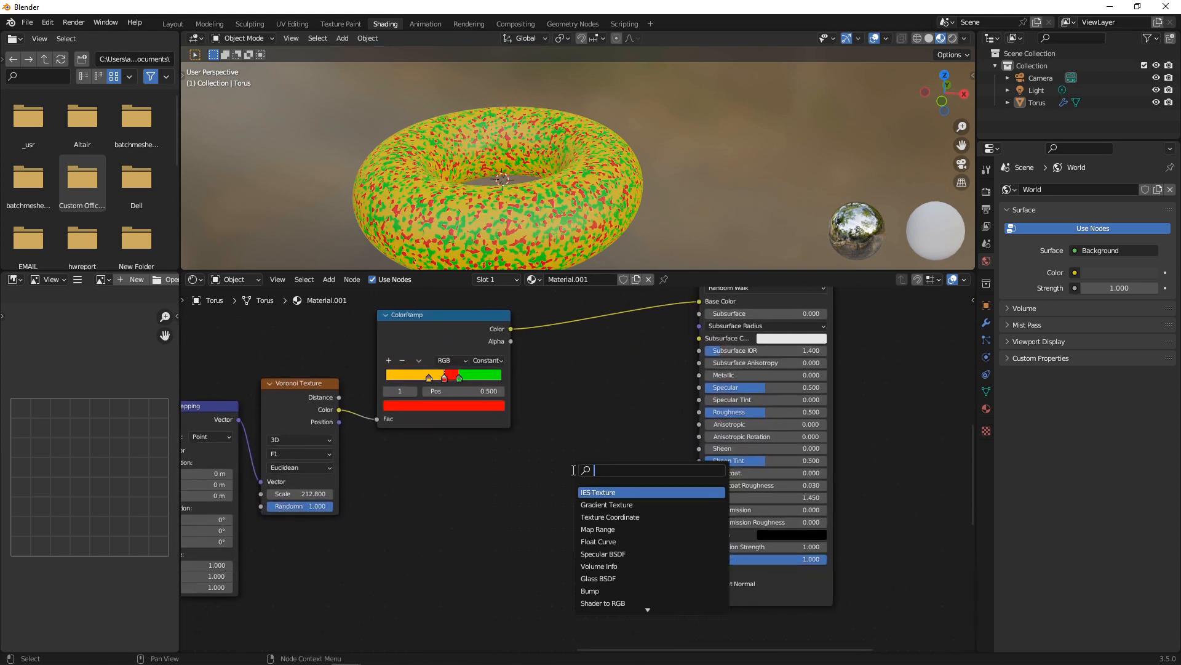
type("bump")
key("Return")
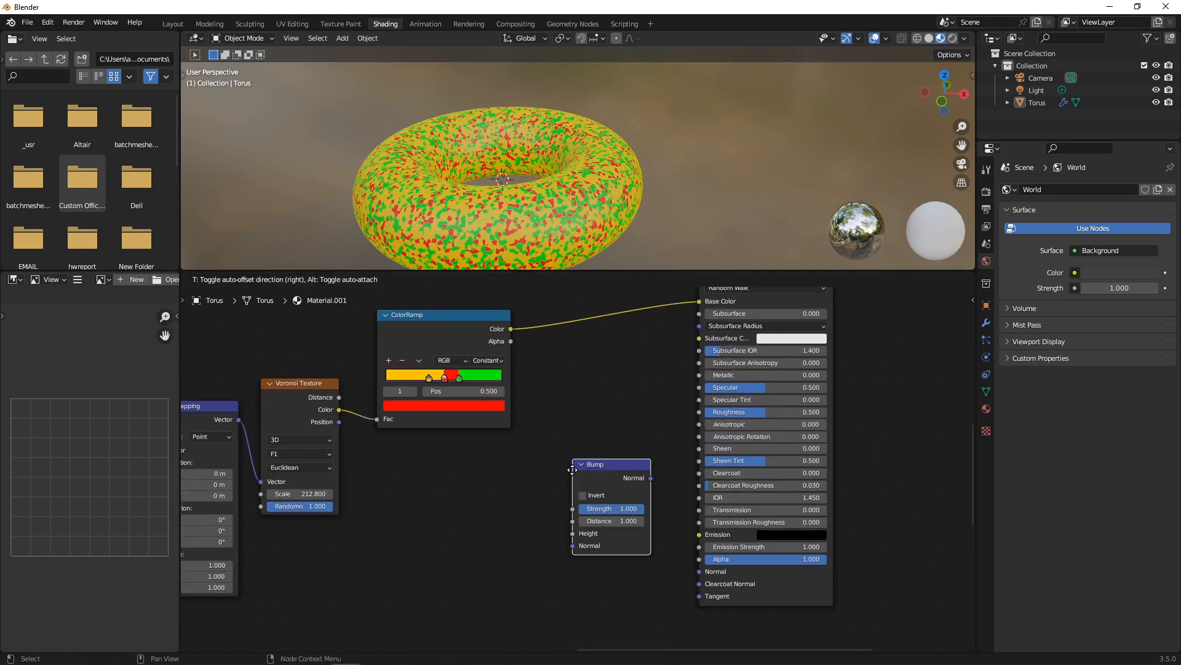
left_click(573, 471)
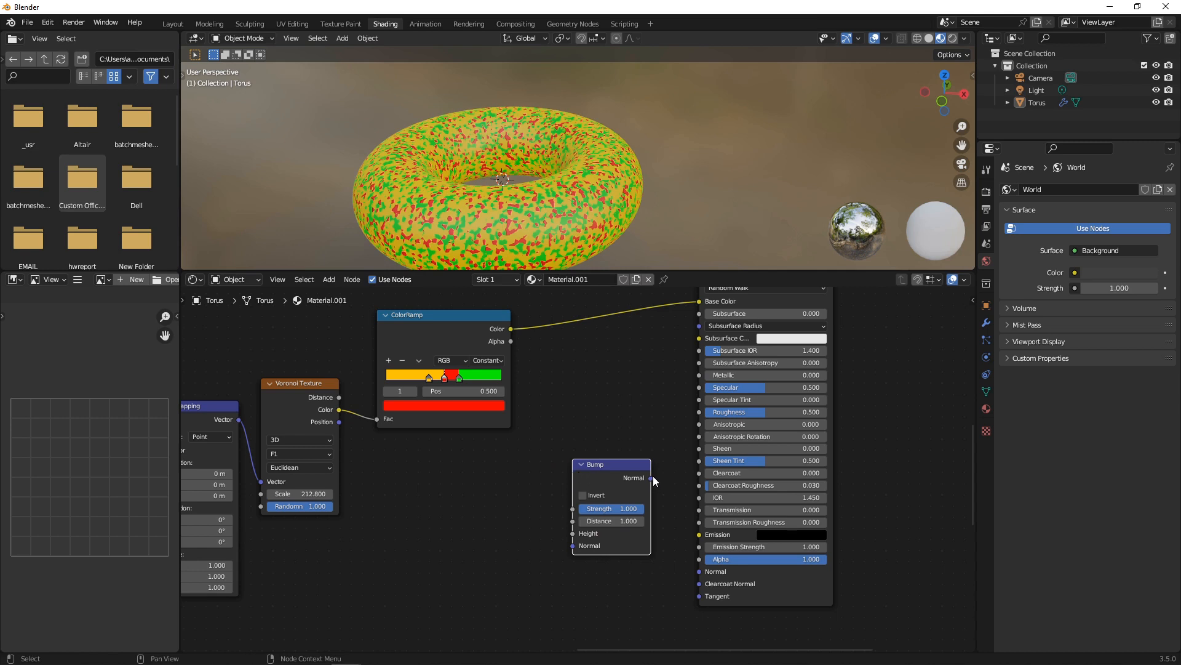
Link Bump to the Principled BSDF Normal and Voronoi Color to the Bump Height.
left_click_drag(650, 477, 699, 571)
mouse_move(339, 410)
left_mouse_down()
mouse_move(574, 534)
mouse_move(668, 471)
mouse_move(660, 402)
left_mouse_up()
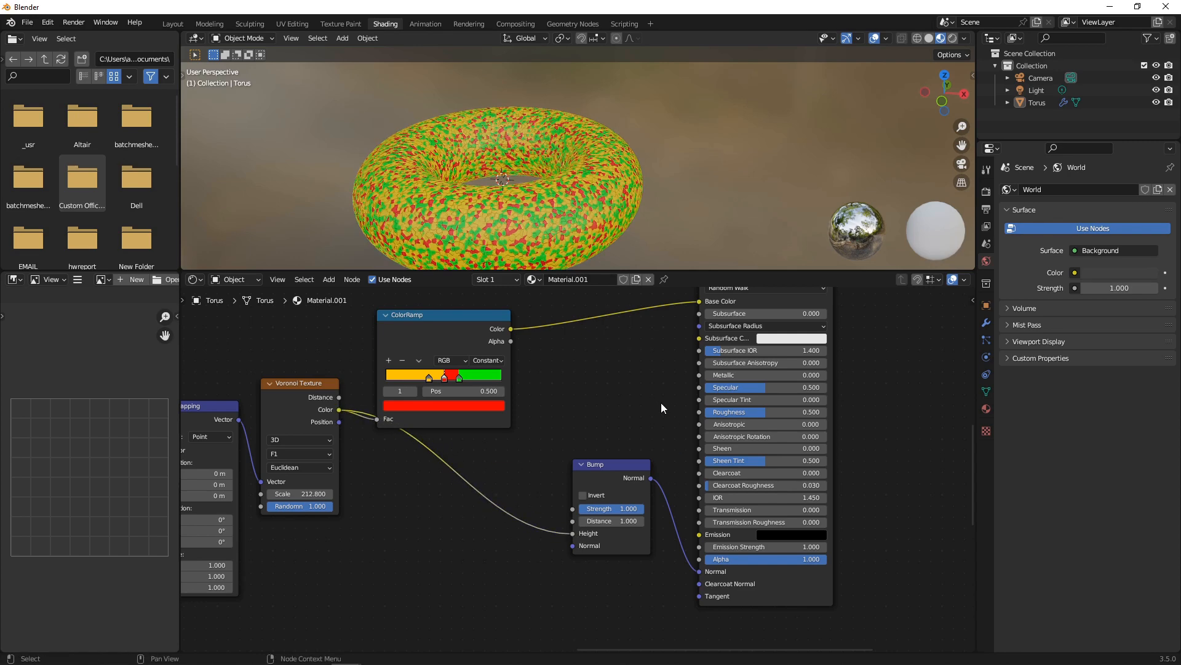
middle_click_drag(548, 219, 622, 337)
scroll(637, 395, "down", 2)
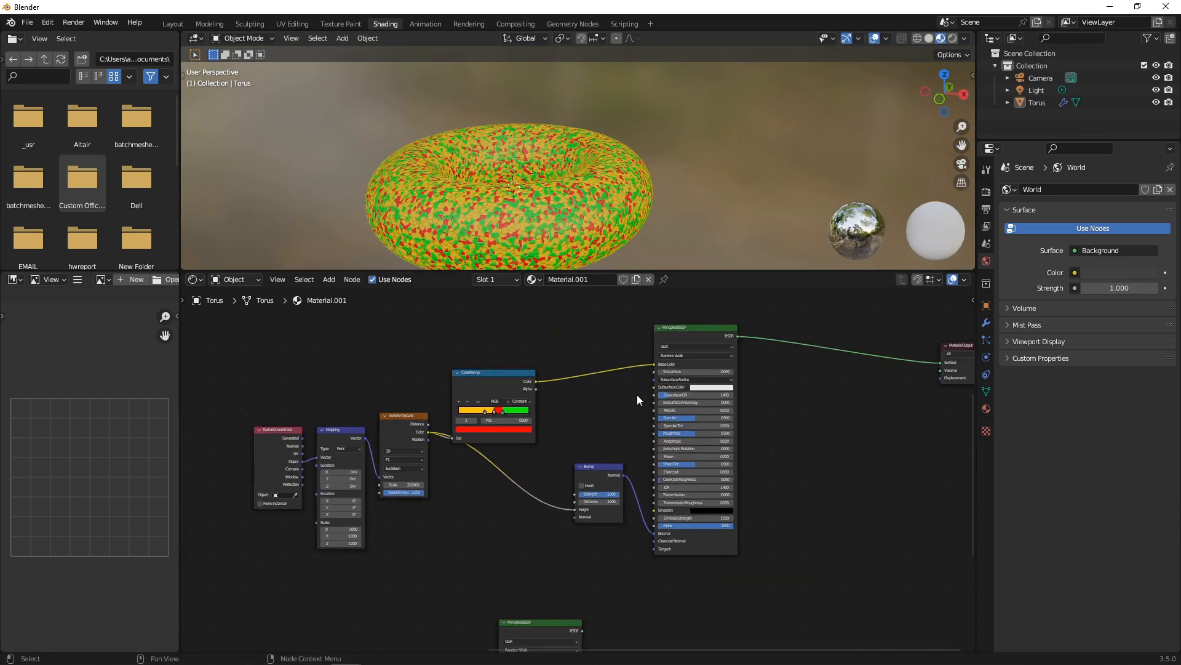
scroll(769, 415, "down", 2)
middle_click_drag(777, 423, 723, 429)
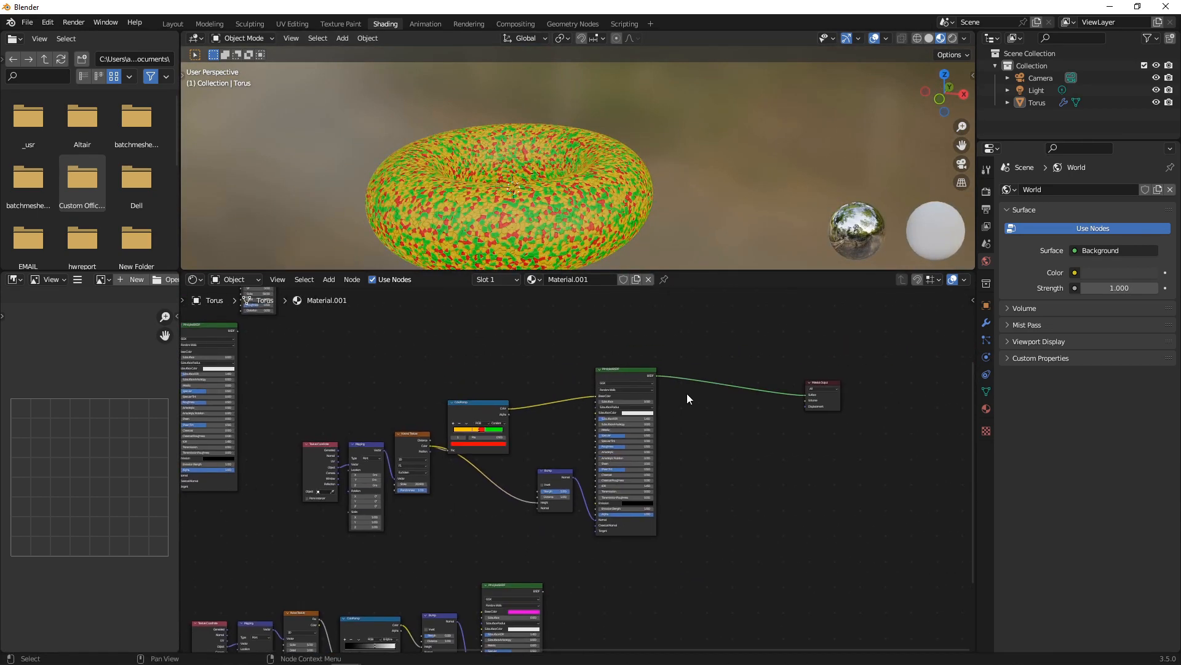
Insert a Mix Shader between the sprinkles BSDF and the Material Output.
key("shift+a")
left_click(749, 481)
type("mix")
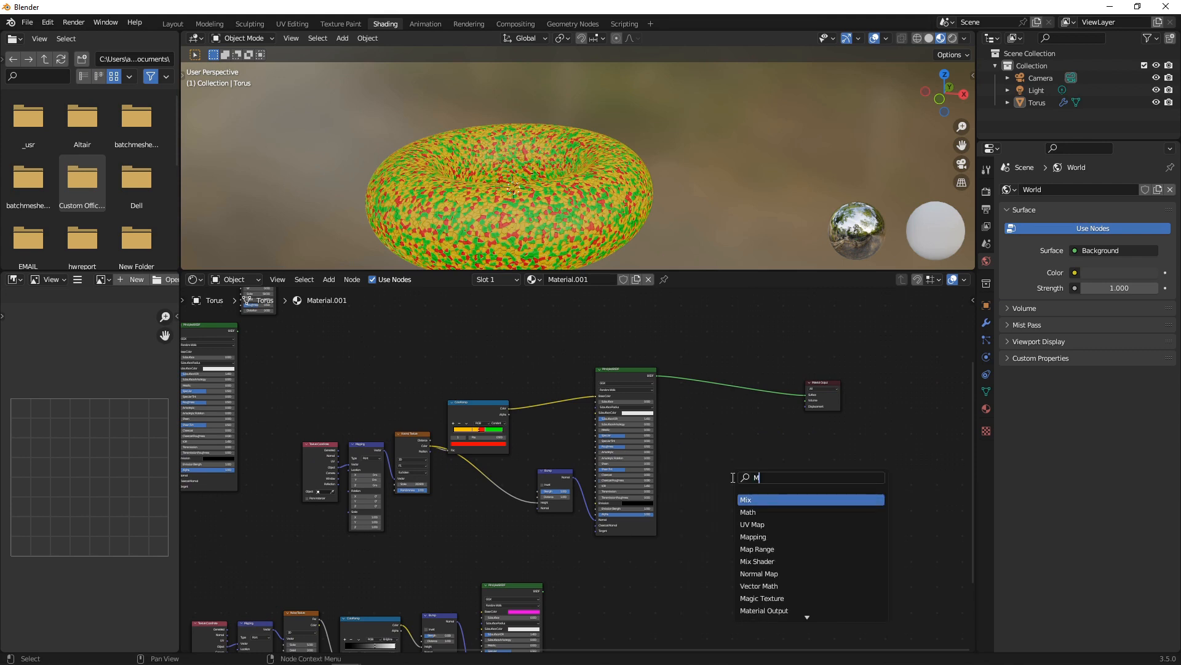
key("Return")
left_click(733, 477)
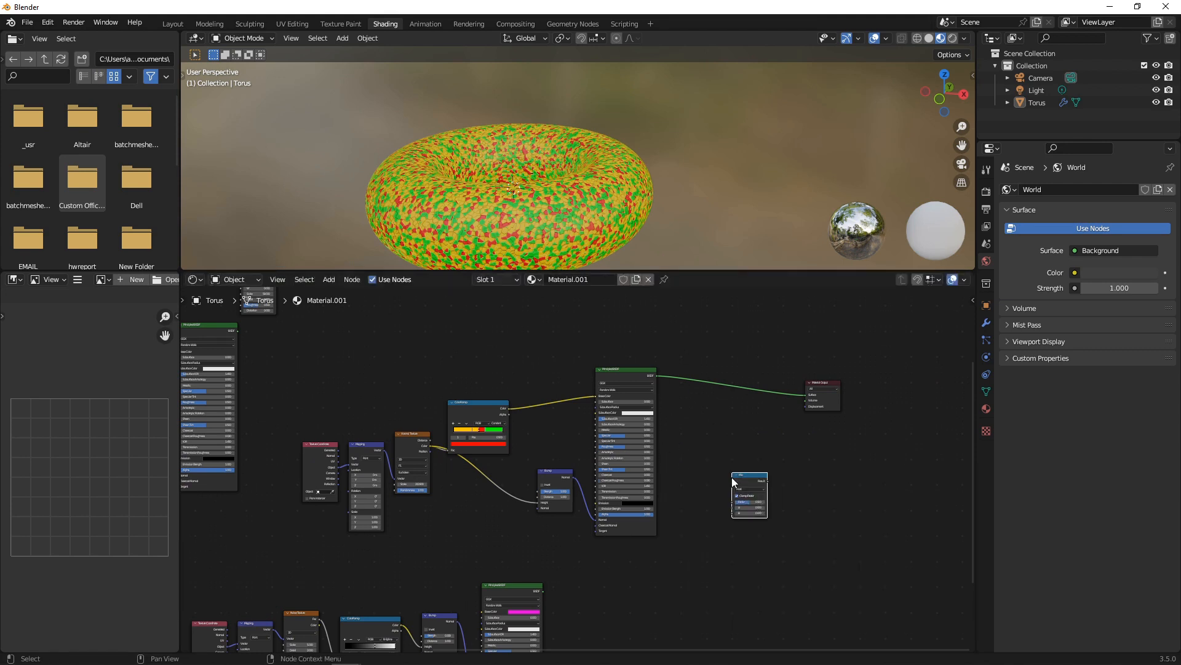
key("Delete")
key("shift+a")
left_click(733, 477)
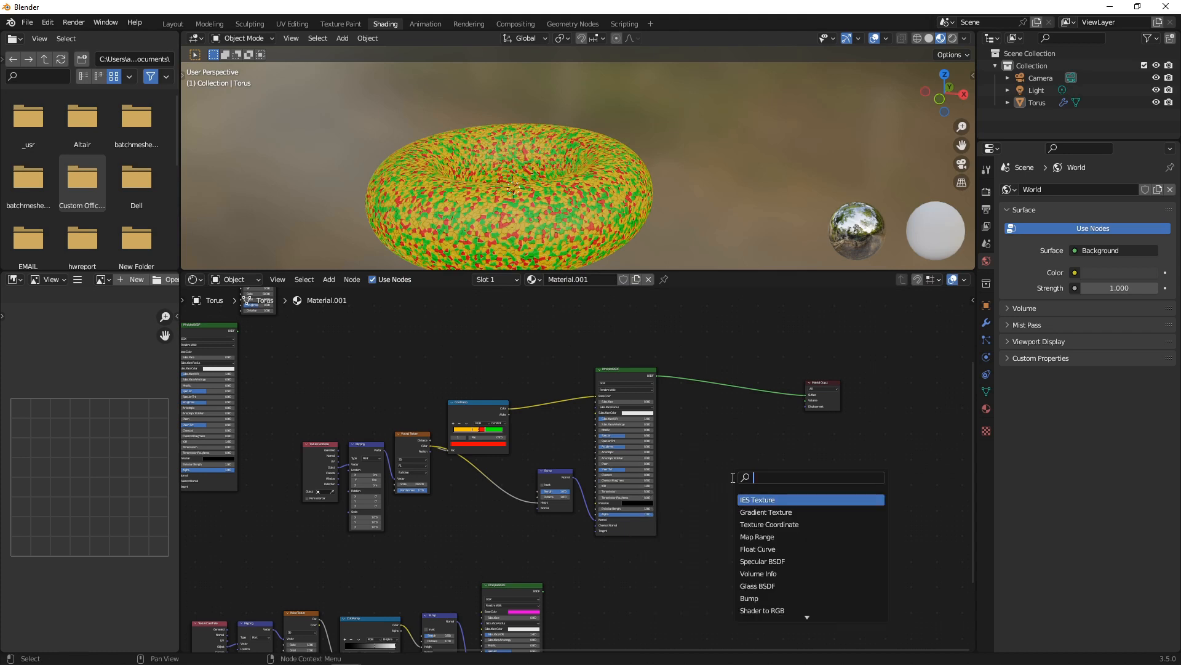
type("MIX")
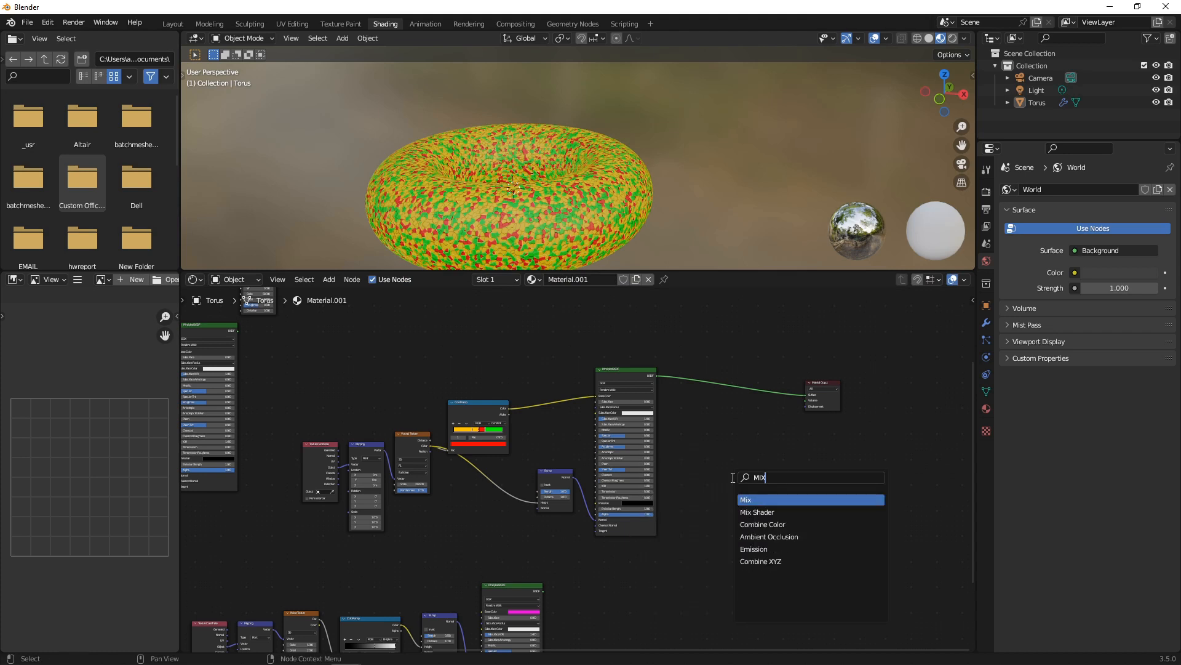
left_click(772, 512)
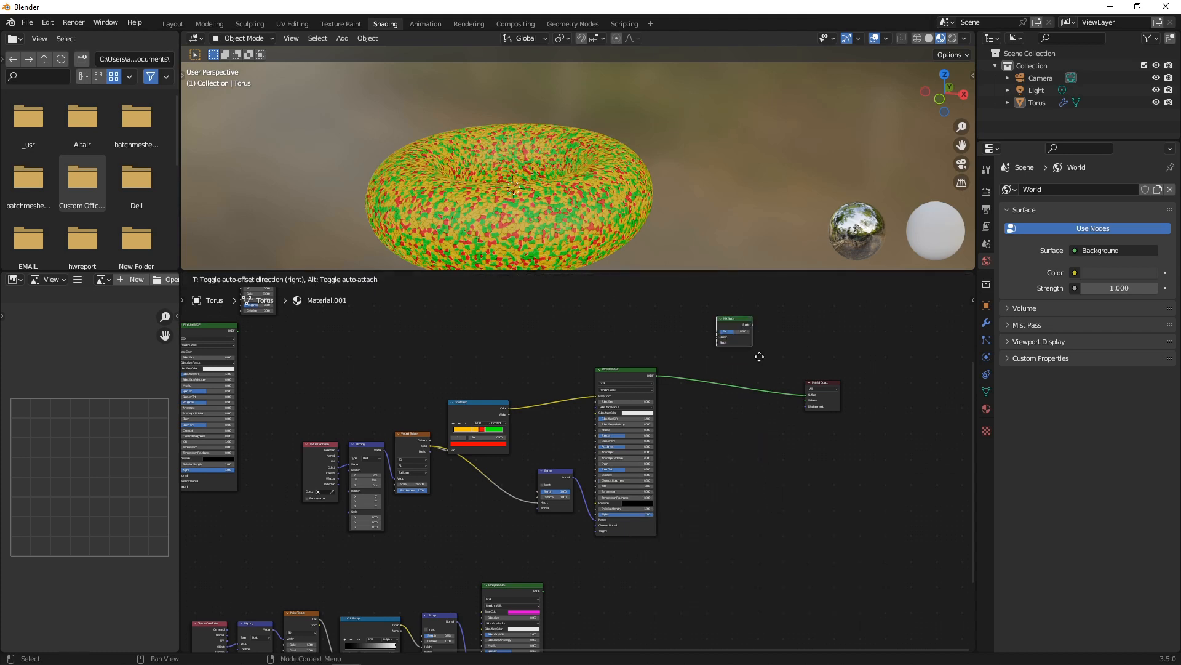
left_click(778, 408)
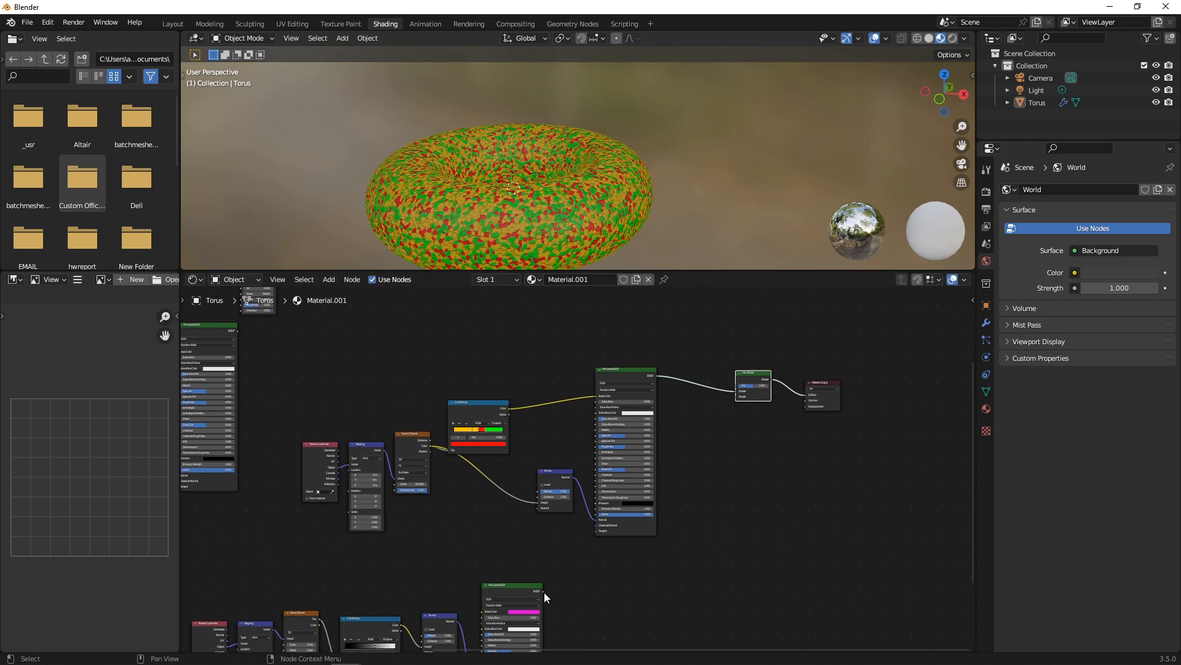
Connect the pink icing Principled BSDF to the Mix Shader's second Shader input.
left_click_drag(544, 592, 734, 397)
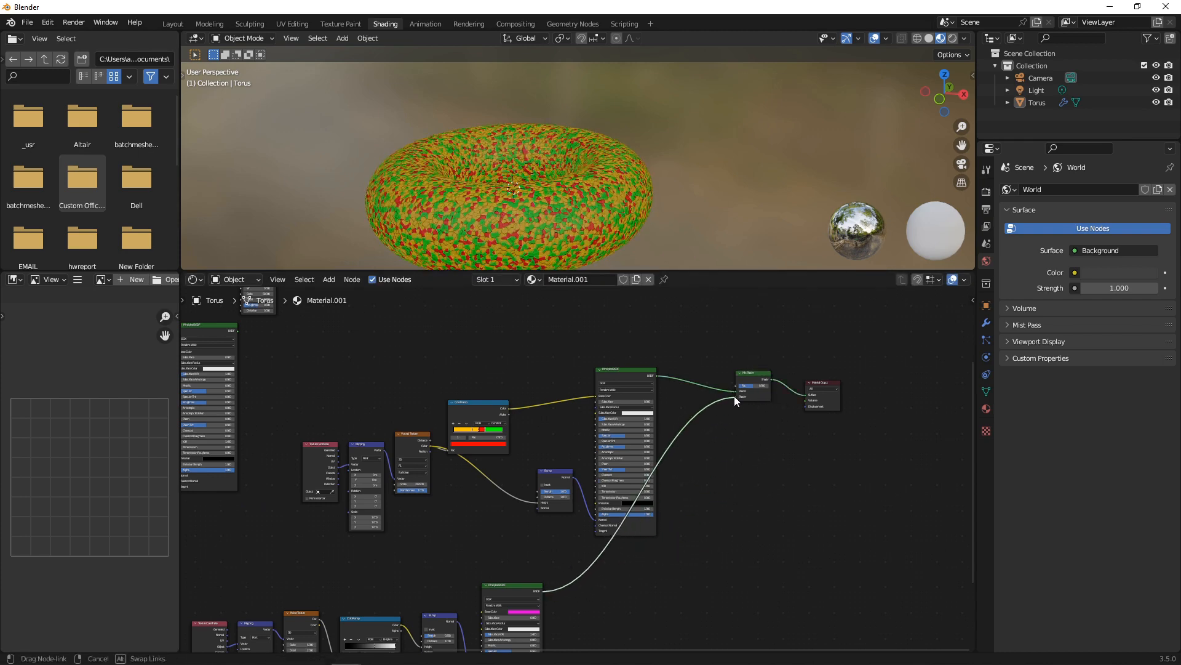
left_click_drag(766, 460, 767, 459)
middle_click_drag(767, 460, 736, 512)
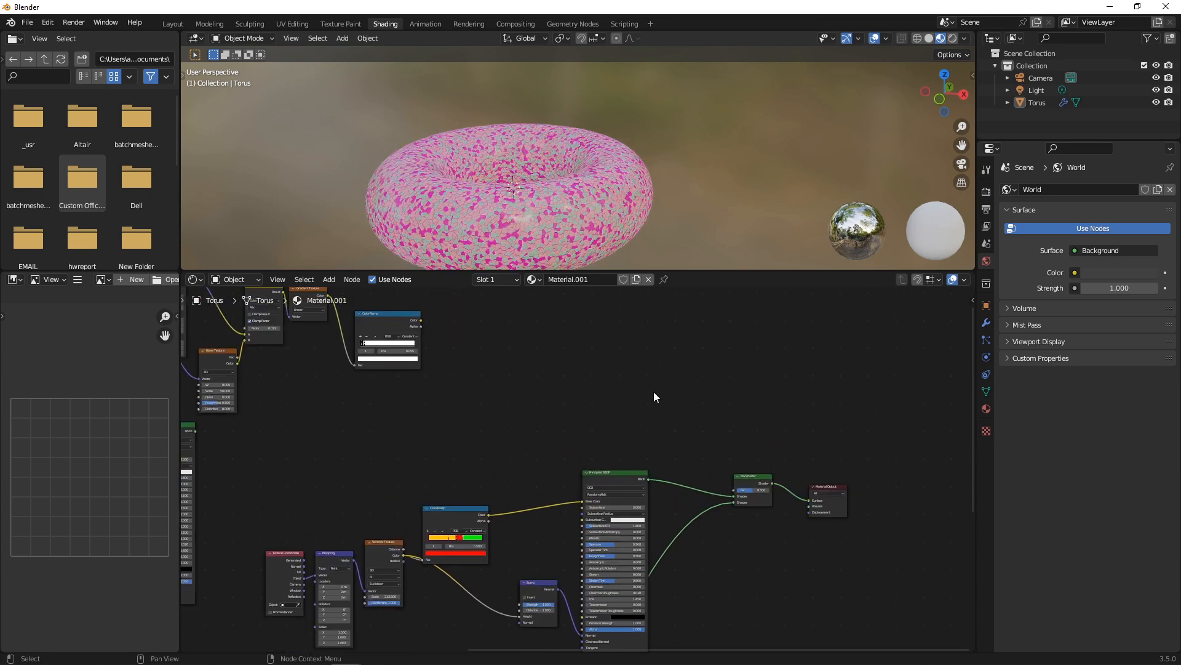
Add a ColorRamp taking Voronoi Color into its Fac and feeding the Mix Shader Fac.
key("shift+a")
type("COLO")
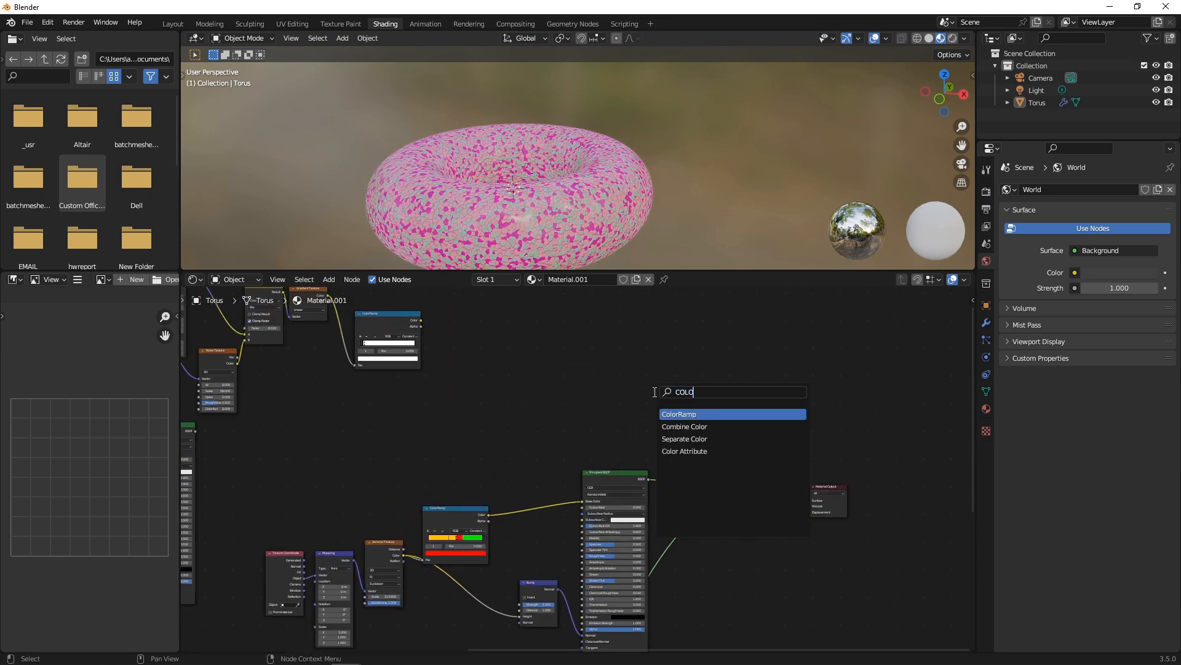
key("Return")
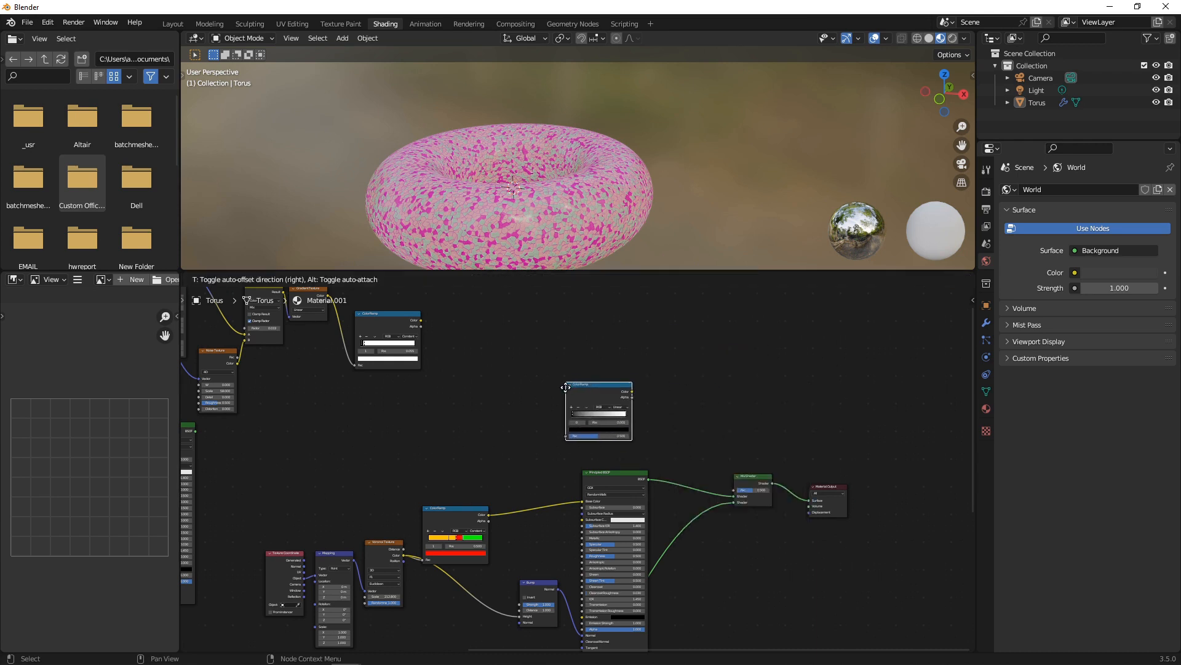
left_click(567, 391)
left_click_drag(405, 555, 567, 440)
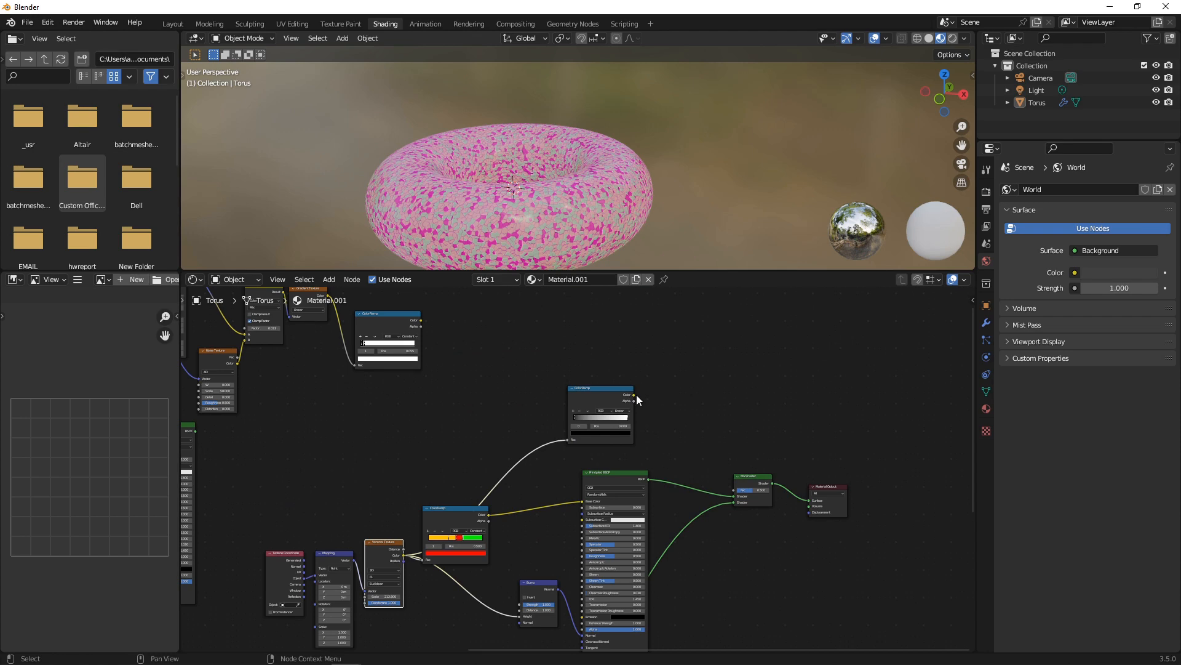
left_click_drag(633, 394, 766, 521)
Set that ColorRamp to Constant interpolation with its white stop at 0.773.
scroll(649, 443, "up", 3)
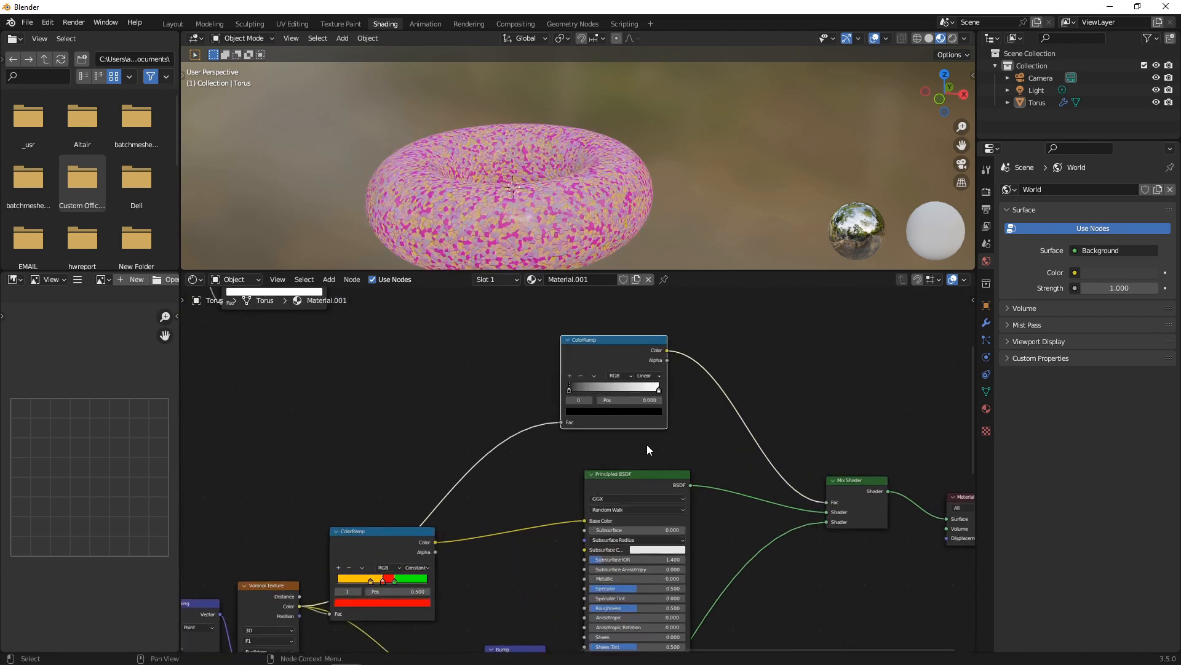
left_click(657, 368)
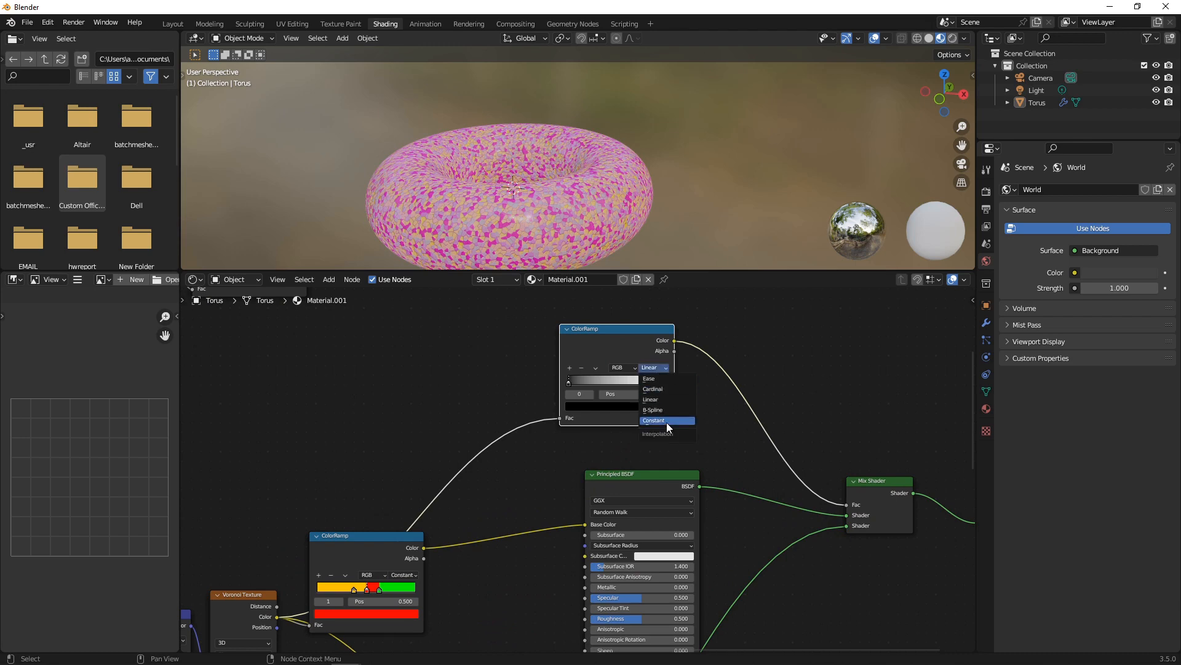
left_click(667, 421)
left_click_drag(666, 381, 581, 382)
scroll(523, 468, "down", 3)
middle_click_drag(482, 537, 689, 472)
scroll(715, 471, "up", 8)
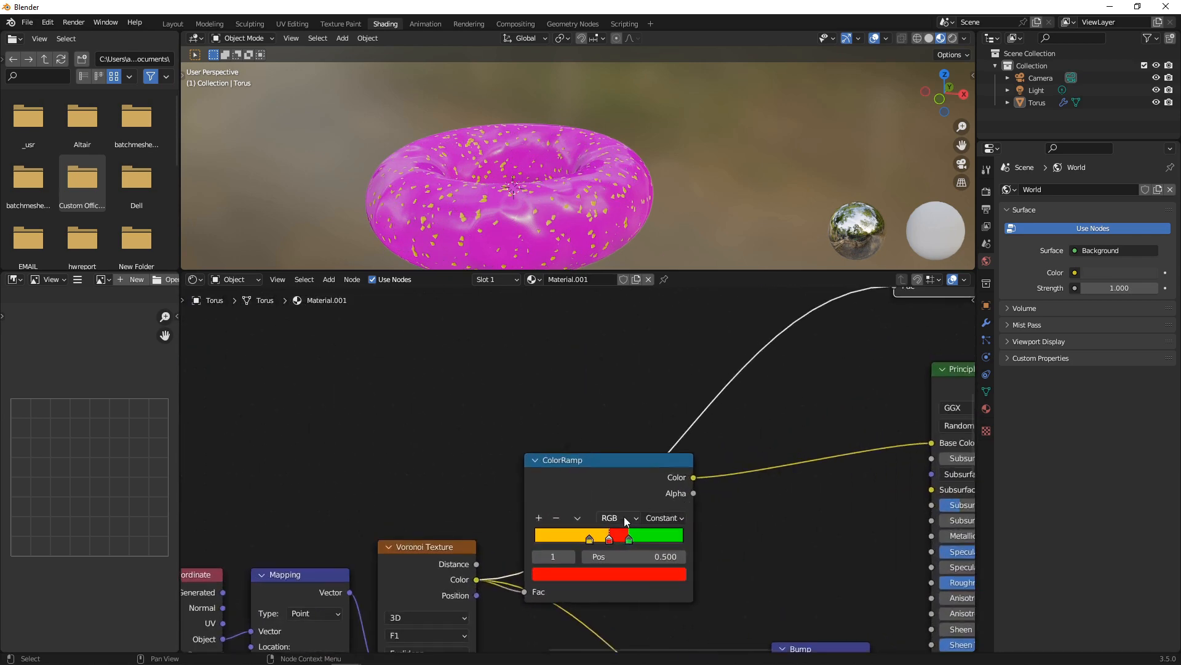
Move the green ColorRamp stop to 0.141.
mouse_move(626, 542)
left_mouse_down()
mouse_move(649, 544)
mouse_move(539, 536)
mouse_move(558, 540)
left_mouse_up()
left_click(607, 539)
scroll(500, 629, "down", 1)
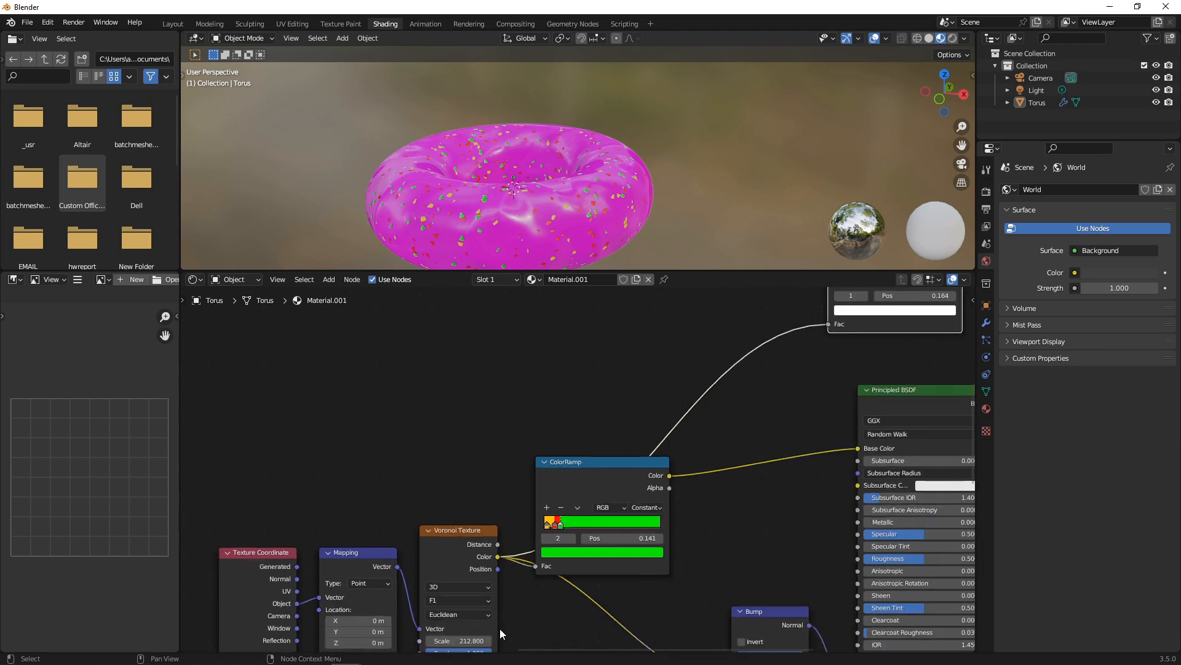
scroll(500, 629, "up", 3)
Set the Voronoi Texture scale to 500 for tiny sprinkles.
left_click_drag(534, 582, 640, 581)
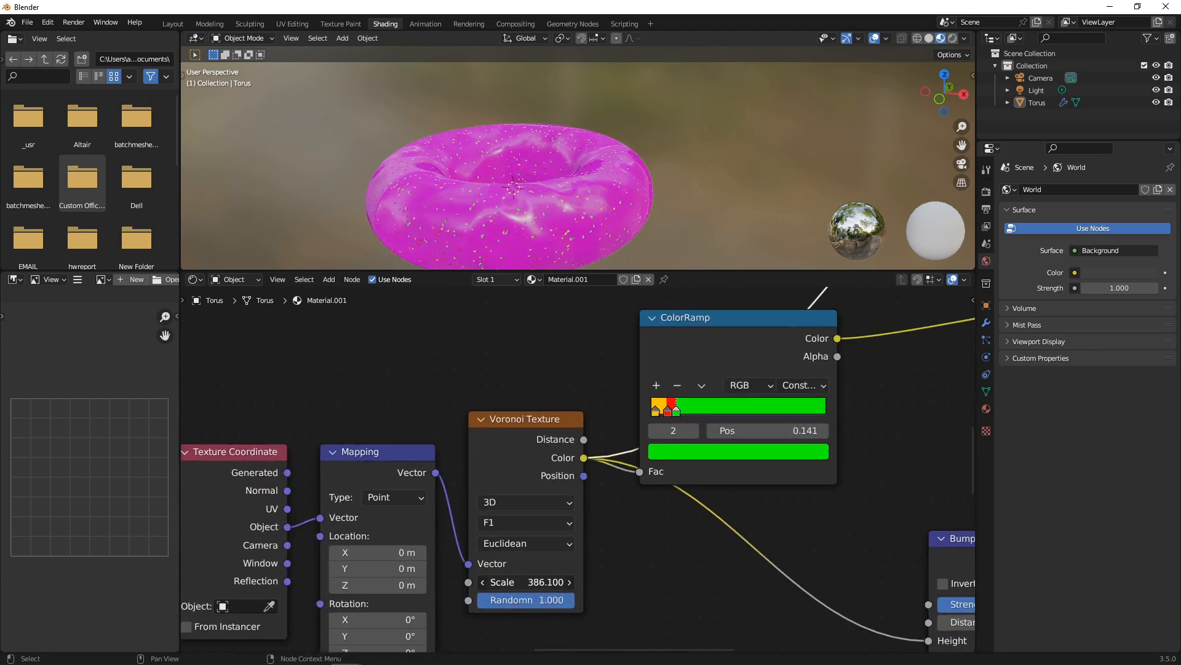
left_click(527, 581)
type("500")
key("Return")
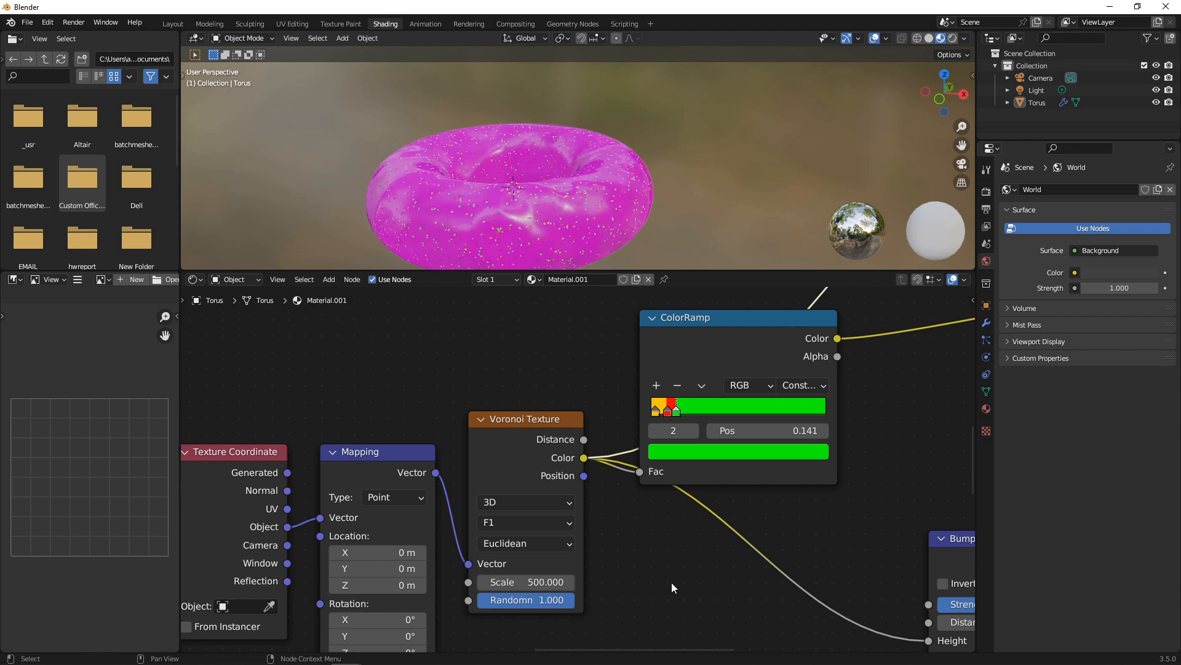
mouse_move(533, 194)
middle_mouse_down()
mouse_move(567, 249)
mouse_move(522, 220)
mouse_move(547, 203)
middle_mouse_up()
scroll(573, 218, "down", 3)
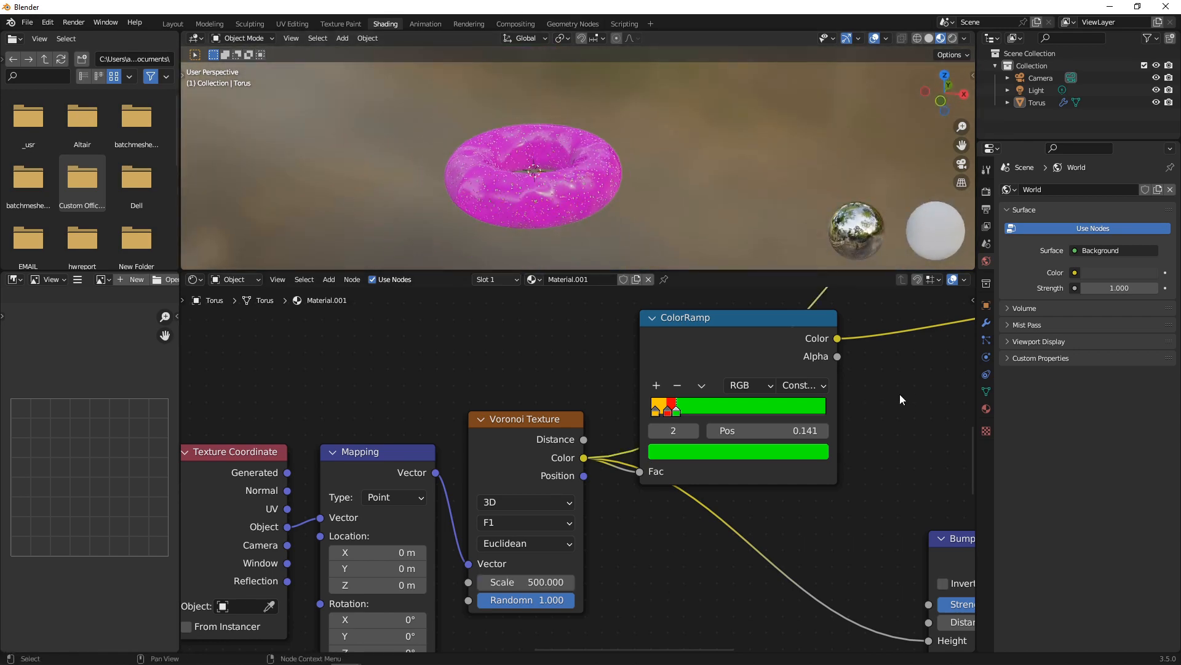
scroll(877, 381, "down", 5)
middle_click_drag(862, 364, 565, 411)
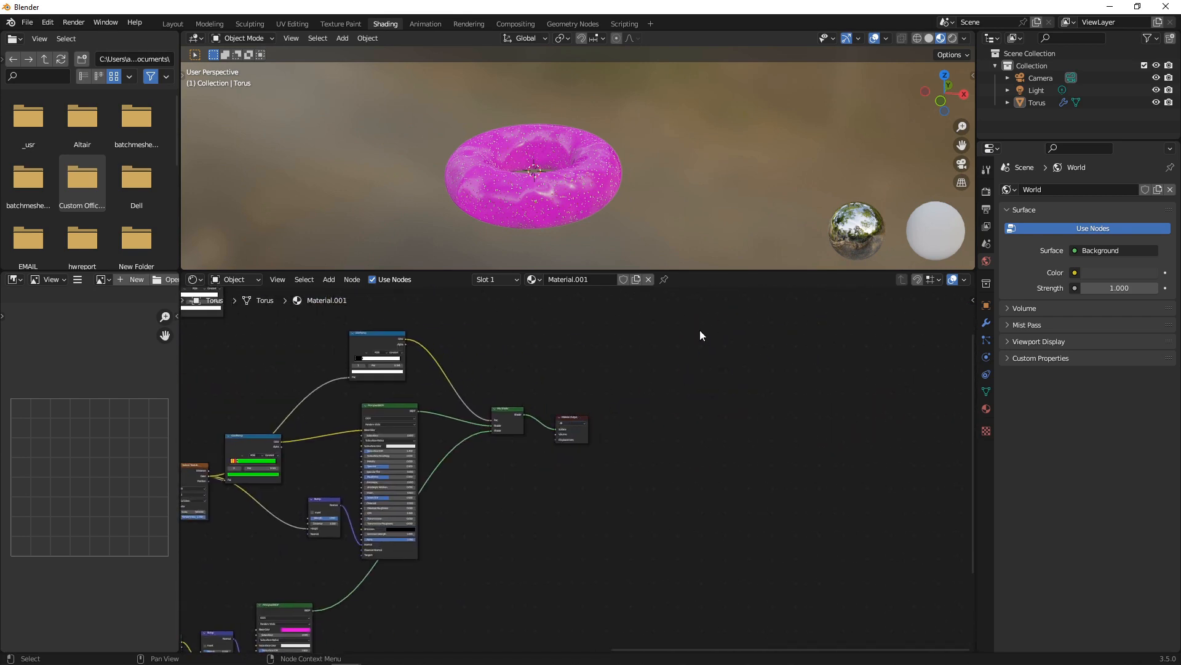
Move the Material Output node up and add a new Mix Shader node.
left_click_drag(565, 418, 647, 296)
scroll(576, 370, "down", 5)
scroll(523, 339, "up", 1)
middle_click_drag(518, 345, 663, 378)
scroll(663, 378, "up", 1)
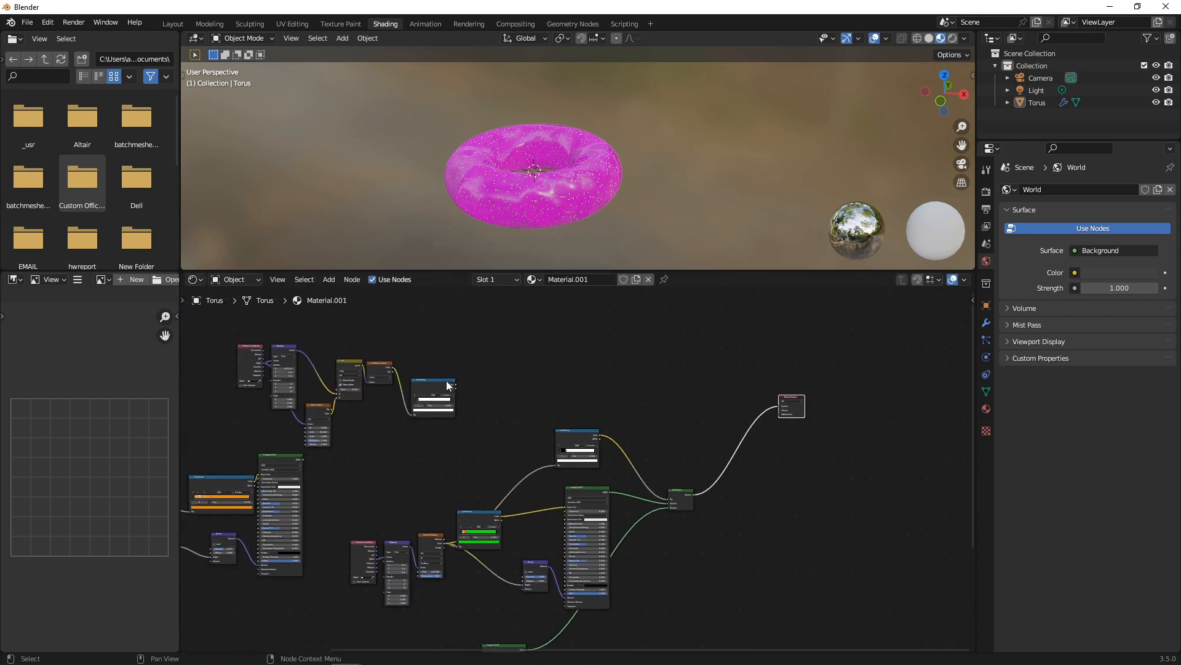
key("shift+a")
left_click(541, 379)
type("mix")
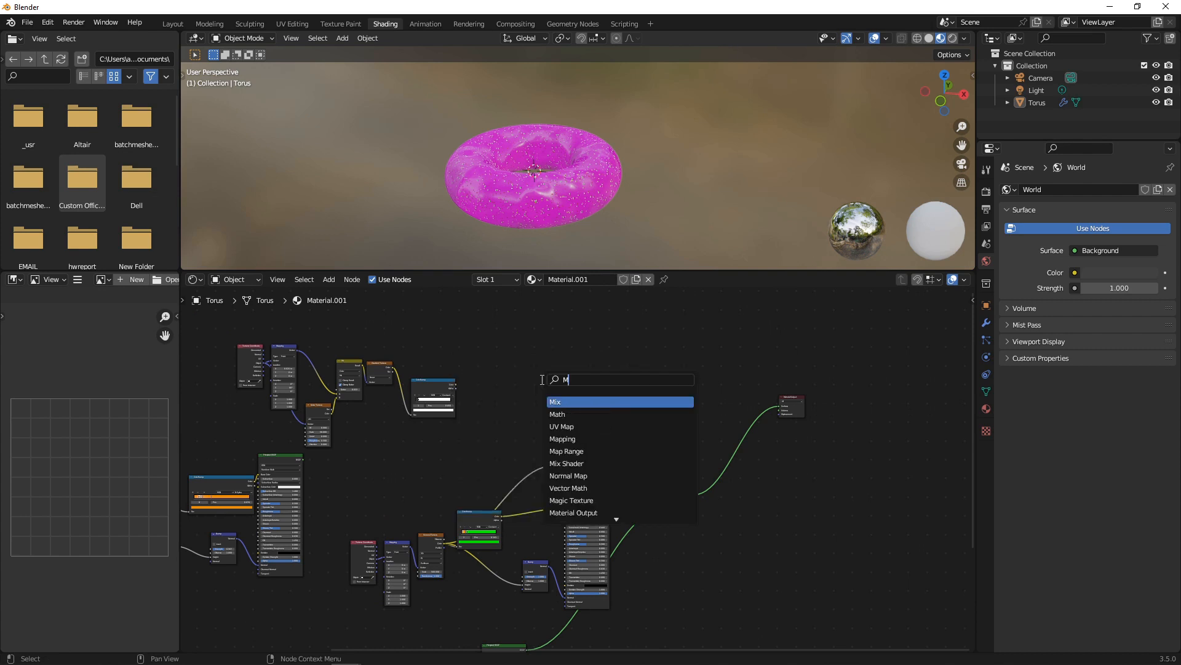
key("Down")
key("Return")
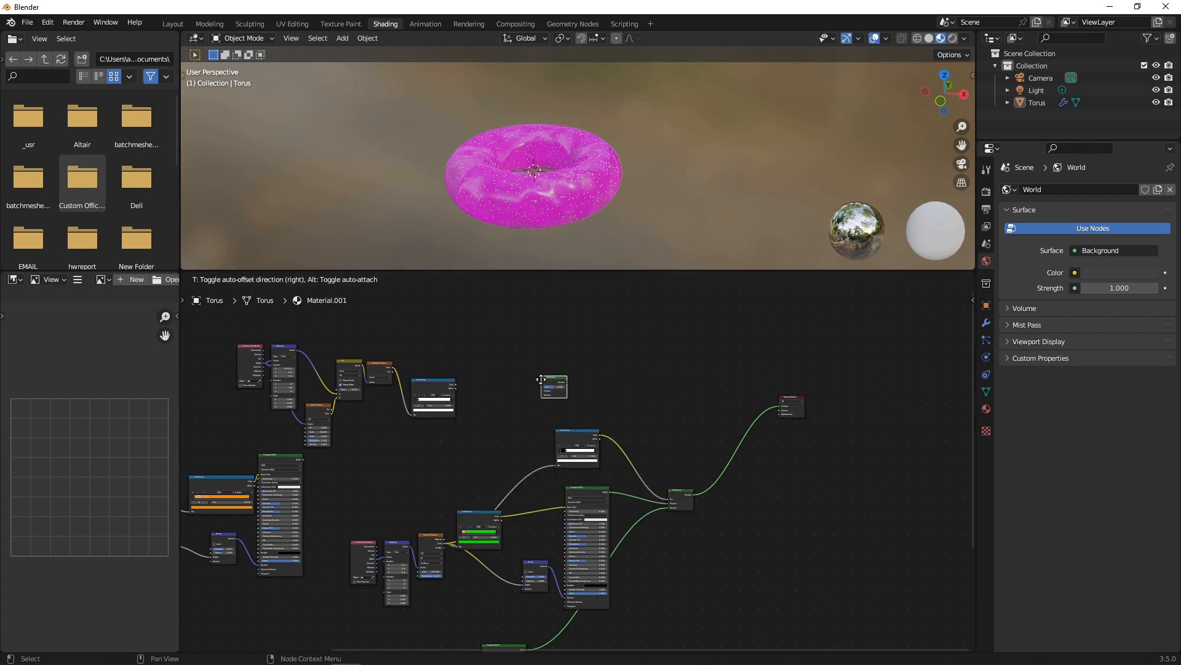
Insert the Mix Shader before the output, fed by the upper ColorRamp and the lower Mix Shader.
left_click(746, 408)
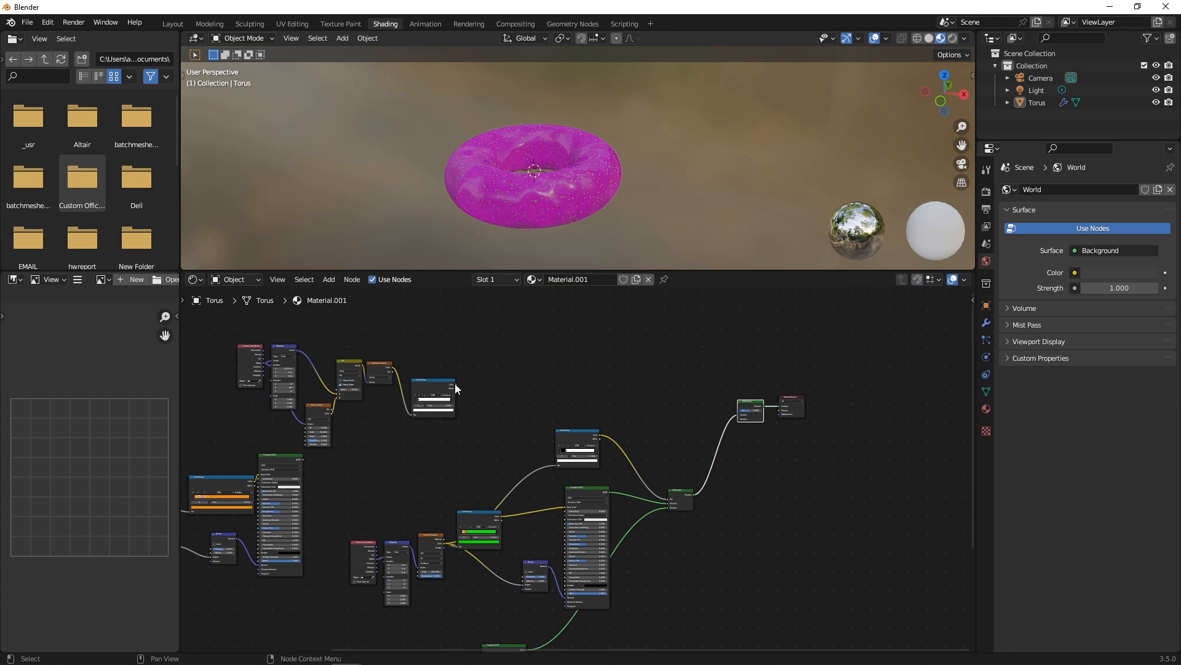
left_click_drag(455, 383, 717, 438)
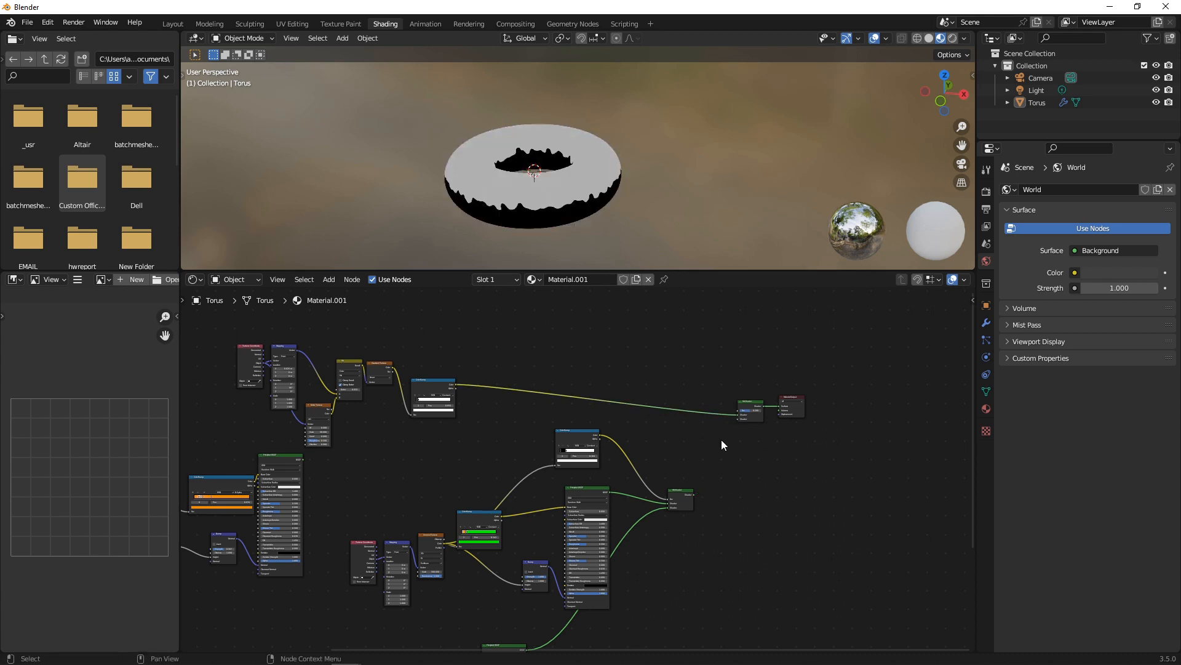
scroll(719, 467, "up", 1)
left_click_drag(702, 497, 752, 415)
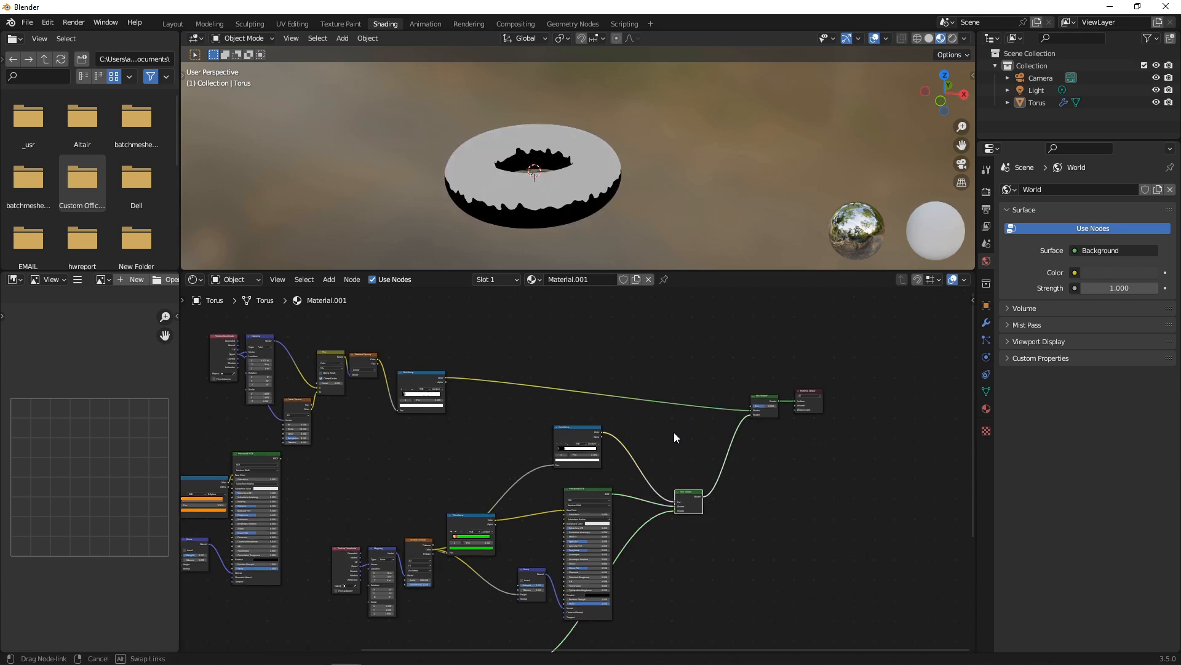
scroll(492, 472, "down", 5)
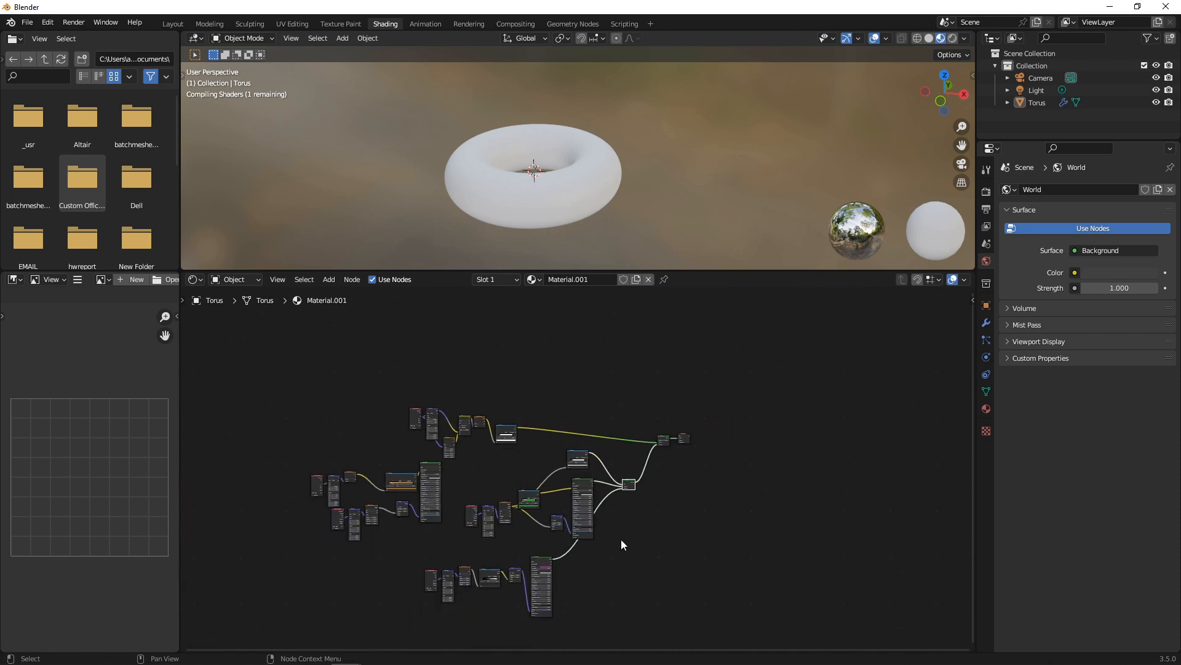
scroll(447, 471, "up", 1)
scroll(658, 448, "up", 8)
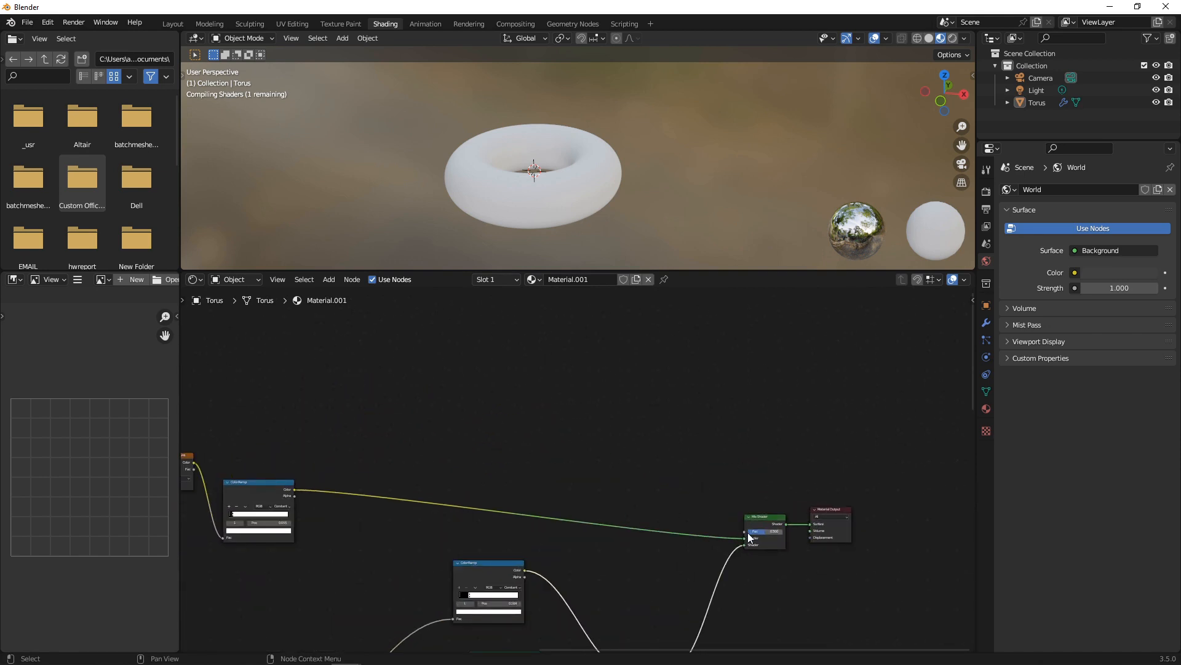
Remove the link going into the new Mix Shader's Shader input.
left_click(664, 519)
left_click_drag(744, 539, 467, 532)
scroll(379, 549, "down", 1)
middle_click_drag(379, 548, 637, 434)
scroll(389, 479, "up", 1)
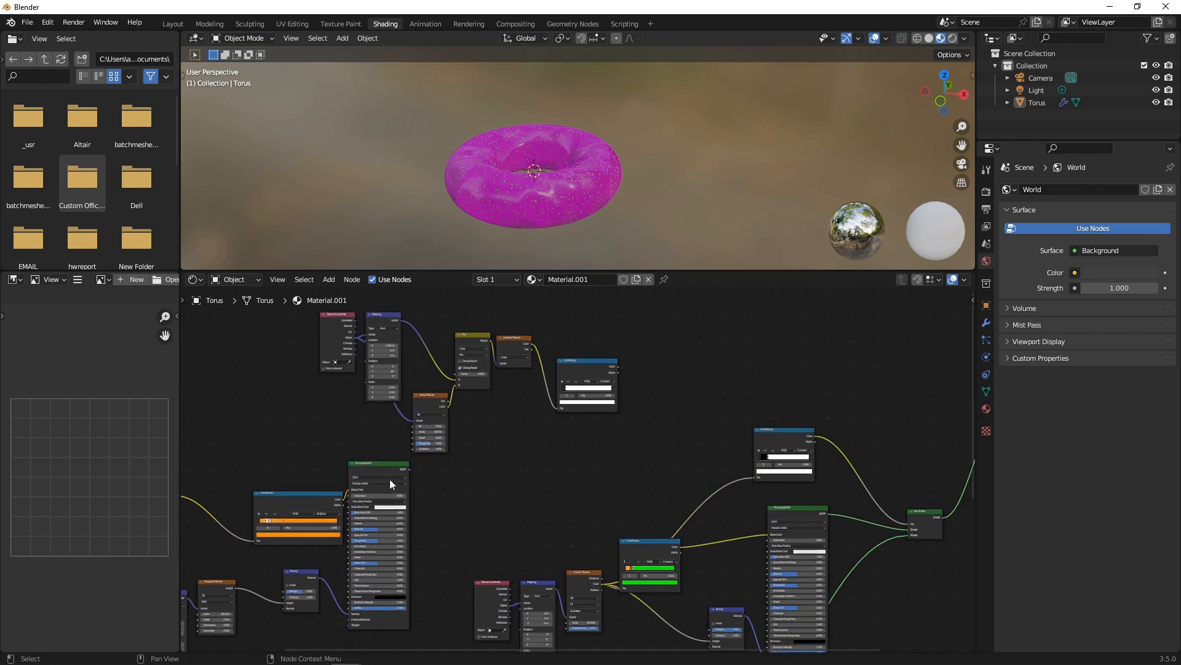
Move the six upper-left nodes up to the top of the node tree.
left_click_drag(302, 325, 656, 447)
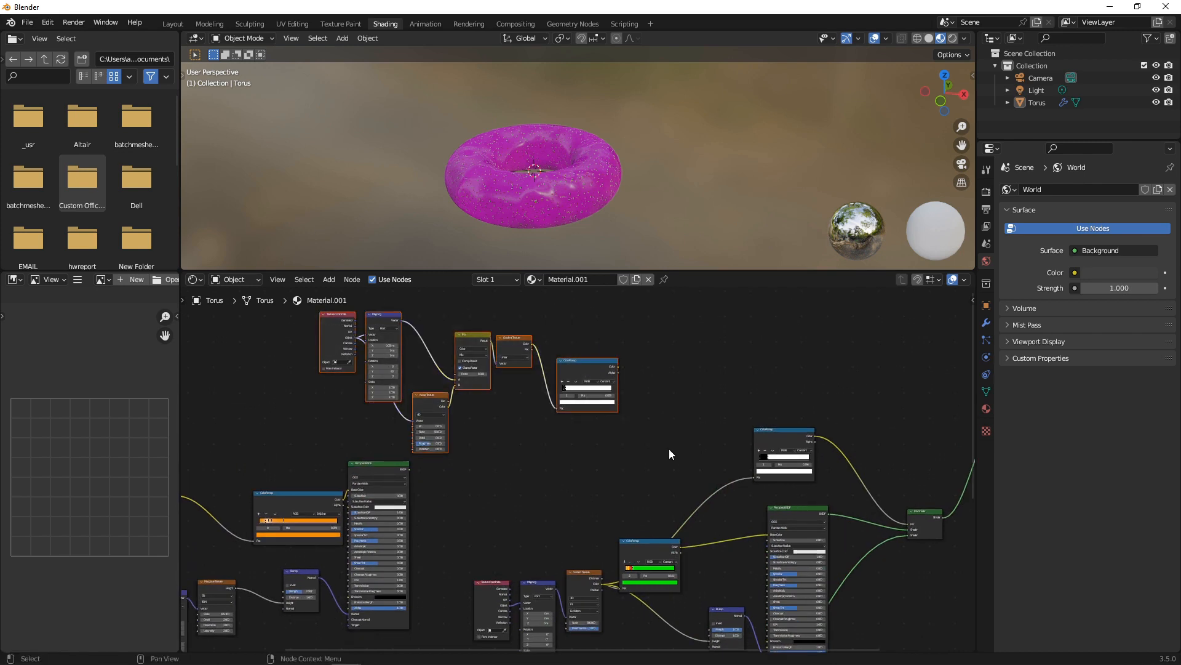
scroll(669, 455, "down", 2)
middle_click_drag(666, 468, 509, 558)
left_click_drag(440, 463, 715, 301)
left_click(689, 433)
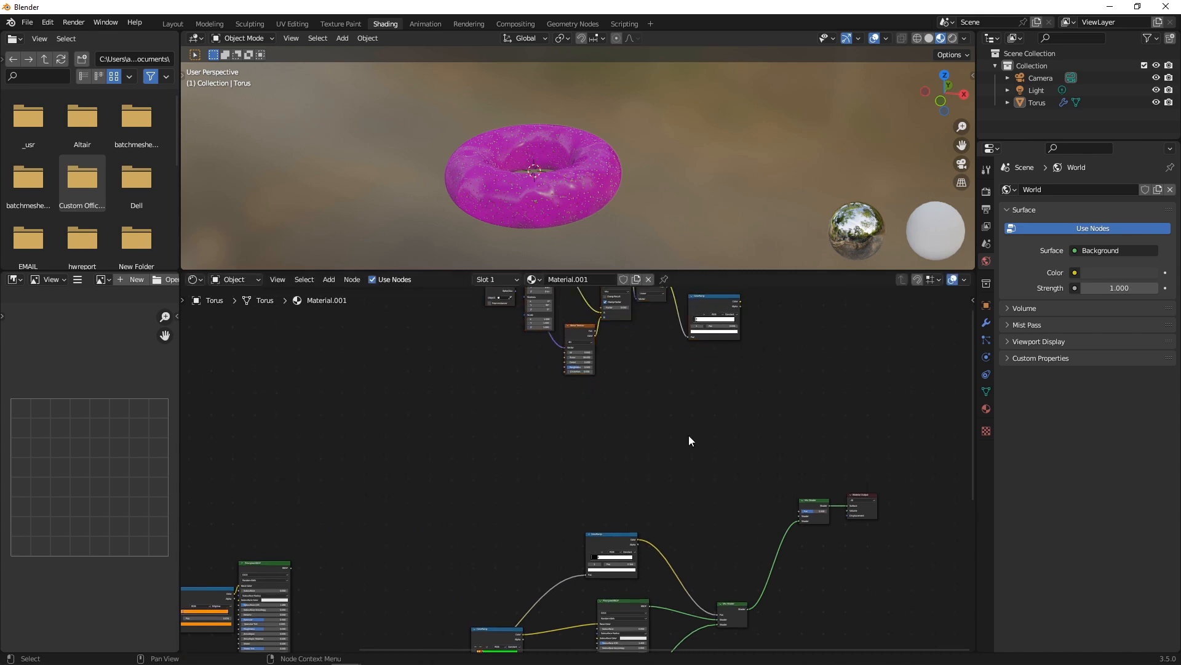
Shift the right-hand node cluster down and to the right.
scroll(652, 455, "down", 7)
middle_click_drag(510, 531, 590, 407)
left_click_drag(516, 375, 747, 604)
left_click_drag(674, 396, 680, 443)
left_click(370, 408)
Move the left node cluster up and to the right.
left_click_drag(278, 382, 491, 499)
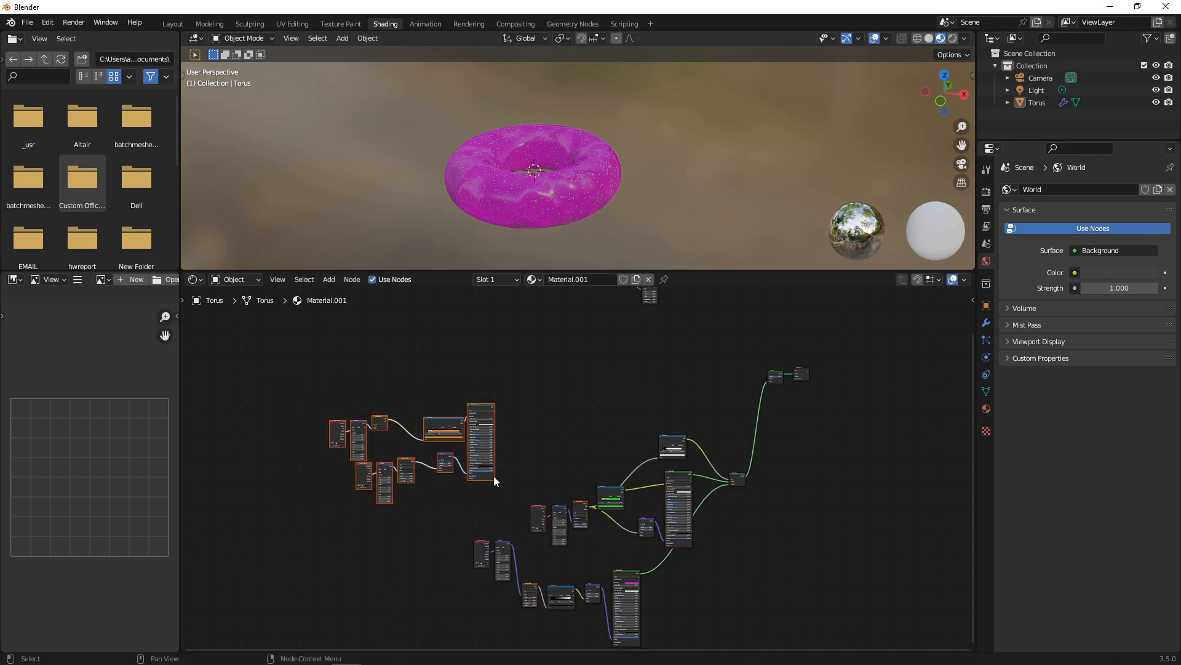
left_click_drag(487, 400, 591, 356)
left_click_drag(288, 403, 518, 509)
left_click_drag(481, 406, 654, 328)
Connect the orange base Principled BSDF to the final Mix Shader's second Shader input.
scroll(738, 393, "up", 6)
middle_click_drag(739, 393, 578, 476)
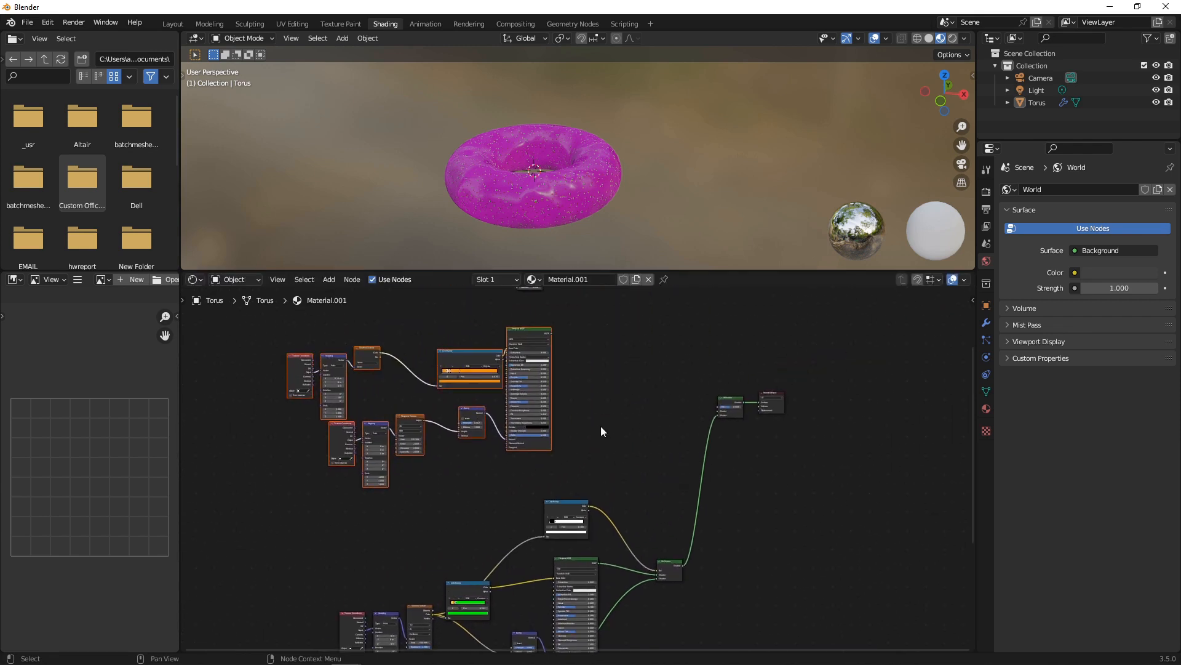
scroll(580, 360, "up", 7)
middle_click_drag(579, 355, 551, 440)
left_click_drag(506, 319, 794, 458)
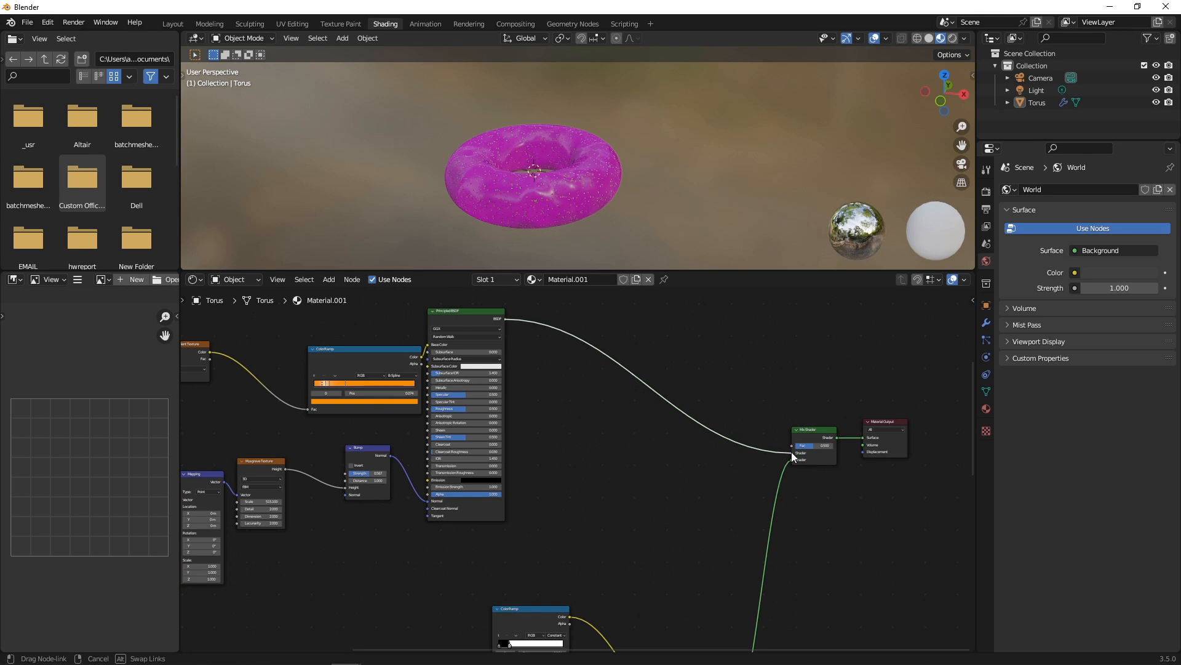
Connect the upper ColorRamp's Color output to the final Mix Shader's factor.
scroll(666, 429, "down", 2)
scroll(603, 352, "down", 1)
middle_click_drag(604, 352, 565, 438)
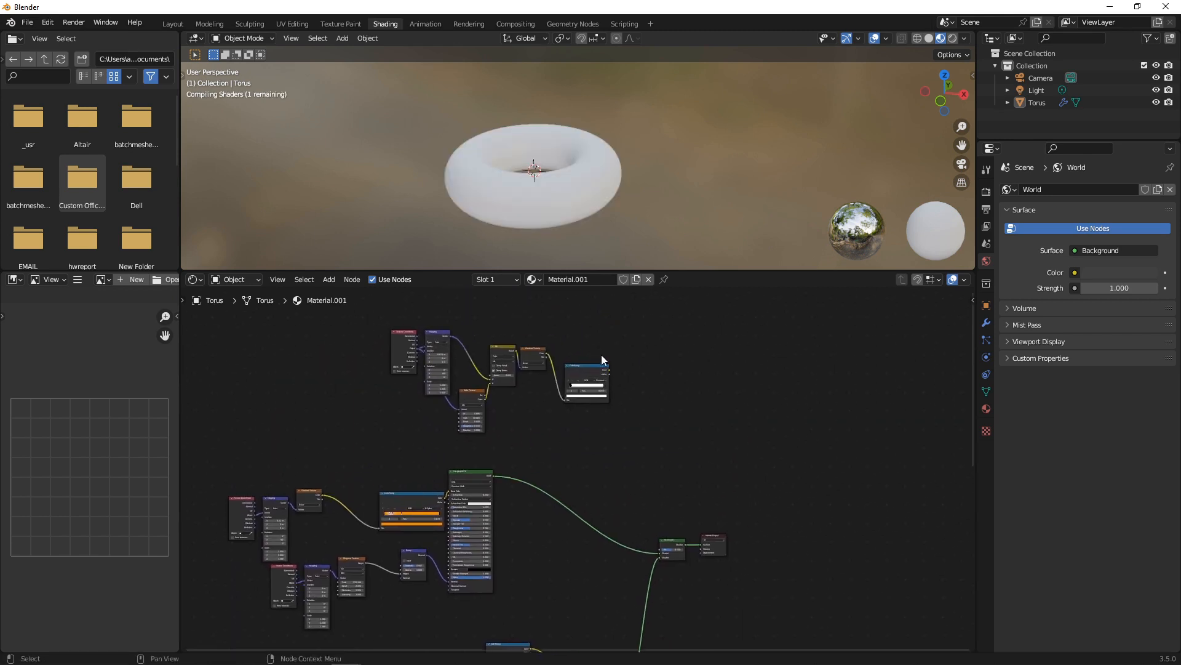
left_click_drag(608, 369, 659, 549)
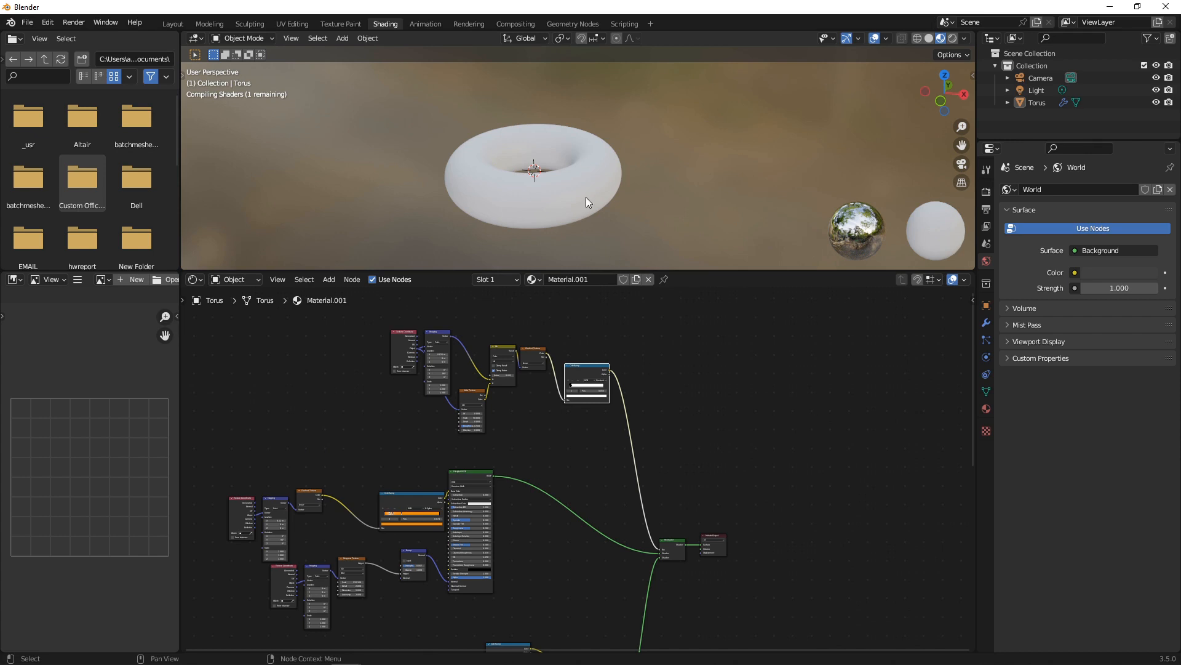
Move the second ColorRamp stop right and slide the rightmost stop left to 0.268.
scroll(582, 198, "up", 4)
scroll(580, 198, "down", 2)
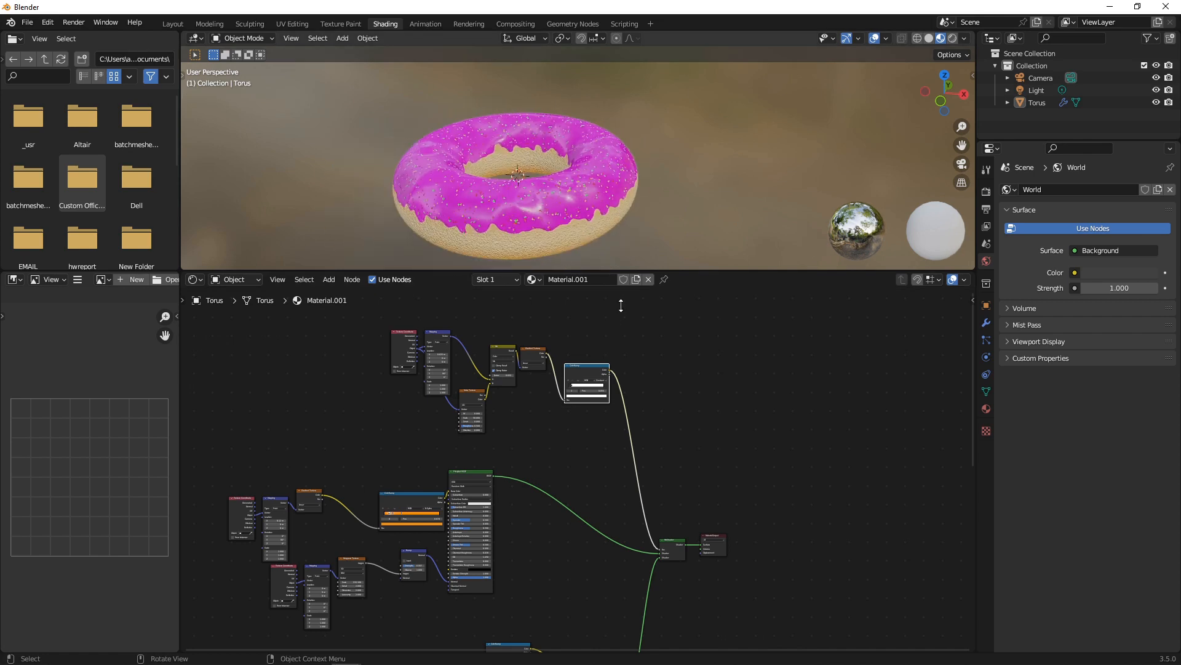
scroll(564, 422, "up", 8)
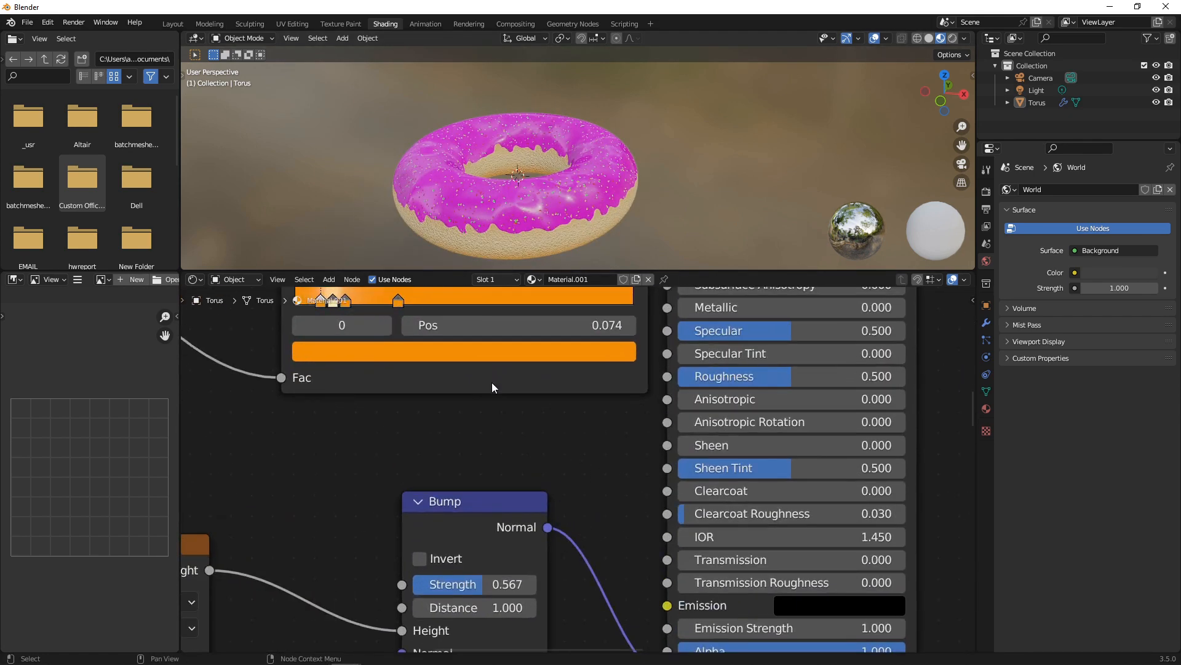
middle_click_drag(534, 225, 459, 251)
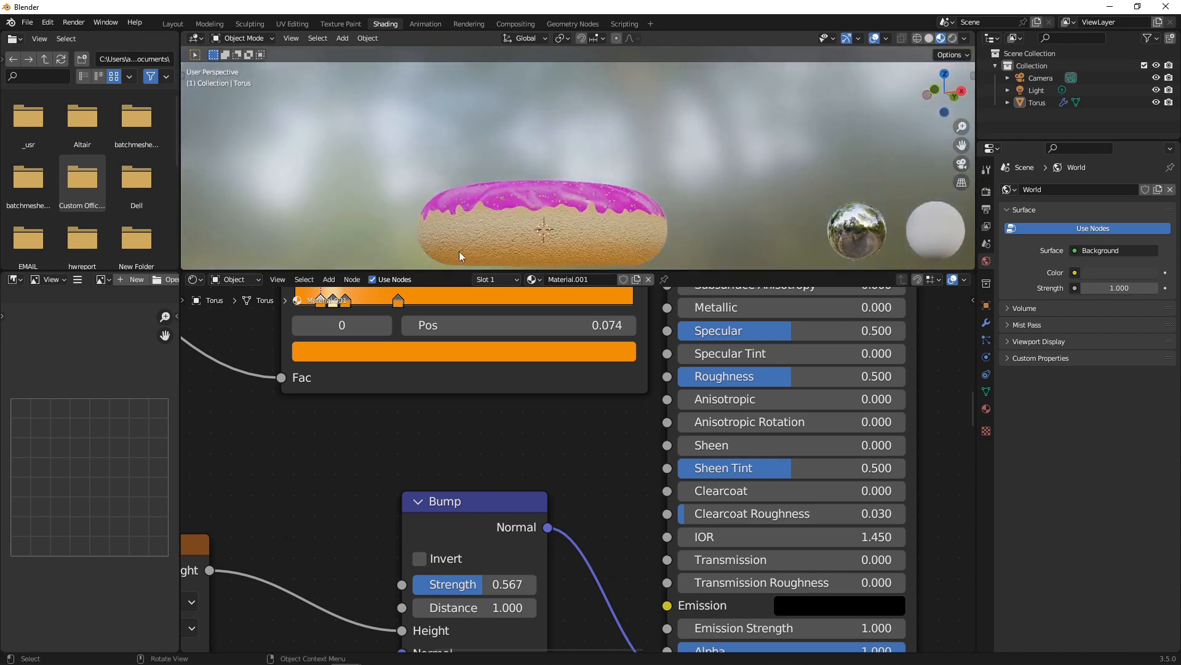
scroll(383, 379, "up", 2)
middle_click_drag(429, 441, 596, 546)
scroll(590, 535, "up", 2)
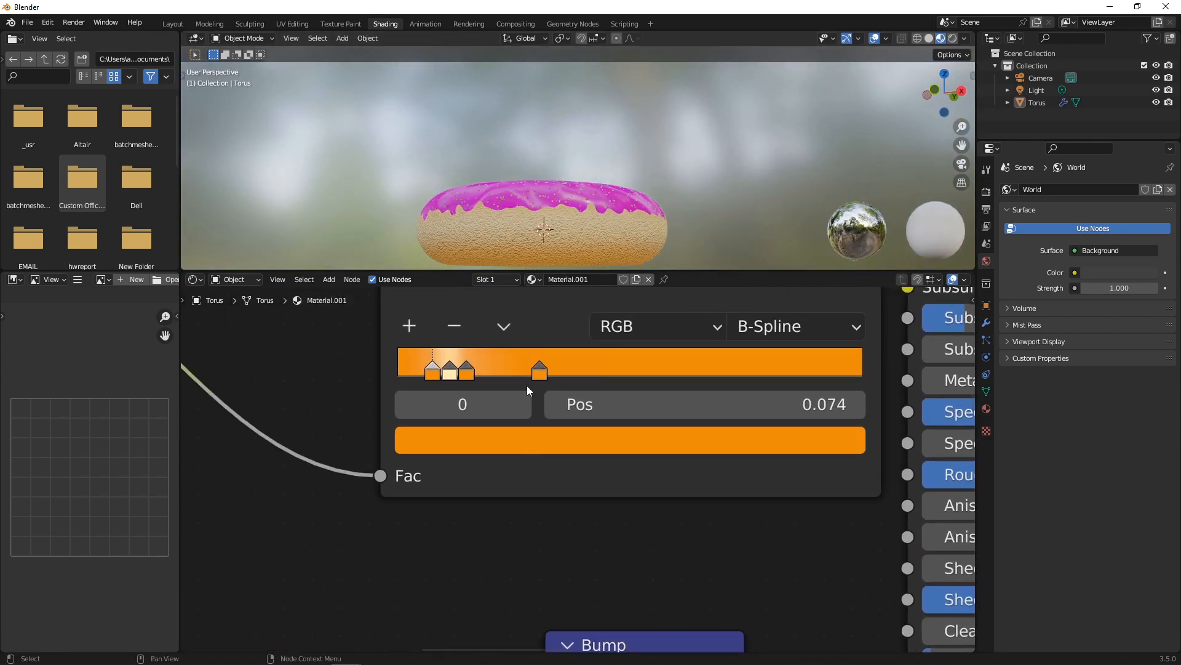
left_click_drag(467, 371, 510, 371)
middle_click_drag(524, 142, 575, 194)
Darken the cream ColorRamp stop at 0.135 to a tan shade, 9D926F.
left_click(461, 370)
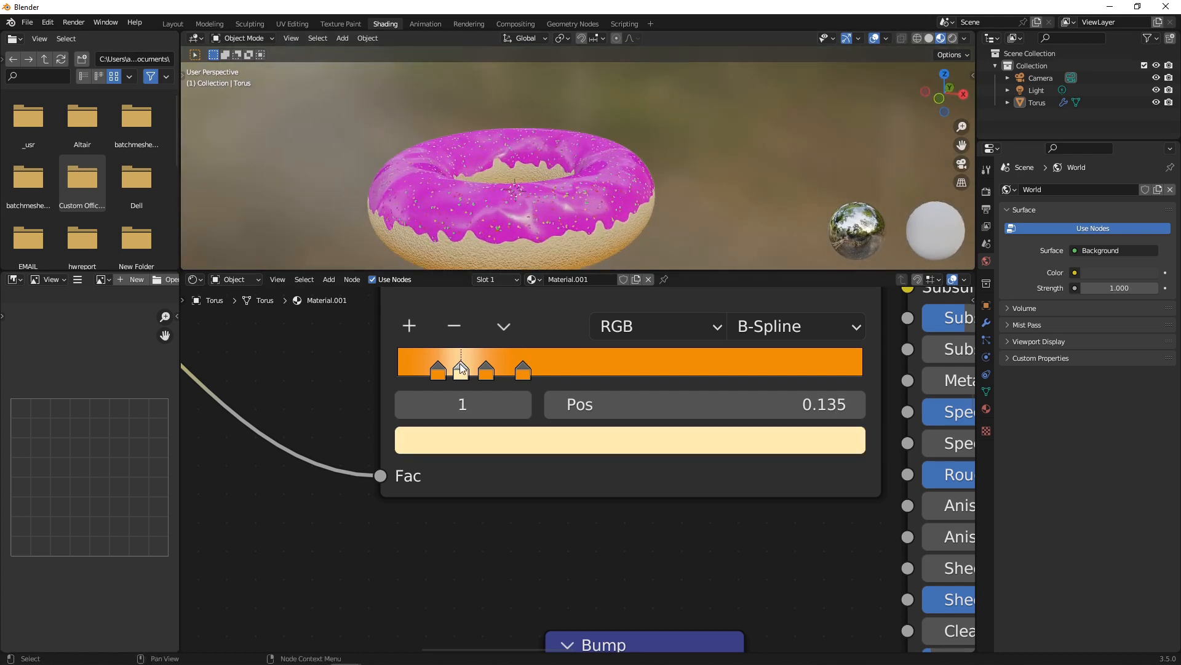
left_click(534, 444)
left_click_drag(647, 101, 770, 96)
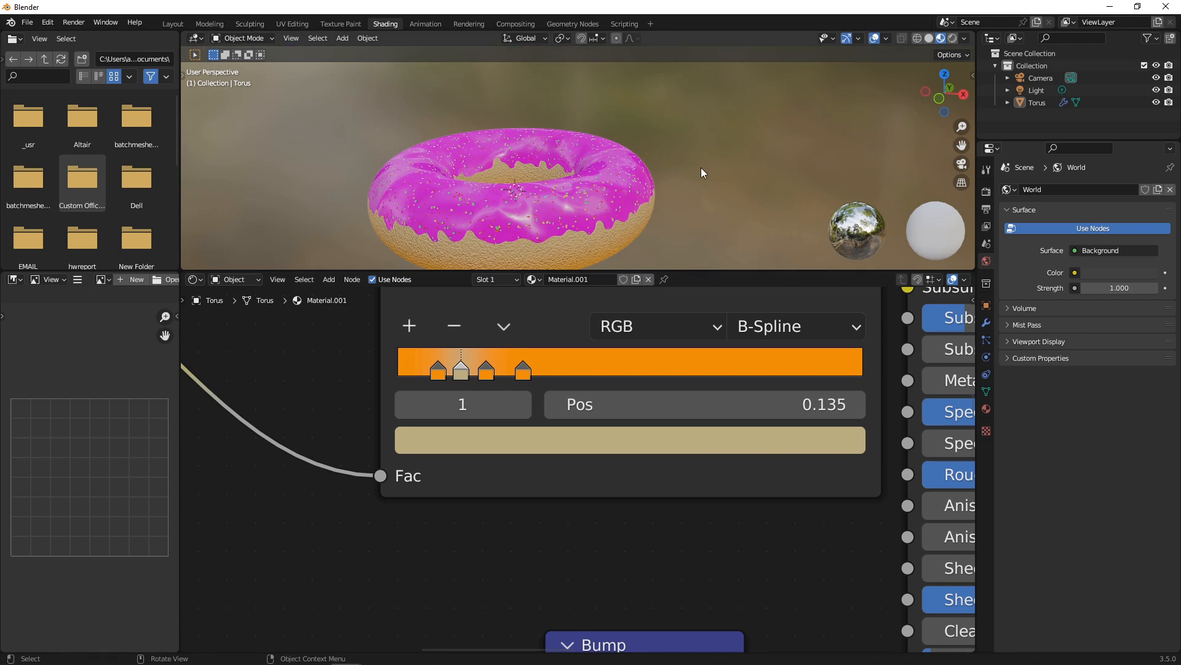
scroll(666, 249, "down", 4)
scroll(819, 469, "down", 2)
scroll(819, 468, "down", 5)
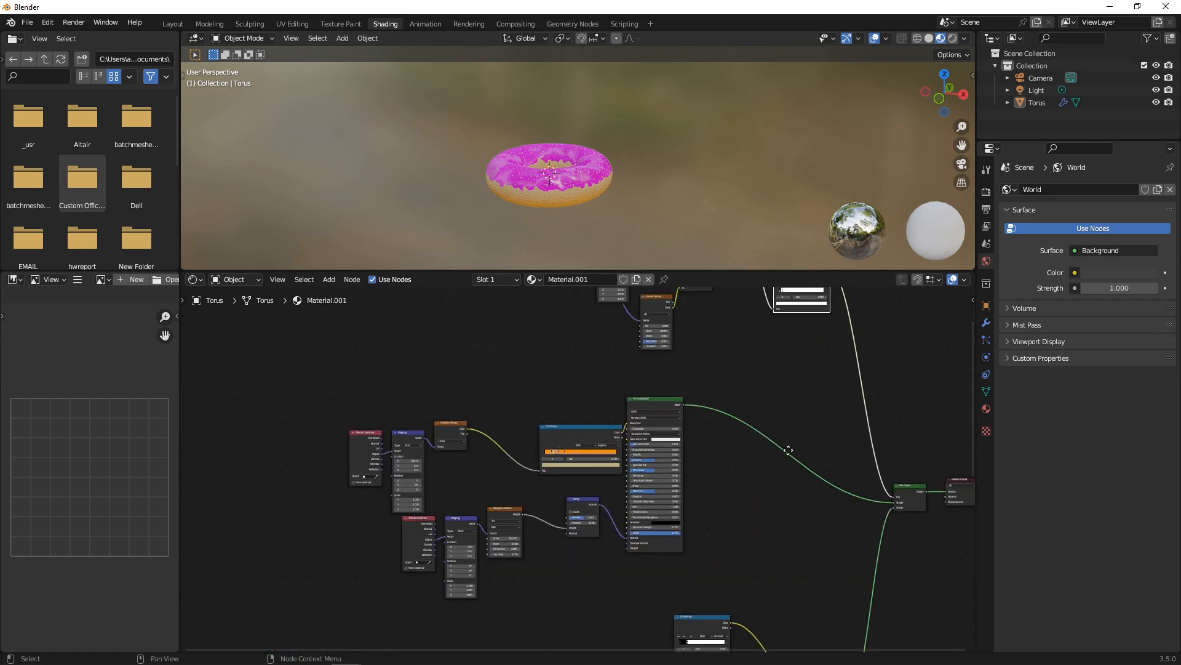
Move the Material Output node to the lower right and show Material.001's material properties.
middle_click_drag(945, 481, 740, 364)
left_click(773, 355)
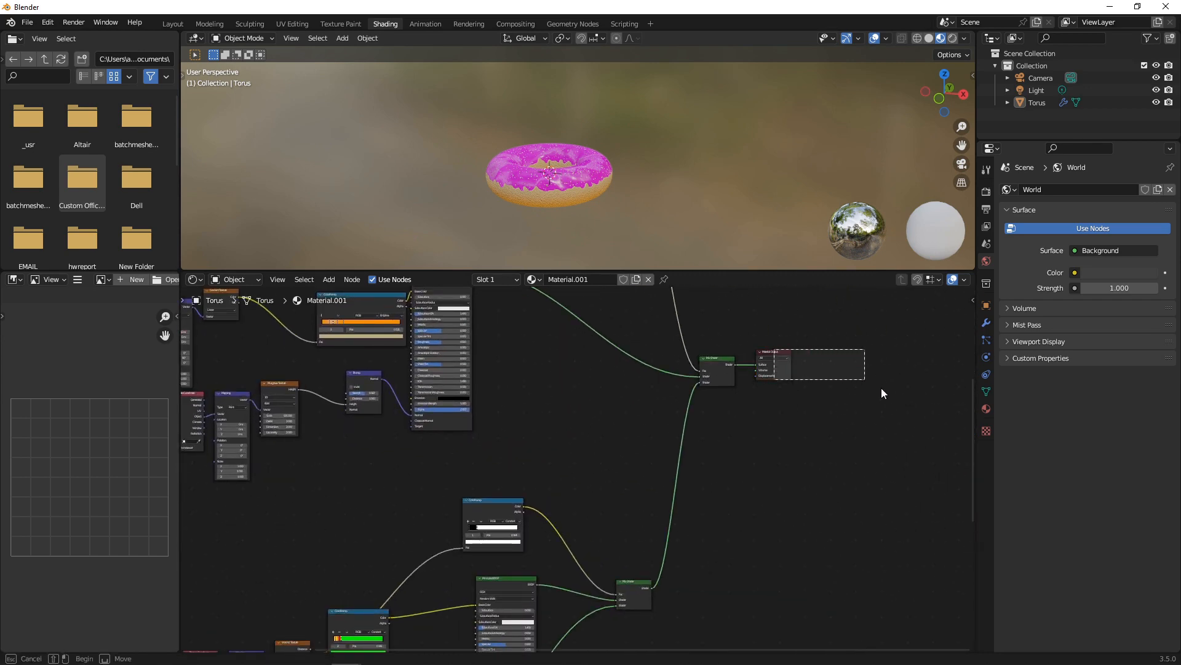
key("g")
left_click(924, 415)
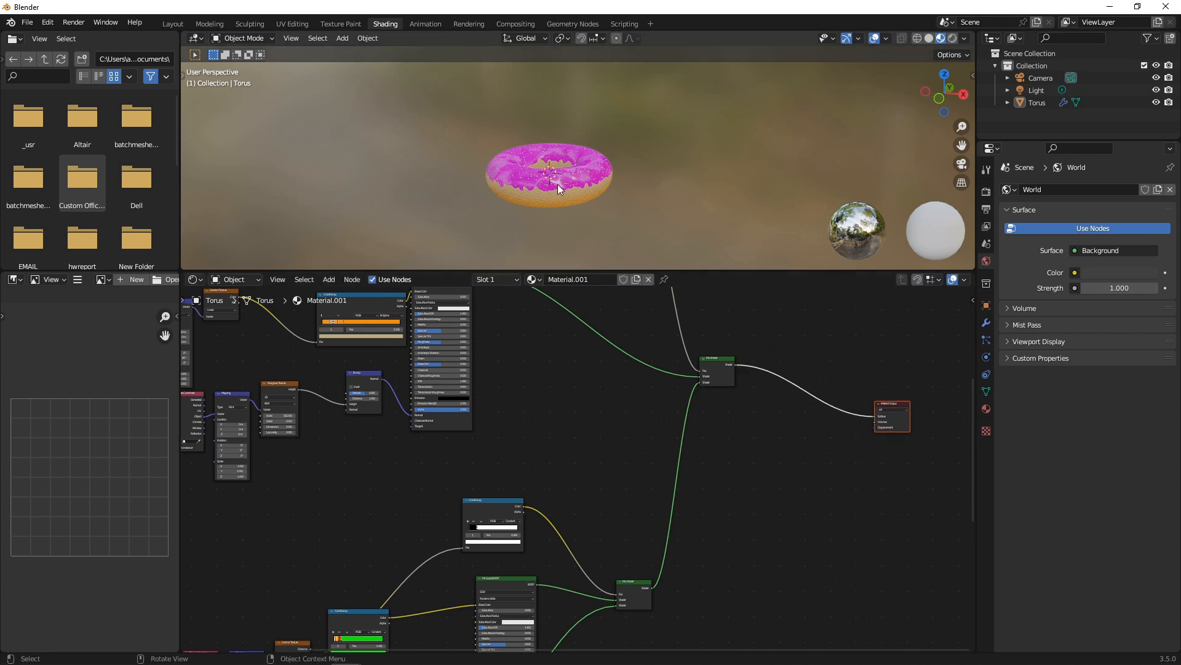
scroll(558, 183, "up", 6)
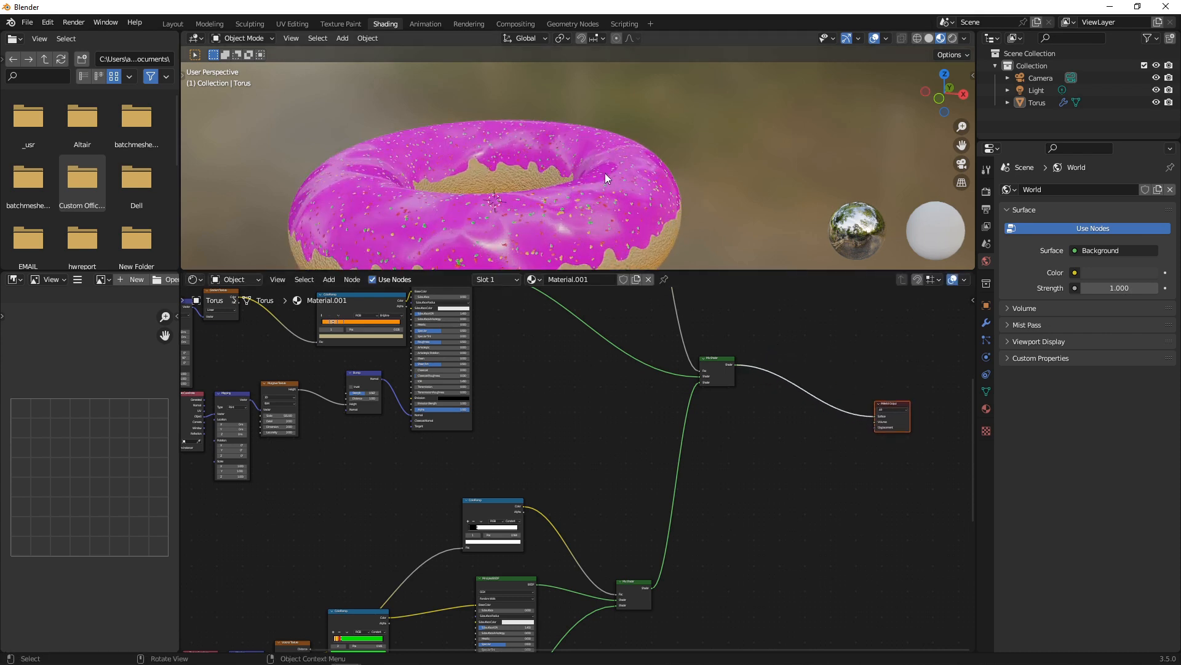
scroll(604, 172, "down", 3)
scroll(842, 434, "up", 2)
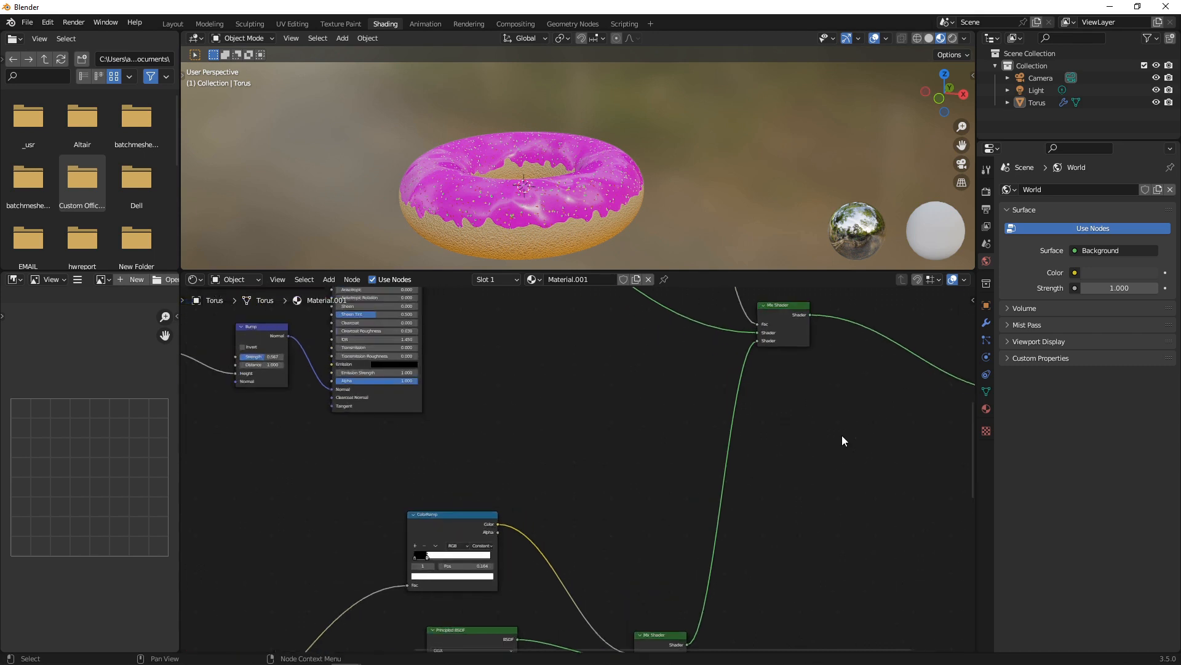
scroll(842, 434, "down", 2)
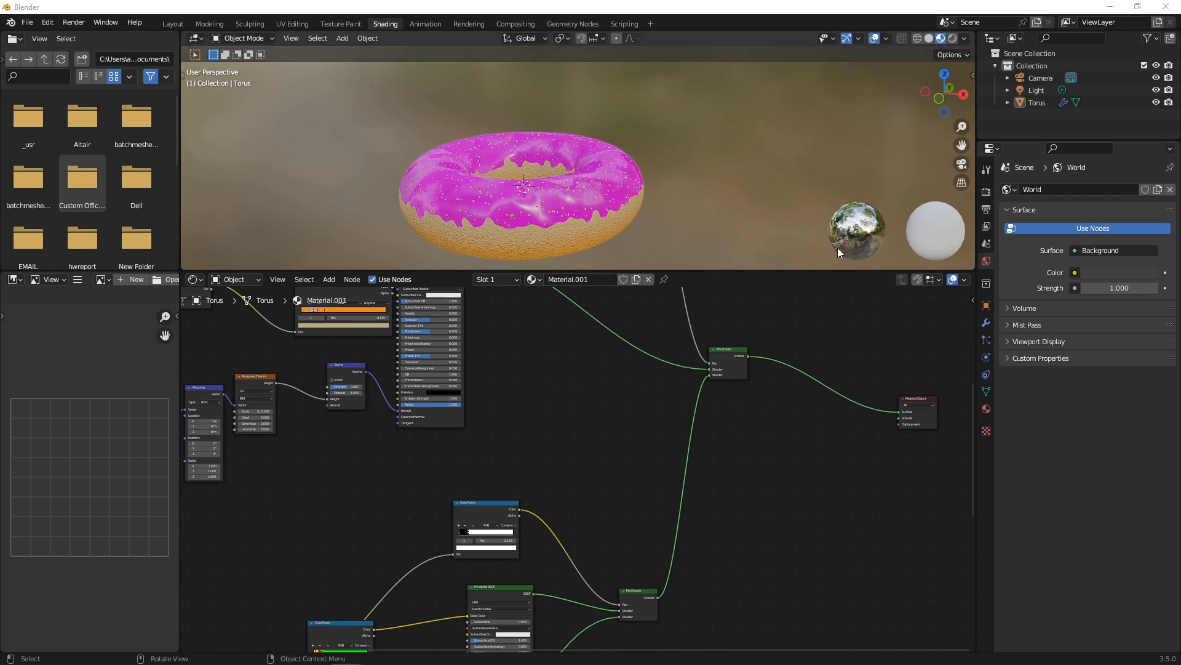
left_click(986, 409)
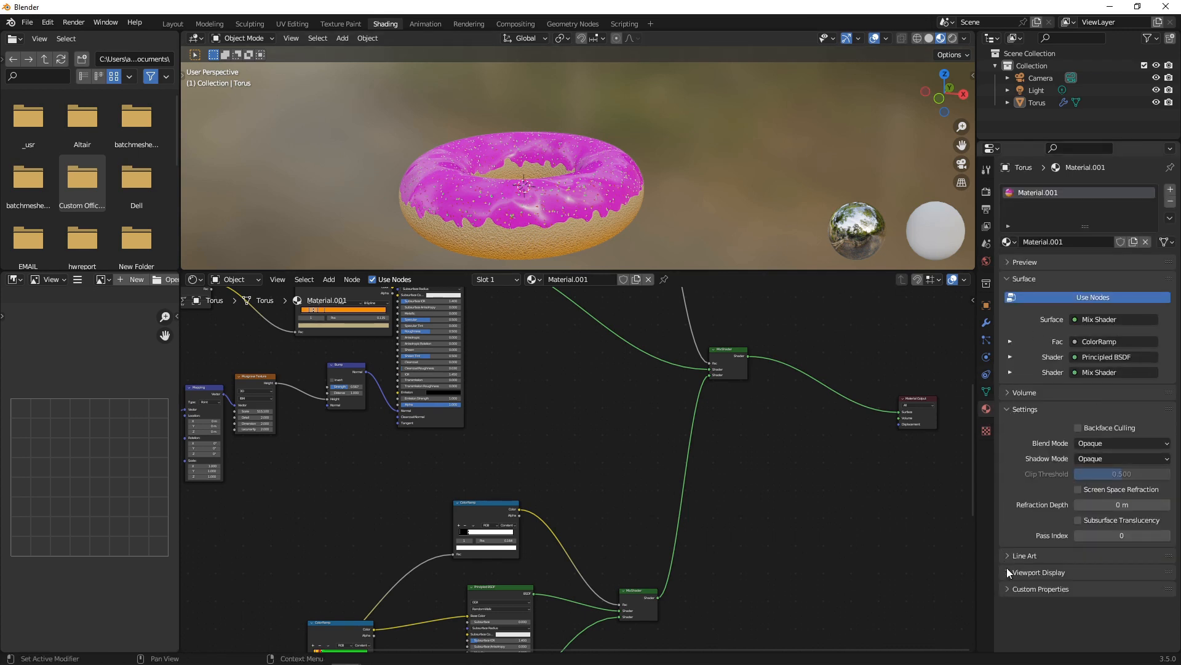
Browse the material's Volume, Preview and Settings panels and the modifier properties.
left_click(1005, 392)
left_click(1005, 392)
left_click(1008, 412)
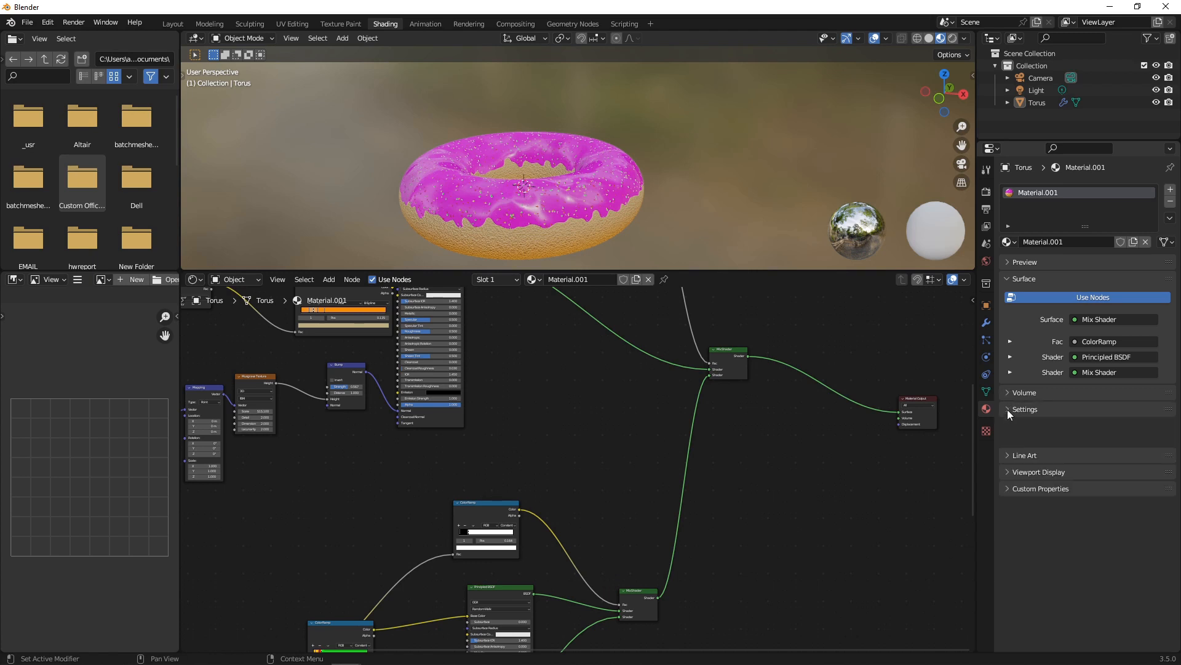
left_click(1019, 262)
left_click(1020, 262)
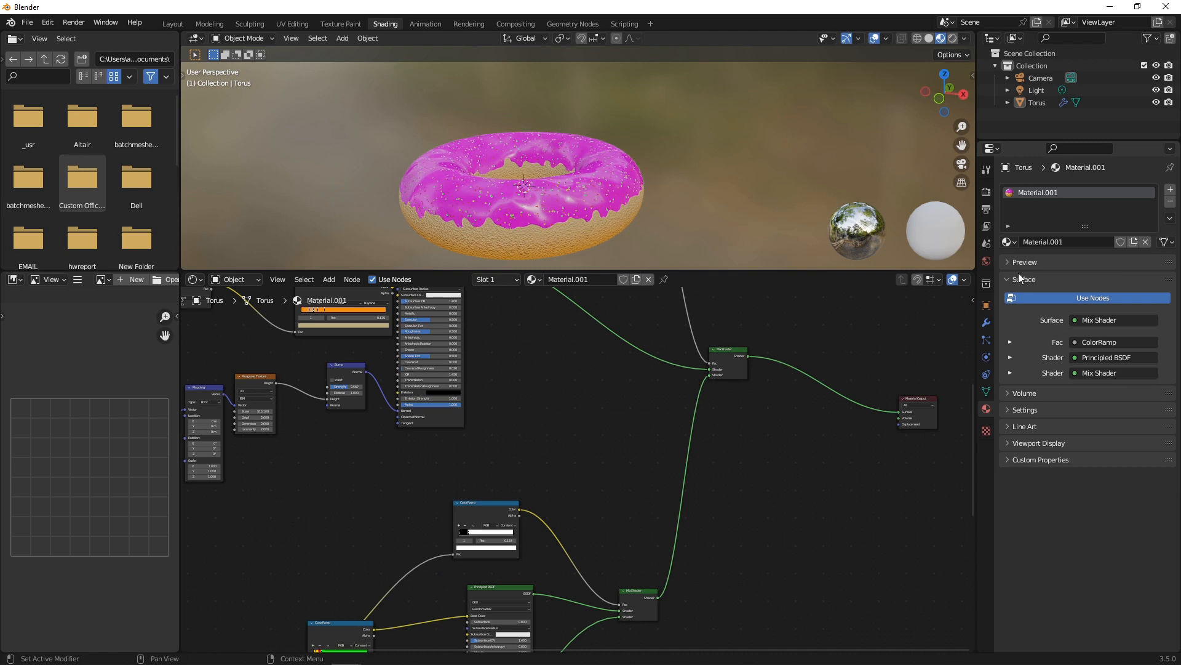
left_click(1010, 409)
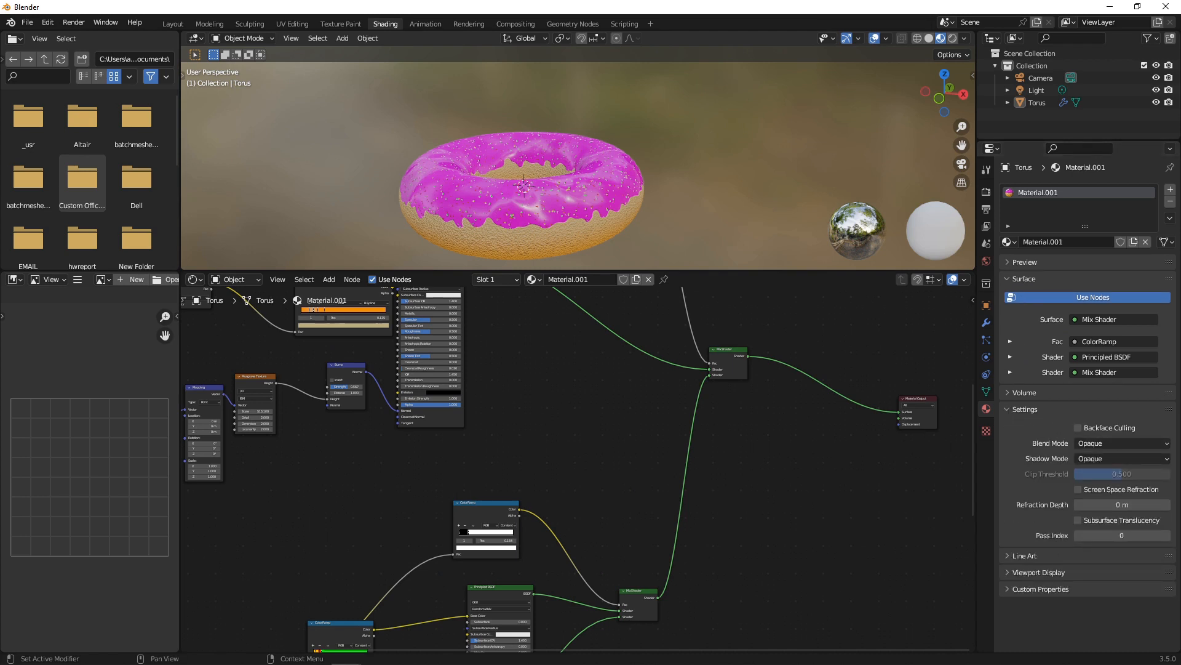
left_click(986, 323)
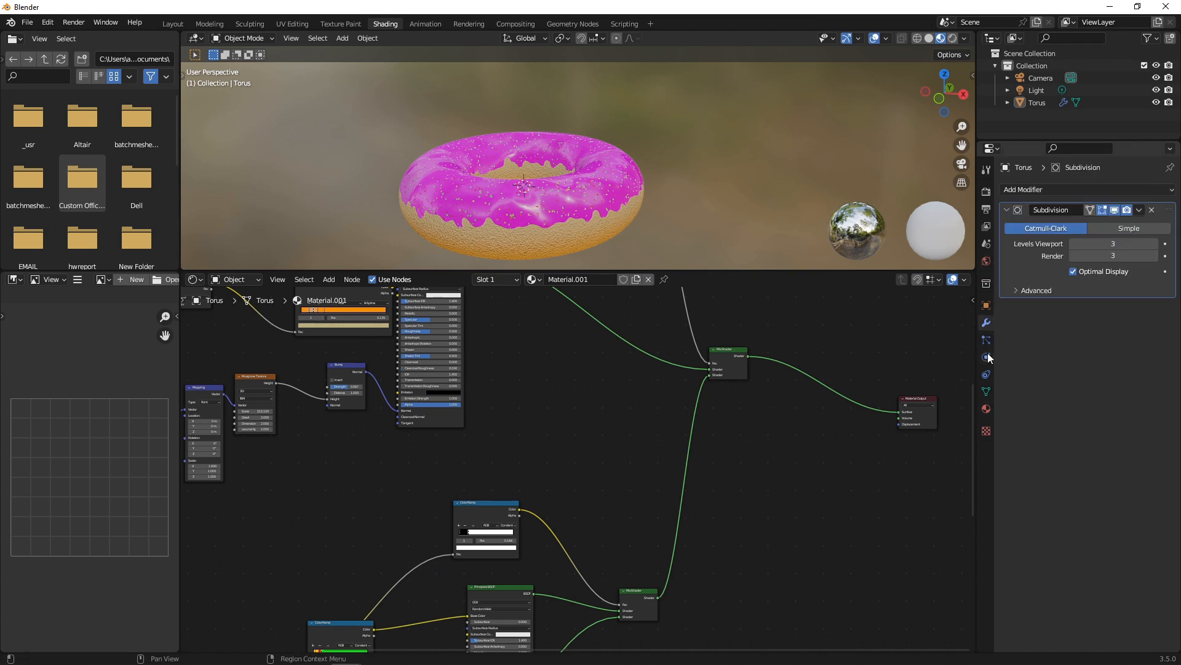
Set the render engine to Cycles on GPU Compute, keeping the Supported feature set.
left_click(986, 192)
left_click(1126, 189)
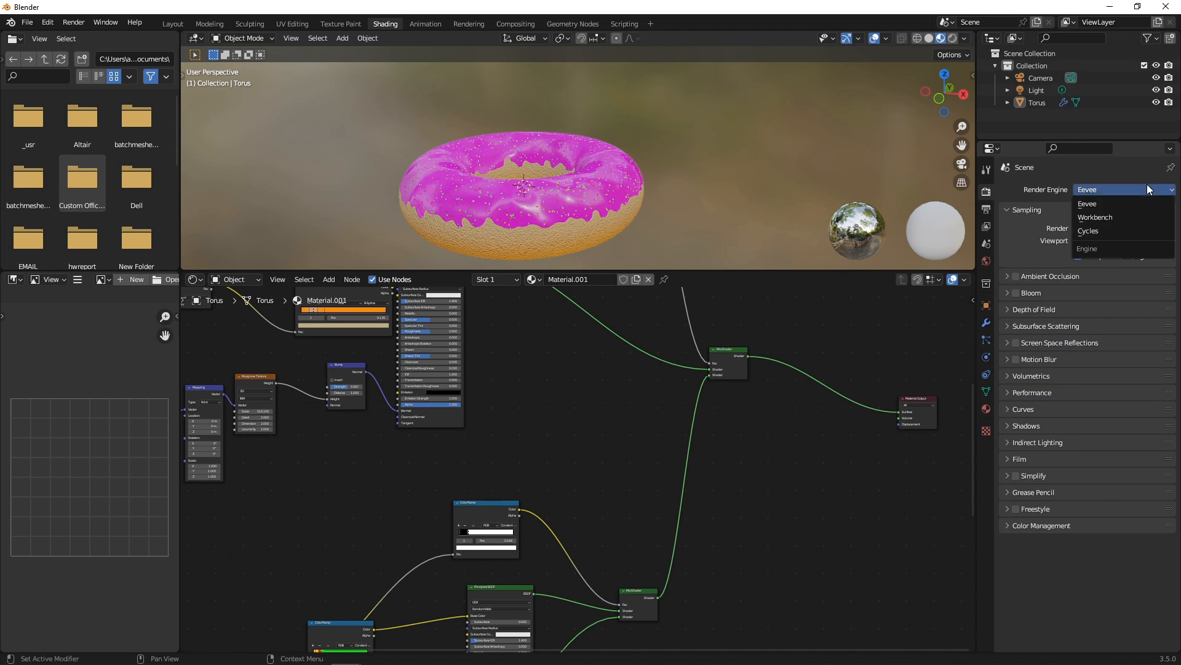
left_click(1103, 229)
left_click(1098, 220)
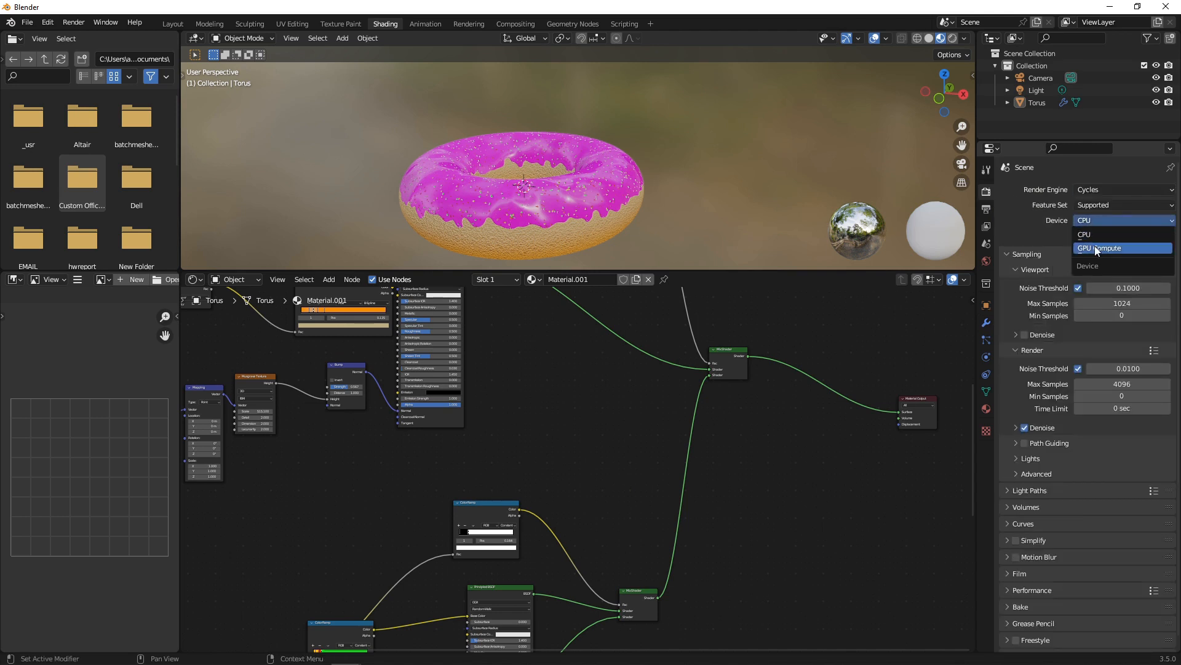
left_click(1094, 245)
left_click(1105, 208)
left_click(1099, 218)
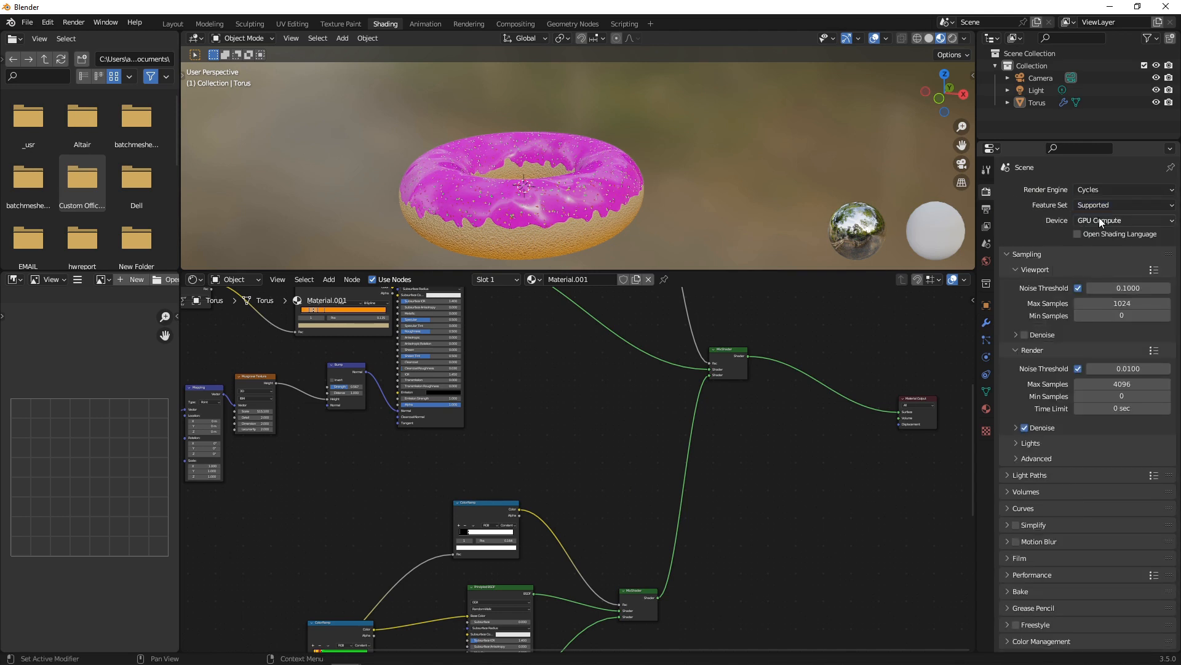
Set Material.001's surface displacement method to Displacement and Bump.
left_click(987, 408)
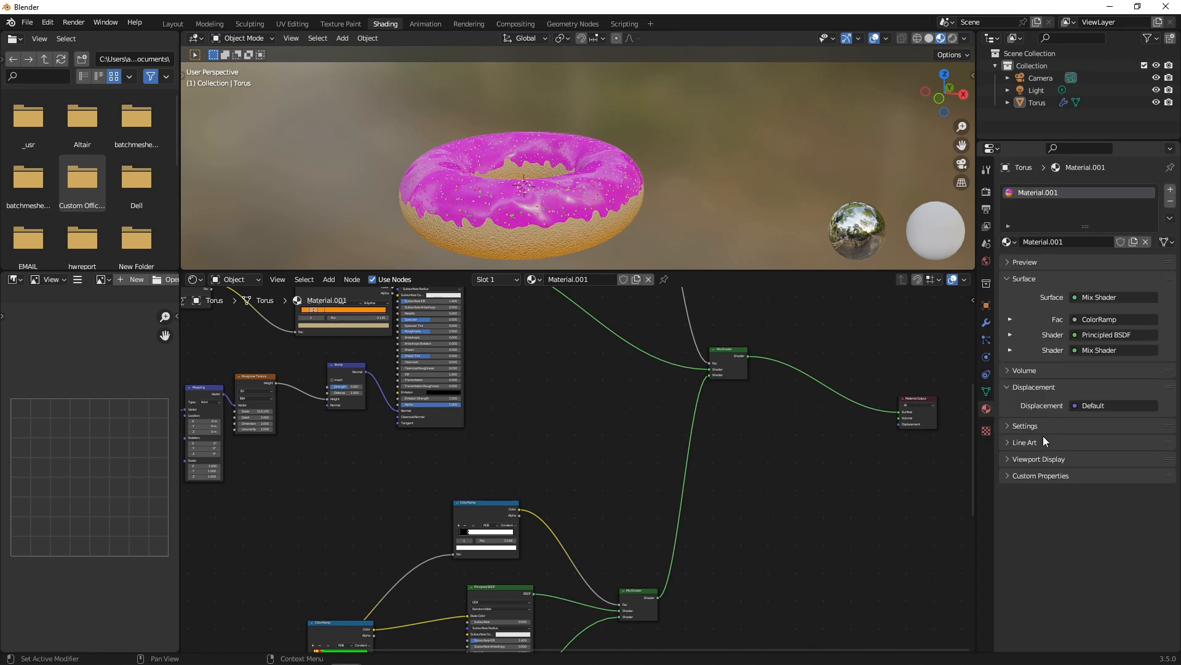
left_click(1011, 426)
left_click(1105, 411)
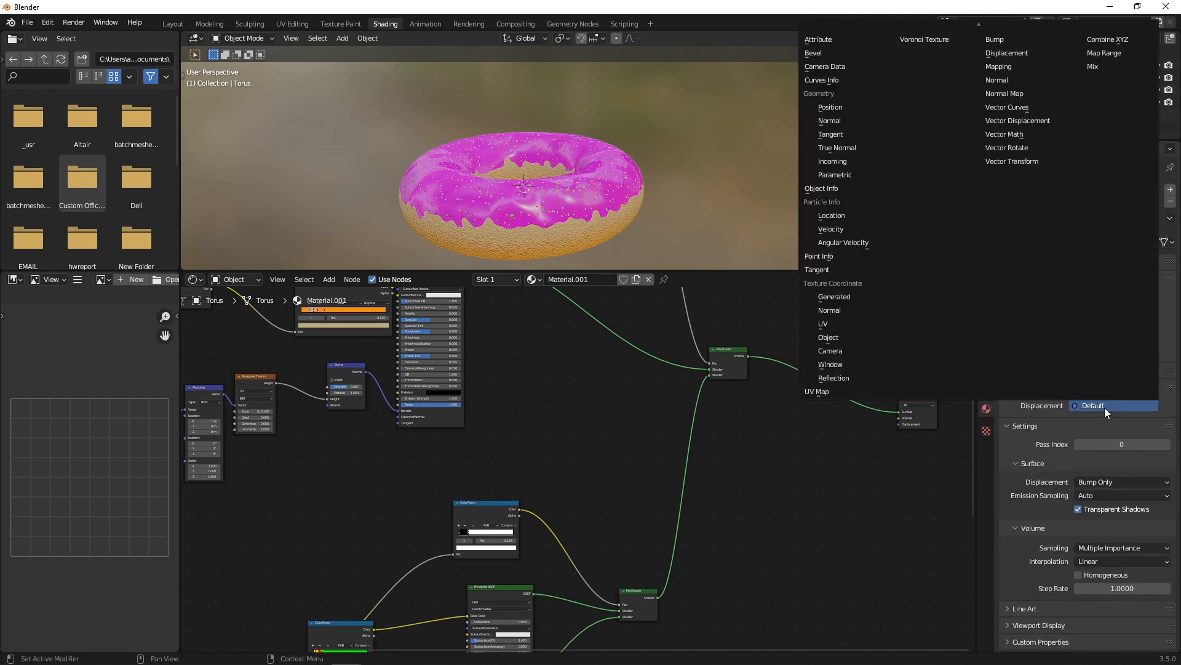
key("Escape")
left_click(1121, 482)
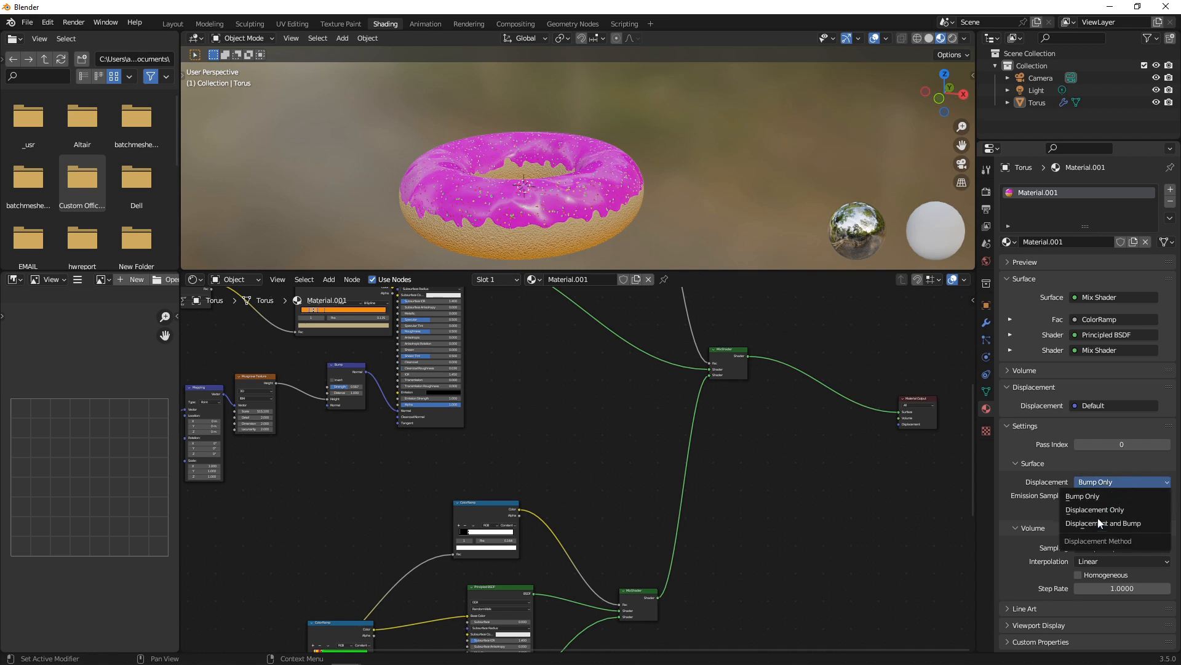
left_click(1109, 523)
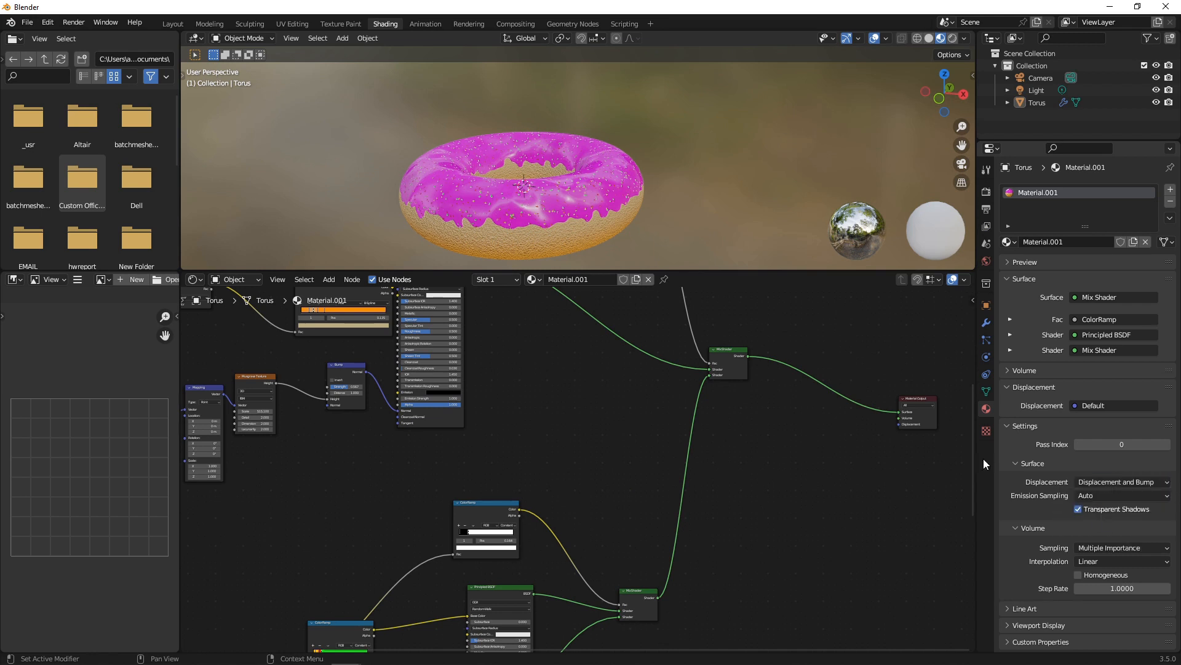
left_click(651, 187)
scroll(651, 187, "up", 3)
scroll(806, 442, "up", 2)
middle_click_drag(816, 438, 572, 420)
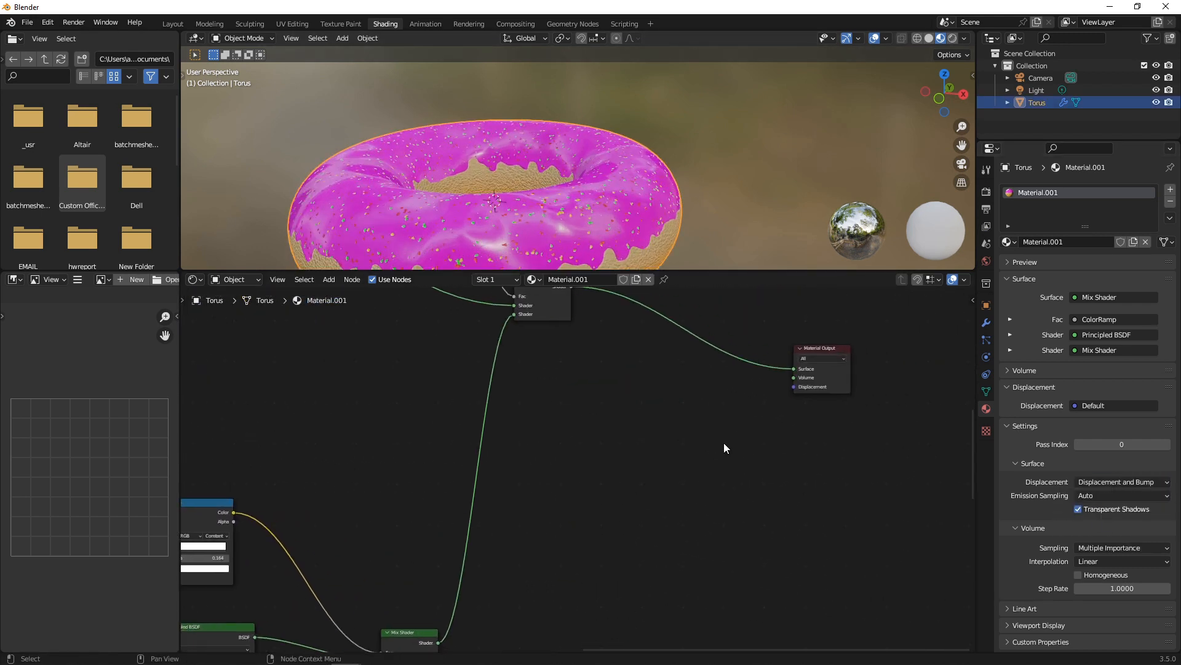
Add a Displacement node and plug it into the Material Output's Displacement input.
key("shift+a")
left_click(821, 514)
type("displace")
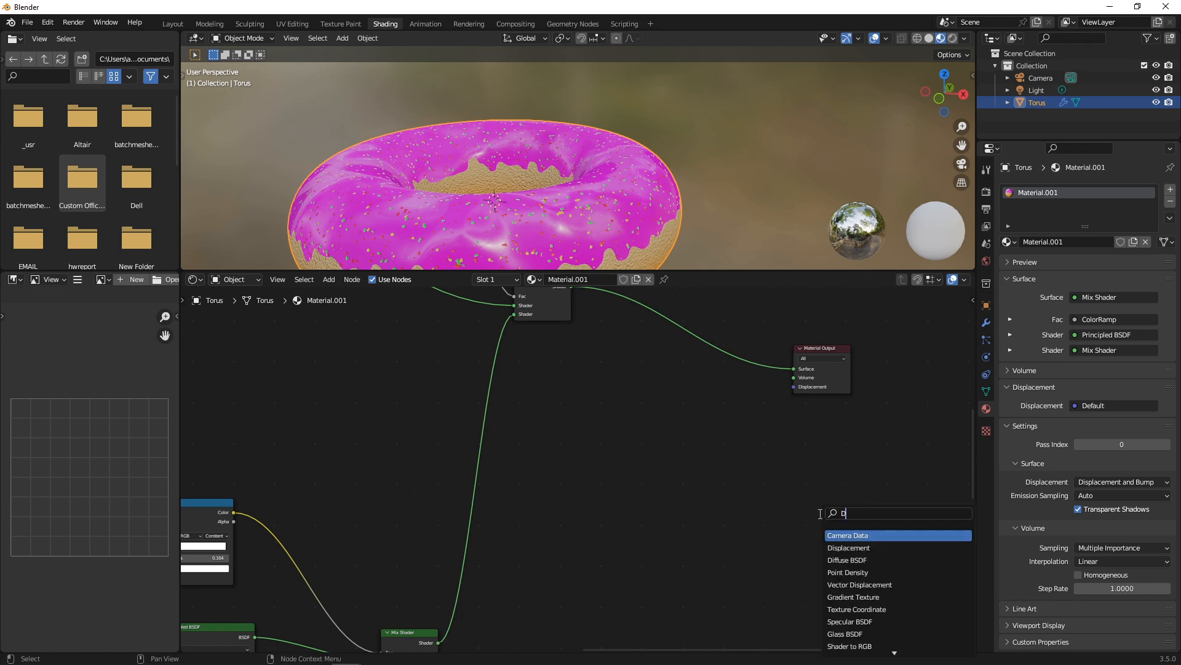
key("Return")
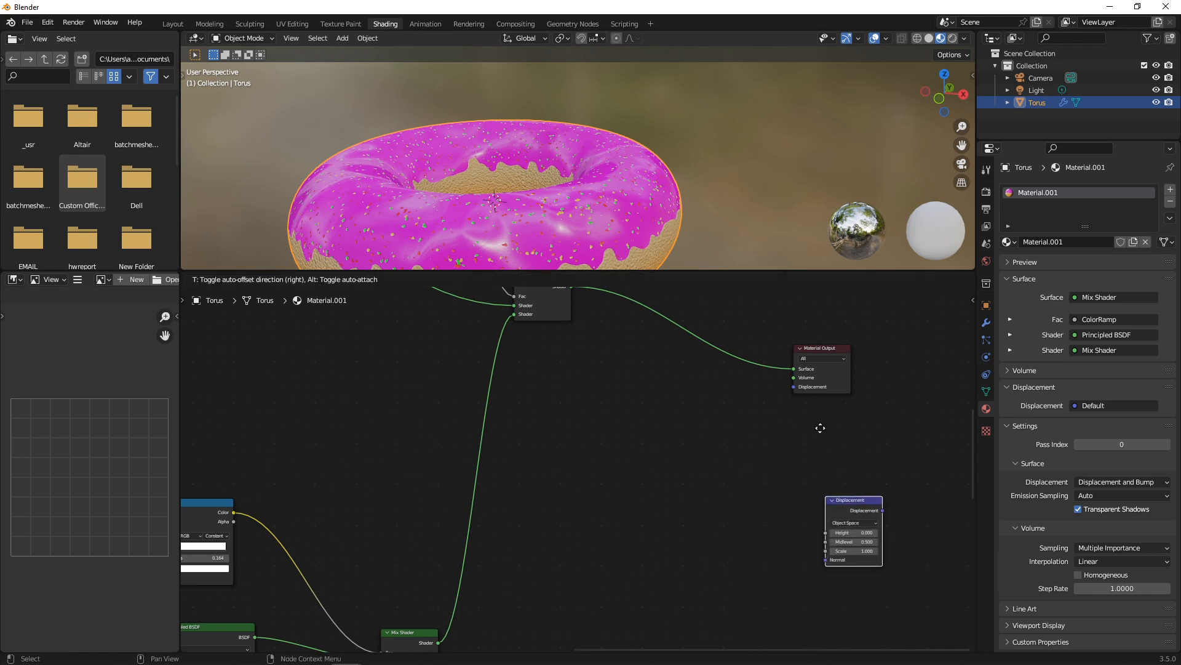
left_click(626, 414)
left_click_drag(679, 425, 793, 390)
left_click_drag(897, 431, 794, 386)
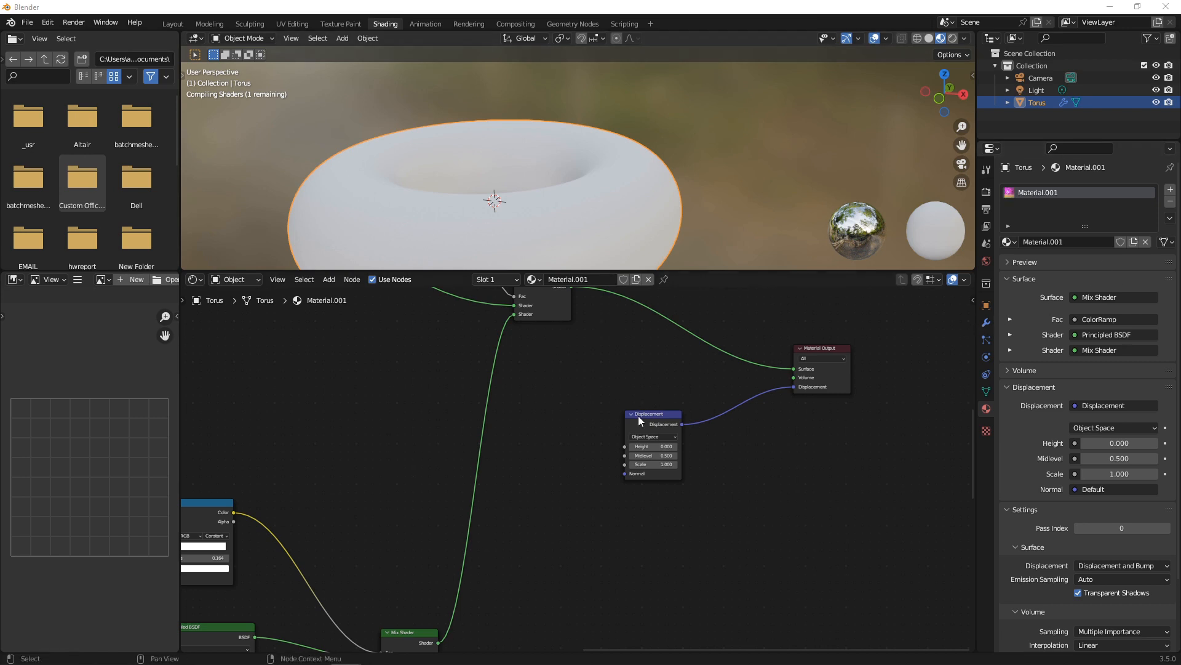
left_click_drag(638, 417, 638, 418)
left_click(767, 486)
Add a Noise Texture node and connect its Fac to the Displacement Height.
key("shift+a")
left_click(769, 485)
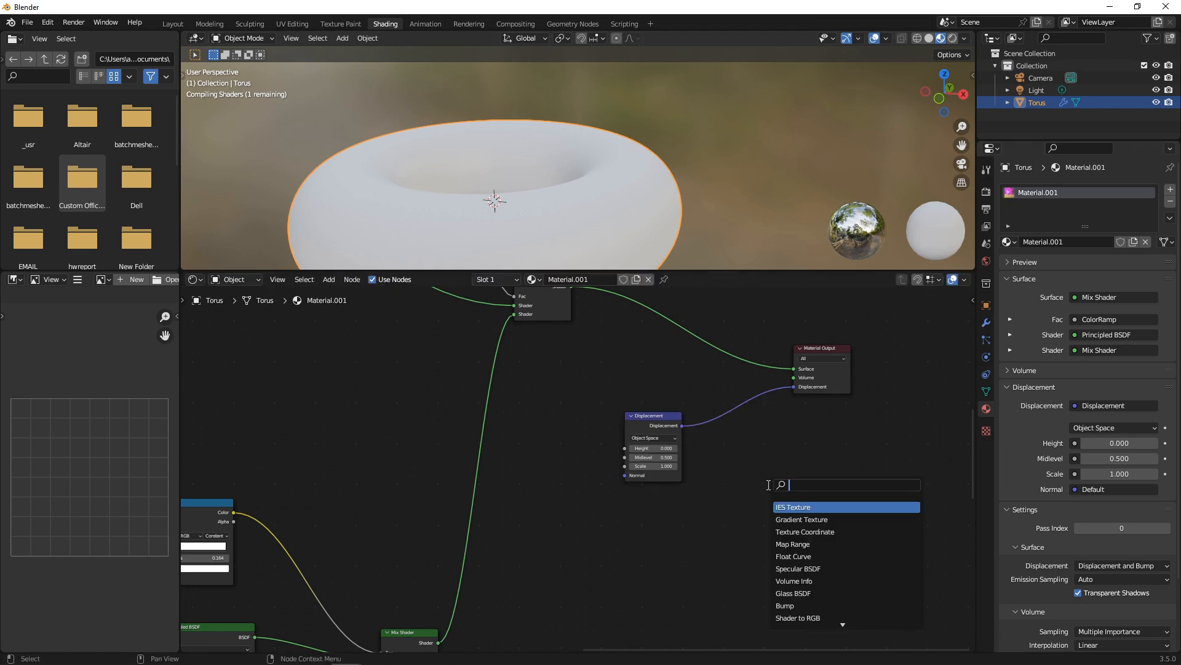
type("NOI")
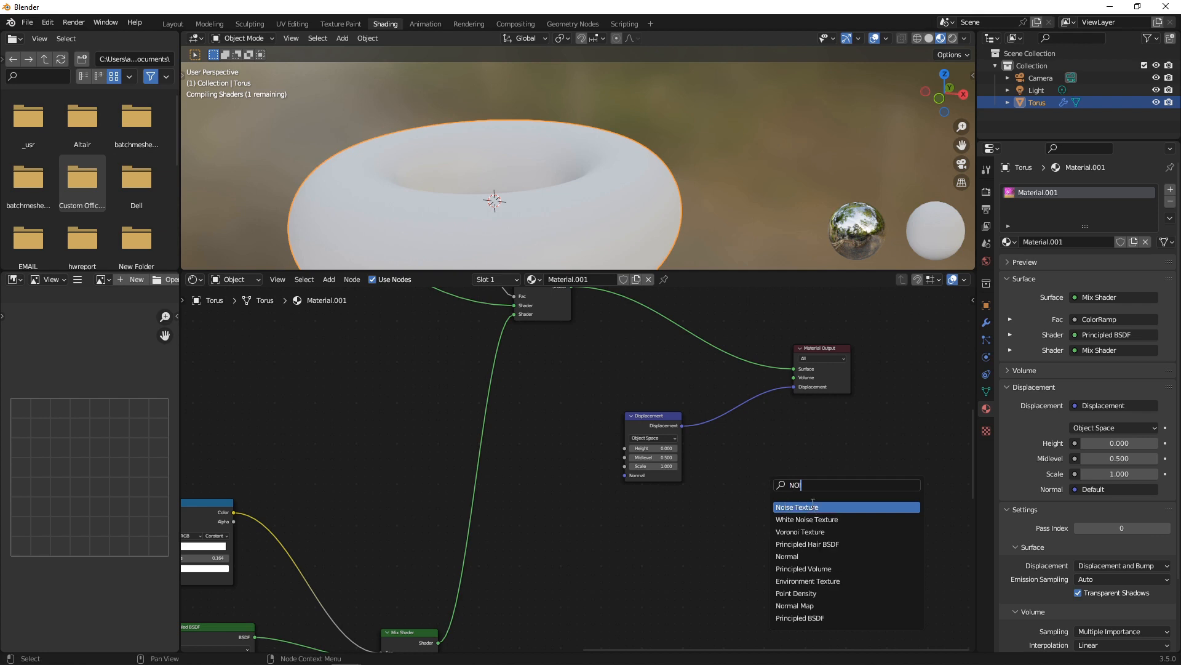
key("Return")
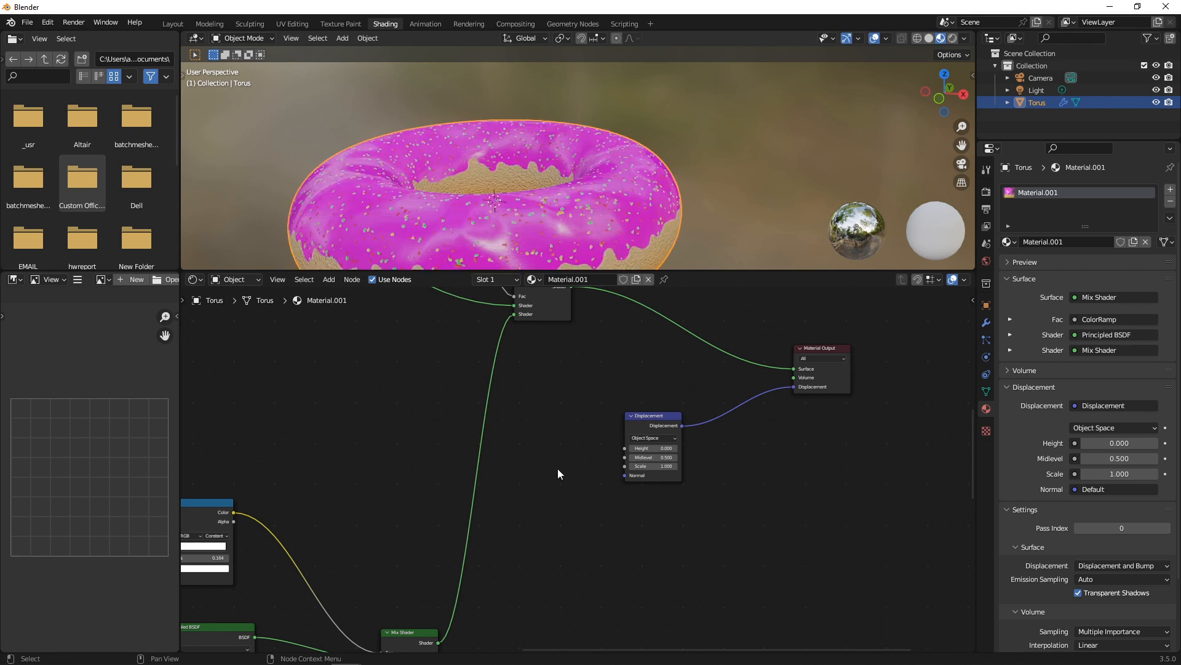
key("shift+a")
left_click(712, 507)
type("NOIS")
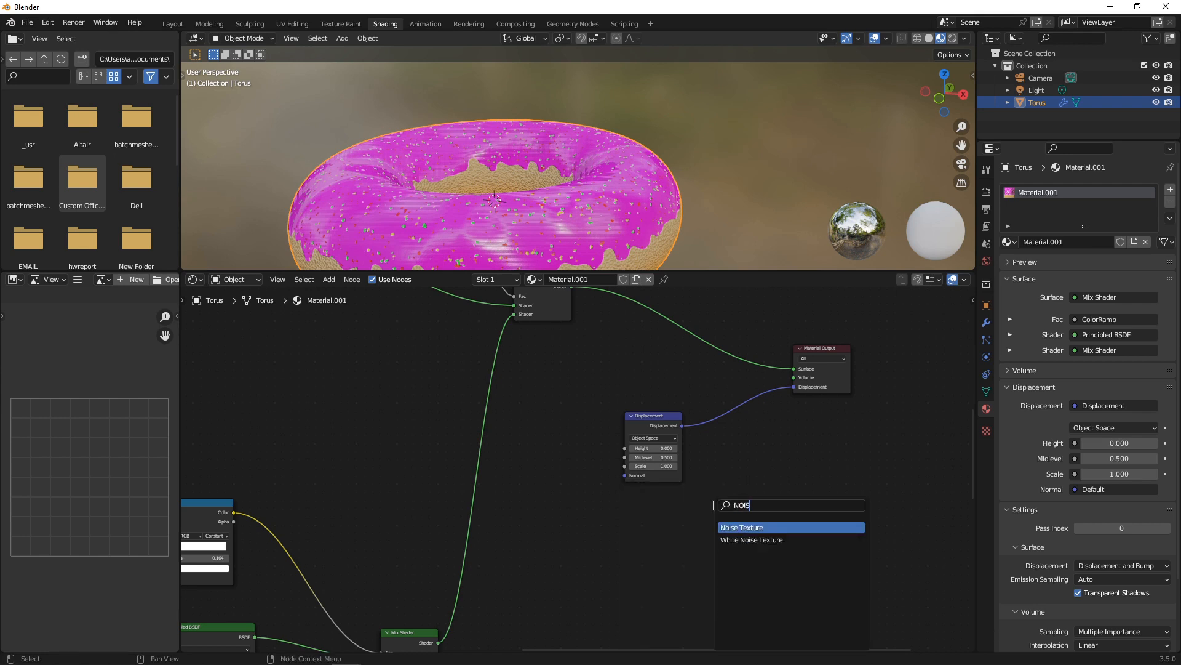
key("Return")
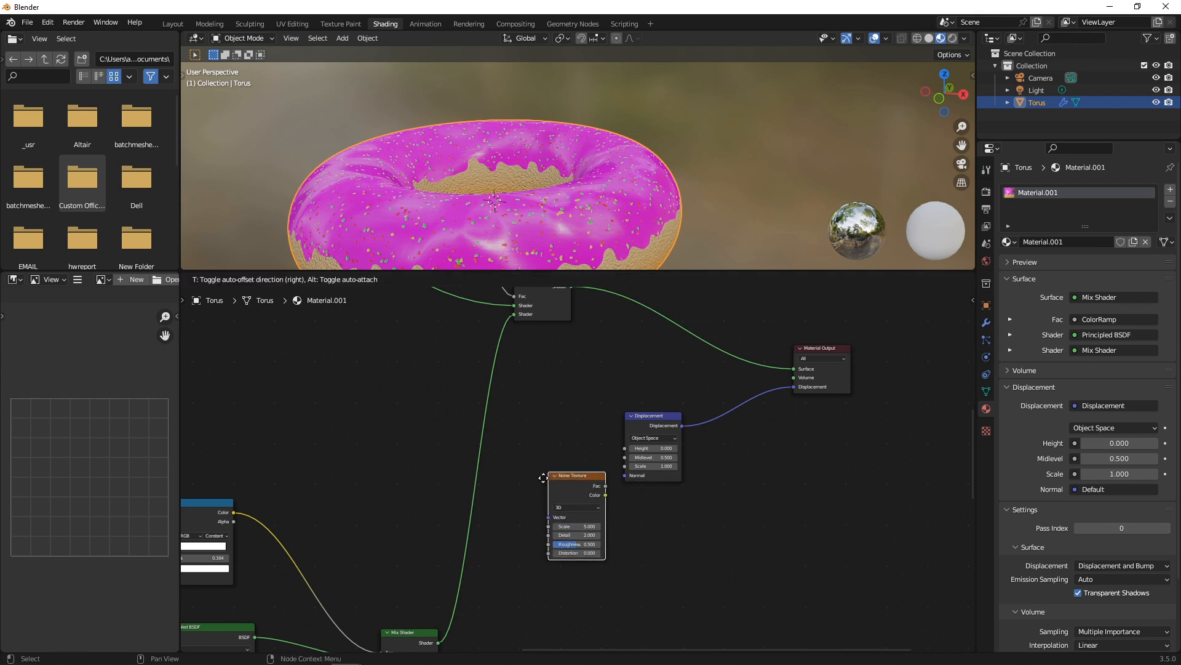
left_click(542, 457)
scroll(754, 519, "up", 2)
middle_click_drag(754, 519, 921, 503)
scroll(922, 504, "up", 1)
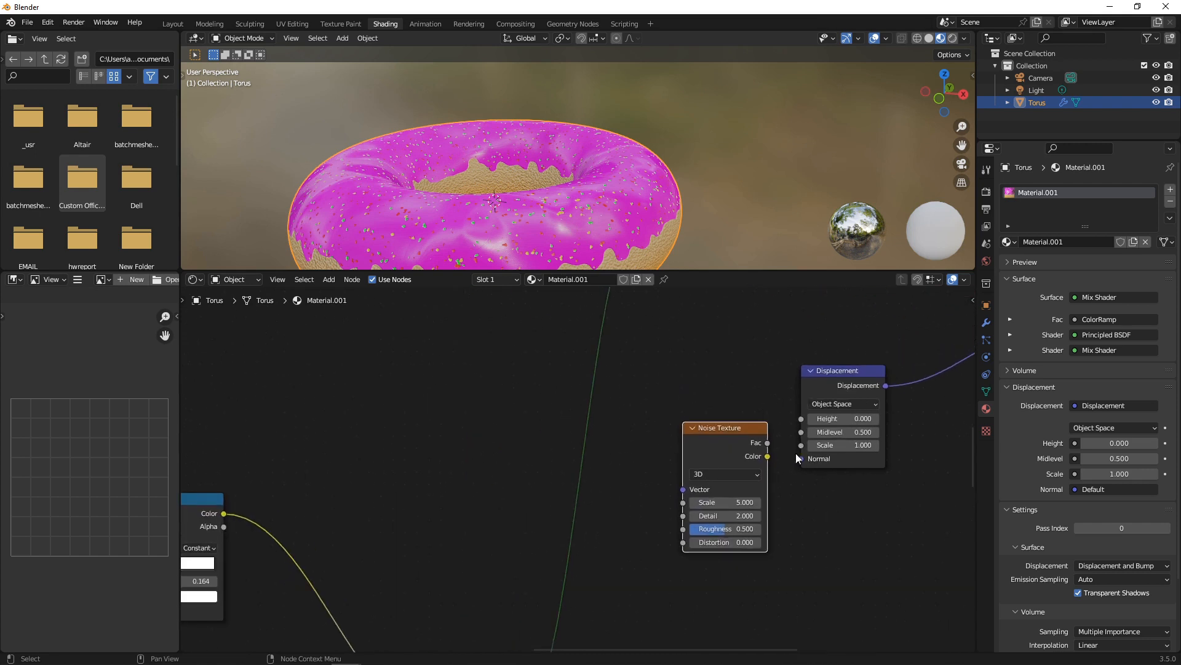
left_click_drag(767, 443, 801, 419)
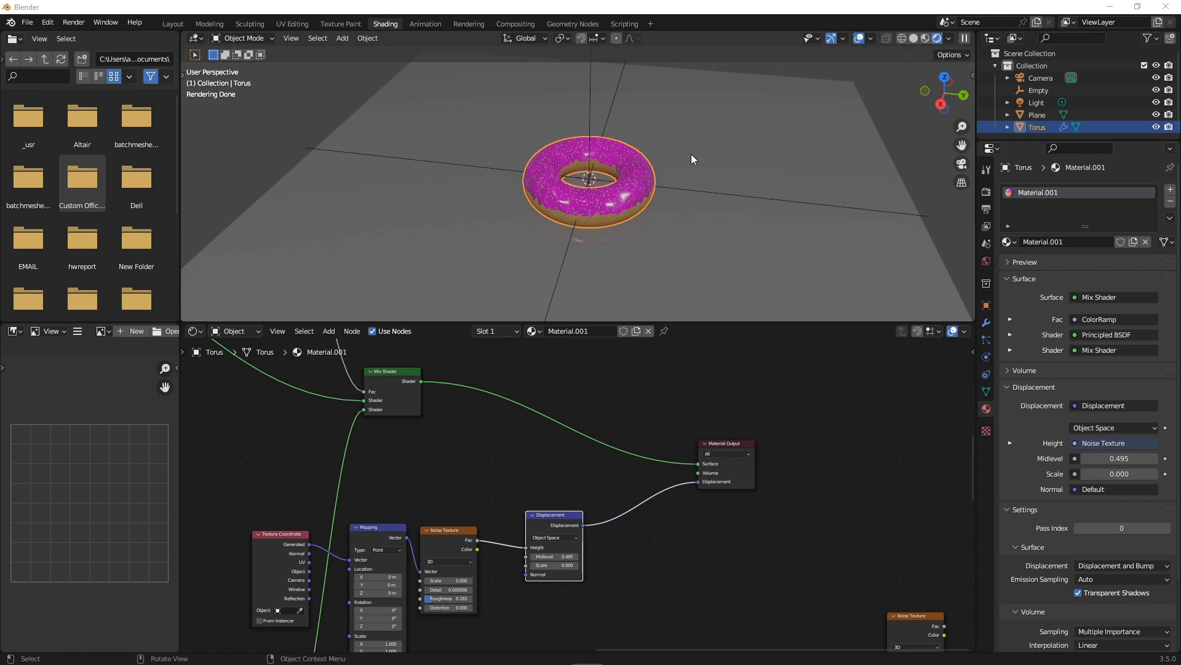
Inspect the Texture Coordinate, Mapping, Noise Texture and Displacement node chain.
middle_click_drag(601, 464, 753, 377)
scroll(637, 399, "up", 3)
scroll(811, 435, "down", 4)
middle_click_drag(828, 420, 778, 467)
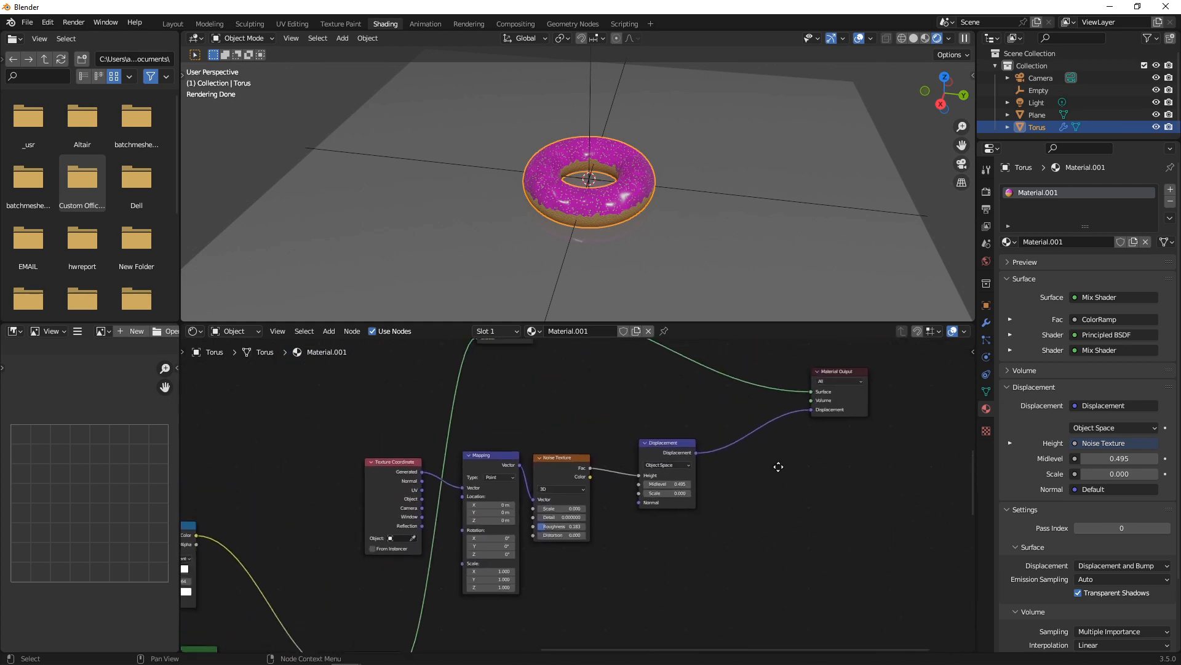
scroll(778, 467, "up", 2)
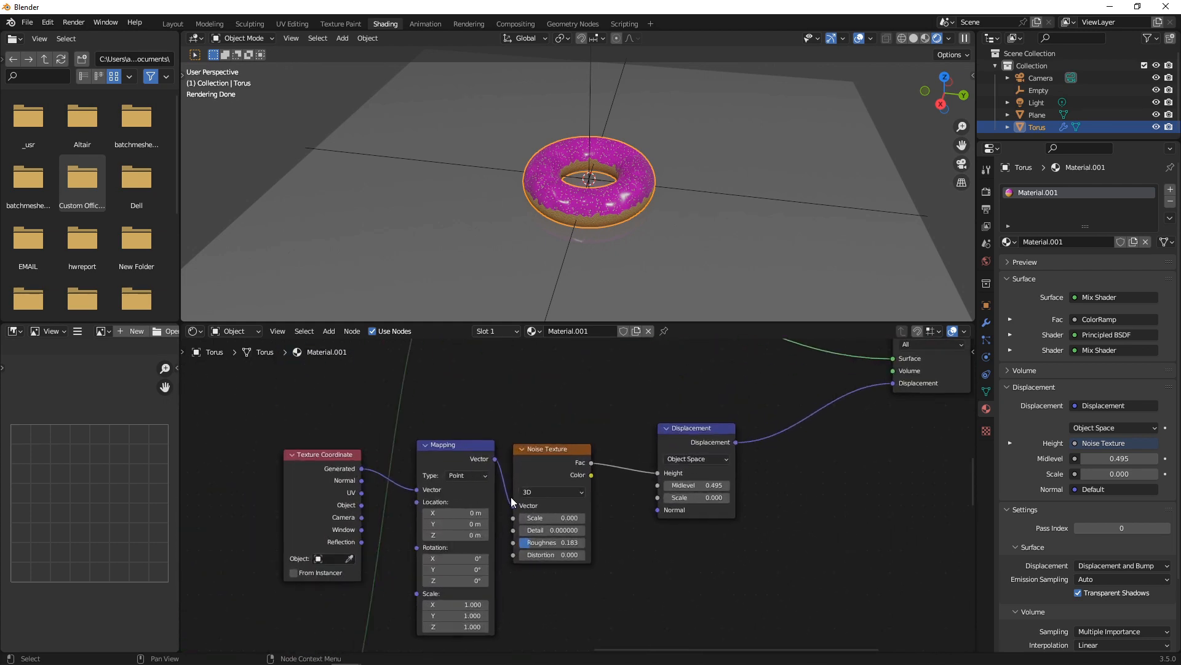
scroll(590, 199, "up", 3)
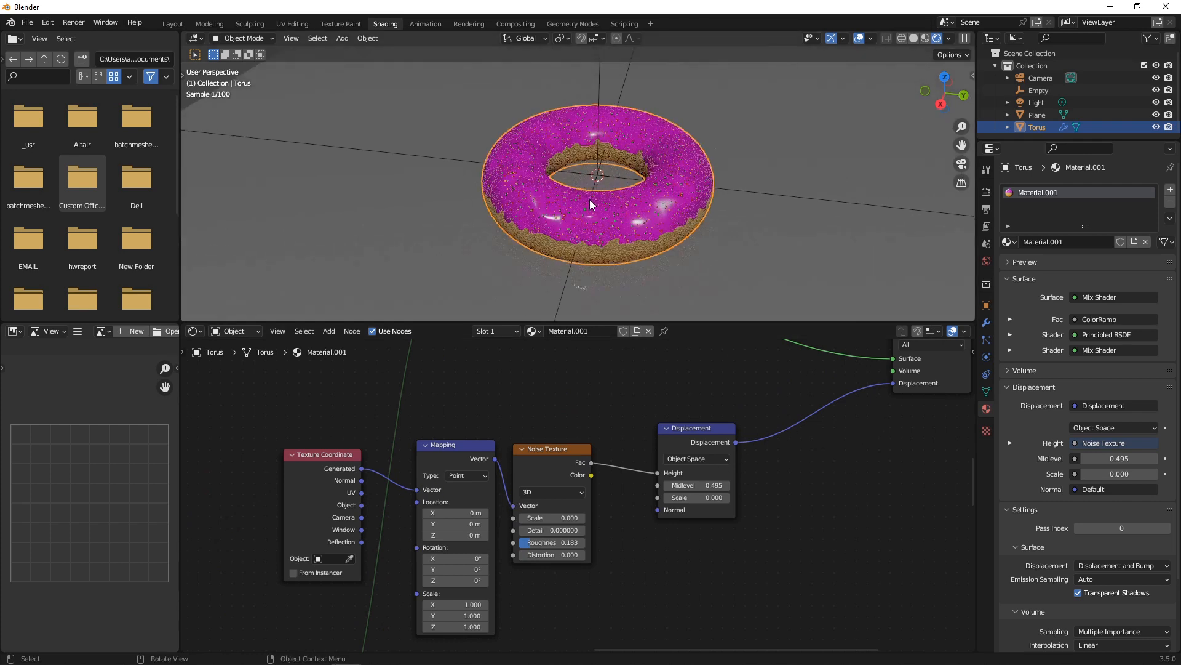
left_click(698, 447)
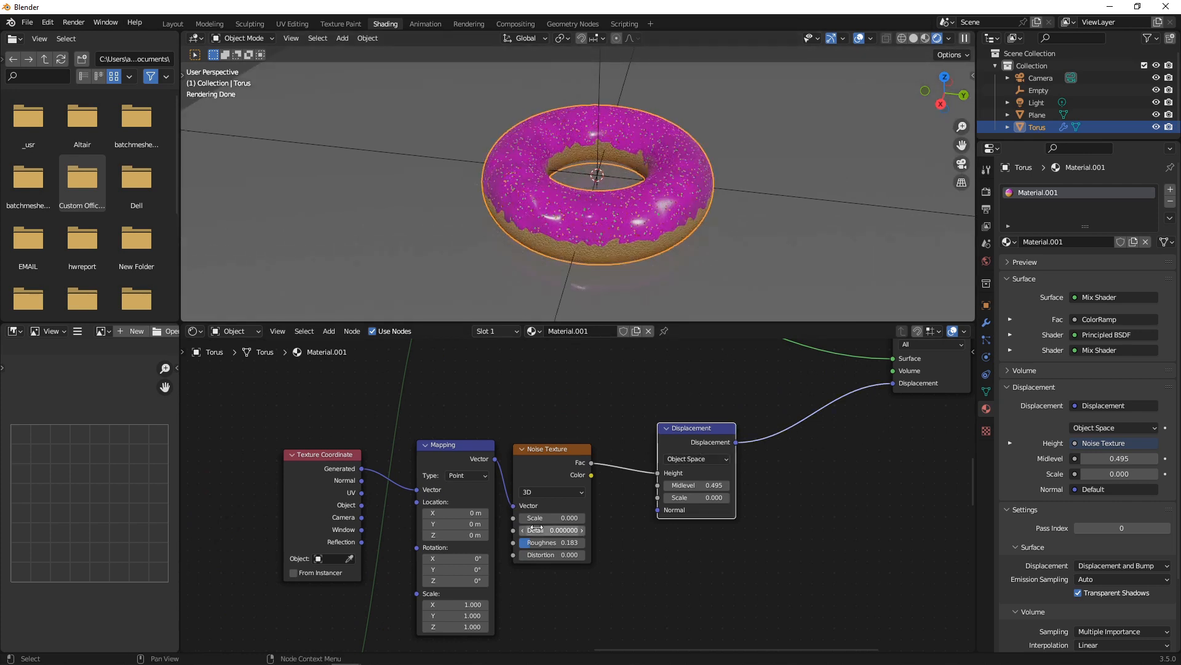
left_click(537, 455)
left_click(439, 446)
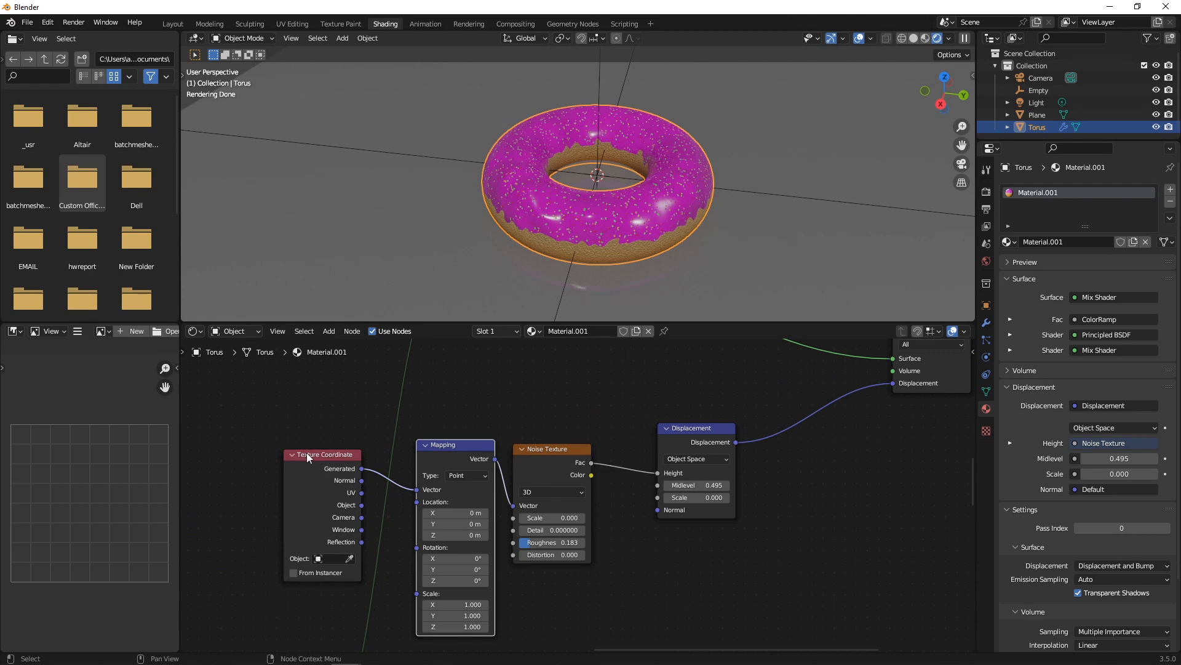
left_click(307, 452)
left_click(791, 445)
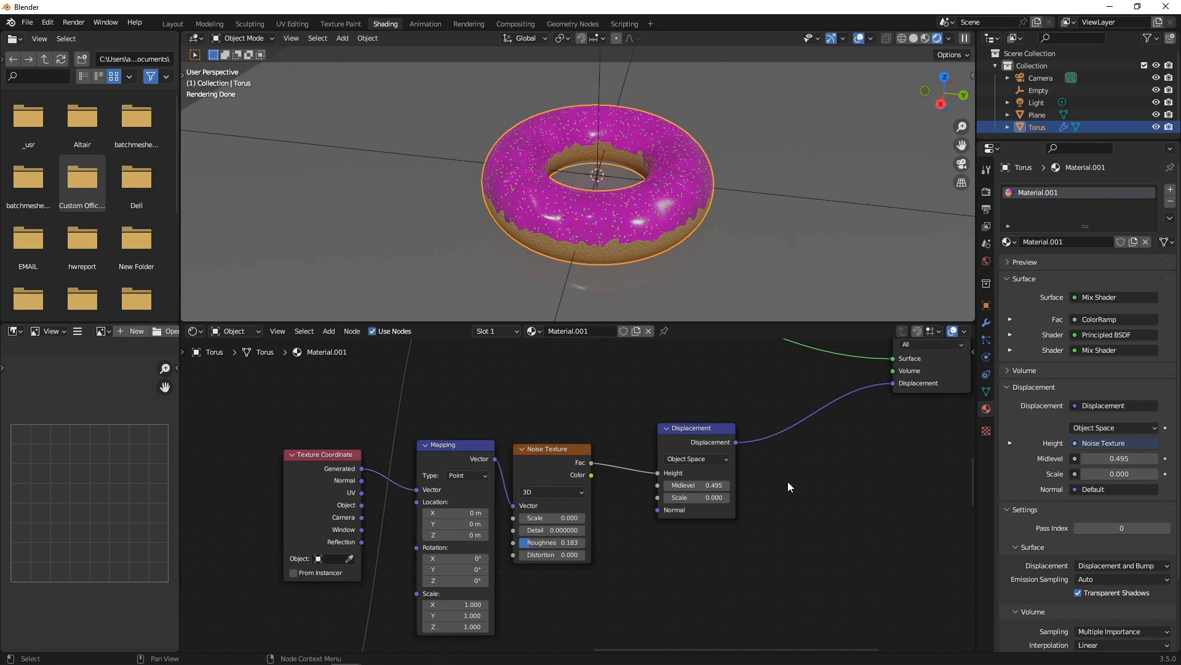
right_click(786, 486)
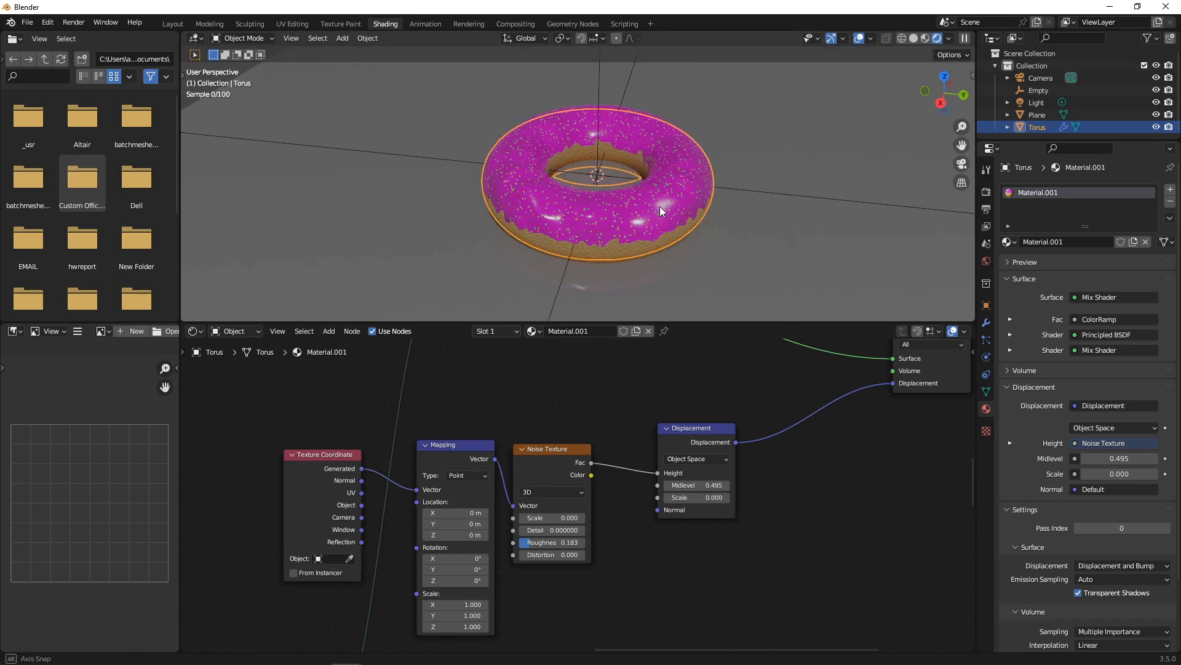
middle_click_drag(659, 206, 604, 167)
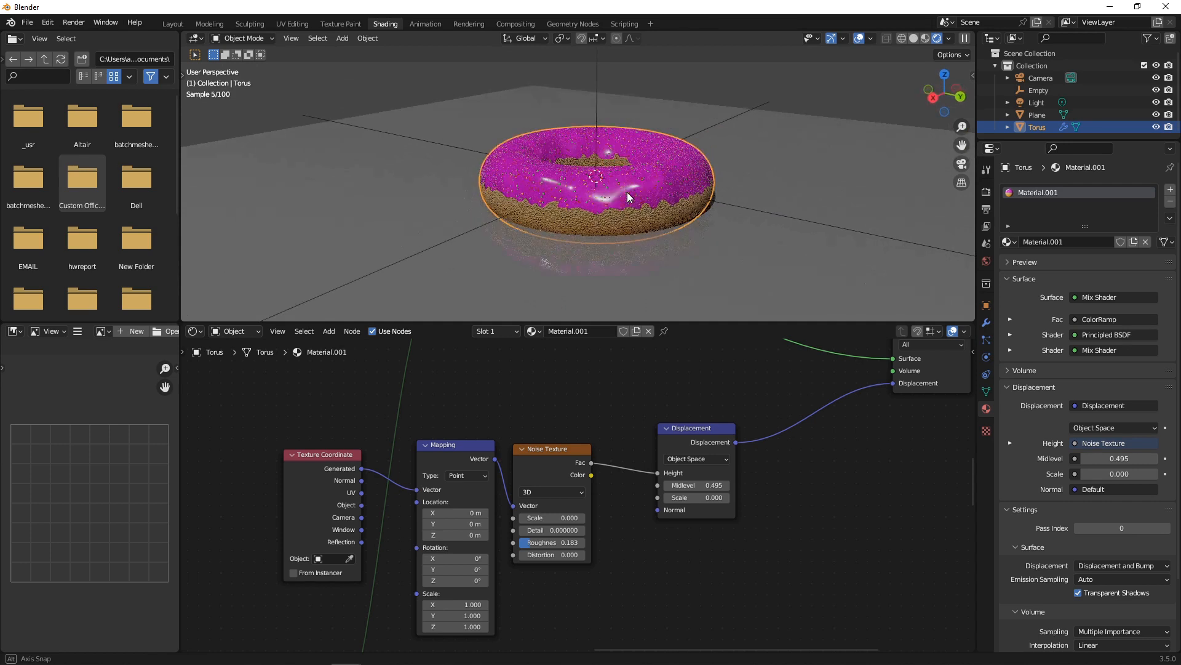
Add a Mix node set to Vector to the right of the Displacement node.
key("shift+a")
left_click(827, 470)
type("mix")
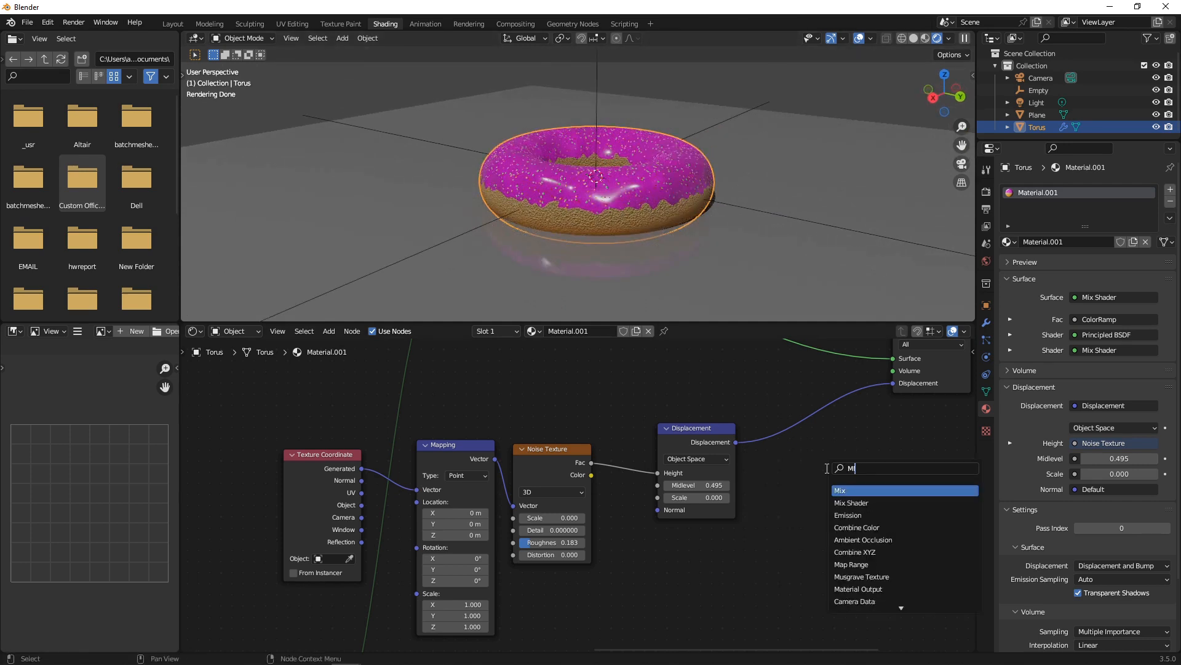
key("Return")
left_click(826, 467)
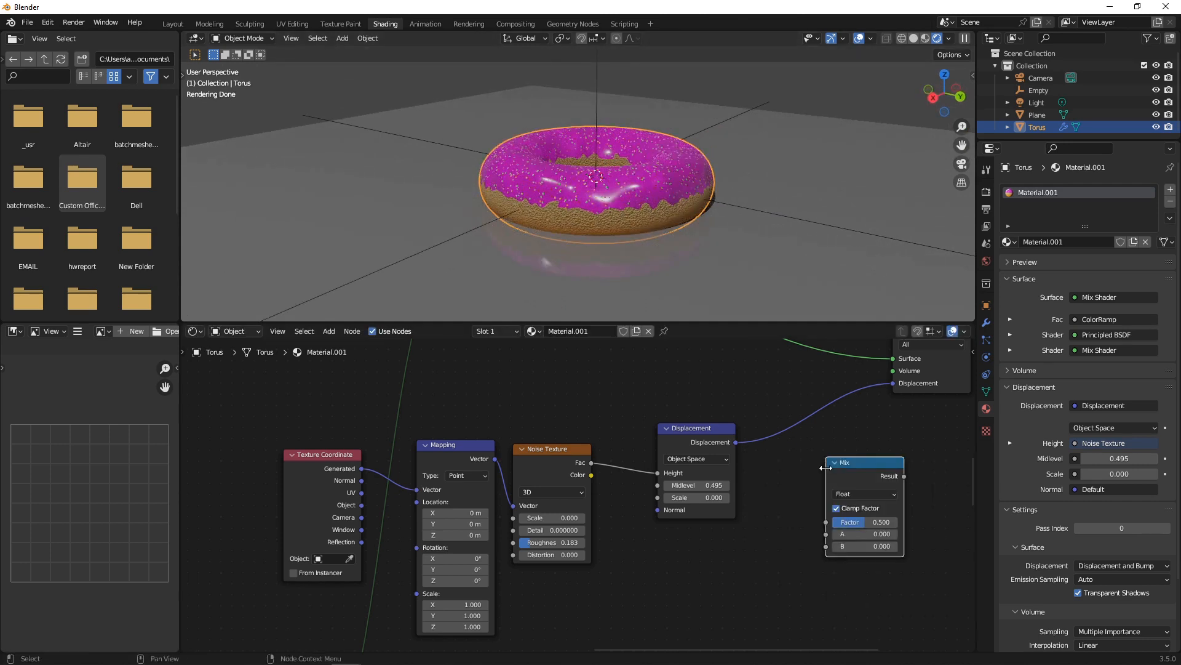
left_click(864, 492)
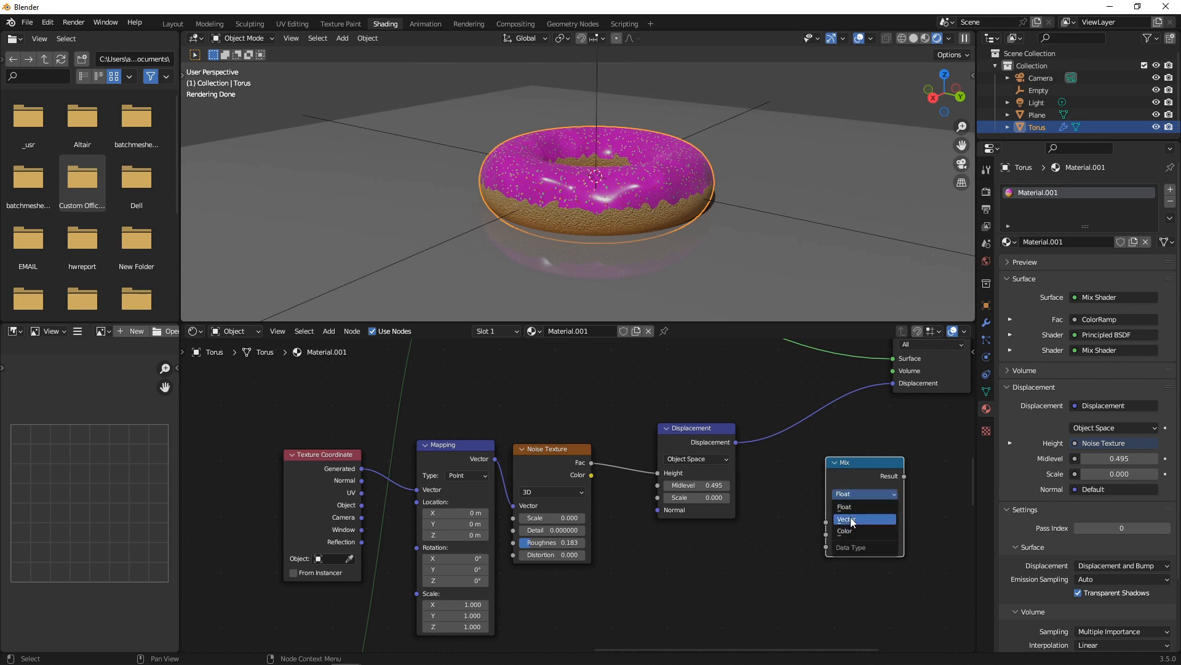
left_click(852, 521)
left_click_drag(854, 473, 828, 462)
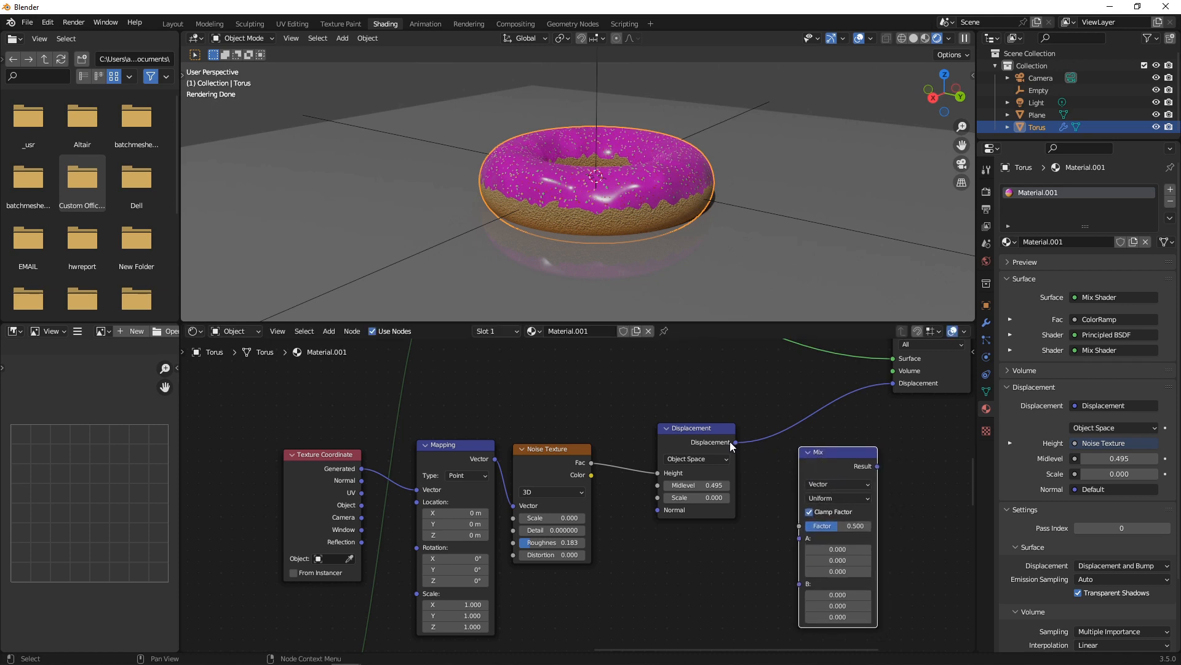
left_click_drag(743, 447, 767, 507)
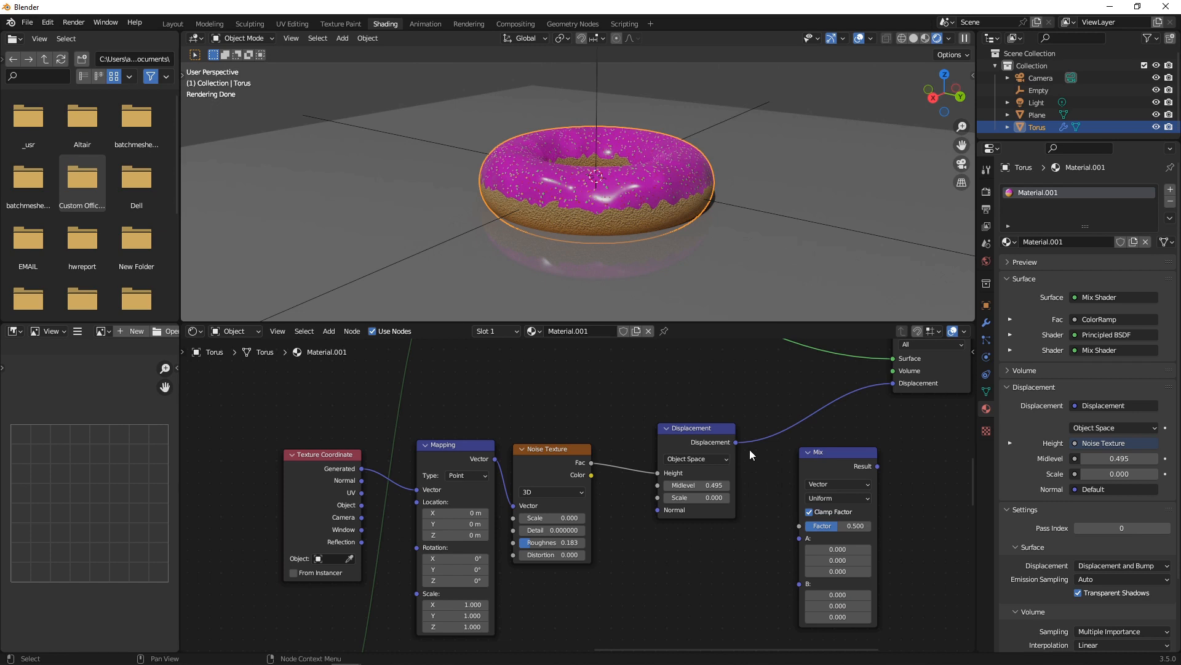
Route the Displacement output through Mix input A into the material's displacement.
left_click_drag(736, 442, 799, 538)
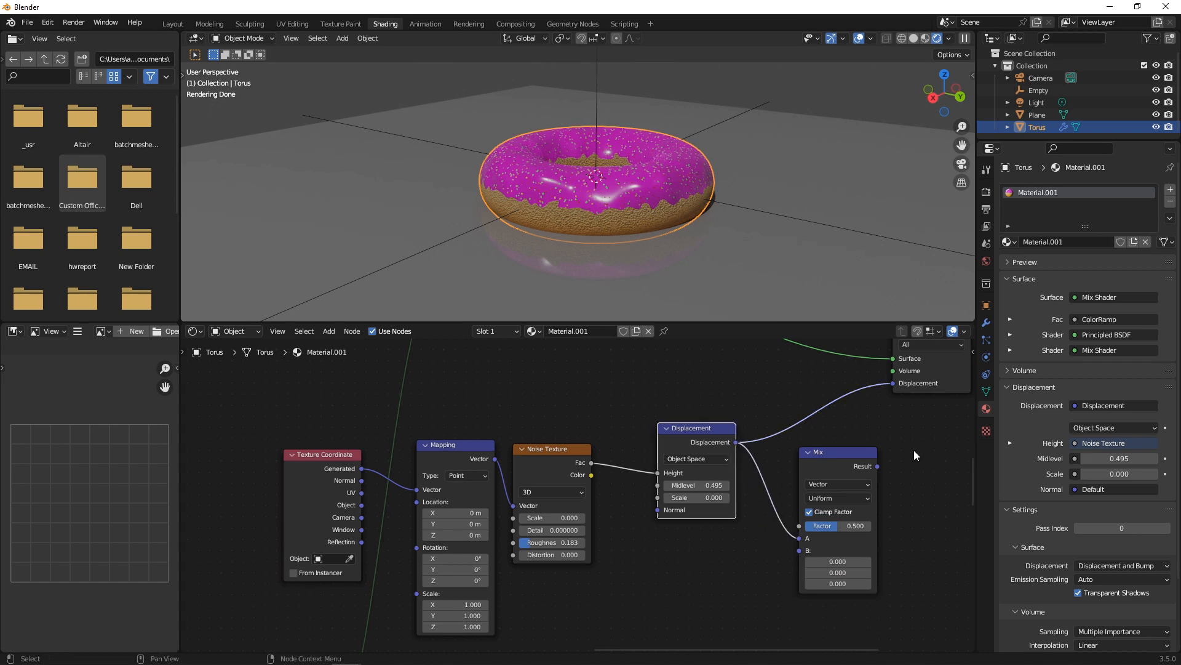
left_click_drag(877, 466, 892, 382)
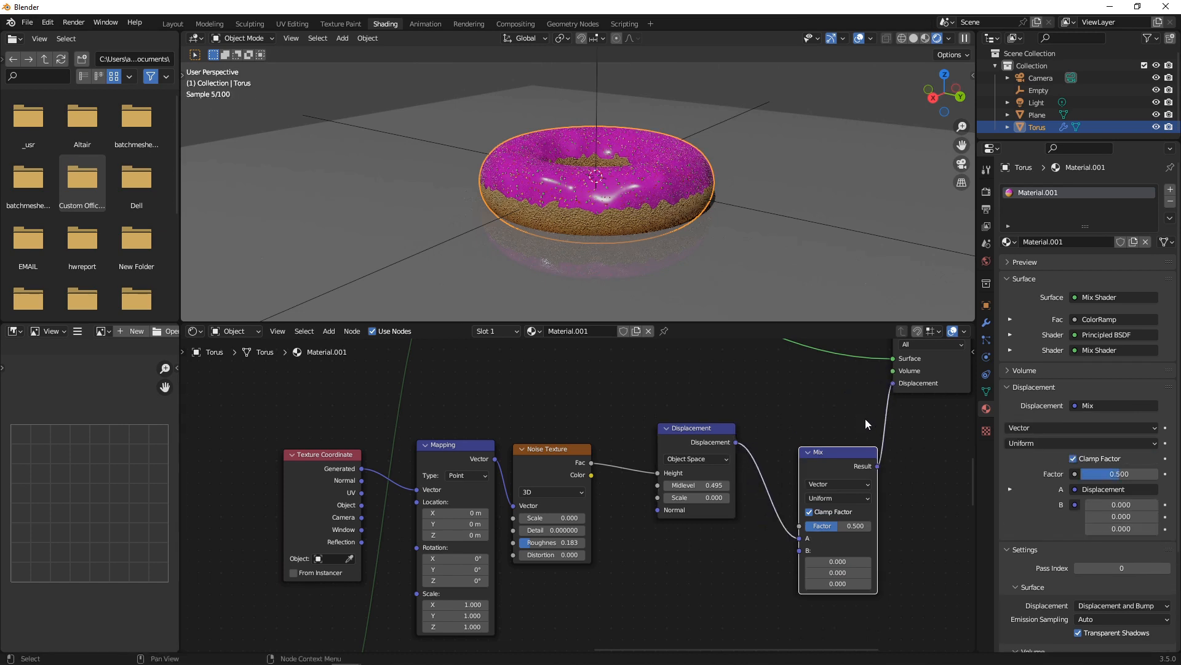
scroll(843, 421, "down", 1)
left_click_drag(792, 455, 769, 457)
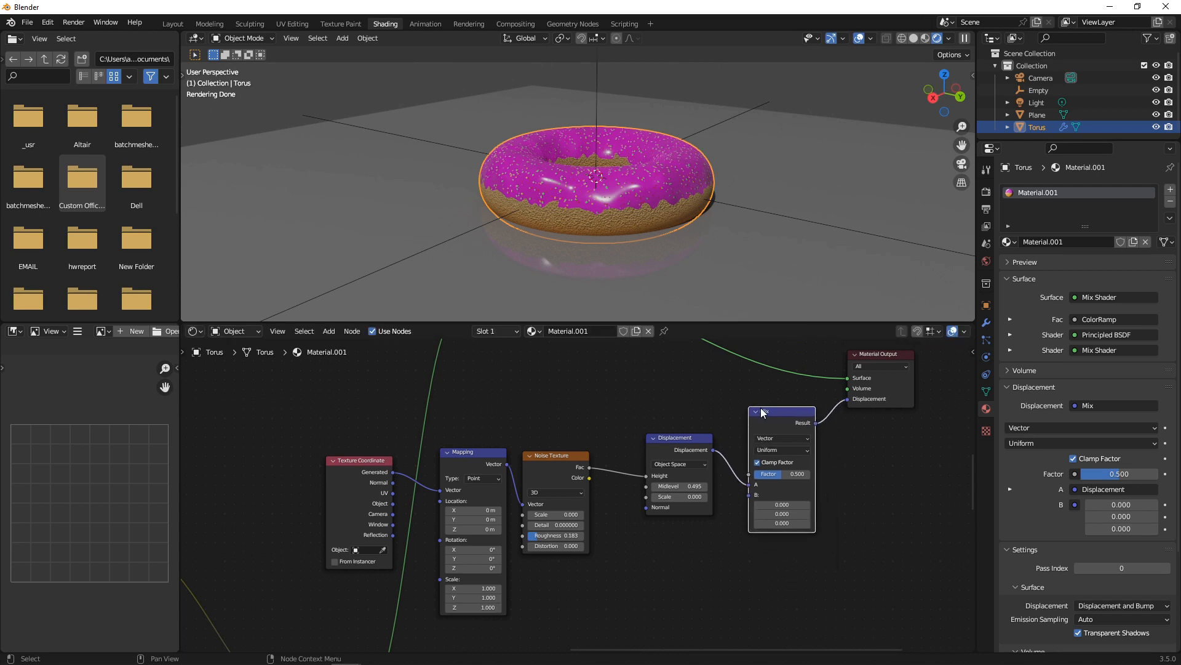
scroll(615, 399, "down", 4)
middle_click_drag(589, 373, 725, 506)
scroll(623, 370, "down", 1)
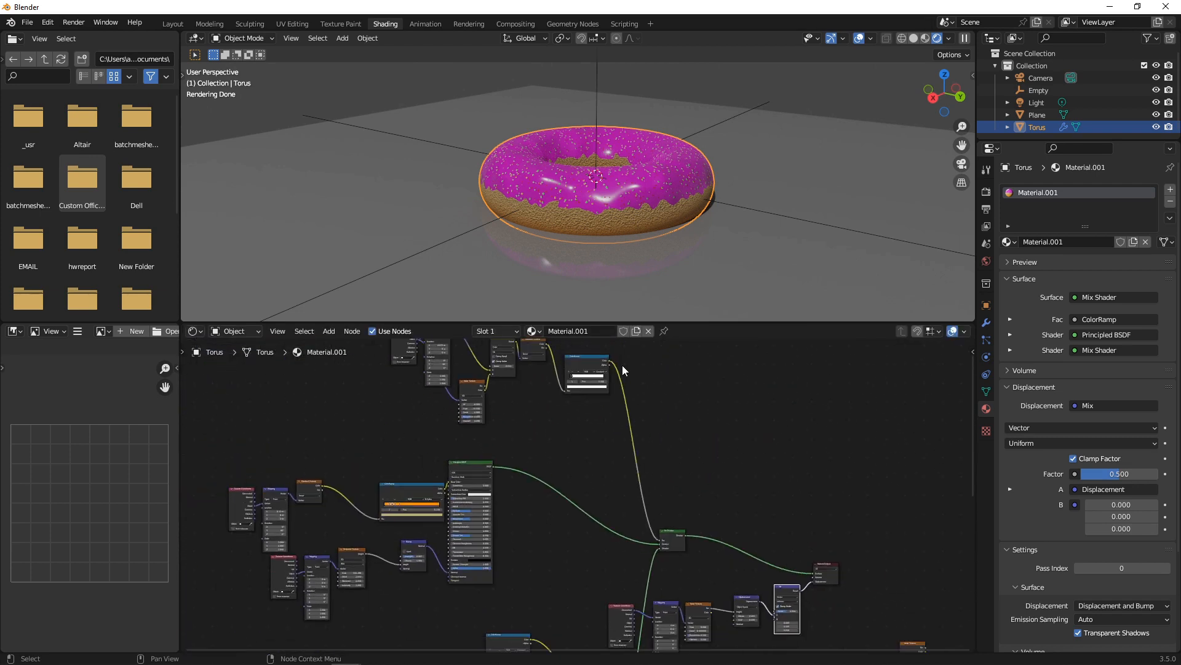
Connect the ColorRamp Color output to the Mix node's Factor.
left_click_drag(609, 364, 776, 590)
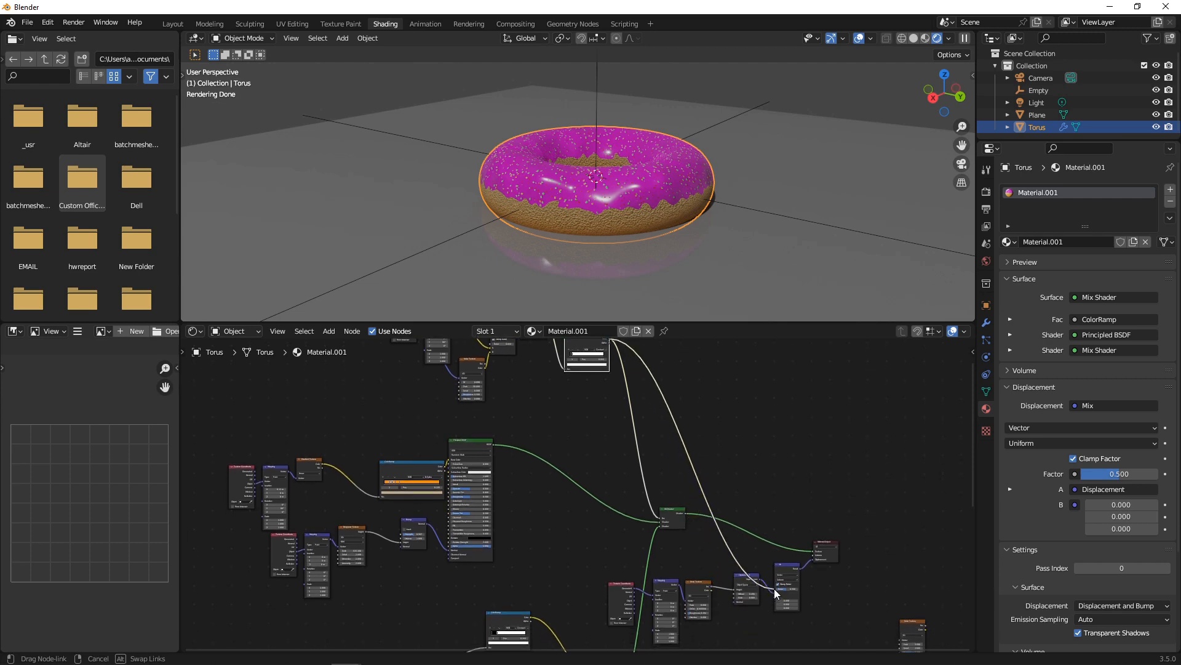
scroll(730, 422, "up", 2)
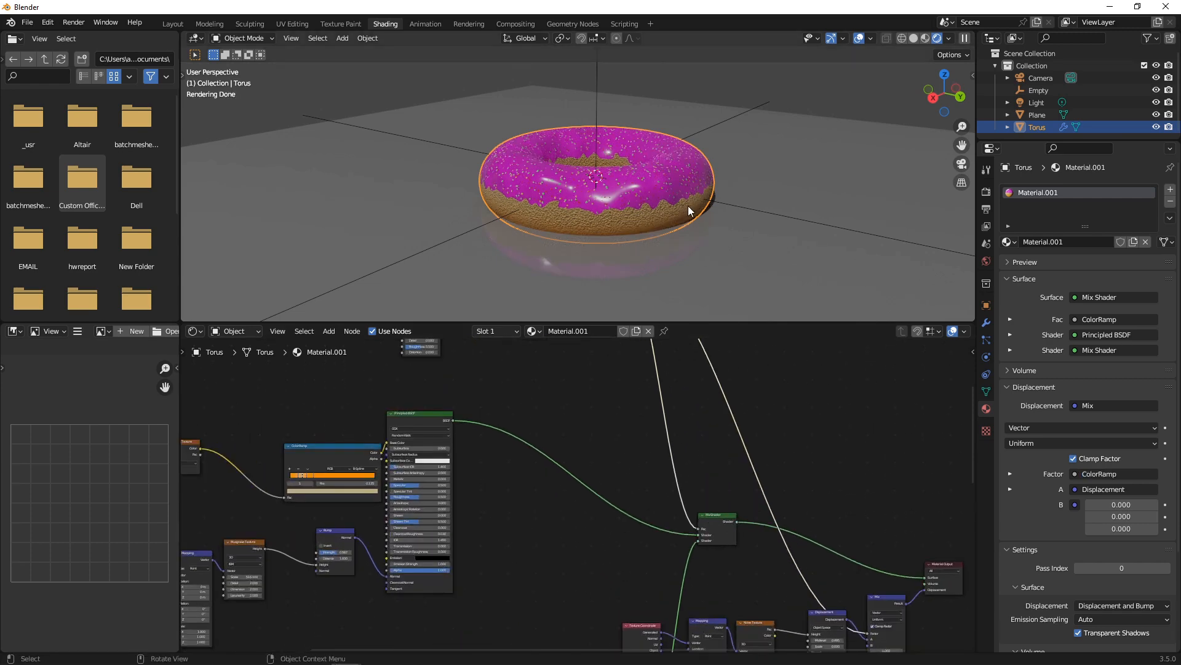
scroll(688, 205, "up", 4)
scroll(685, 214, "down", 1)
middle_click_drag(798, 488, 766, 437)
scroll(766, 437, "up", 8)
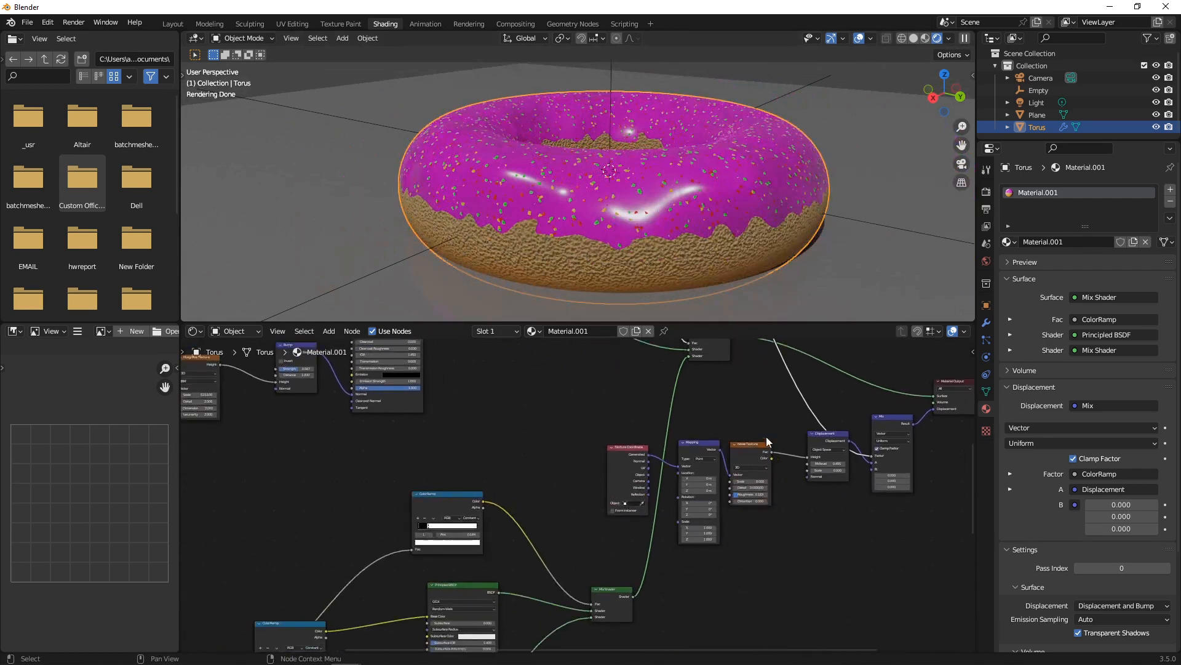
Raise the Displacement scale to about 3 and relink its output to Mix input B.
middle_click_drag(903, 472, 537, 463)
scroll(542, 470, "up", 4)
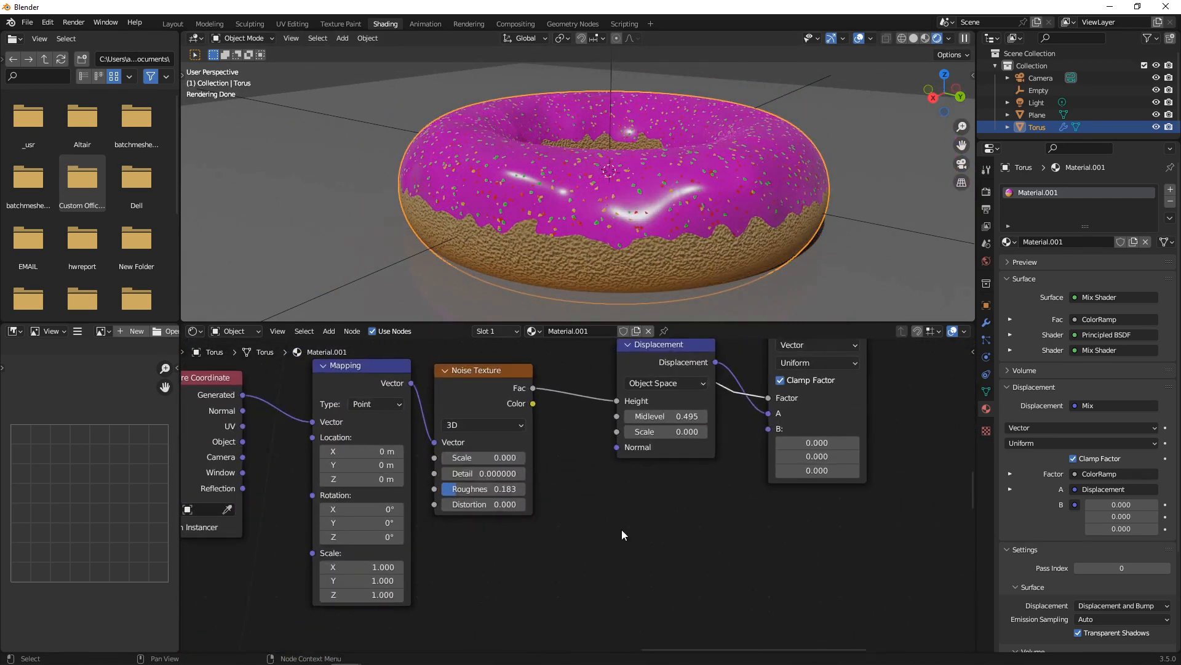
scroll(619, 531, "down", 1)
left_click_drag(653, 441, 672, 441)
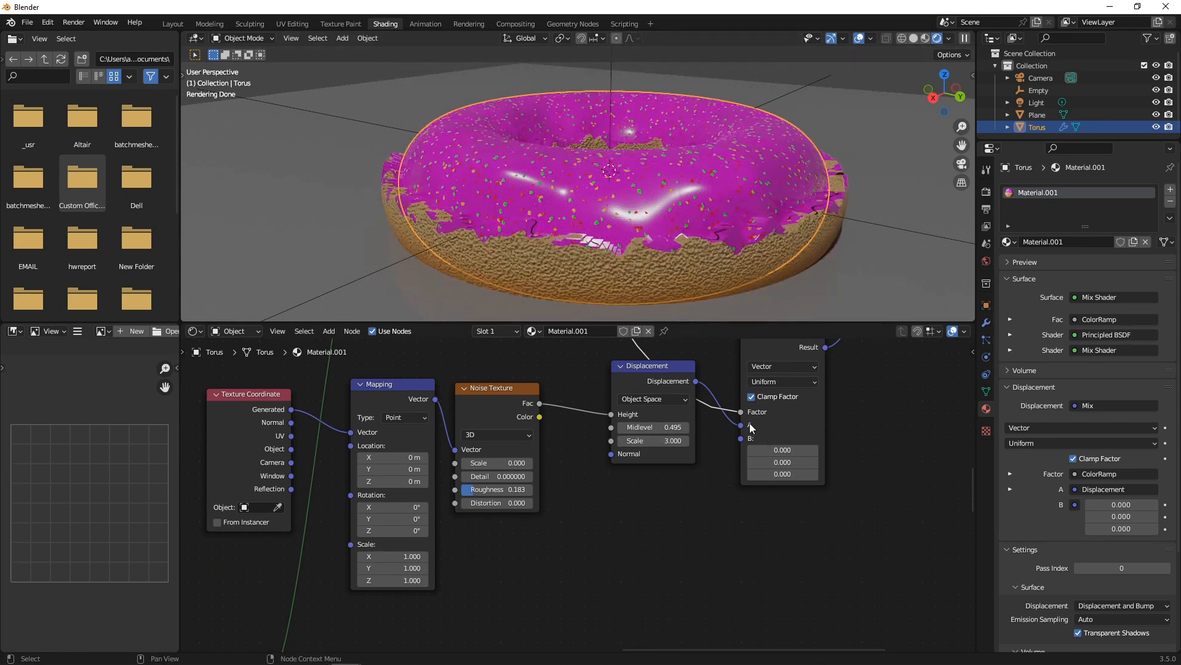
left_click_drag(741, 426, 740, 438)
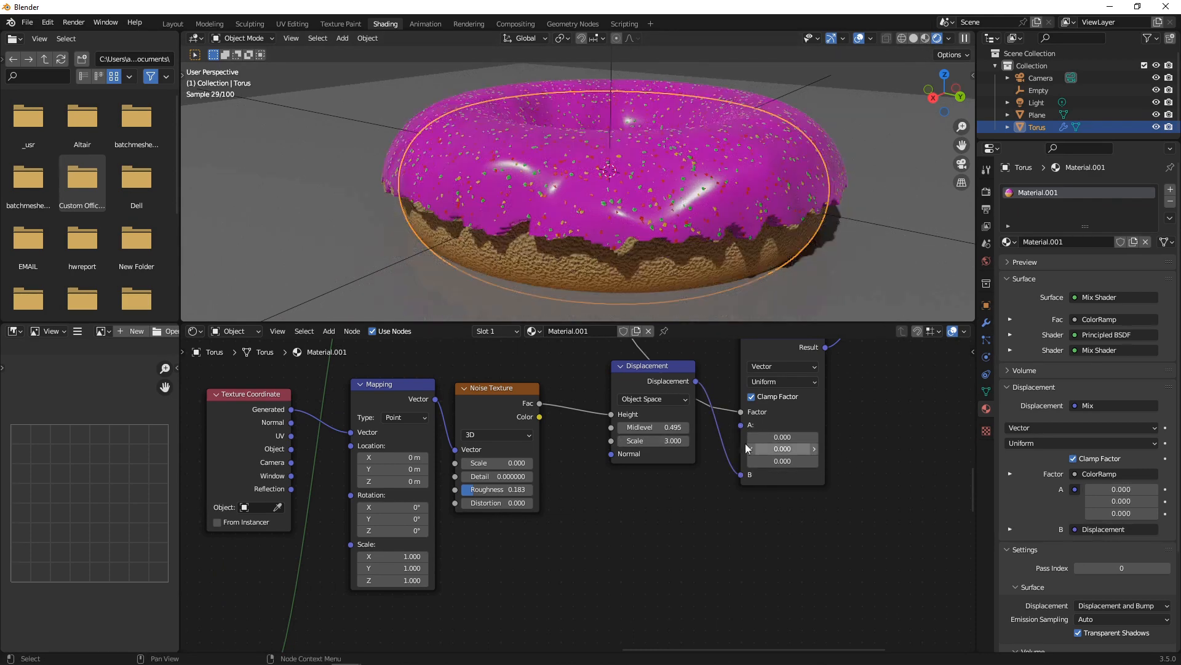
left_click_drag(648, 368, 644, 404)
Lower the Displacement node's Scale to 0.200.
scroll(659, 438, "up", 2)
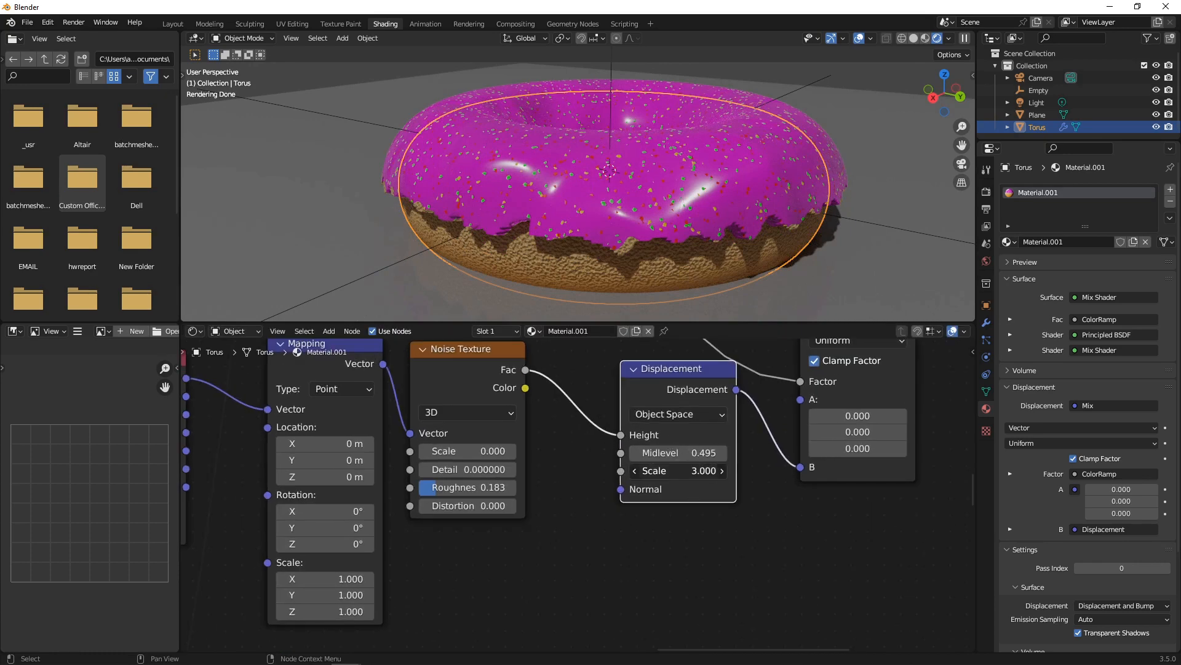
left_click_drag(677, 471, 659, 471)
scroll(701, 210, "up", 3)
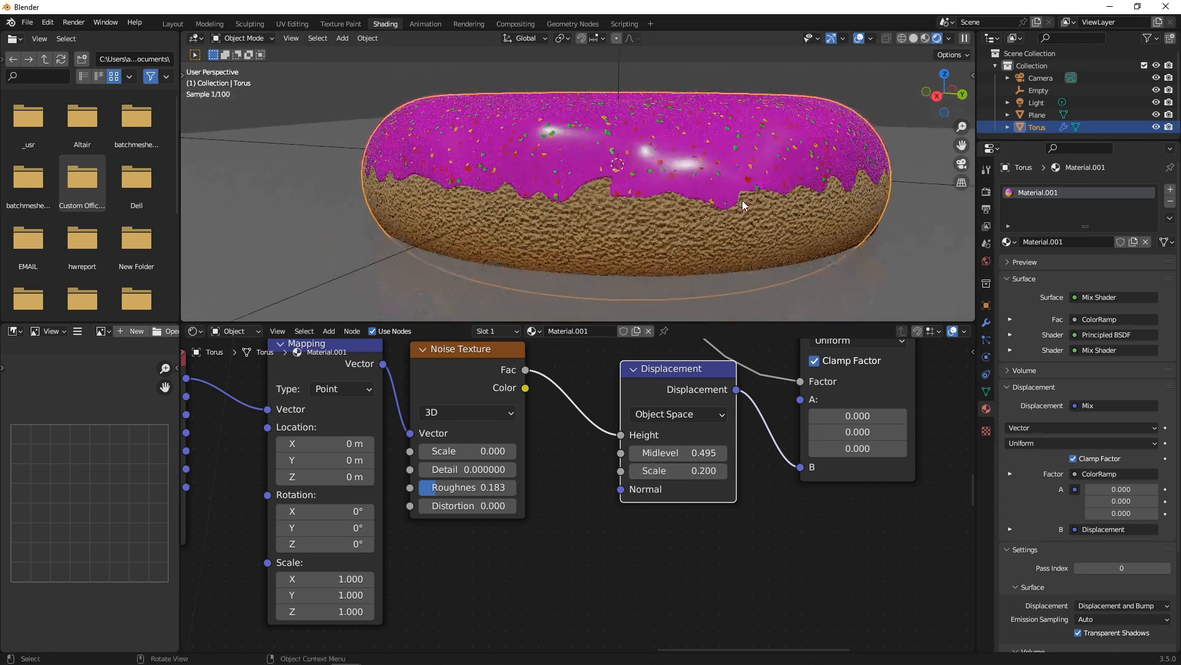
scroll(846, 187, "up", 2)
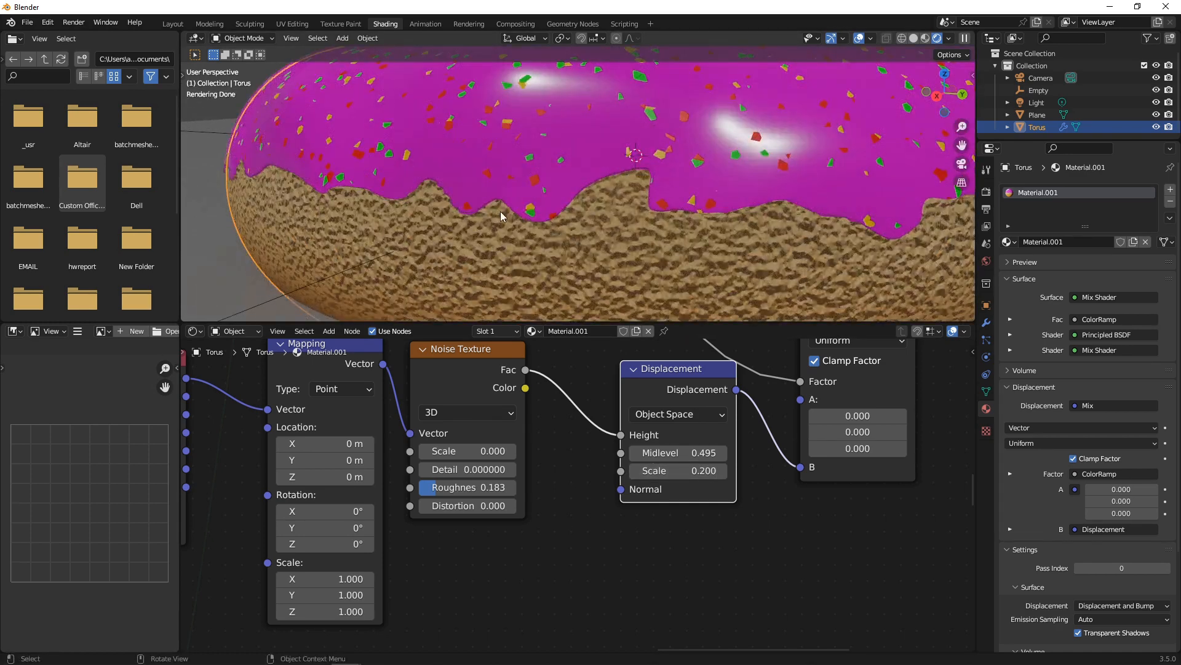
scroll(500, 212, "down", 4)
scroll(520, 456, "up", 1)
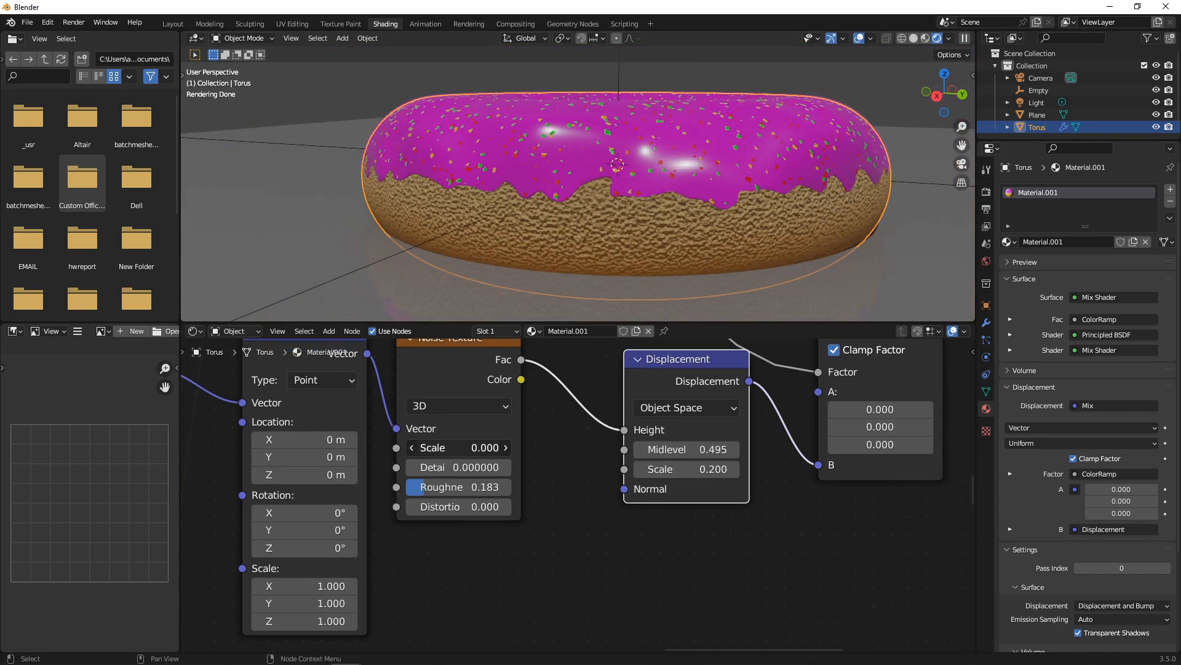
Try Noise Texture scales of -0.001 and -0.002 and raise Detail to 0.300.
mouse_move(462, 447)
left_mouse_down()
mouse_move(499, 448)
mouse_move(460, 447)
left_mouse_up()
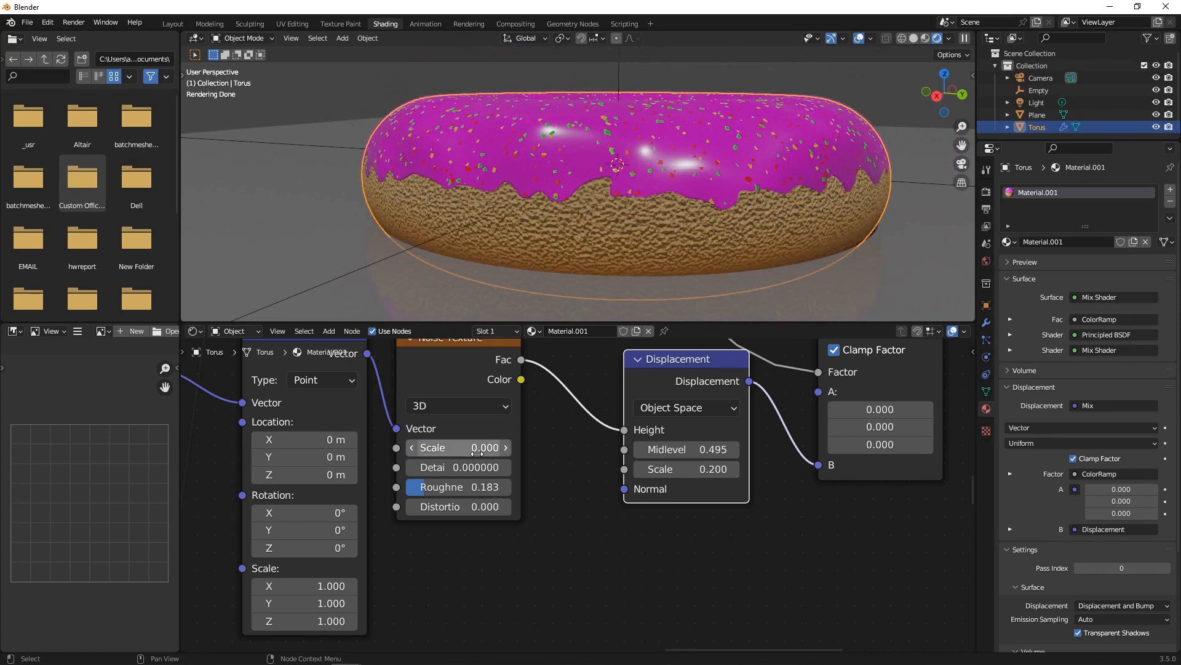
left_click(500, 445)
type("-0.")
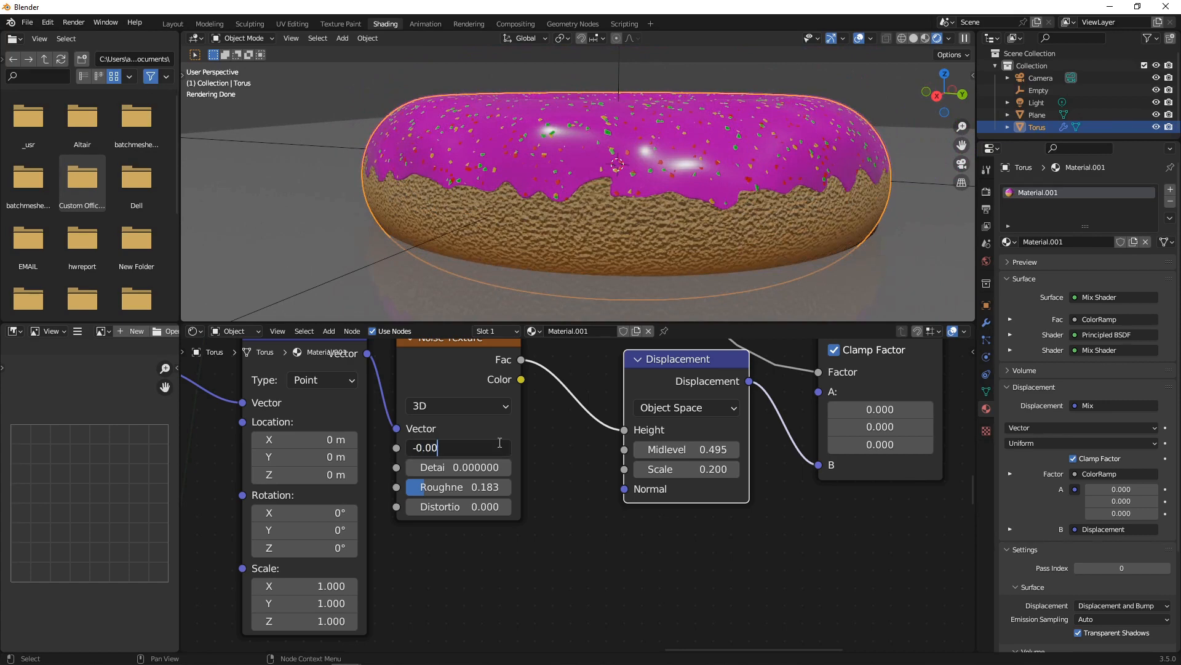
key("Return")
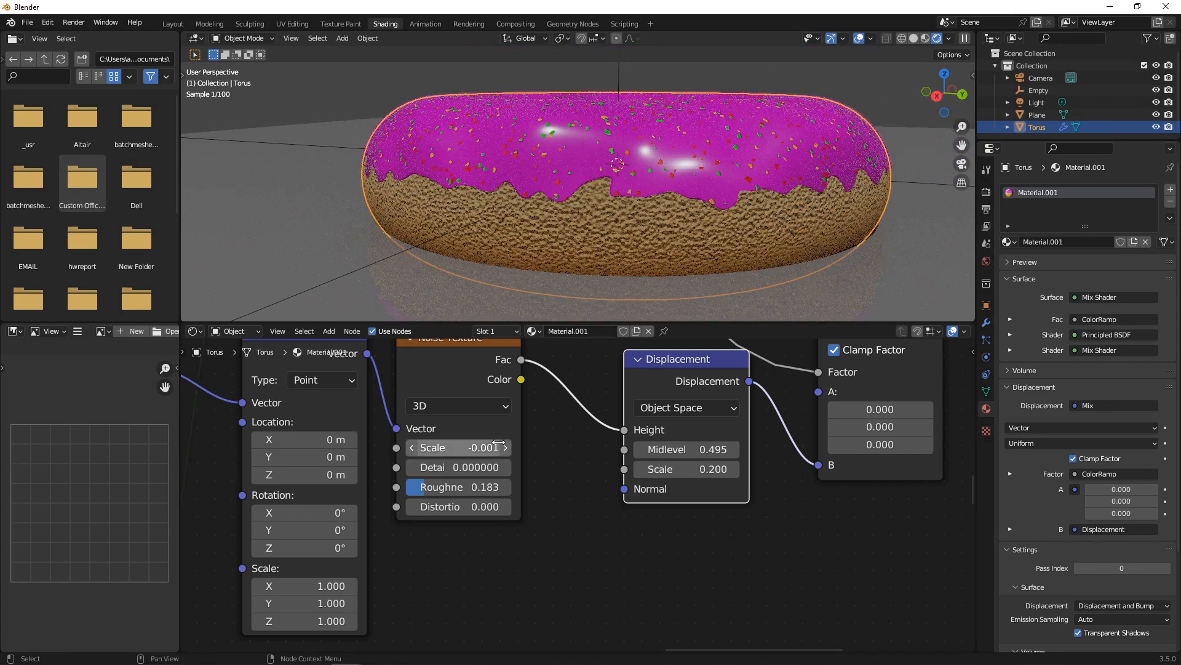
left_click(499, 443)
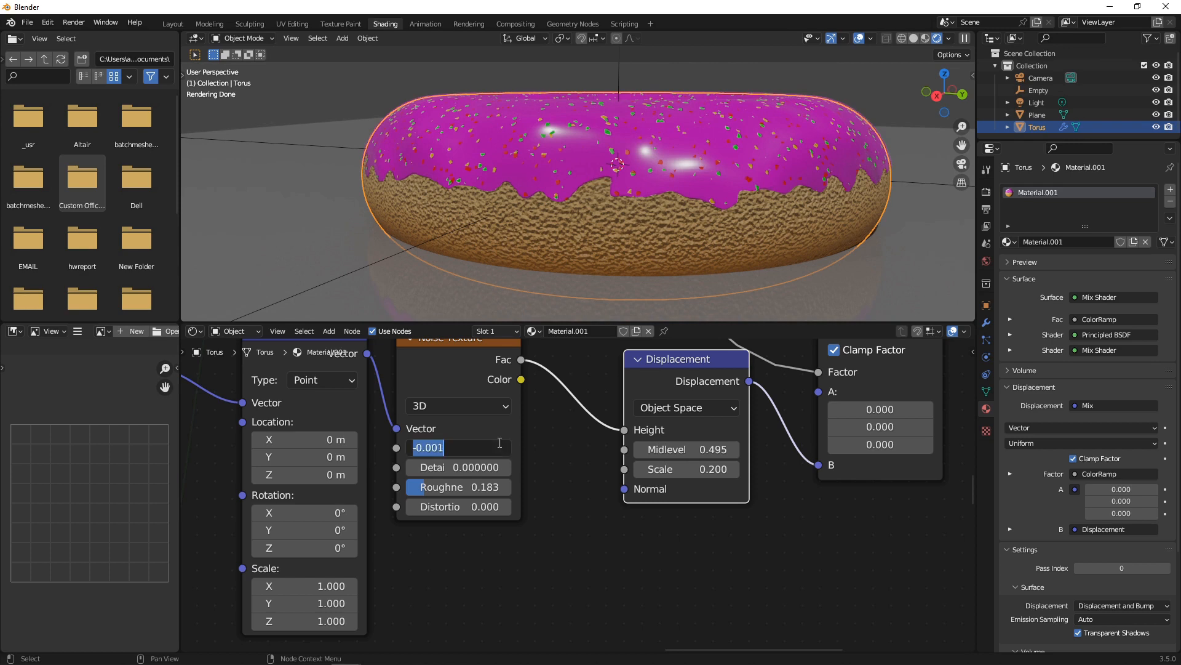
type("-0")
key("Return")
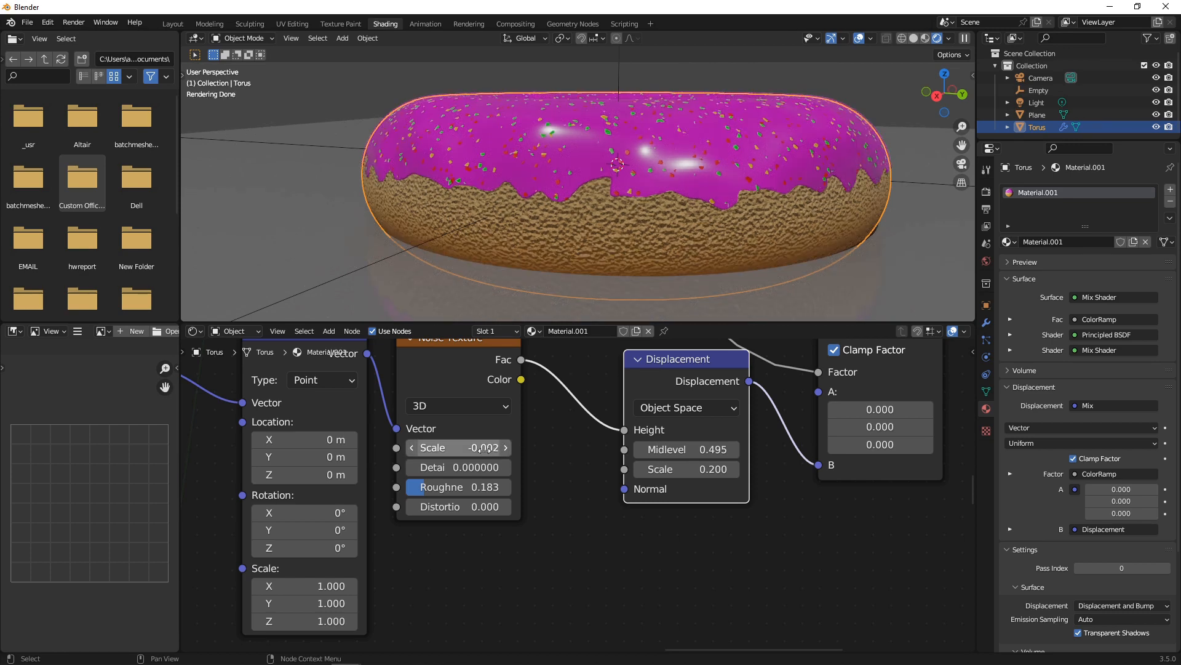
mouse_move(458, 467)
left_mouse_down()
mouse_move(493, 467)
mouse_move(430, 447)
mouse_move(462, 447)
left_mouse_up()
left_click(548, 496)
Refine the noise scale through -0.030 and -0.010, settling on -0.005.
left_click(463, 452)
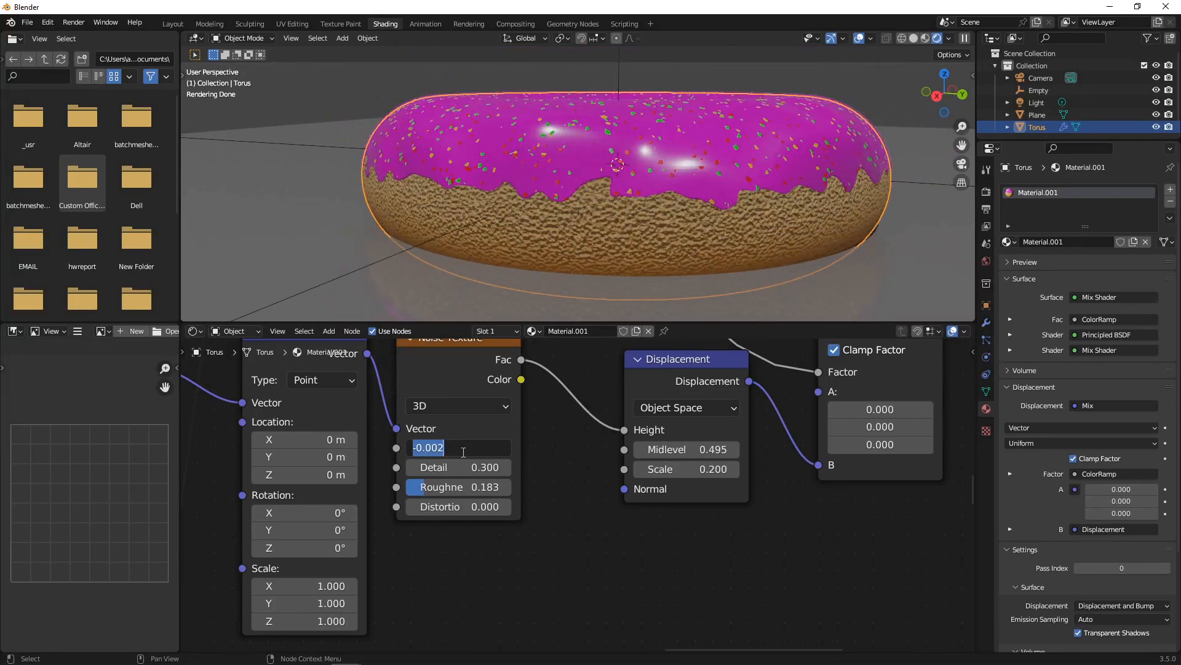
type("0")
key("Return")
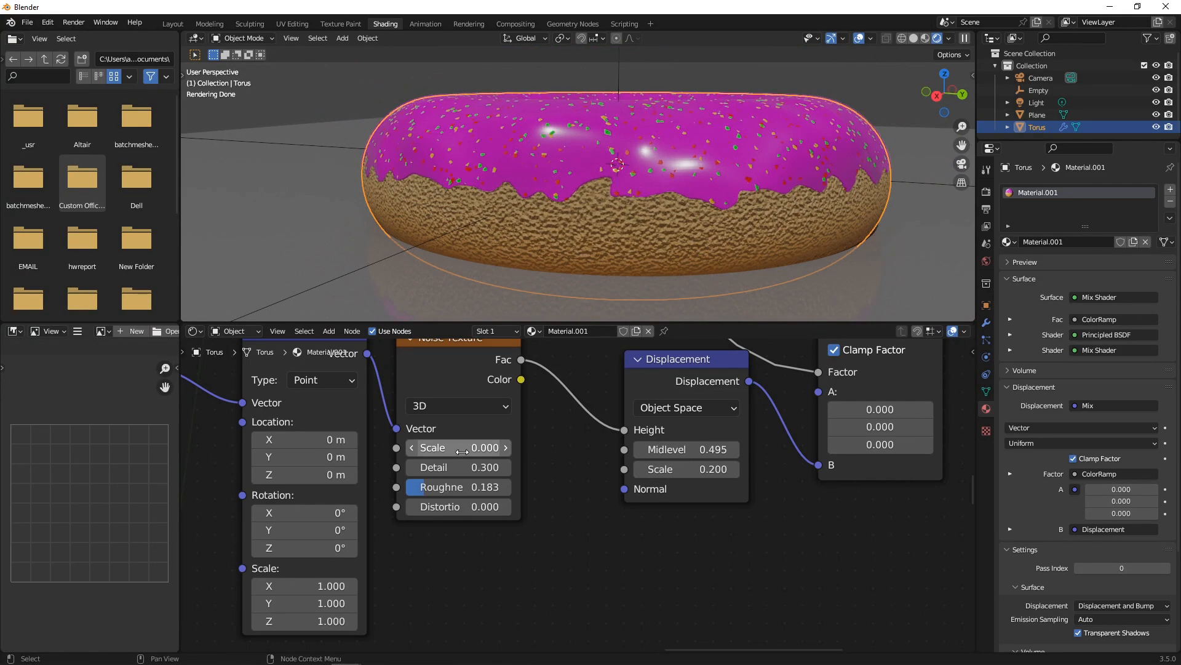
left_click(462, 452)
type("-")
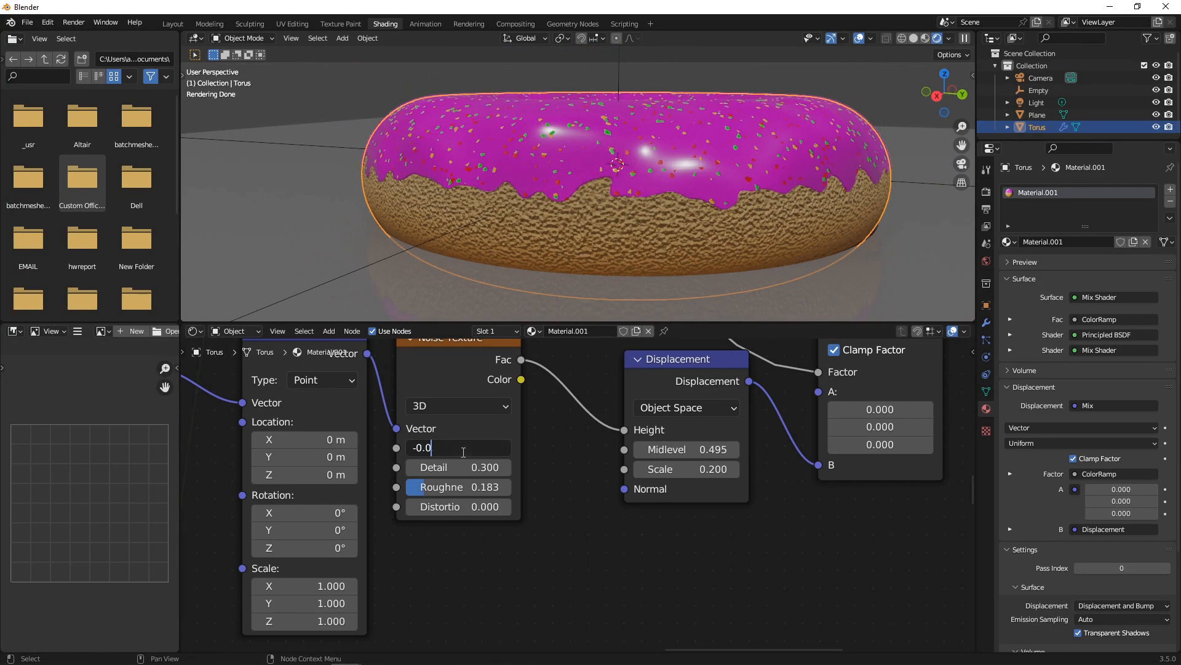
type("0.030")
key("Return")
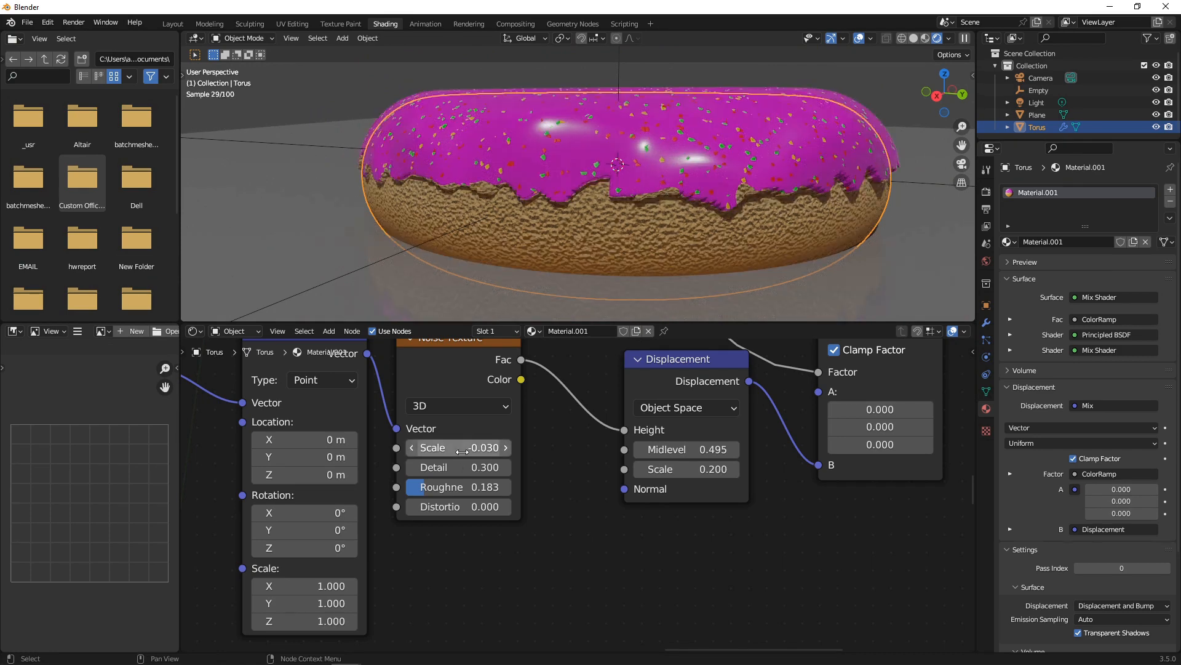
left_click(463, 447)
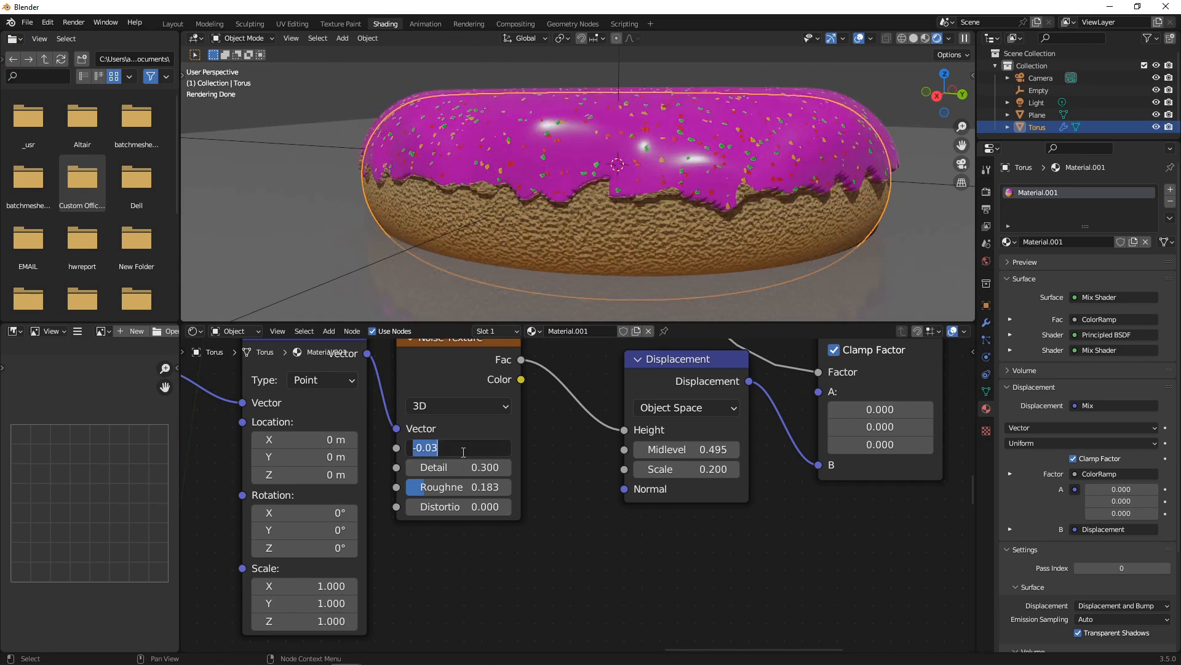
type("-0.")
key("Return")
left_click(462, 452)
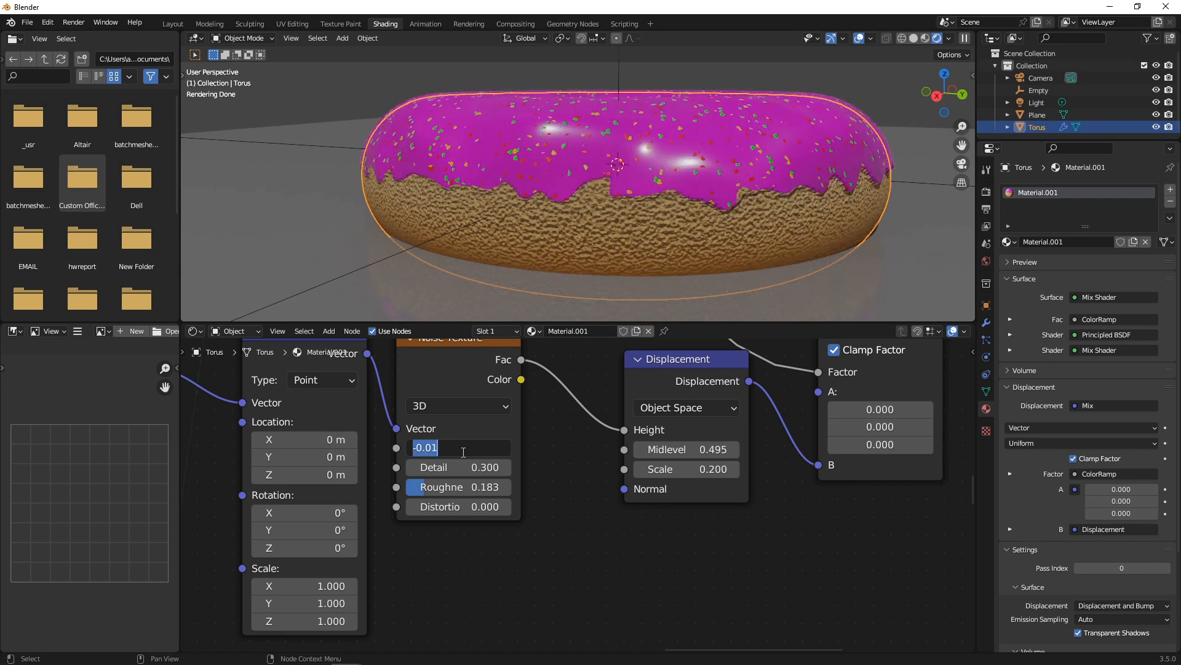
type("05")
key("Return")
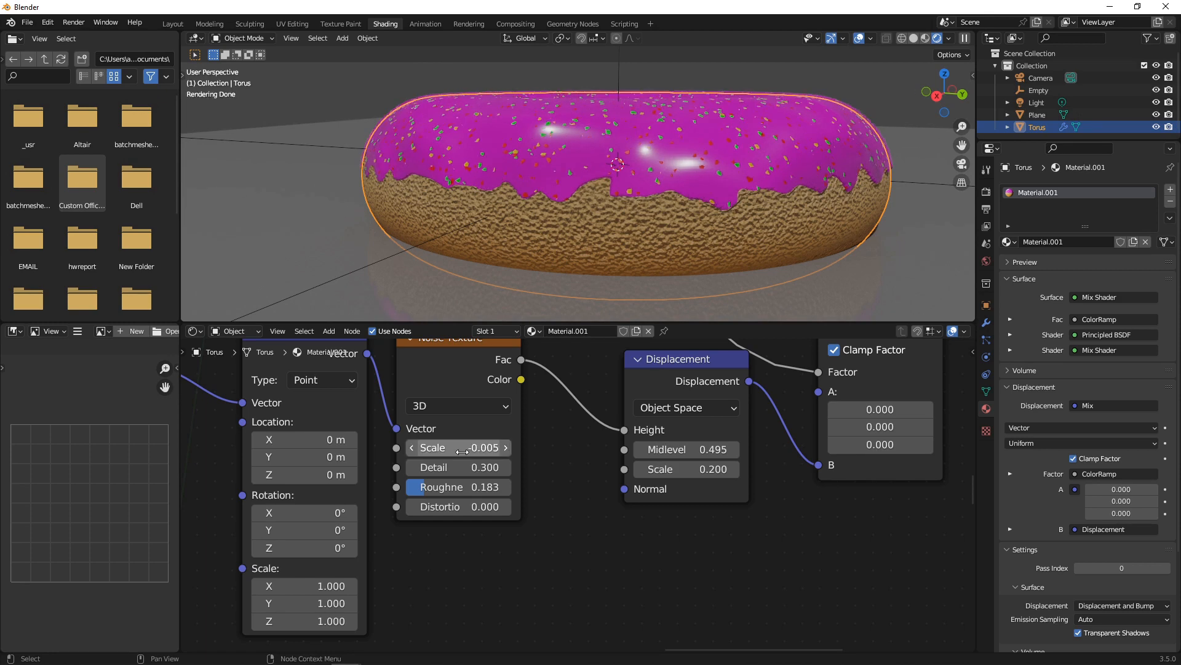
middle_click_drag(592, 138, 615, 110)
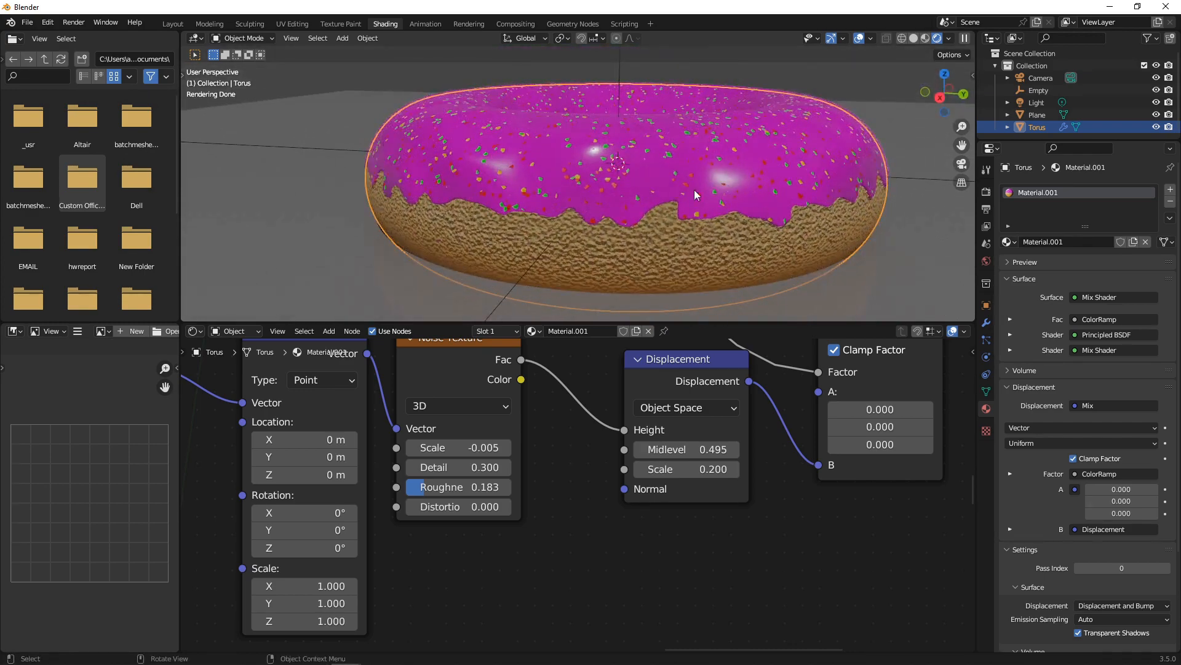
middle_click_drag(708, 170, 676, 185)
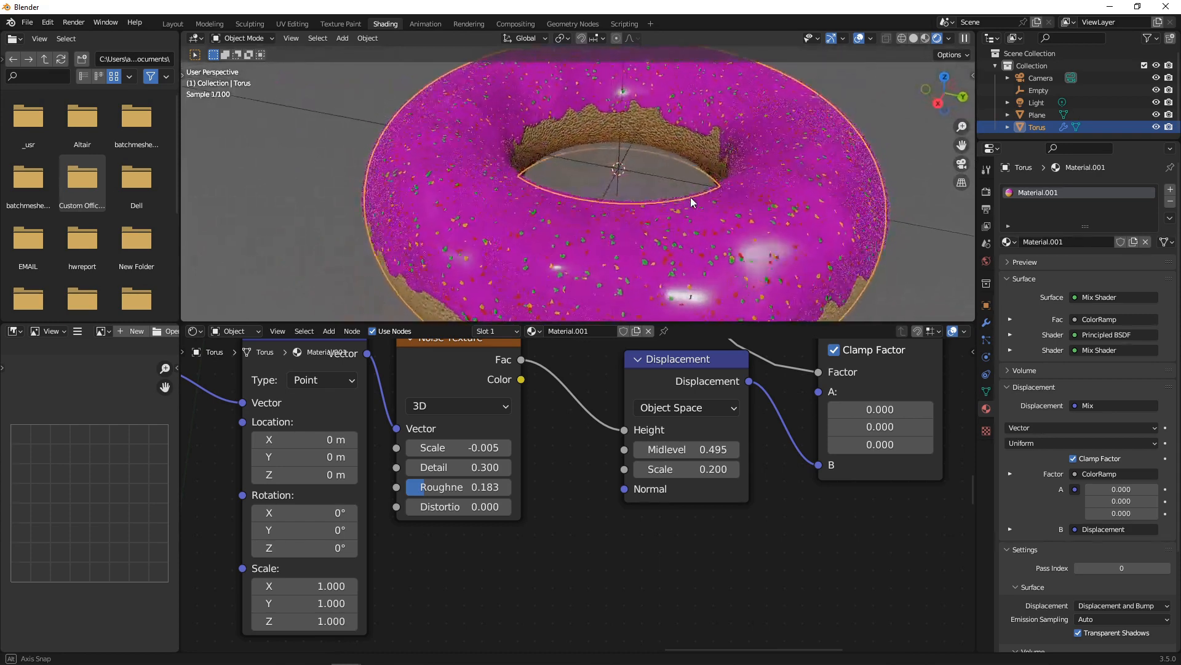
Delete the unused Noise Texture node from the donut material.
scroll(693, 189, "down", 4)
scroll(561, 411, "down", 7)
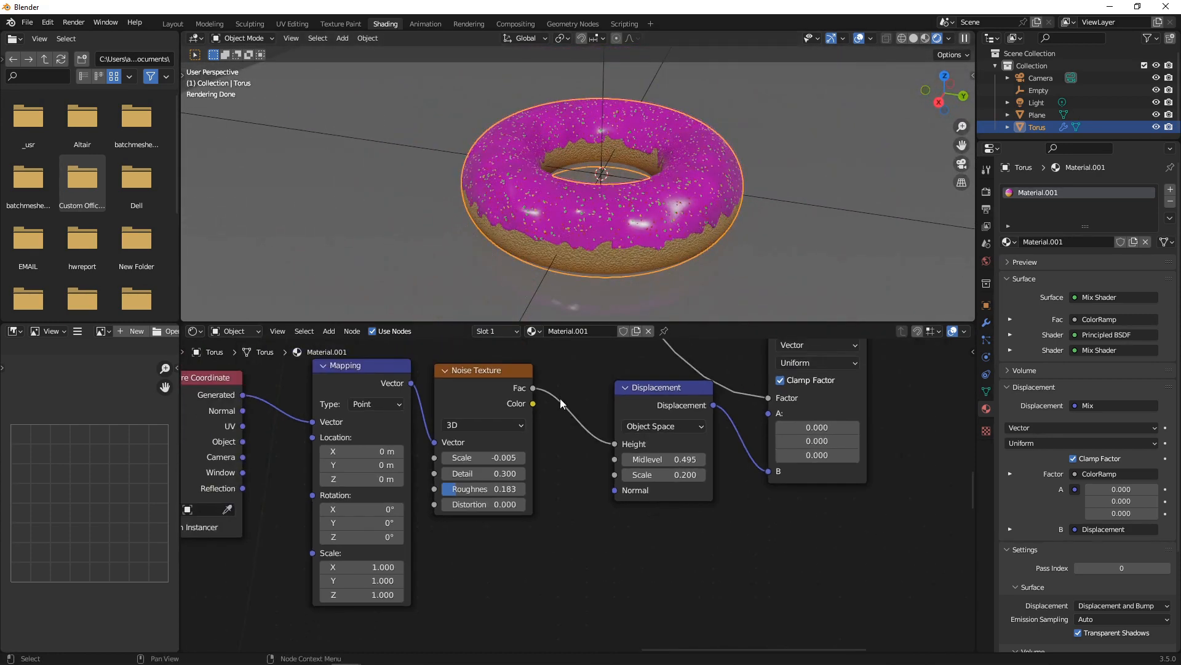
scroll(570, 426, "up", 1)
middle_click_drag(570, 426, 777, 397)
scroll(625, 405, "down", 3)
scroll(621, 406, "down", 11)
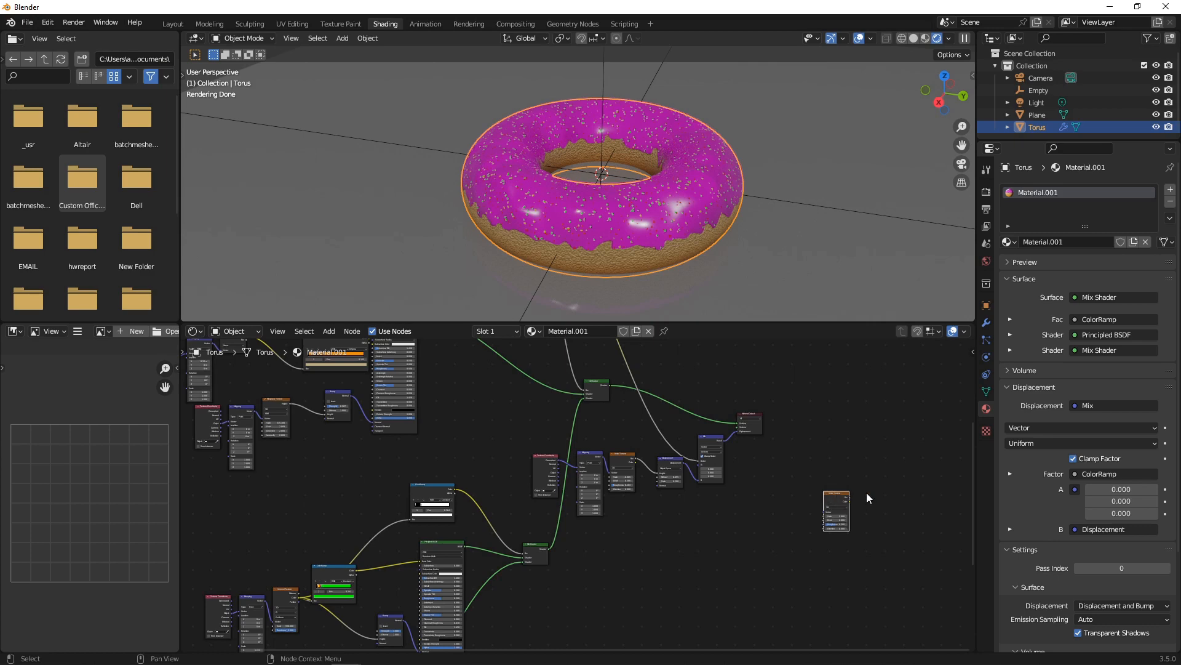
key("Delete")
Reposition the Mix Shader and the five nodes from Texture Coordinate to Mix into a tidier layout.
scroll(572, 492, "up", 2)
left_click(515, 570)
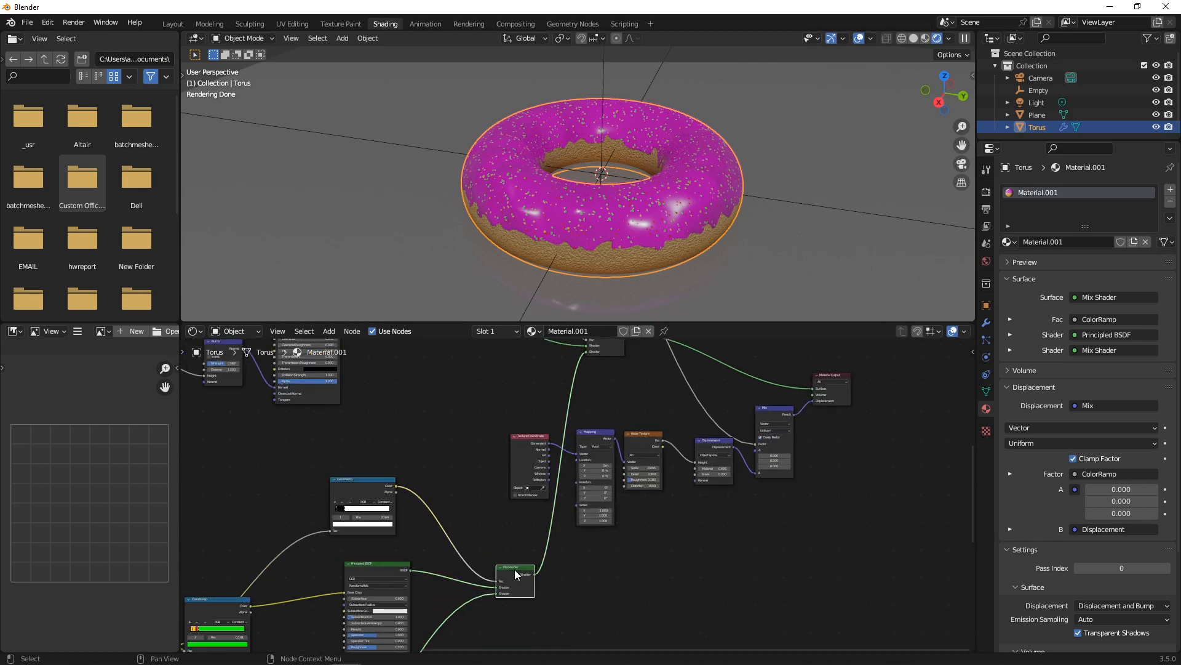
left_click_drag(515, 570, 461, 392)
scroll(604, 405, "down", 3)
scroll(600, 407, "up", 2)
middle_click_drag(507, 421, 540, 457)
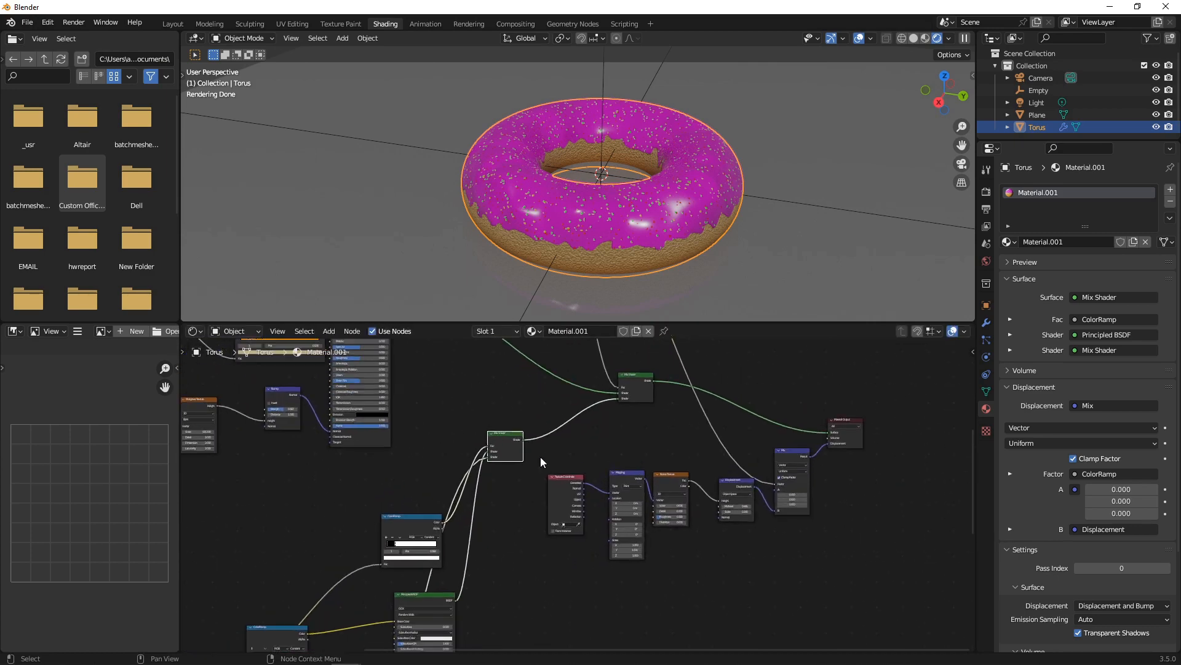
left_click_drag(540, 456, 850, 550)
left_click_drag(792, 456, 764, 542)
scroll(622, 497, "down", 5)
middle_click_drag(638, 497, 713, 443)
scroll(712, 442, "up", 1)
Make the node editor area taller and centre the view on the lower nodes.
left_click_drag(710, 322, 728, 105)
scroll(601, 268, "up", 2)
middle_click_drag(636, 313, 724, 244)
scroll(528, 404, "up", 1)
Switch the Voronoi Texture node's dimensions to 4D.
scroll(496, 474, "up", 1)
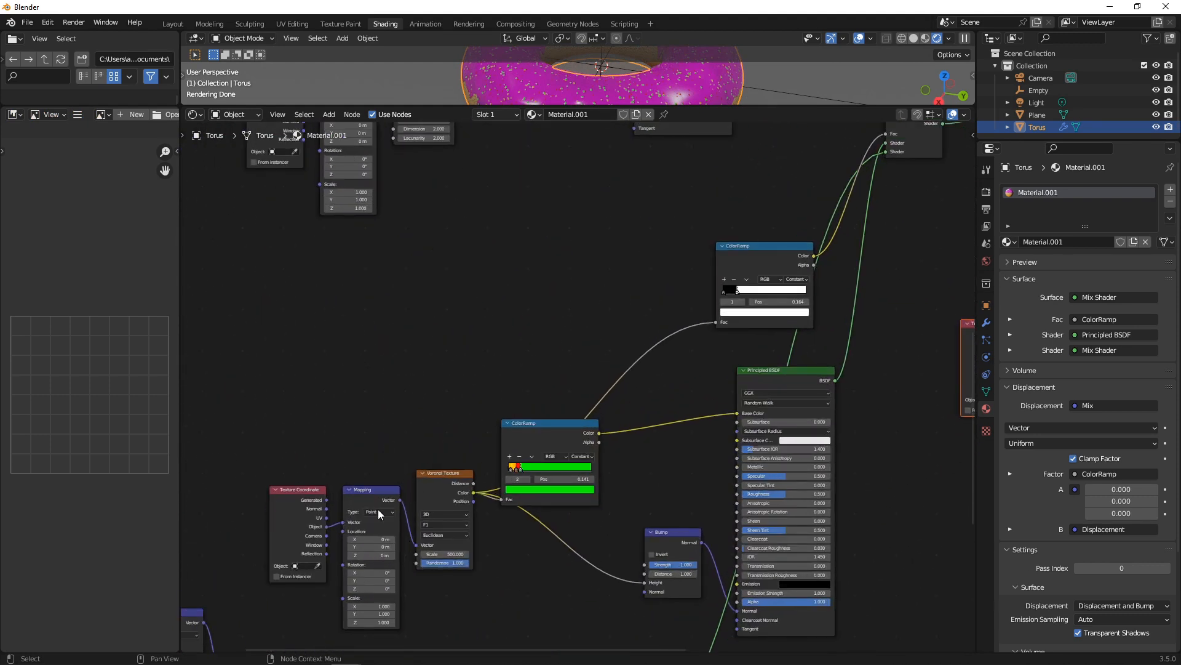
scroll(454, 570, "up", 2)
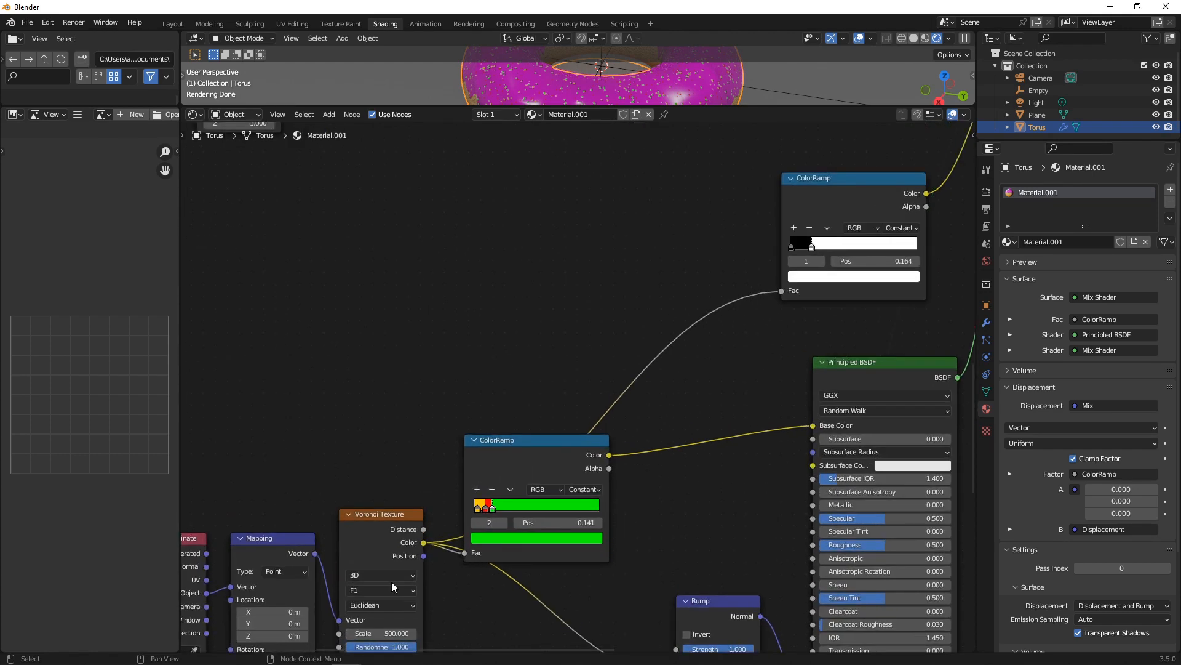
left_click(387, 563)
left_click(393, 610)
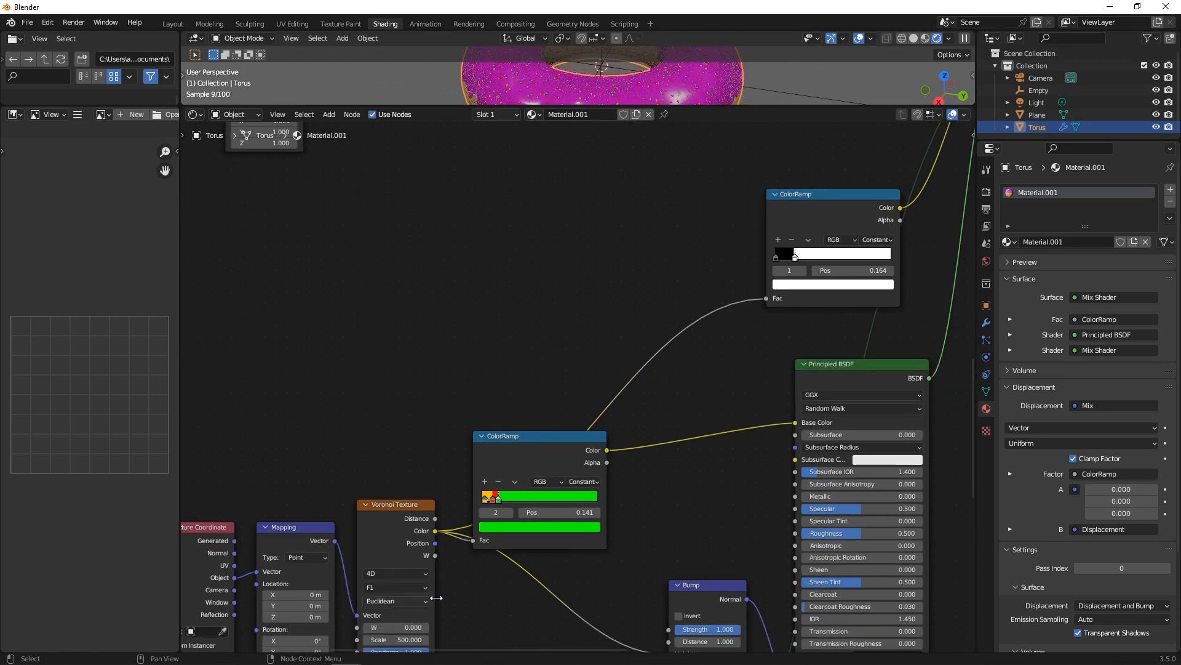
scroll(455, 571, "down", 5)
scroll(487, 509, "up", 2)
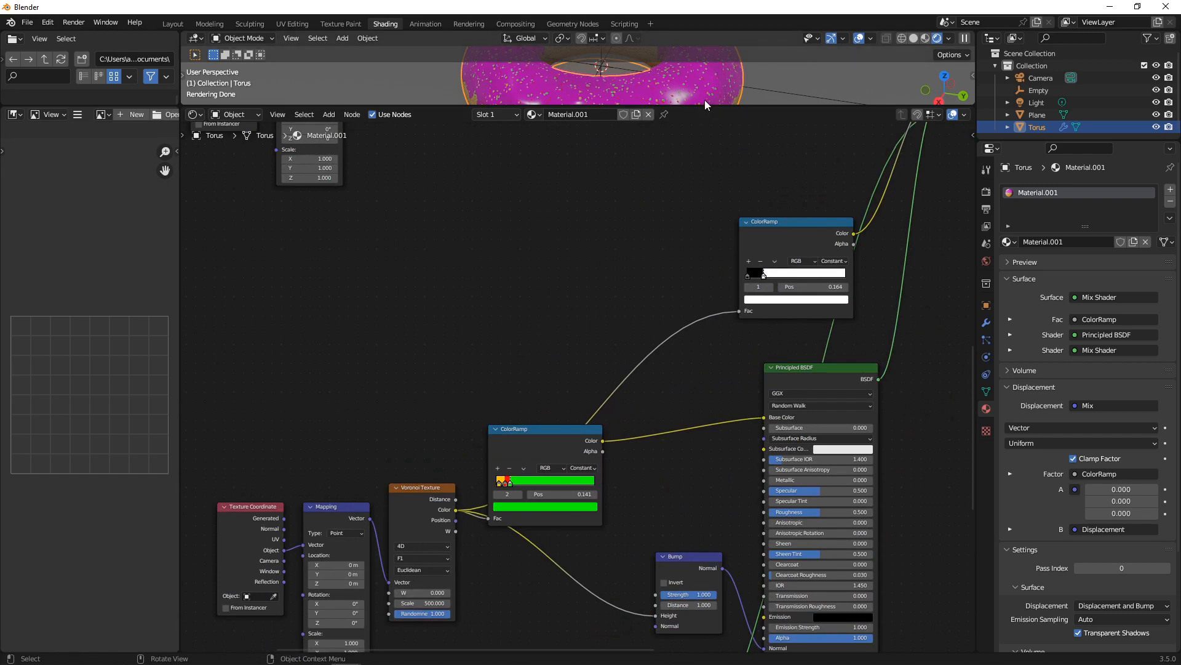
Restore the 3D viewport's size and raise the Voronoi W value to 9.8.
left_click_drag(704, 104, 704, 322)
scroll(468, 504, "down", 1)
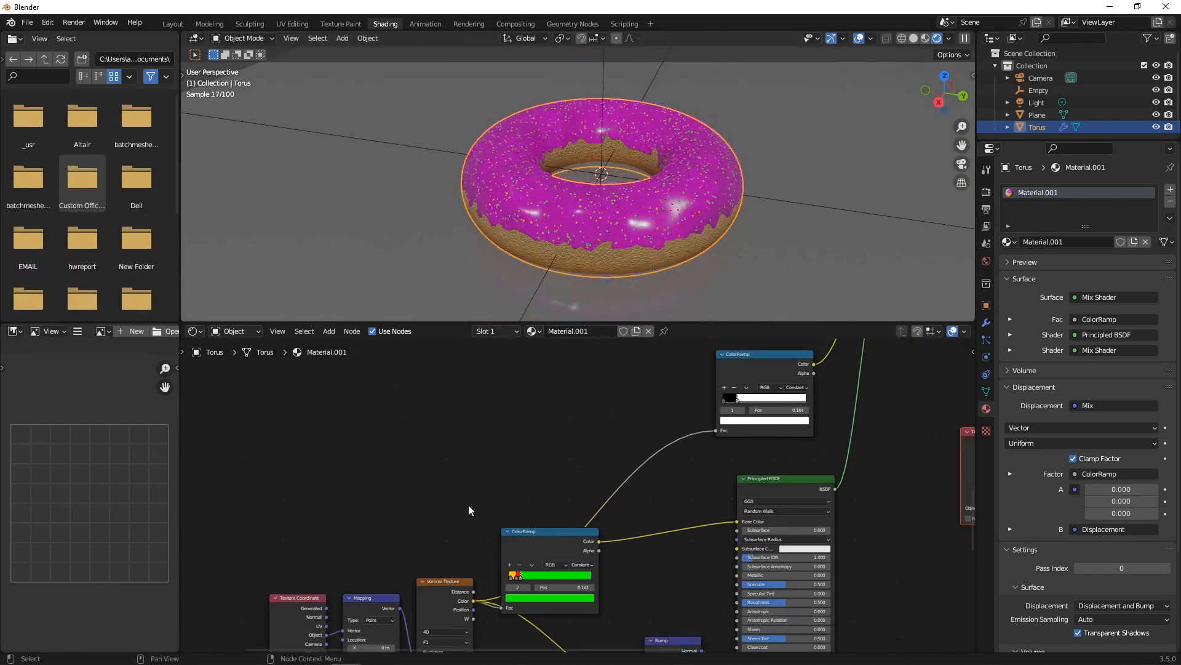
middle_click_drag(468, 505, 535, 362)
scroll(571, 539, "up", 6)
left_click_drag(481, 528, 629, 522)
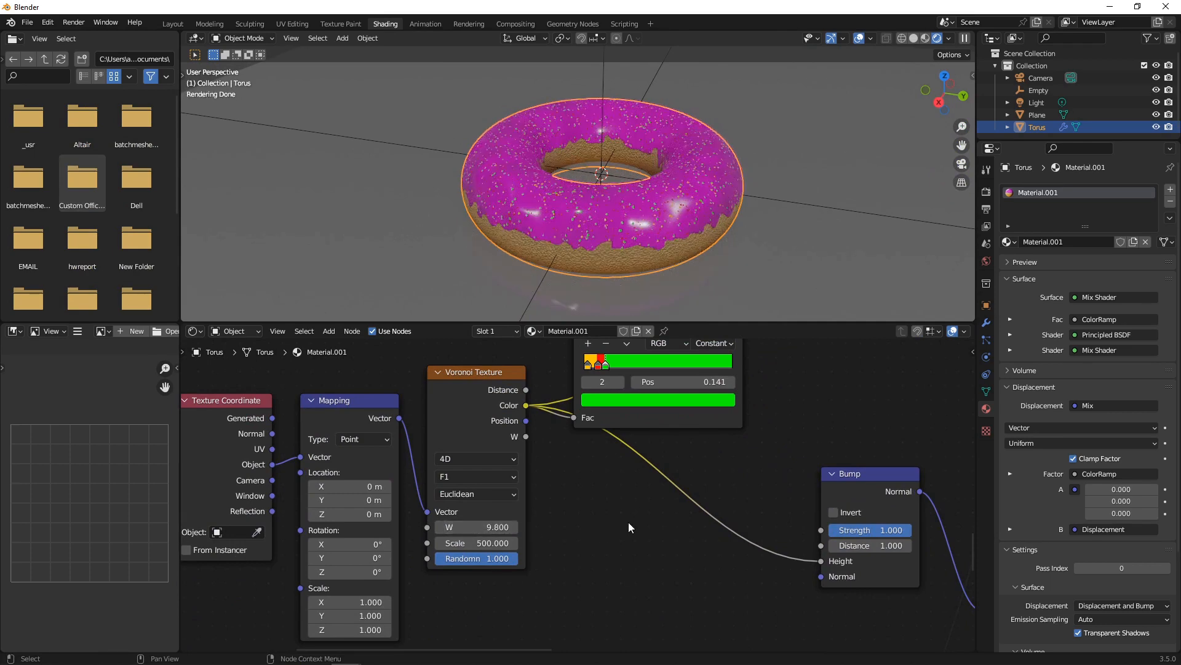
scroll(628, 523, "down", 9)
middle_click_drag(619, 559, 590, 407)
scroll(589, 410, "up", 4)
scroll(505, 458, "down", 4)
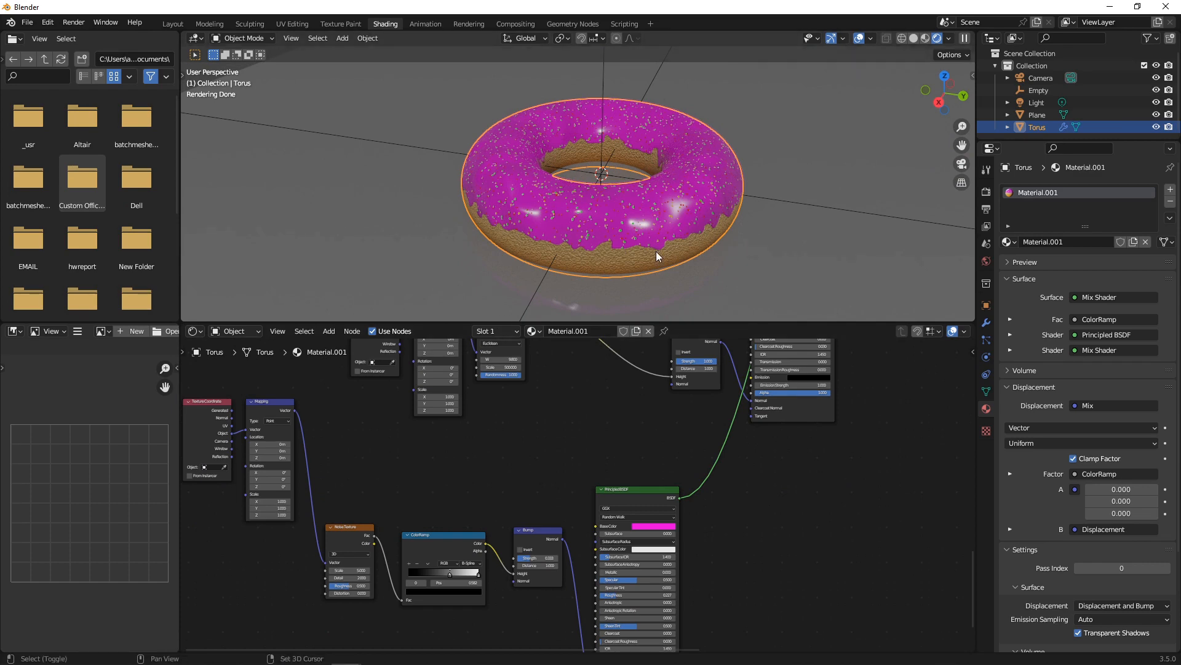
Duplicate the donut, place it beside the original, and lift it along Z.
key("shift+d")
left_click(952, 293)
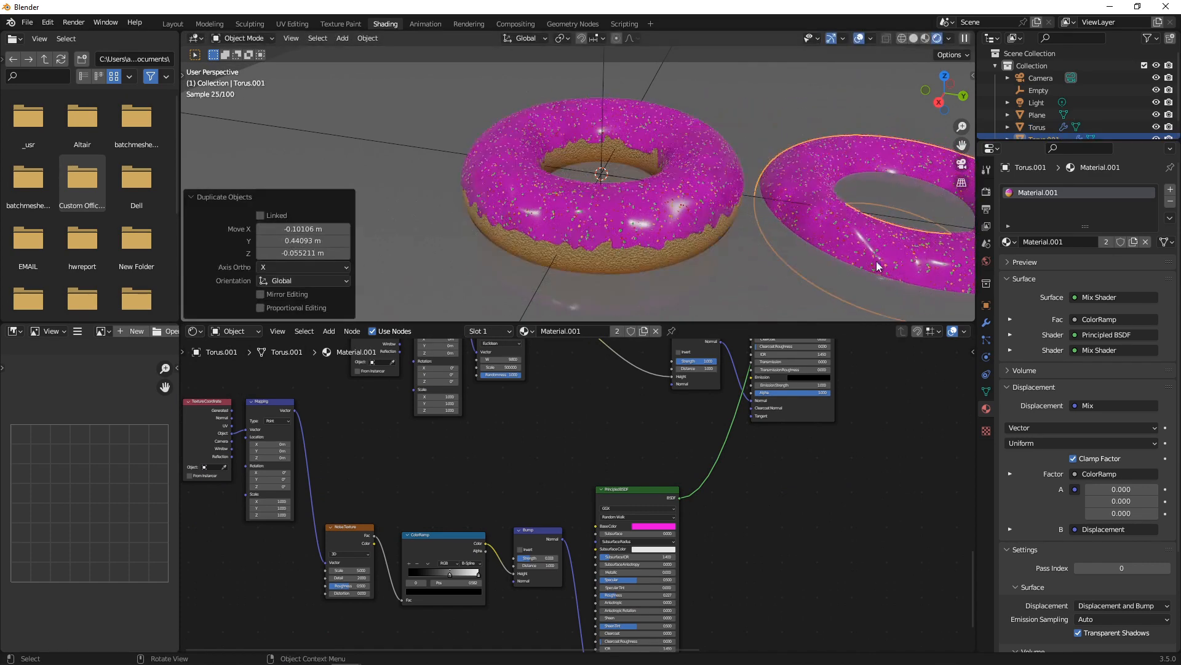
middle_click_drag(785, 206, 795, 175)
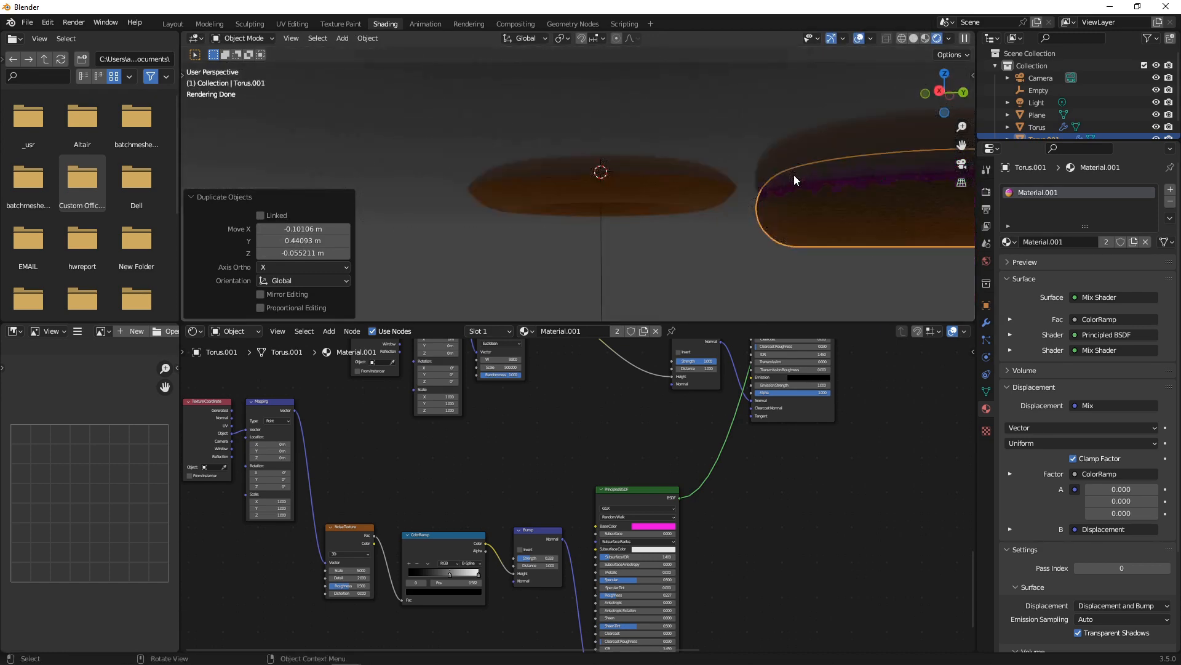
key("g")
key("z")
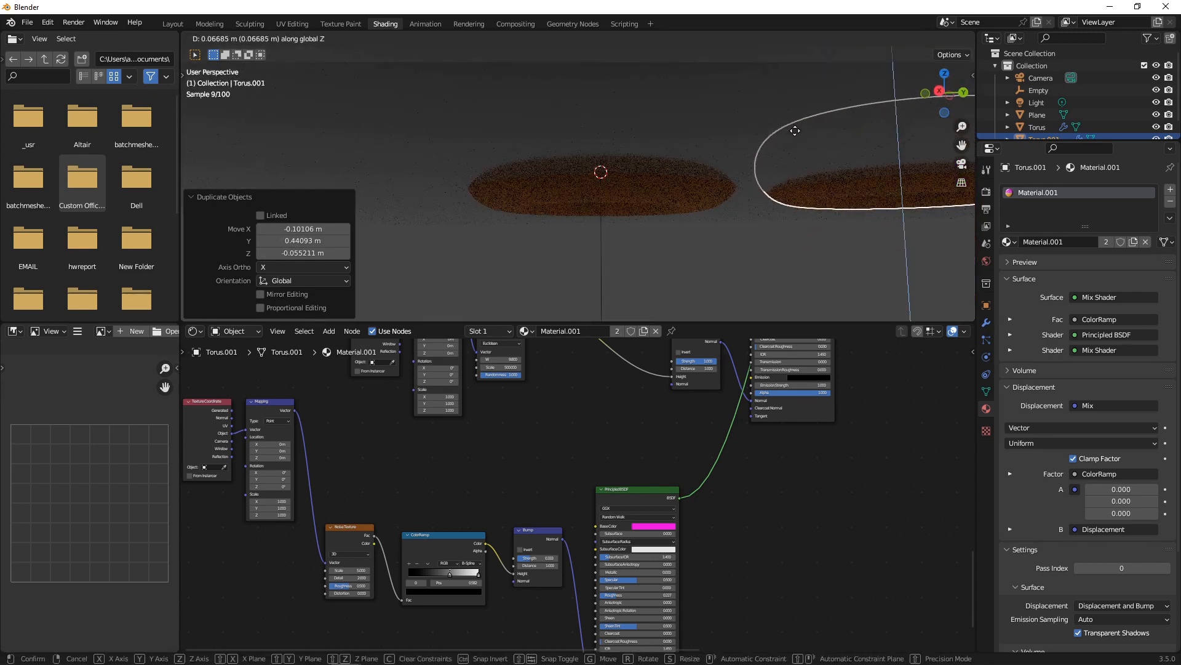
left_click(647, 115)
middle_click_drag(648, 116, 643, 202)
middle_click_drag(751, 216, 722, 202)
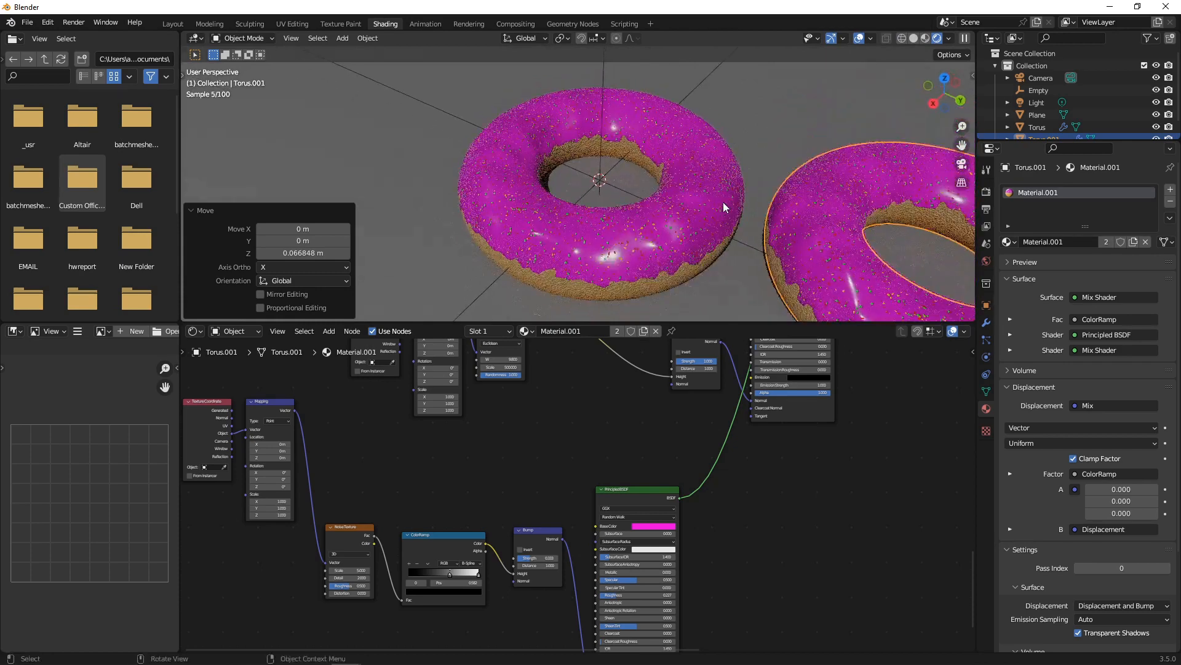
Give the duplicate donut its own material copy, Material.003.
left_click(643, 330)
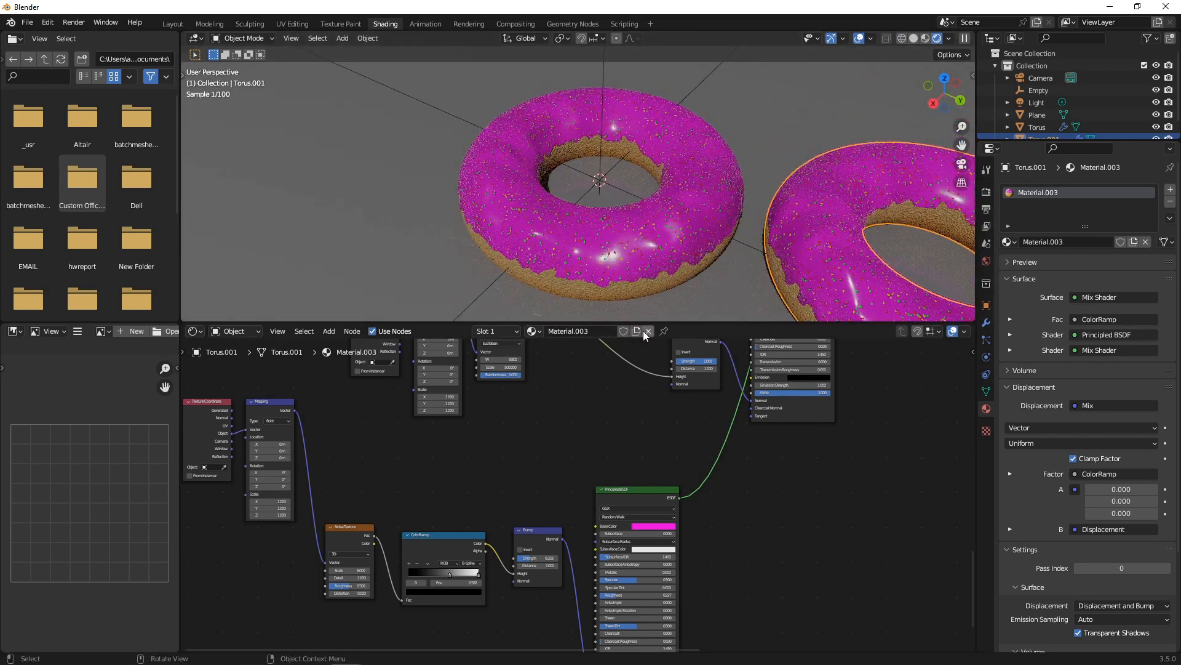
middle_click_drag(476, 523, 699, 499)
scroll(699, 498, "up", 9)
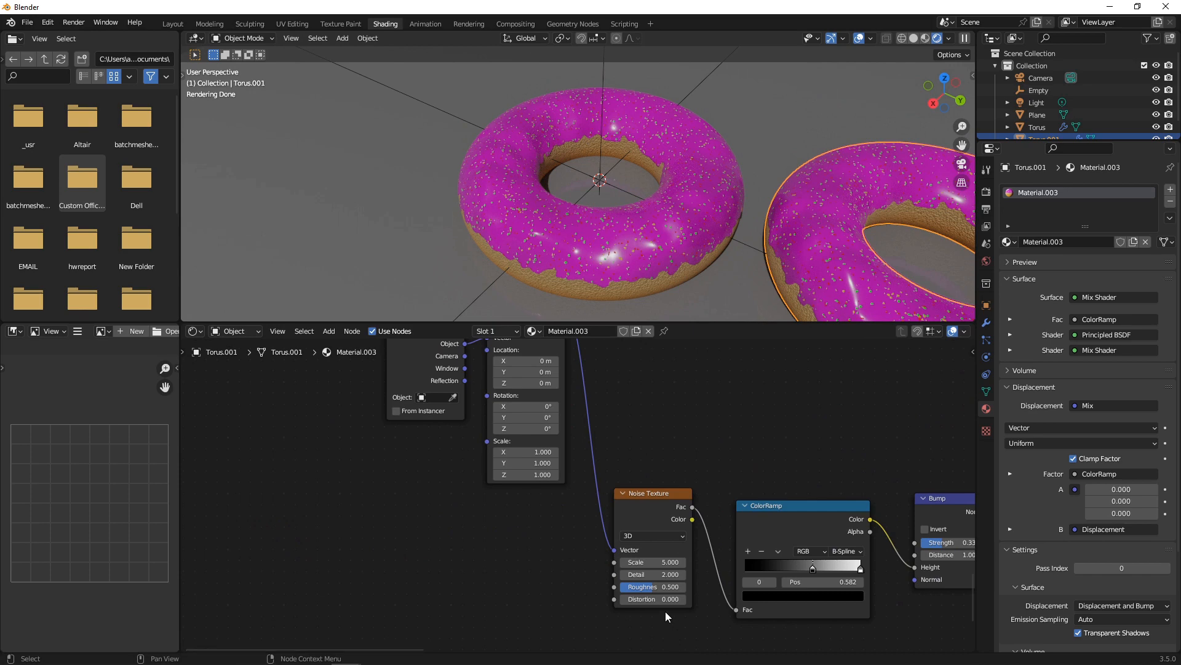
Make the Noise Texture 4D with W 7.6, and set the Voronoi W to 13.8.
left_click(652, 539)
left_click(642, 585)
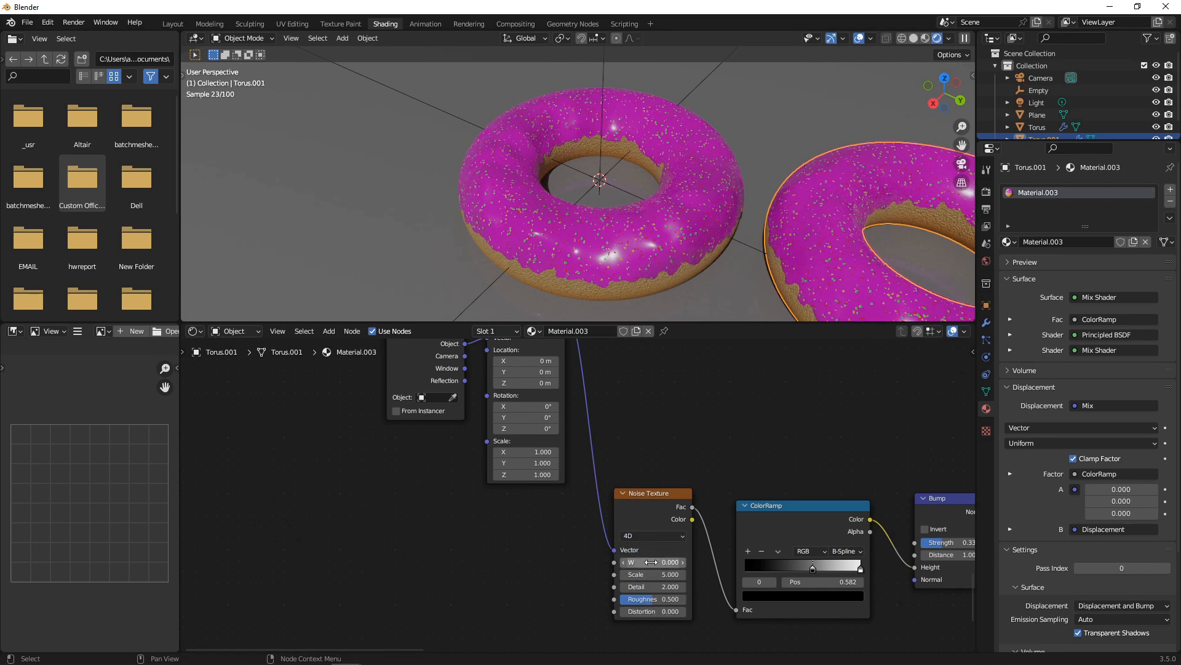
left_click_drag(653, 561, 680, 561)
scroll(665, 451, "down", 10)
middle_click_drag(658, 407, 641, 508)
scroll(760, 467, "up", 7)
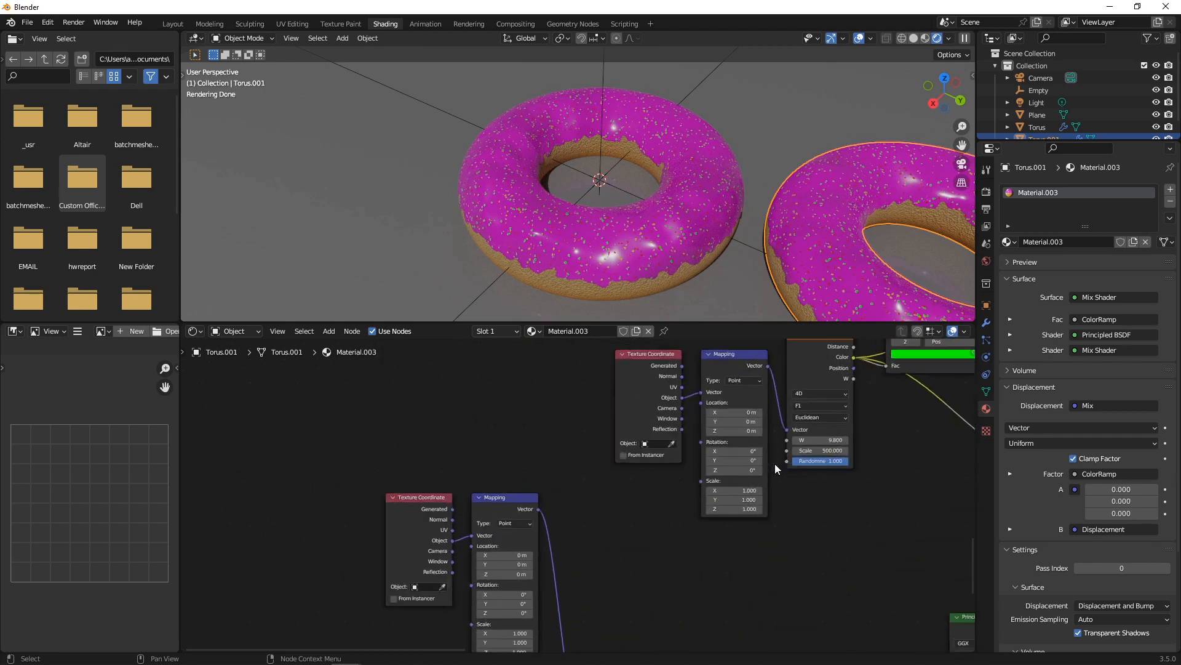
middle_click_drag(868, 484, 697, 528)
left_click_drag(665, 484, 676, 483)
Switch the Musgrave Texture node to 4D.
scroll(722, 360, "down", 6)
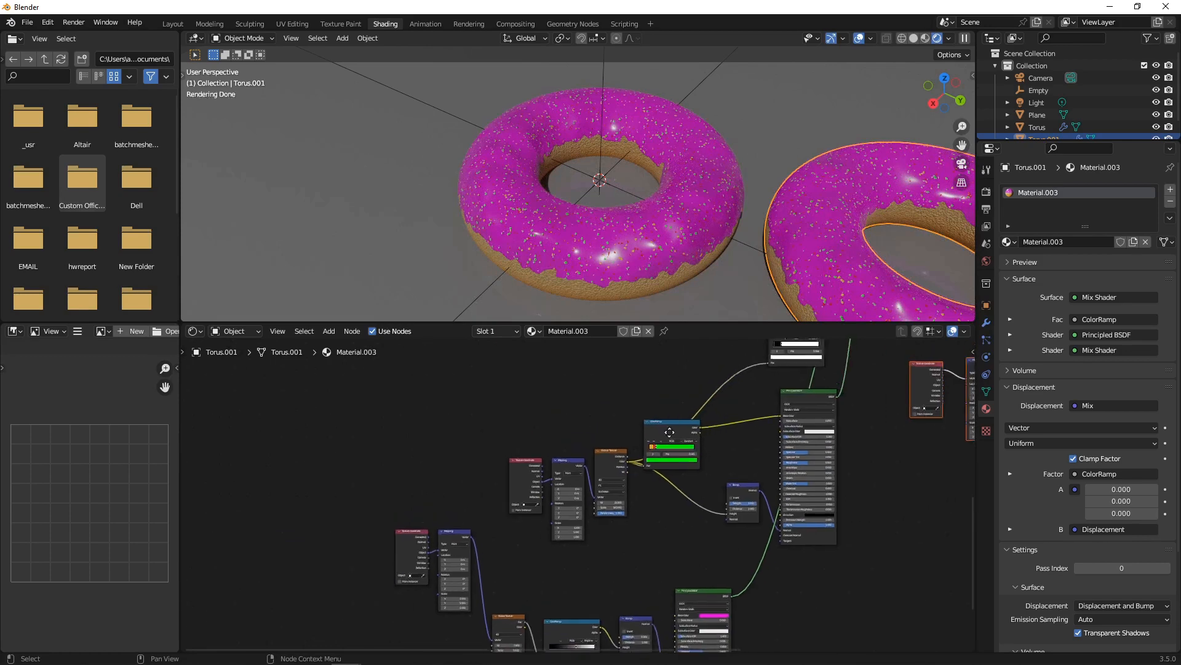
scroll(607, 392, "up", 4)
middle_click_drag(616, 400, 652, 522)
scroll(652, 521, "up", 9)
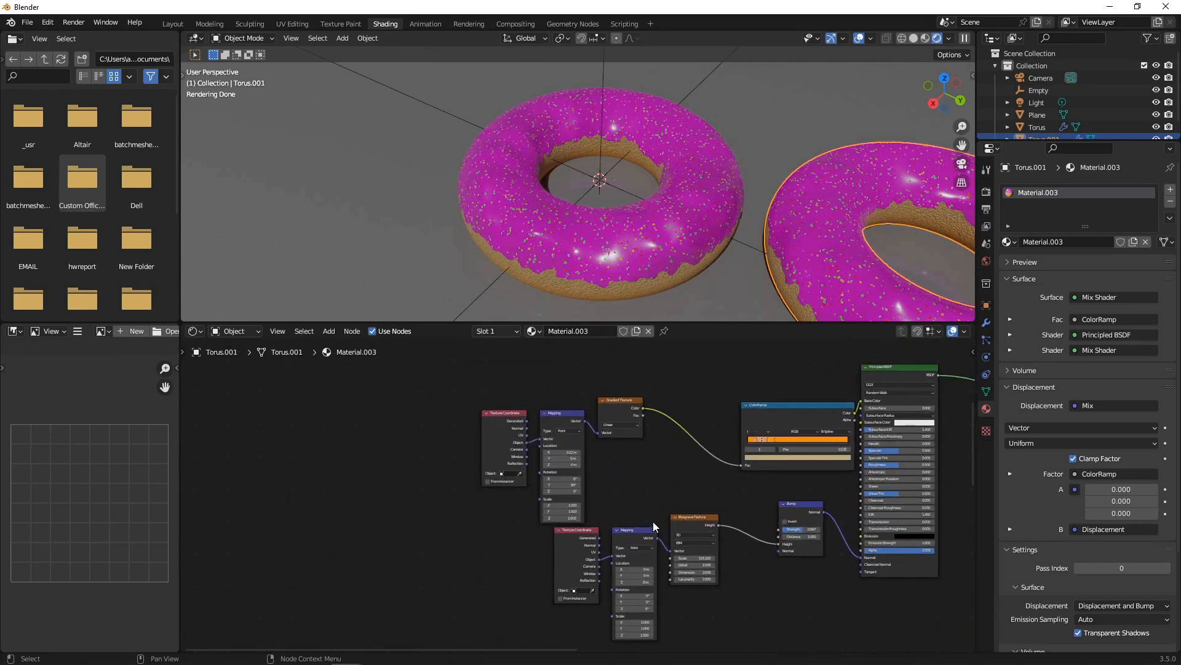
middle_click_drag(665, 467, 516, 538)
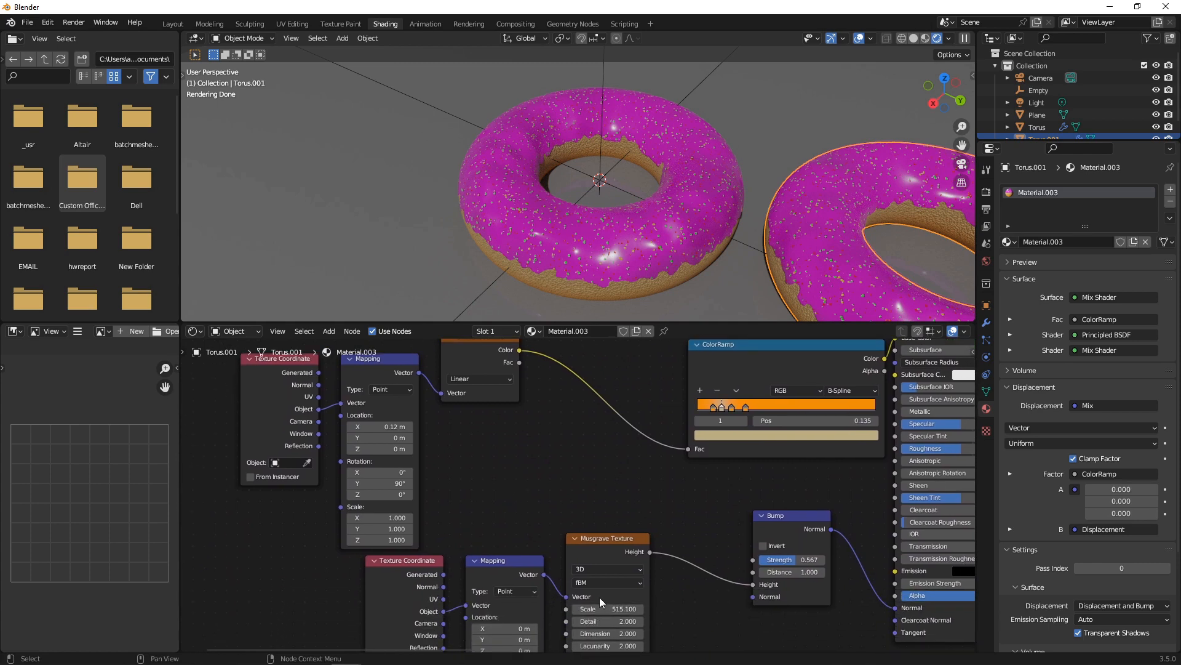
left_click(598, 569)
left_click(593, 617)
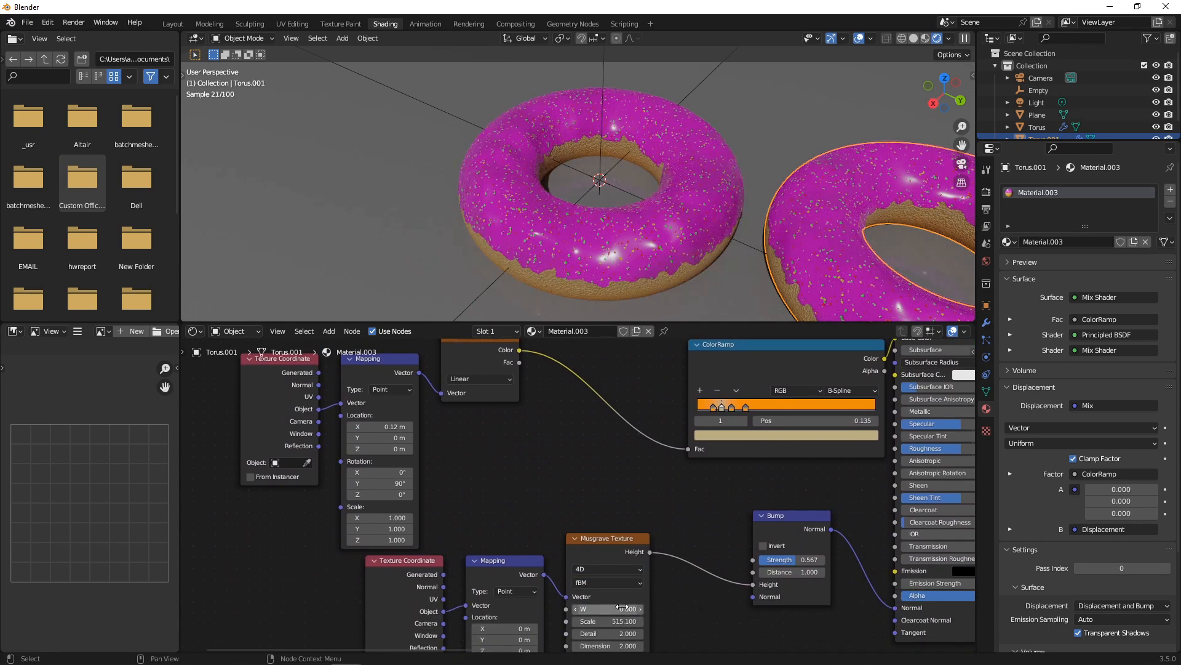
Raise the other Noise Texture's W value to 12.7.
scroll(566, 431, "down", 8)
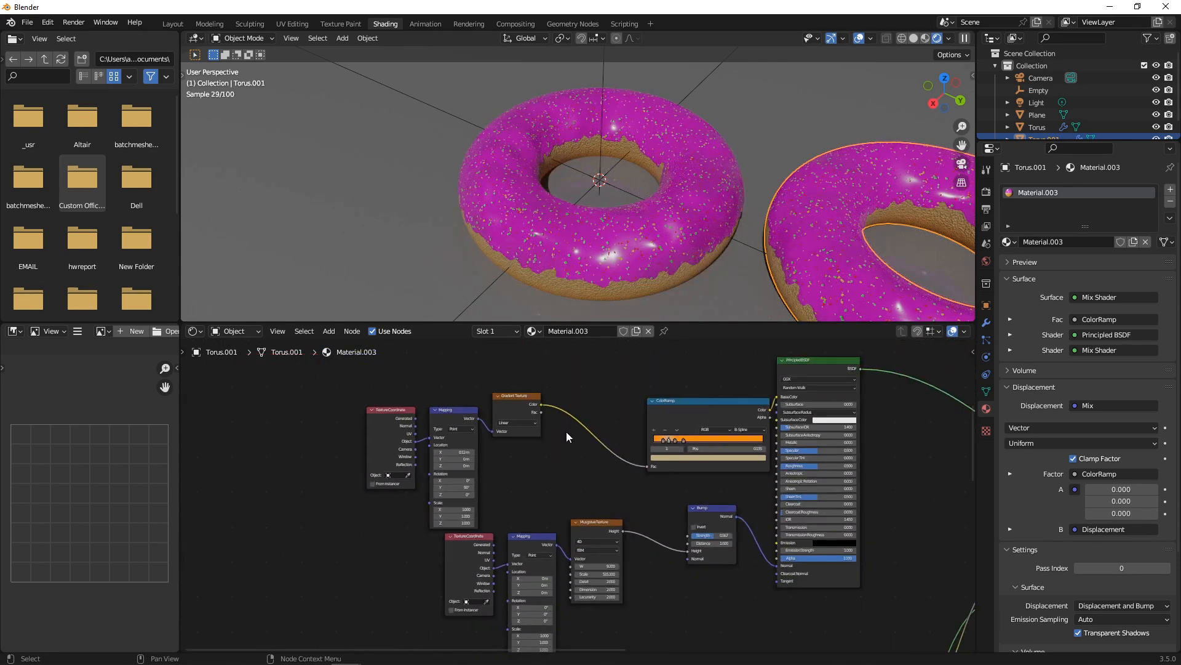
scroll(572, 409, "up", 8)
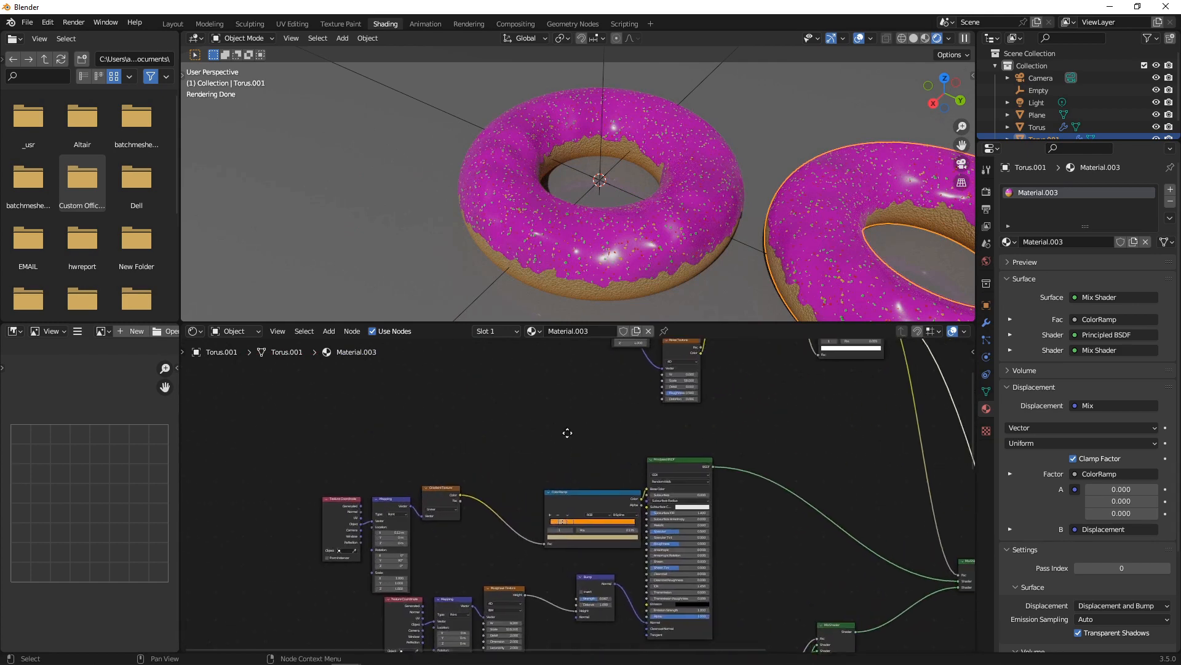
scroll(552, 431, "up", 3)
left_click_drag(486, 364, 548, 364)
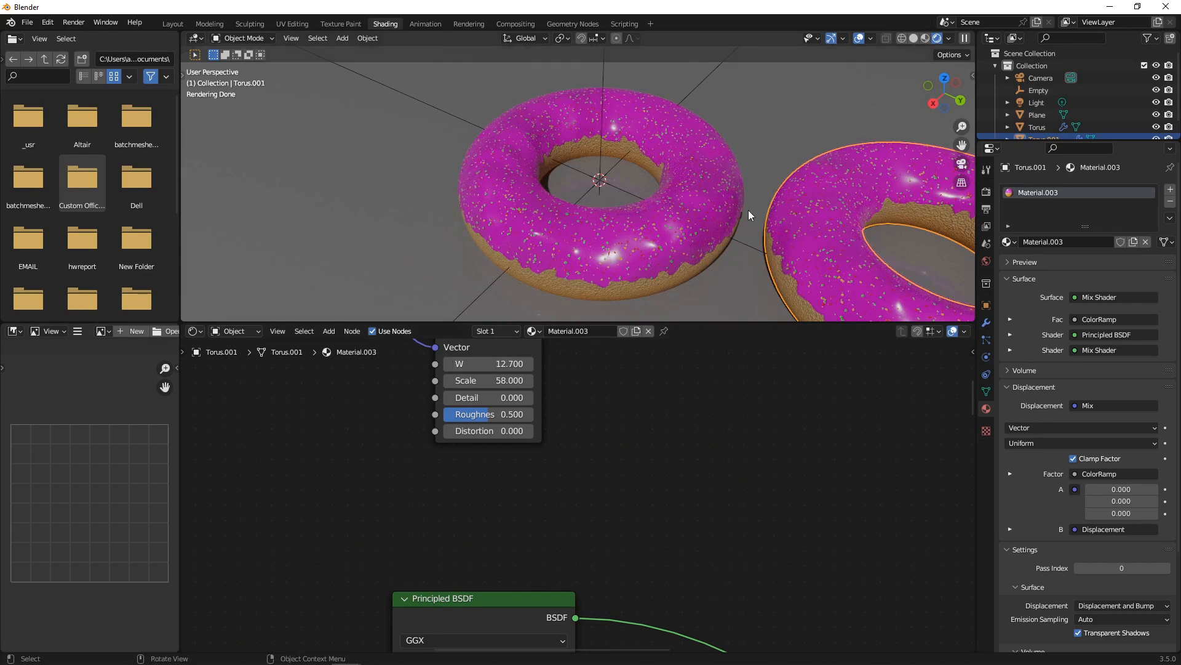
middle_click_drag(750, 210, 685, 218)
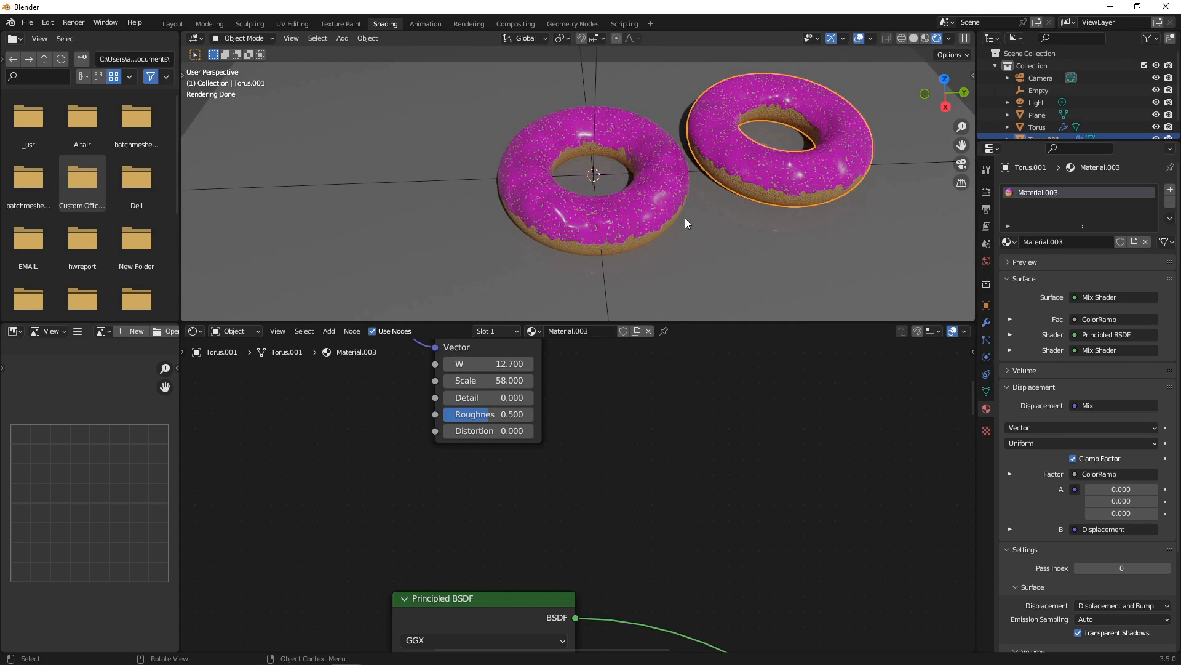